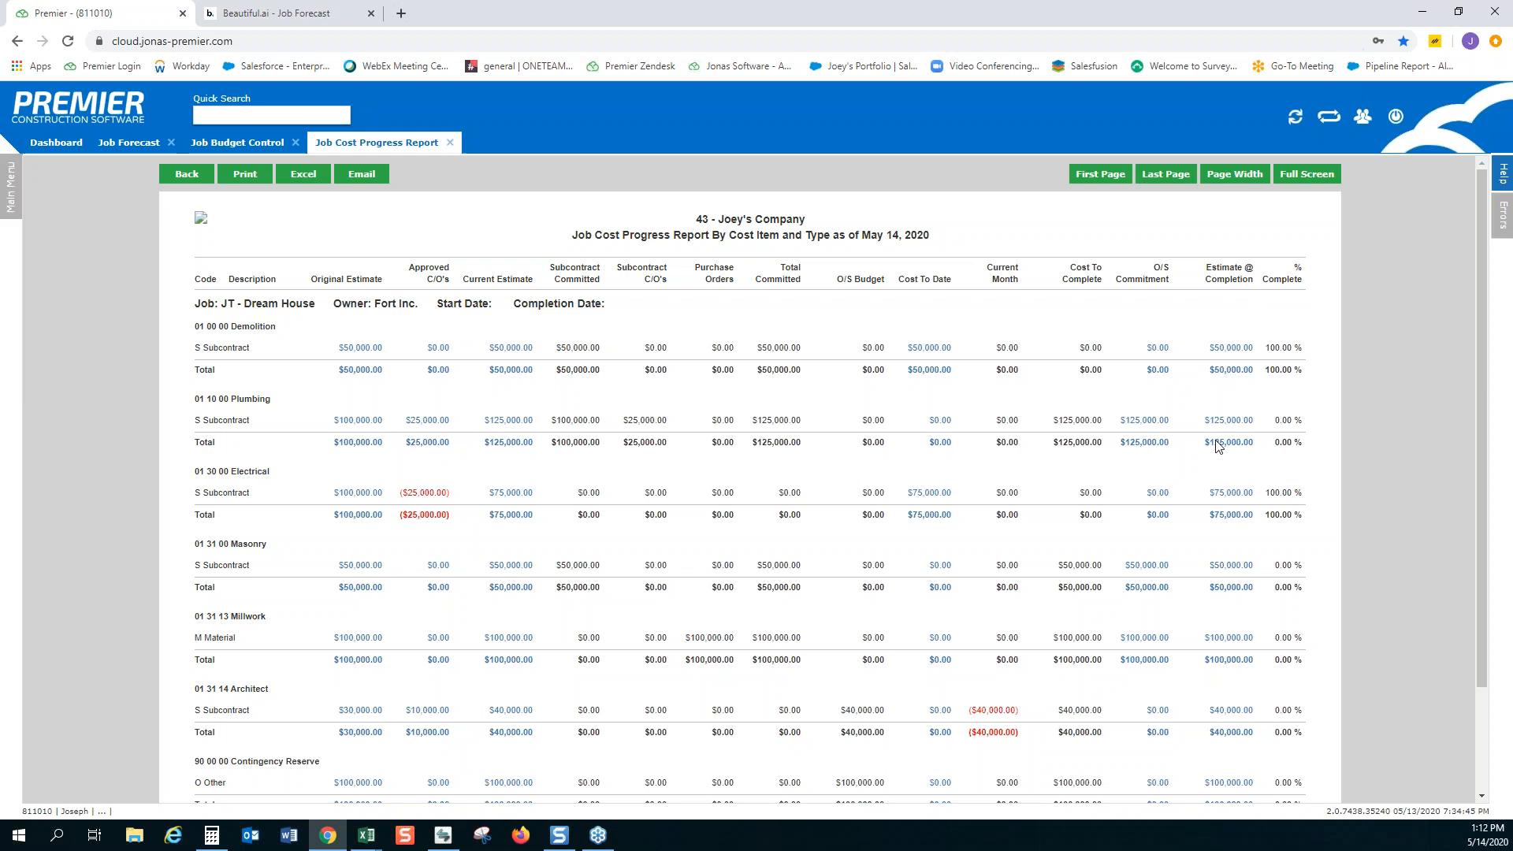
Review the cost items and job totals of the Dream House job in the Job Cost Progress Report
scroll(1221, 426, "down", 3)
scroll(1236, 670, "up", 3)
scroll(1230, 639, "down", 2)
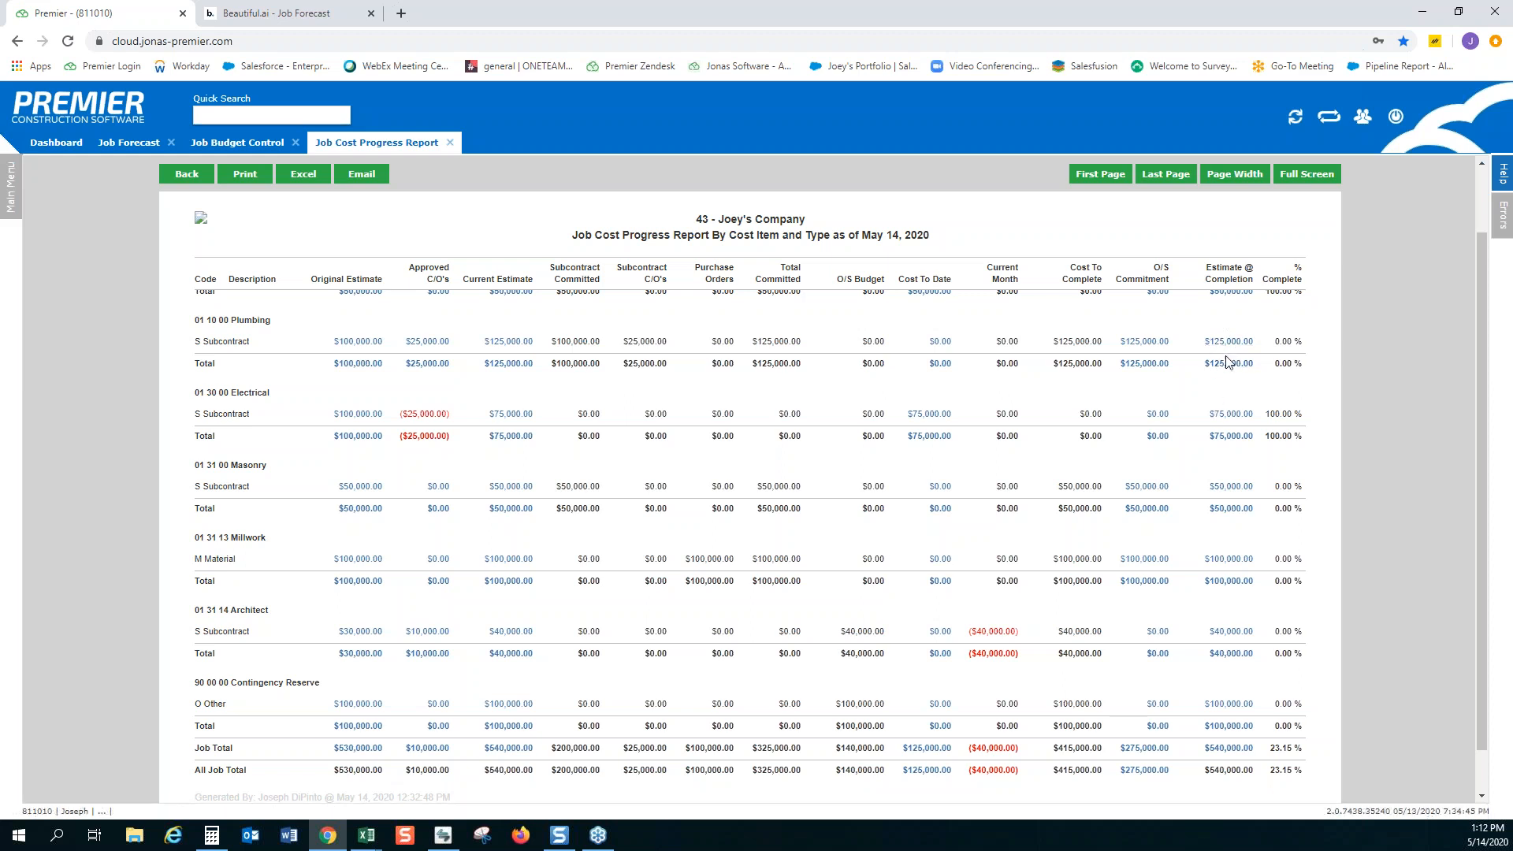
scroll(1191, 502, "up", 1)
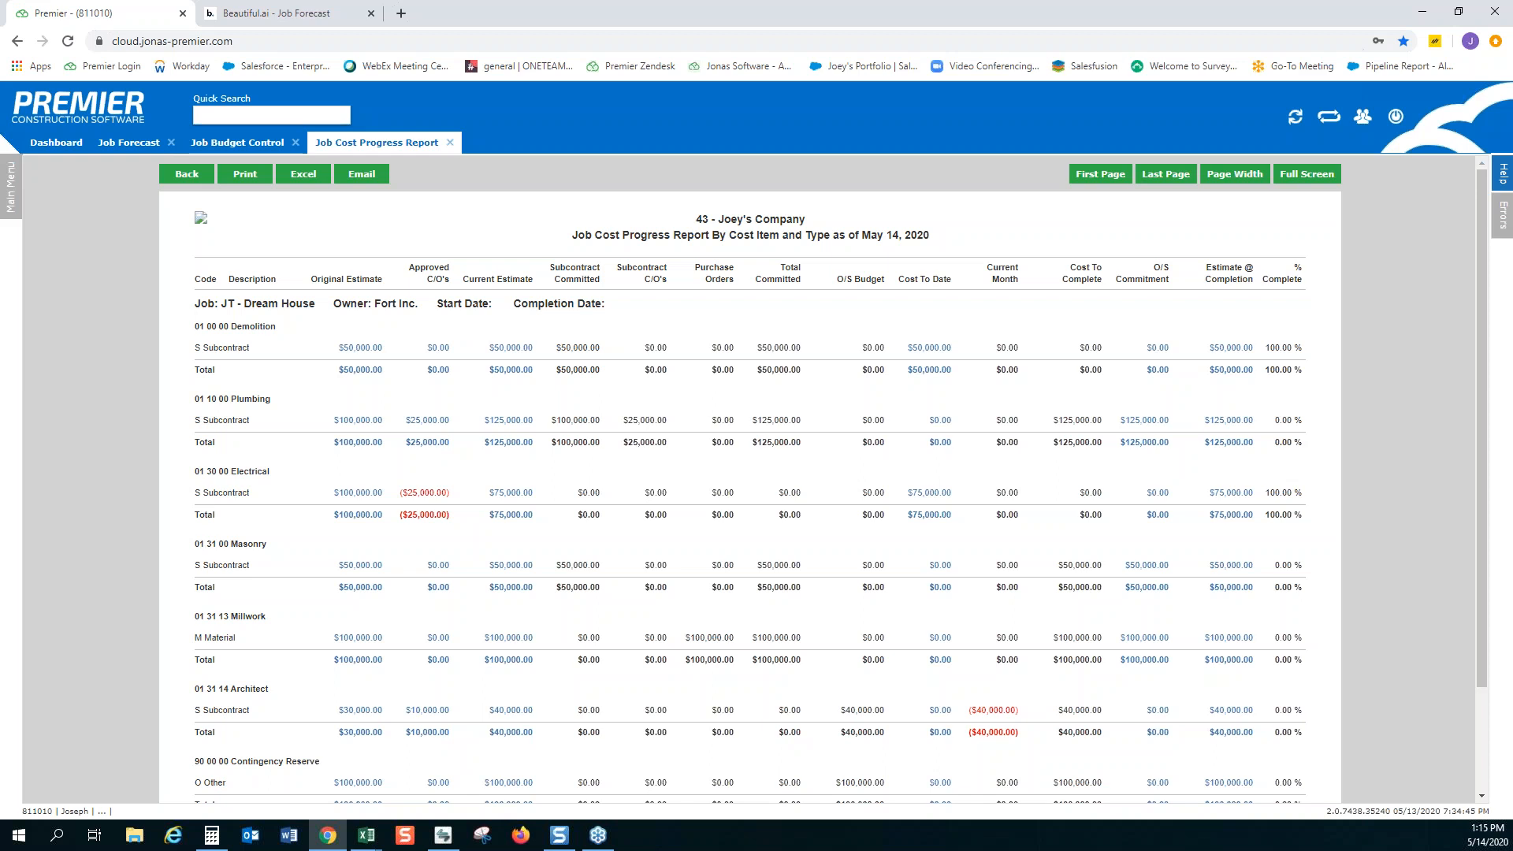
In the Job Forecast, add an anticipated cost to Demolition described "Forecast Adjustment - Demo", with unit LS and unit cost 20000
left_click(133, 160)
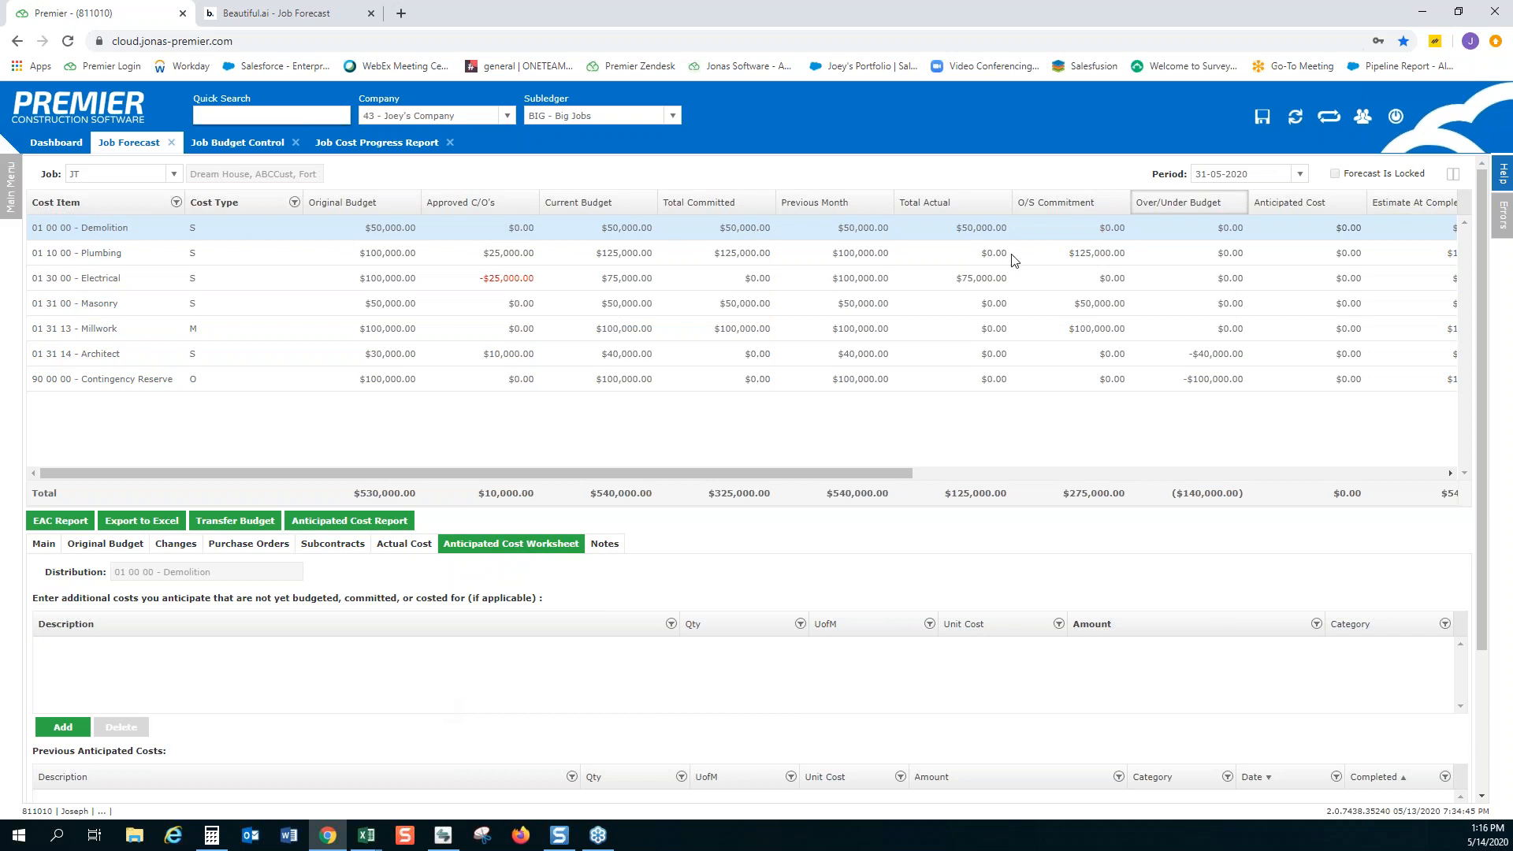
left_click(62, 727)
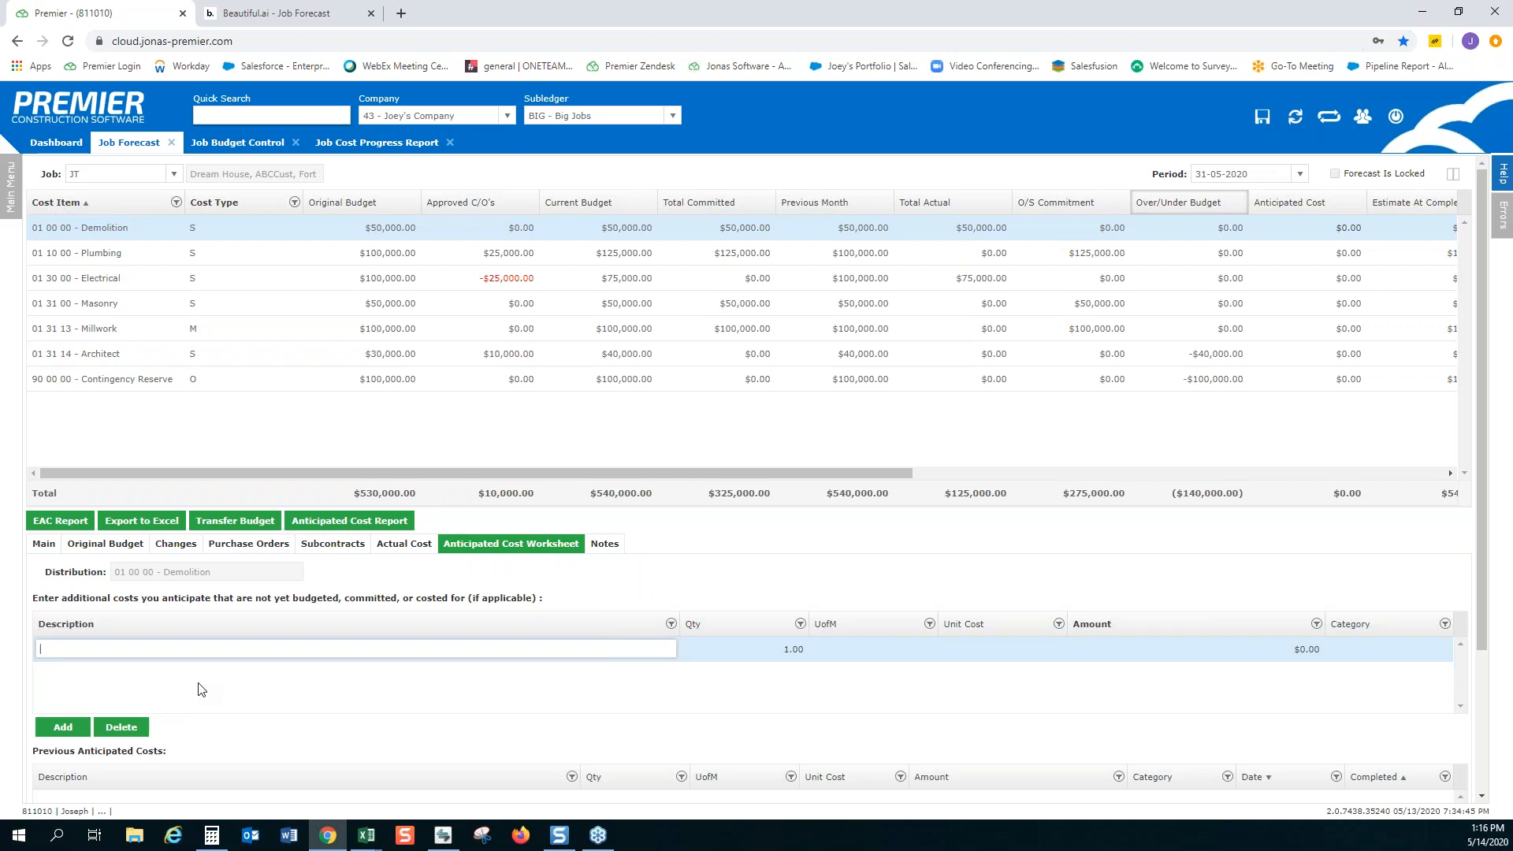
type("Forecast Adjustment - Demo")
left_click(892, 650)
type("LS")
key("Tab")
type("20000")
key("Tab")
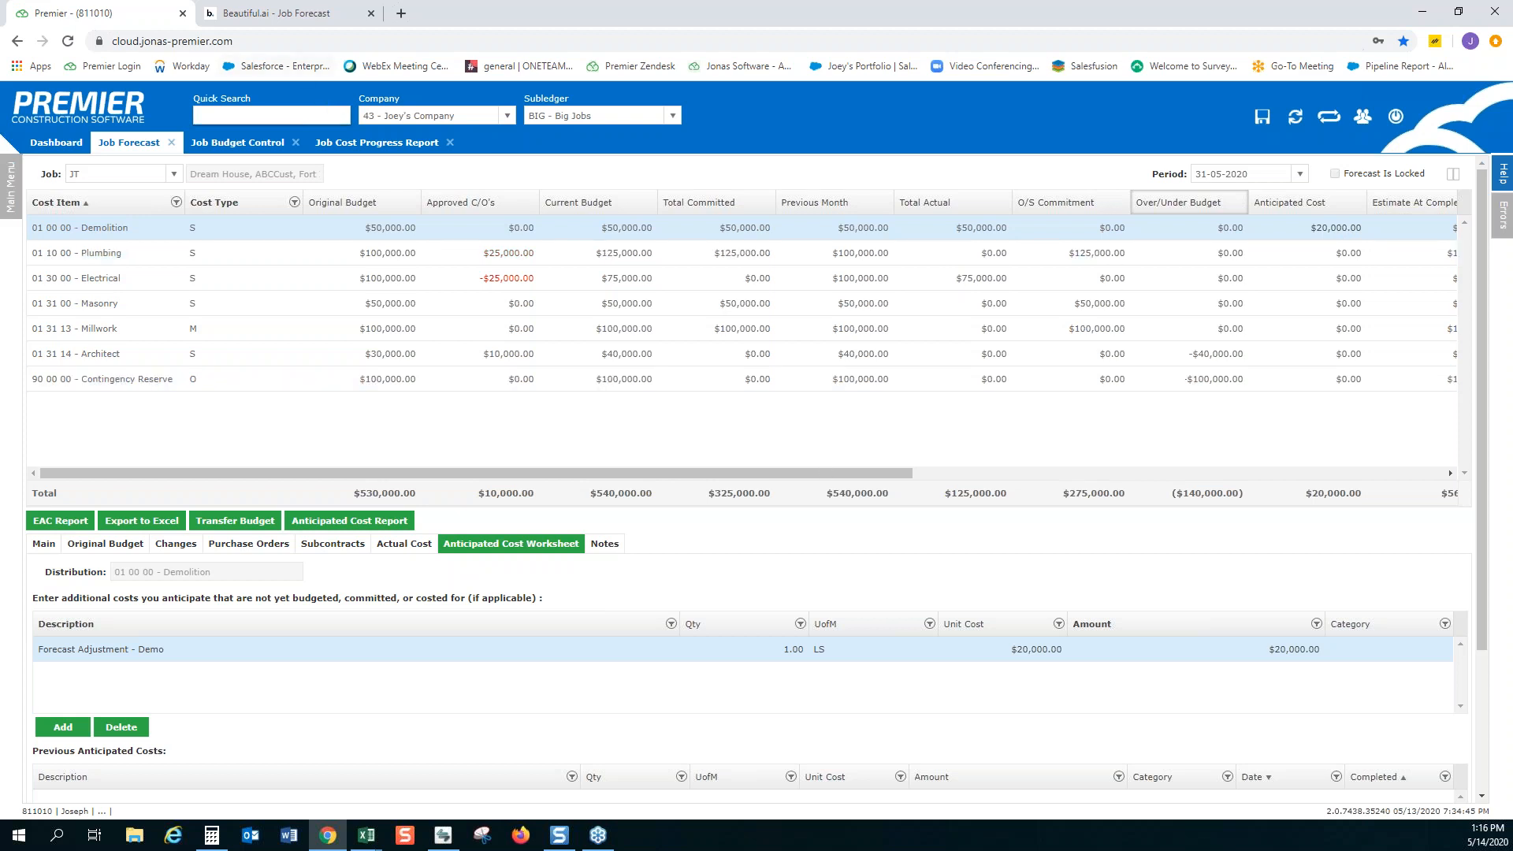
Check Demolition's estimate at completion in the forecast grid and save the job forecast
left_click(377, 143)
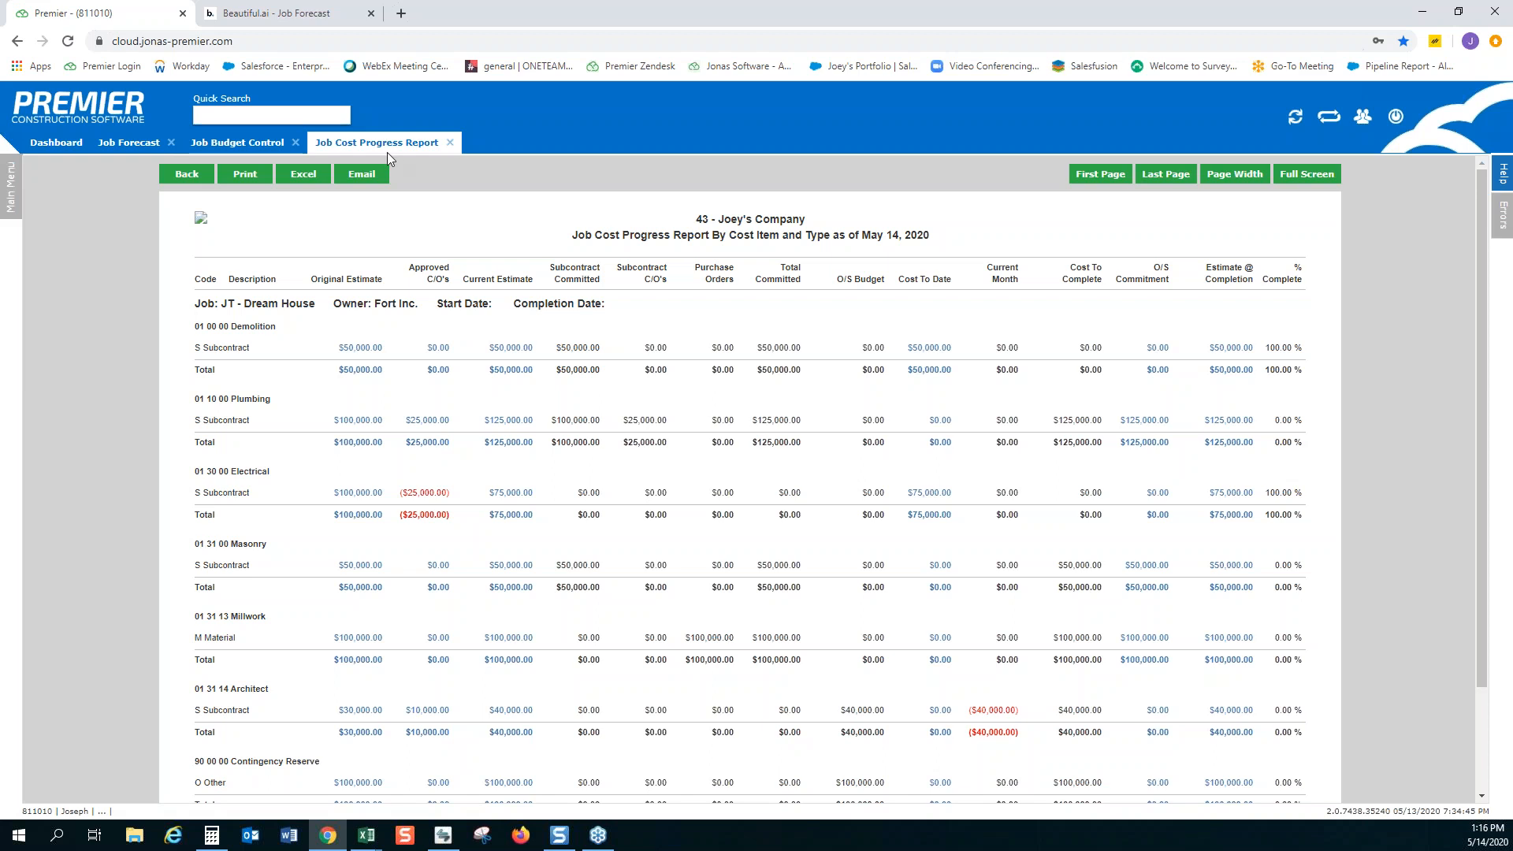
left_click(128, 143)
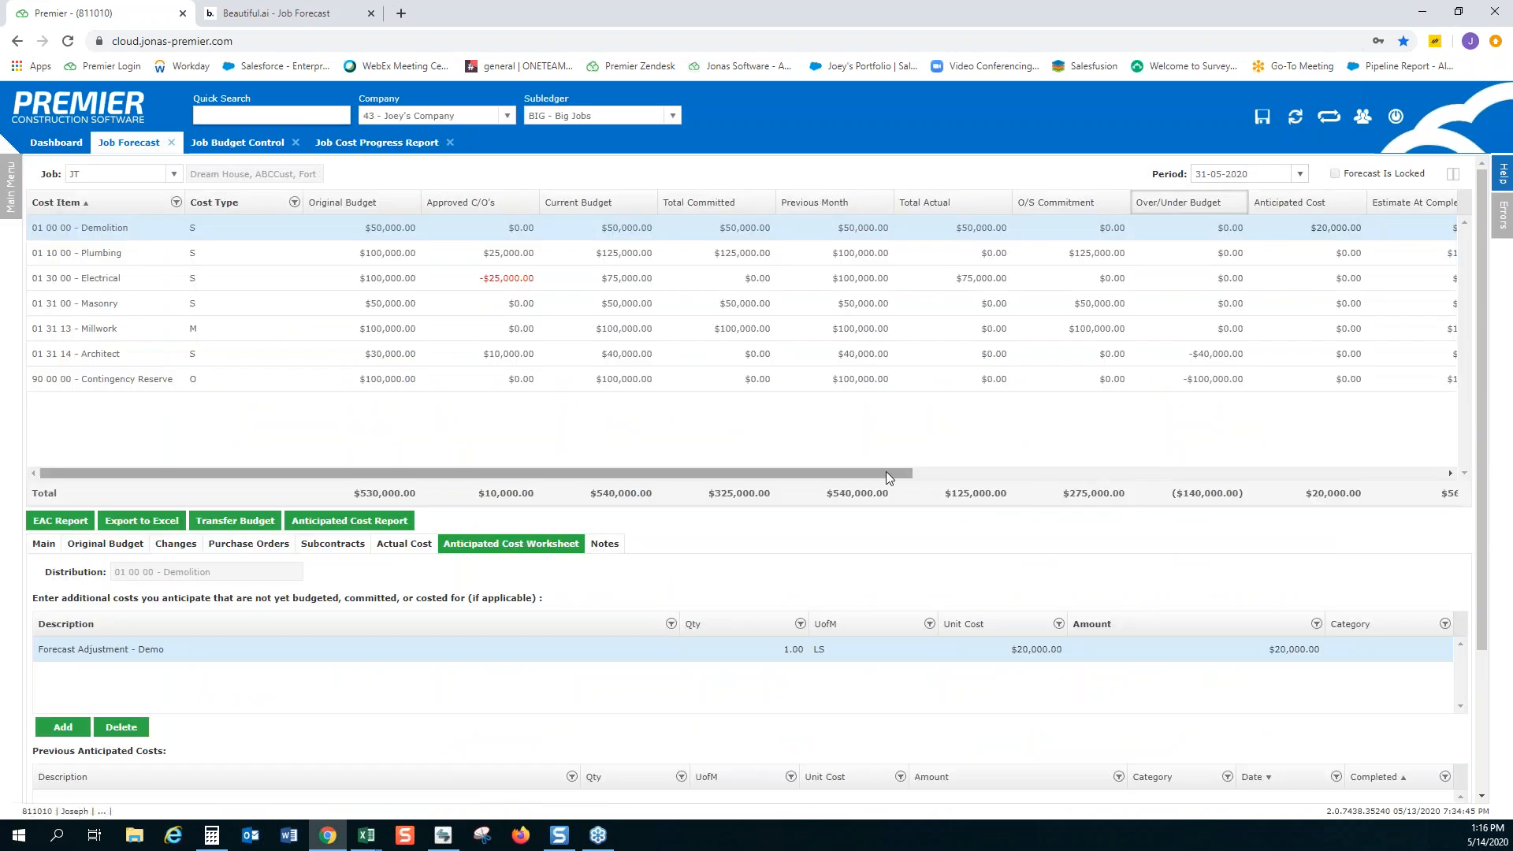
left_click_drag(886, 472, 1085, 473)
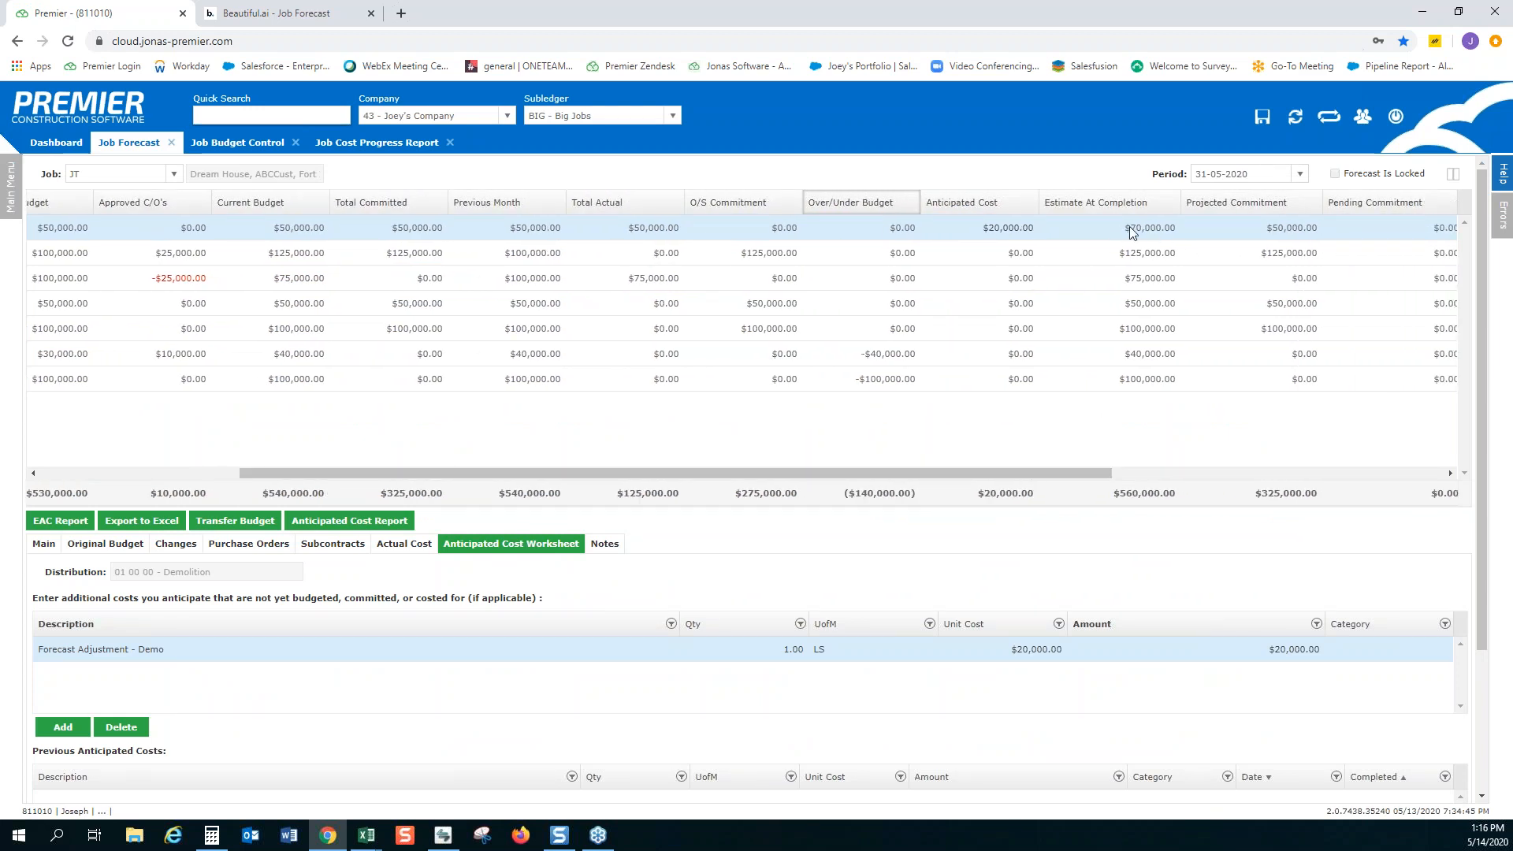
left_click(1261, 119)
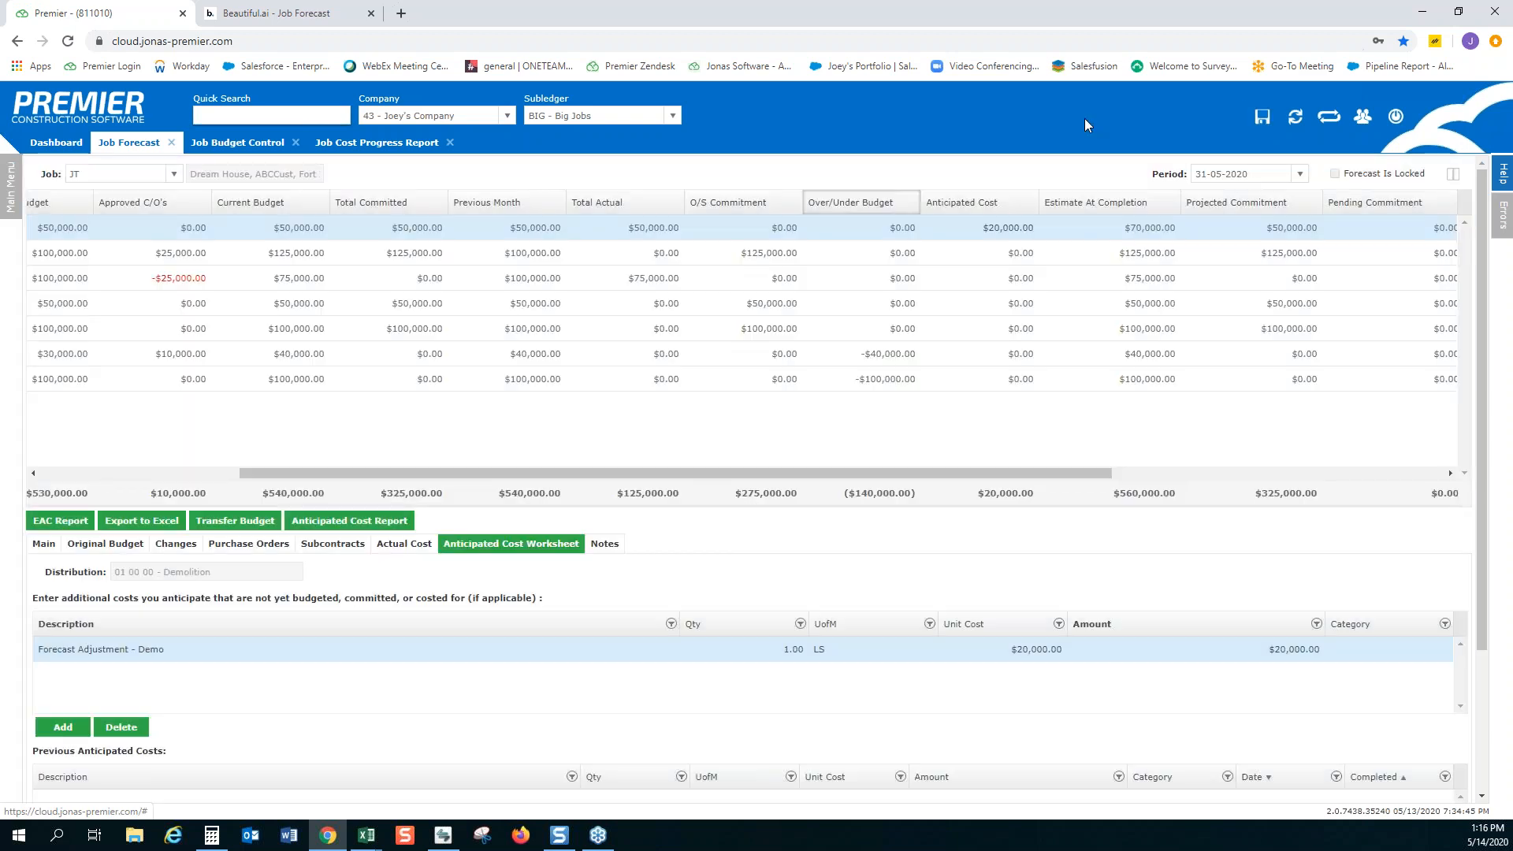
Examine Demolition's estimate at completion in the Job Cost Progress Report, then return to the Job Forecast
left_click(377, 143)
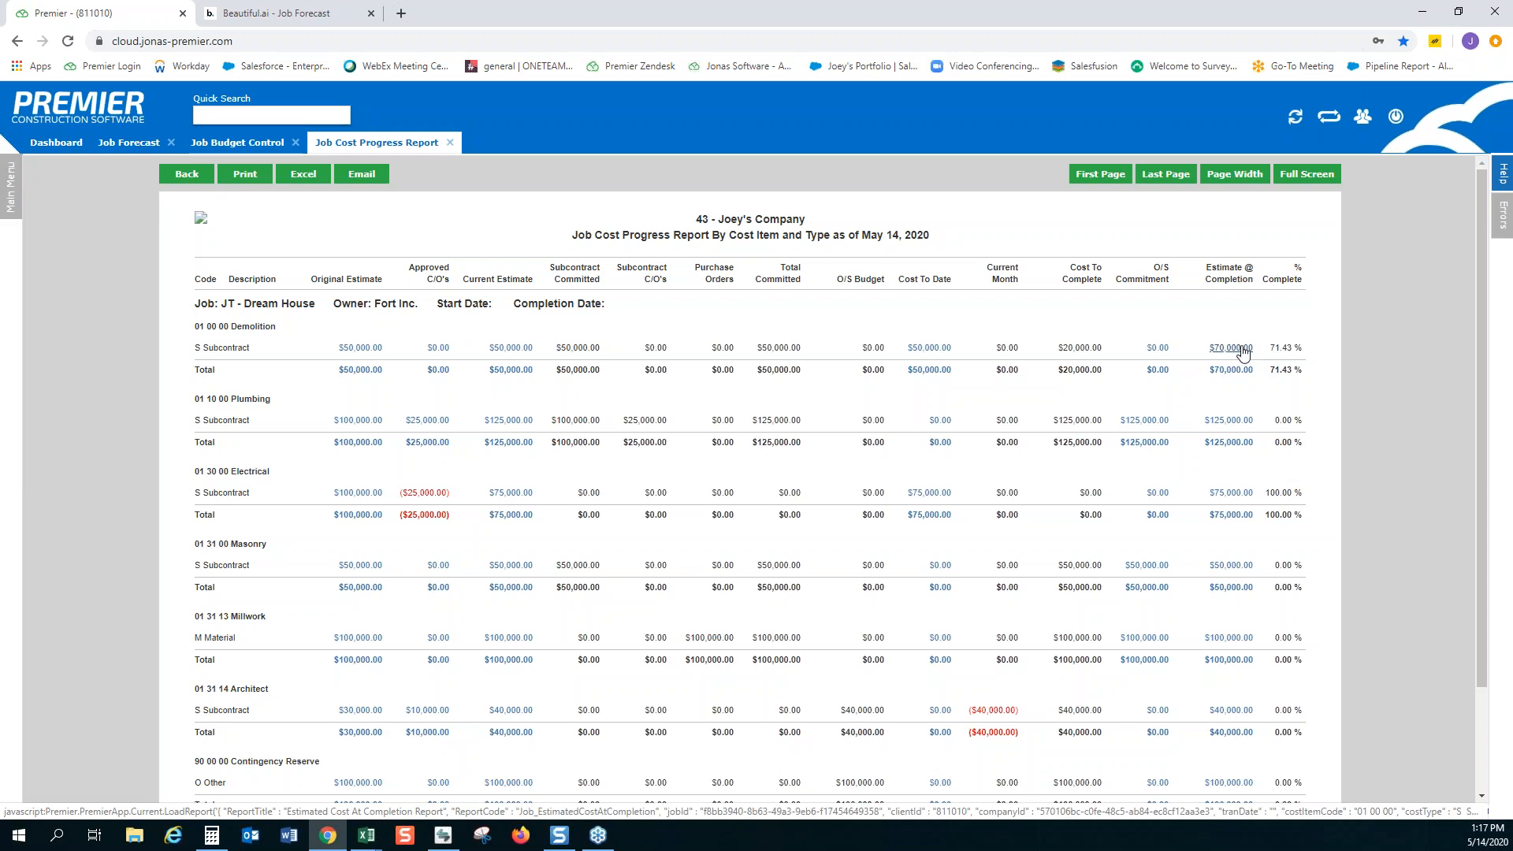
left_click(1234, 350)
left_click(103, 142)
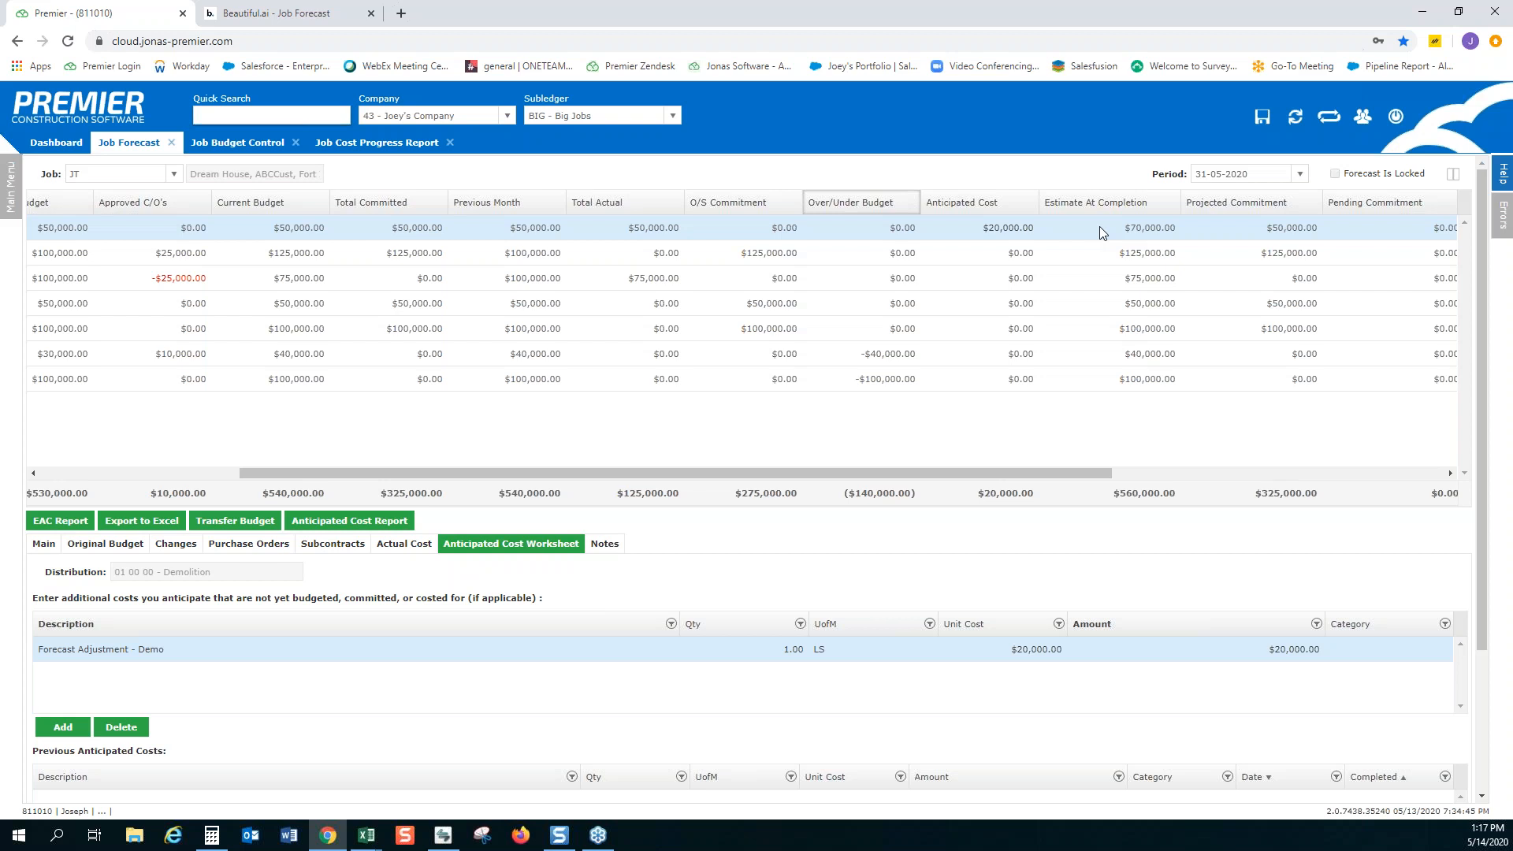
Add the Ignore Budget column to the visible columns of the job forecast grid
left_click_drag(1099, 474, 974, 472)
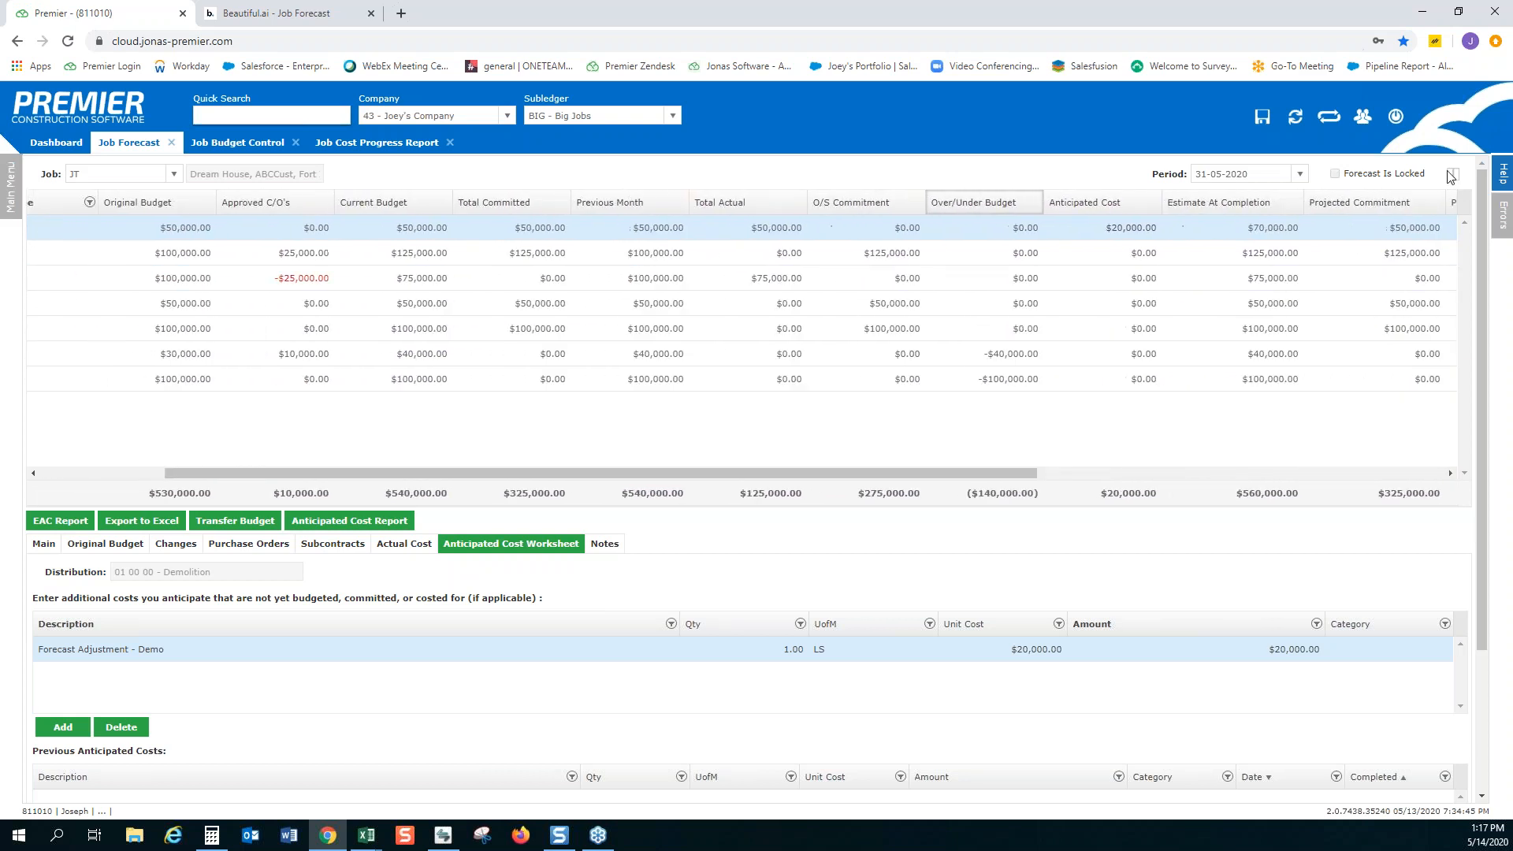
left_click(1452, 177)
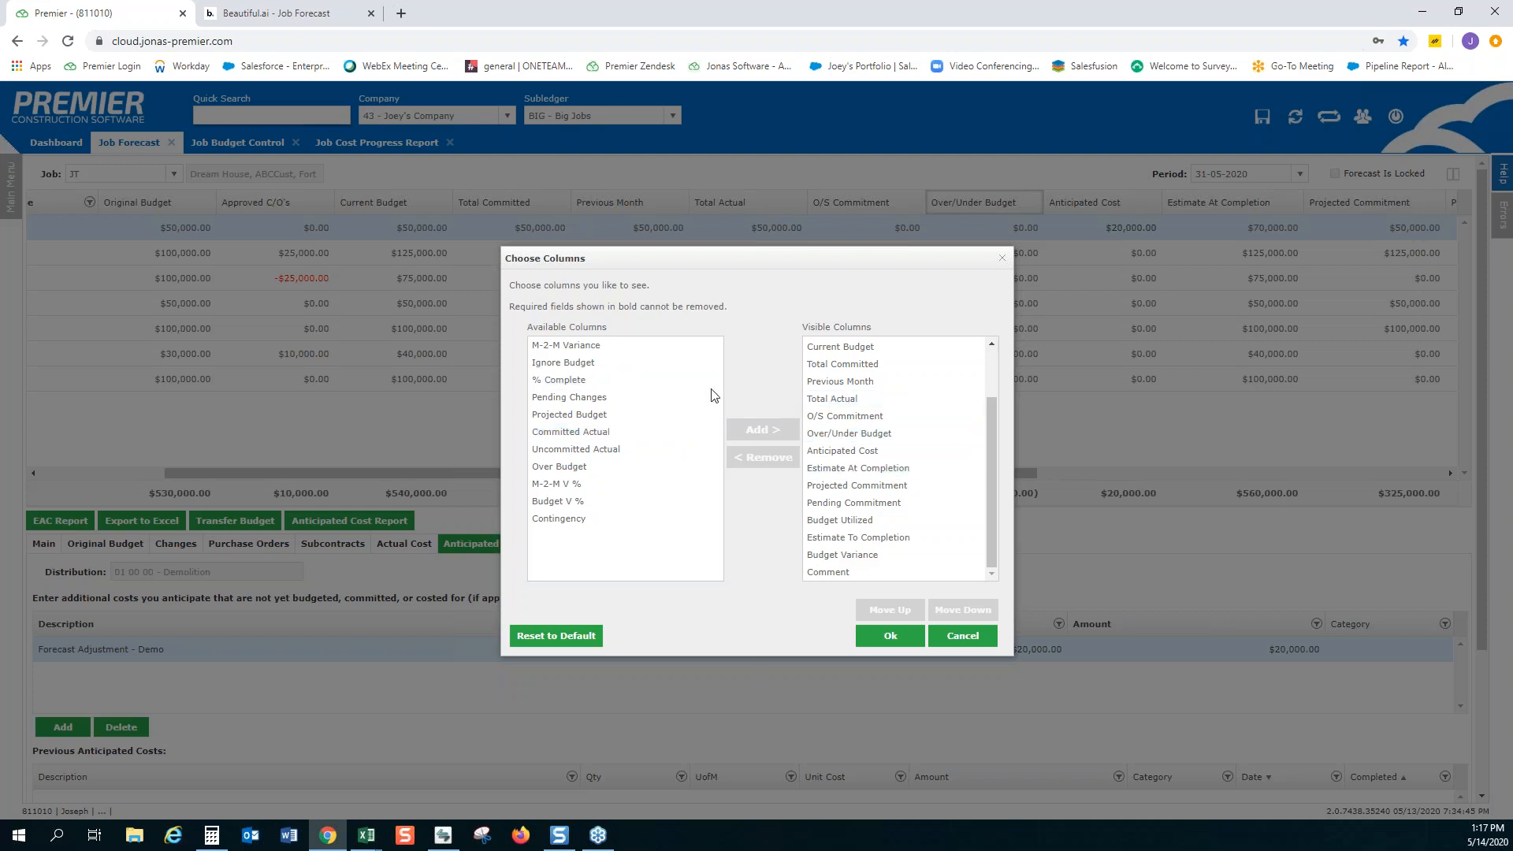
left_click(587, 366)
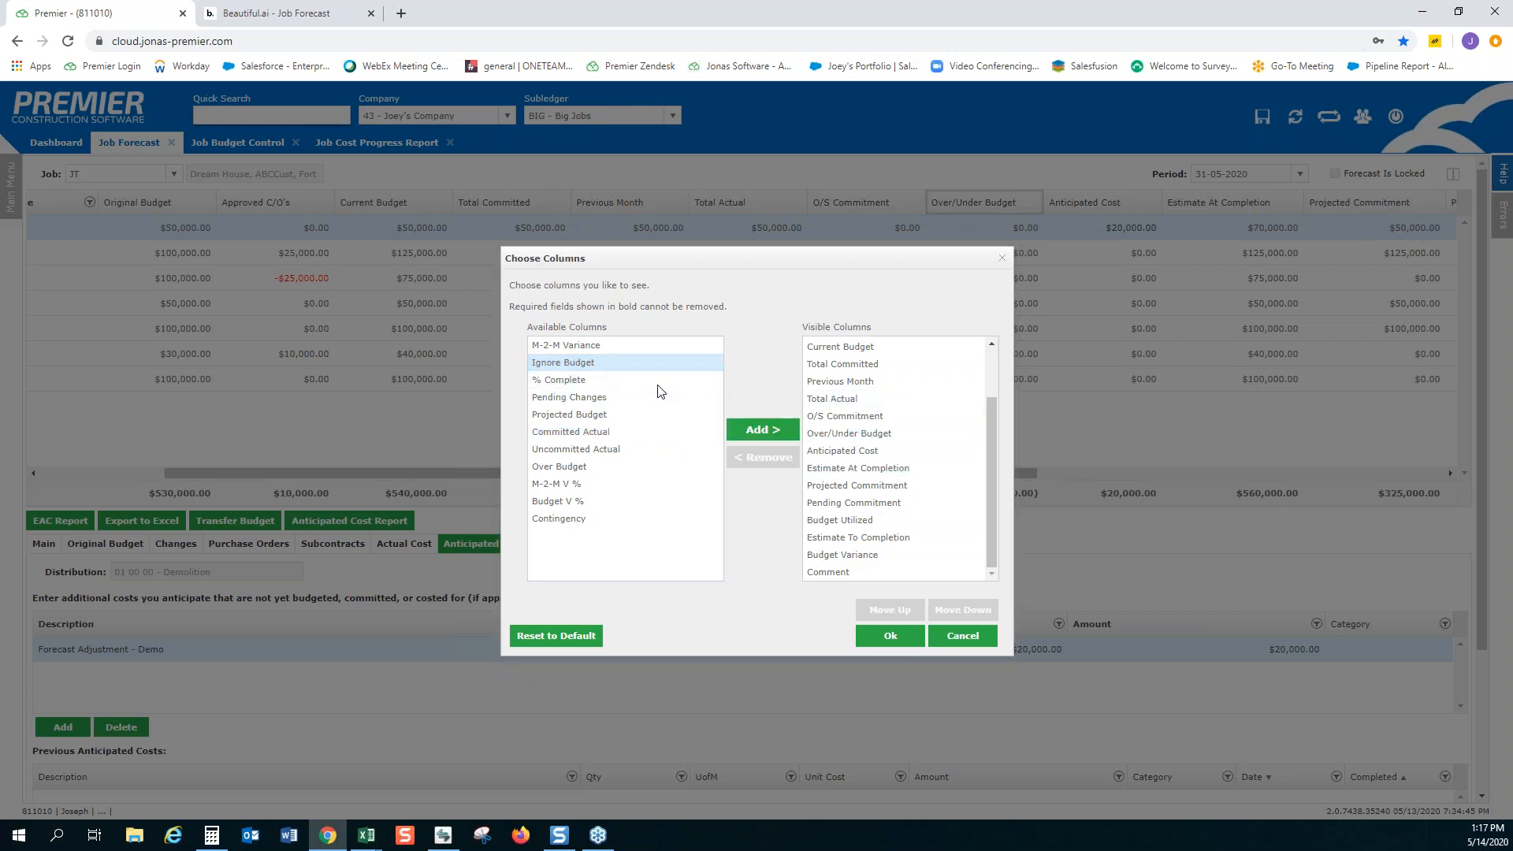
left_click(760, 429)
left_click(886, 634)
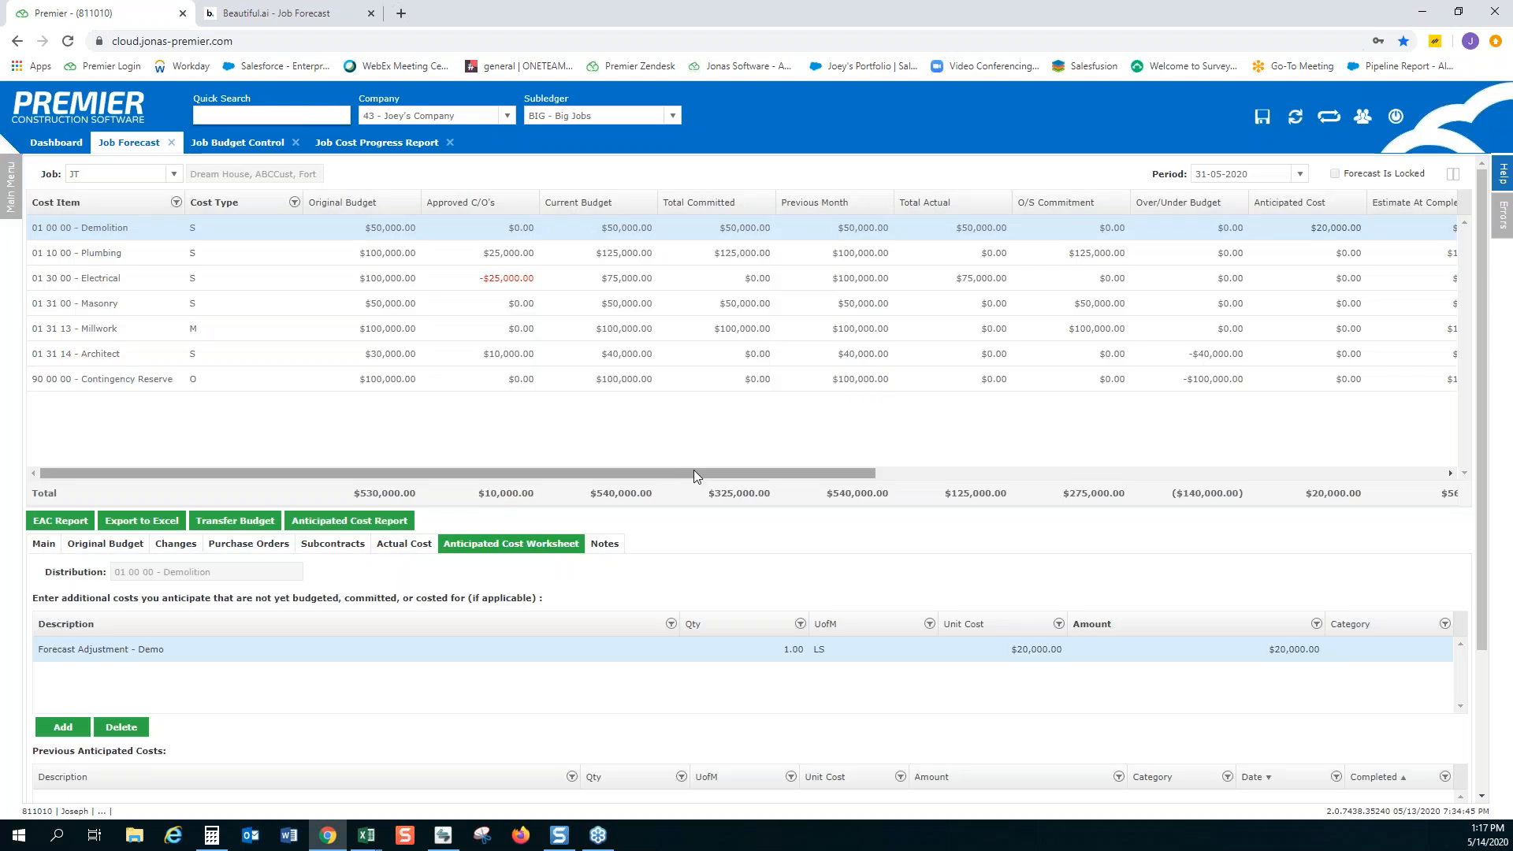
left_click_drag(694, 471, 1285, 473)
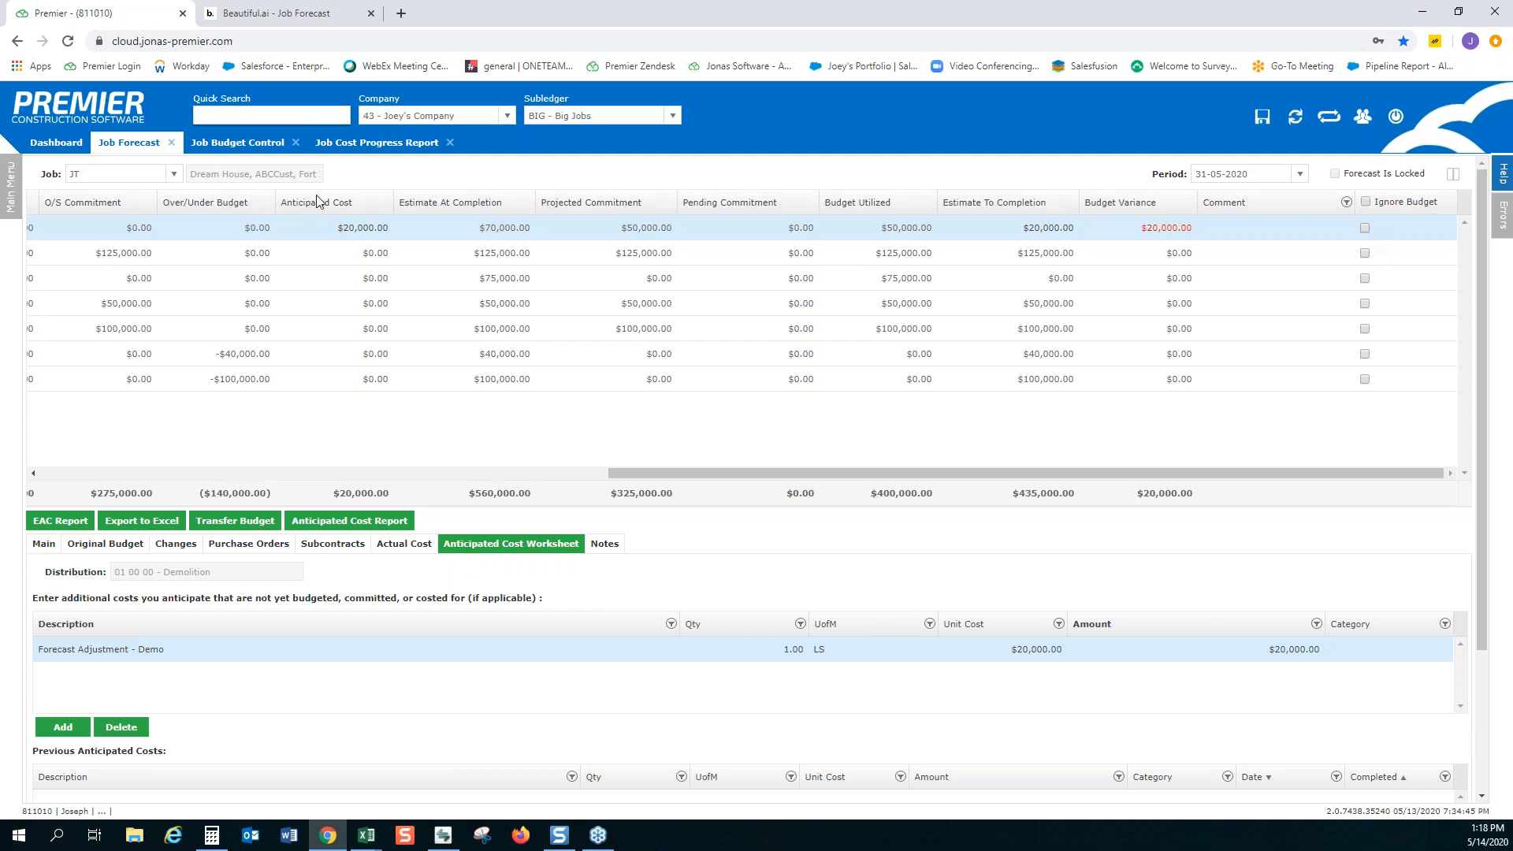
Consult the Job Cost Progress Report, then enable Ignore Budget for the Demolition cost item in the Job Forecast
left_click(338, 144)
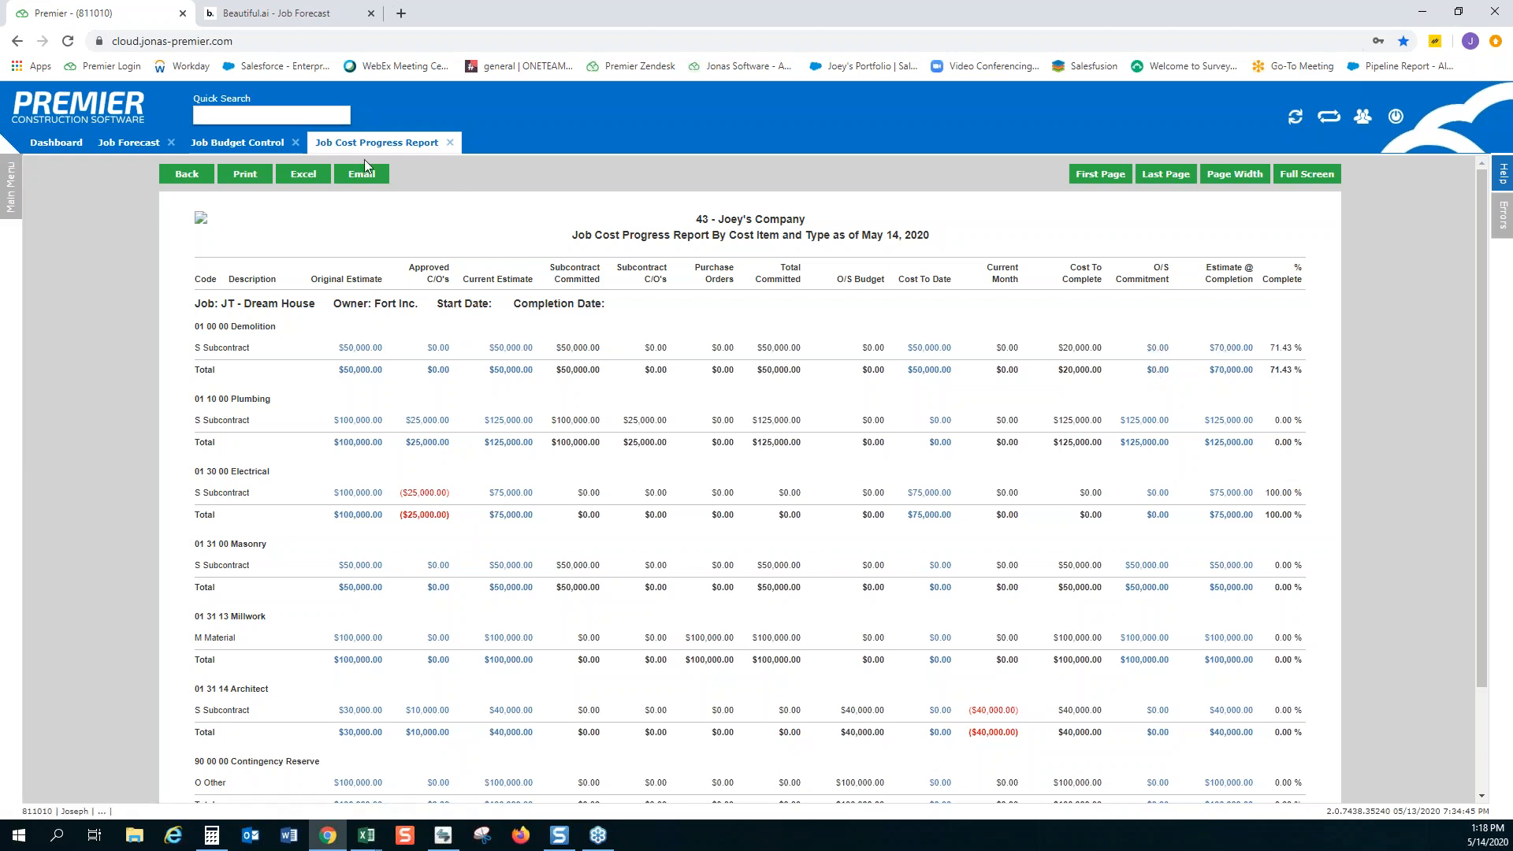
left_click(128, 143)
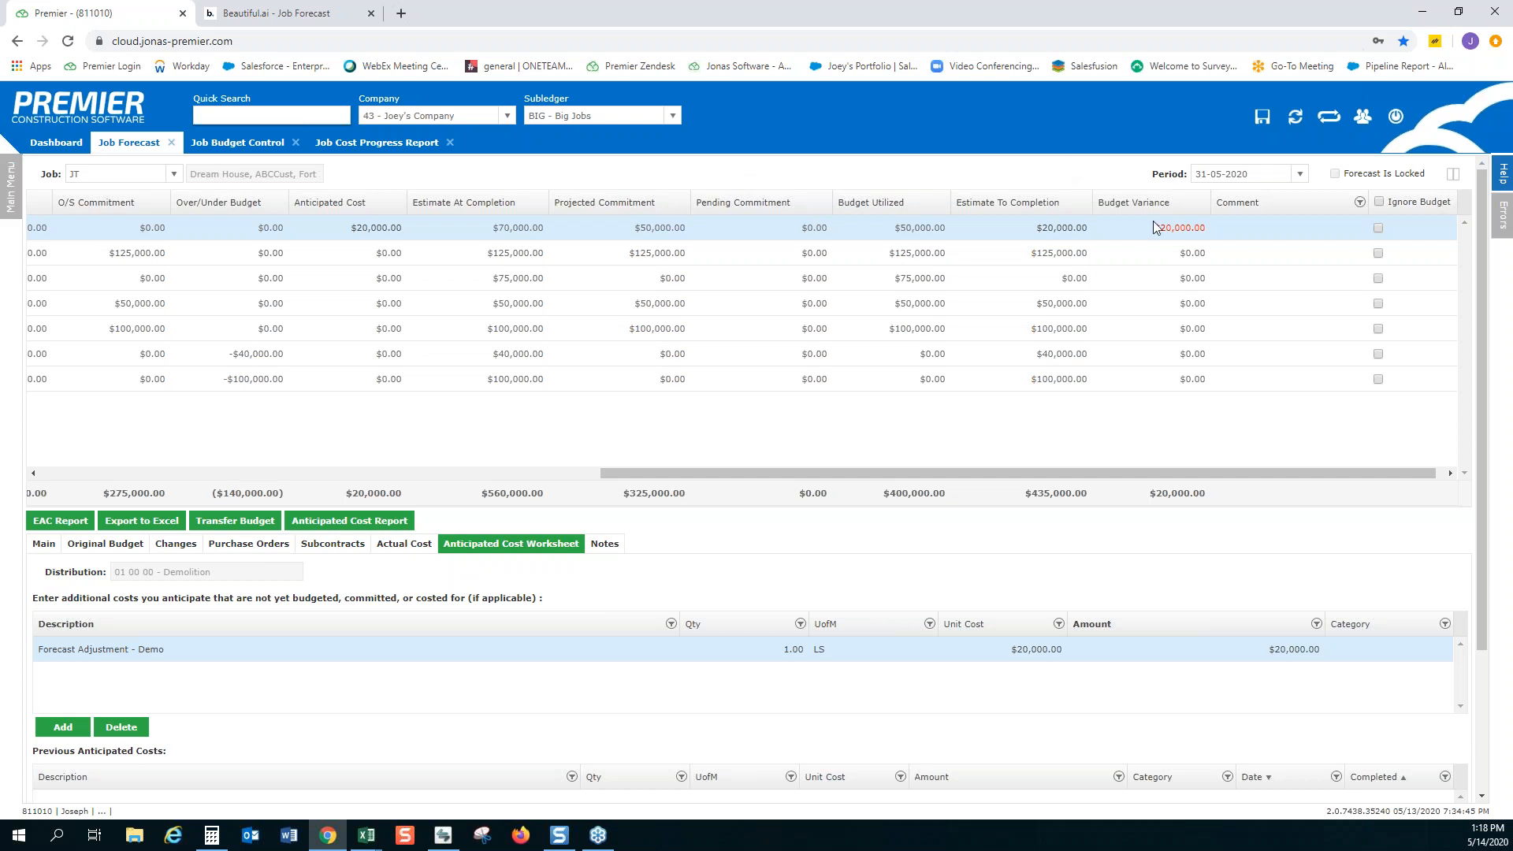
left_click(1378, 229)
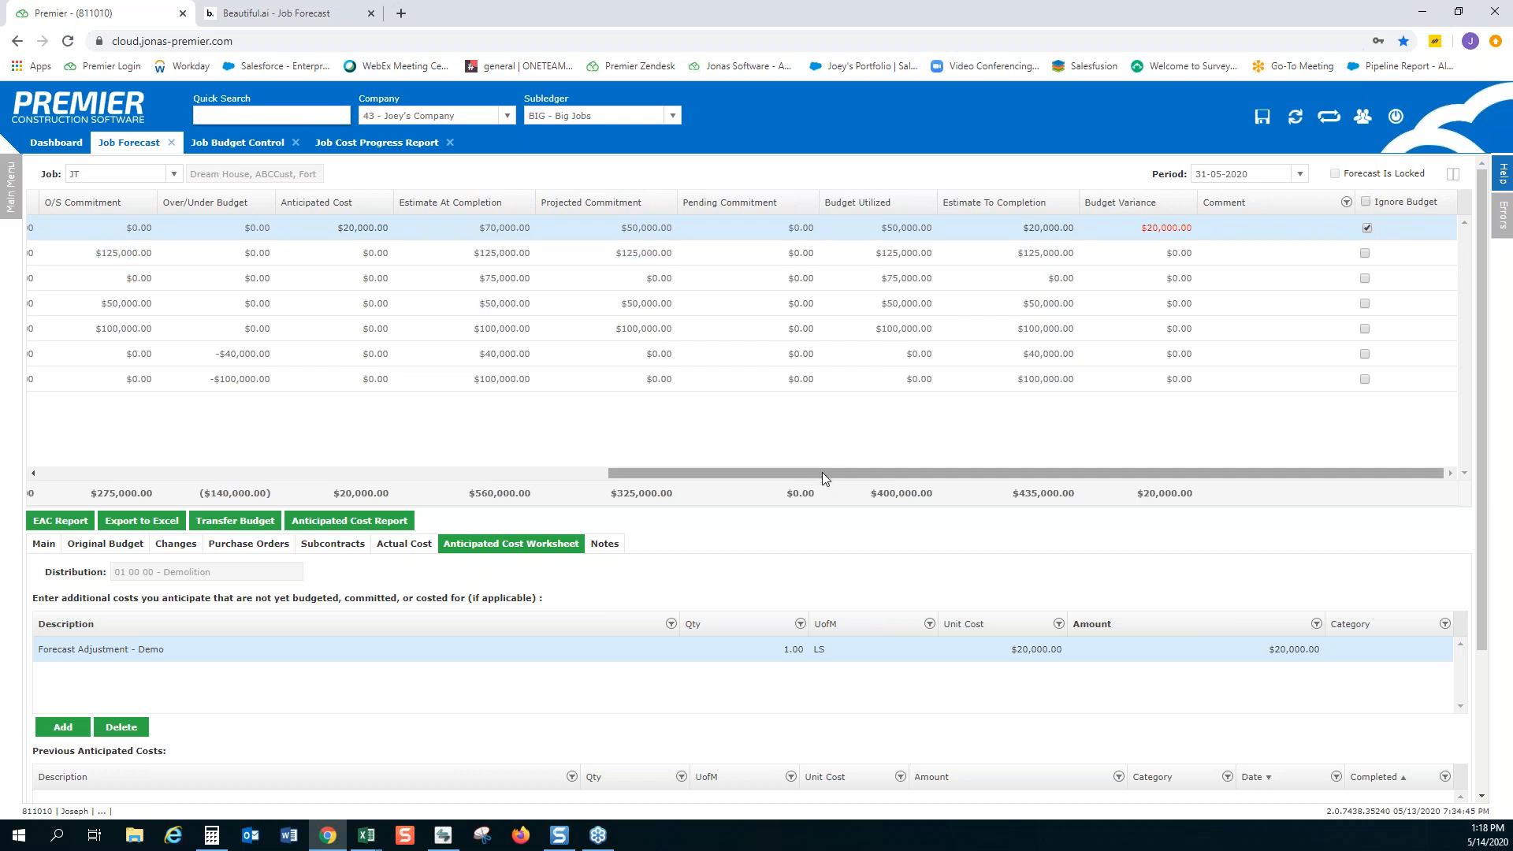
left_click_drag(820, 473, 735, 473)
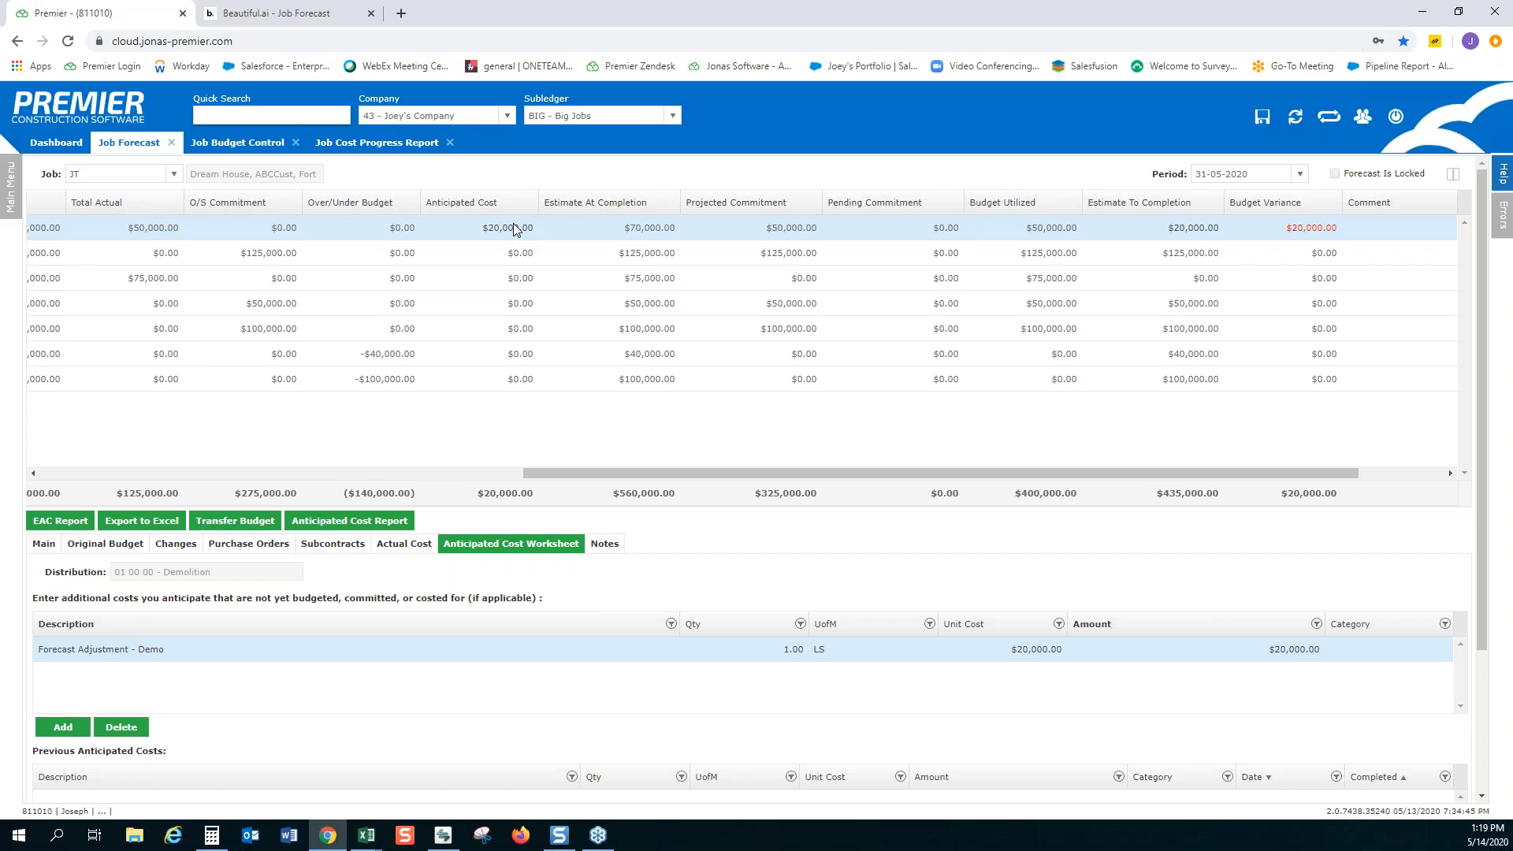
Review Demolition's anticipated cost worksheet, main budget summary and original budget details
left_click_drag(674, 475, 128, 466)
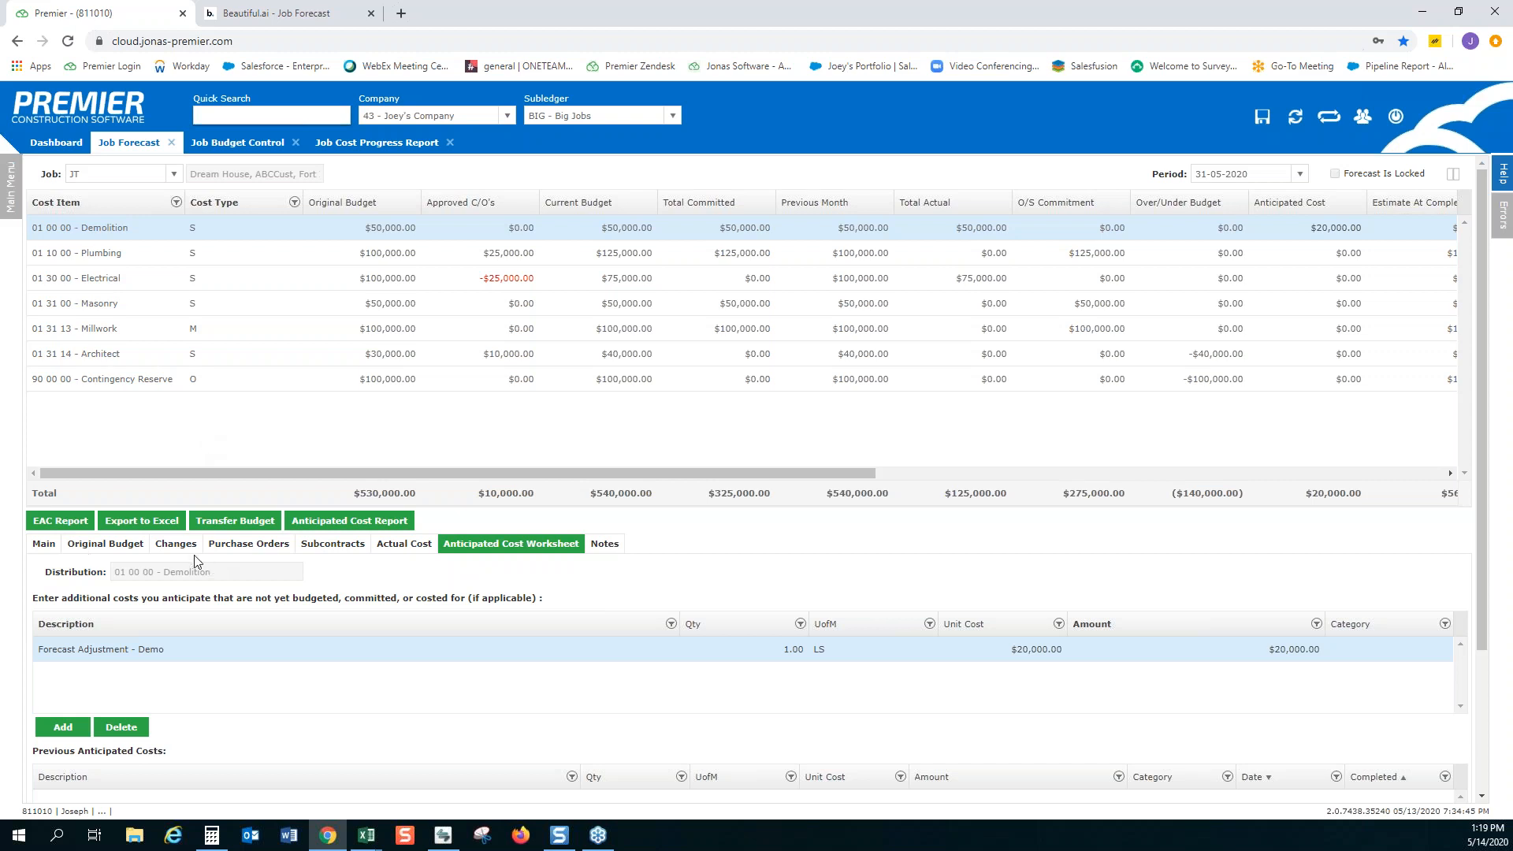
scroll(473, 560, "down", 2)
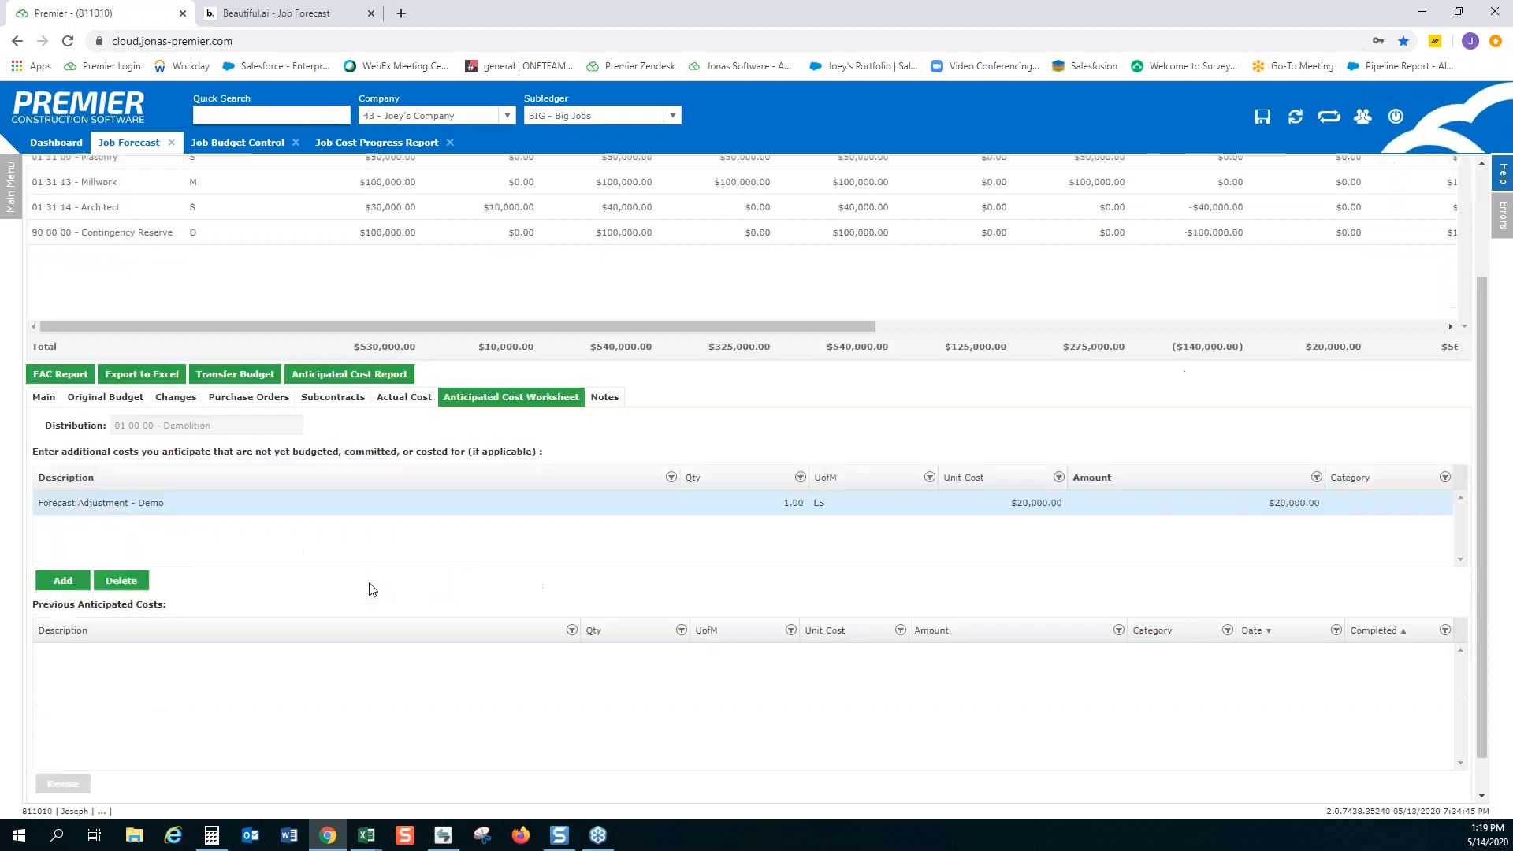
left_click(44, 388)
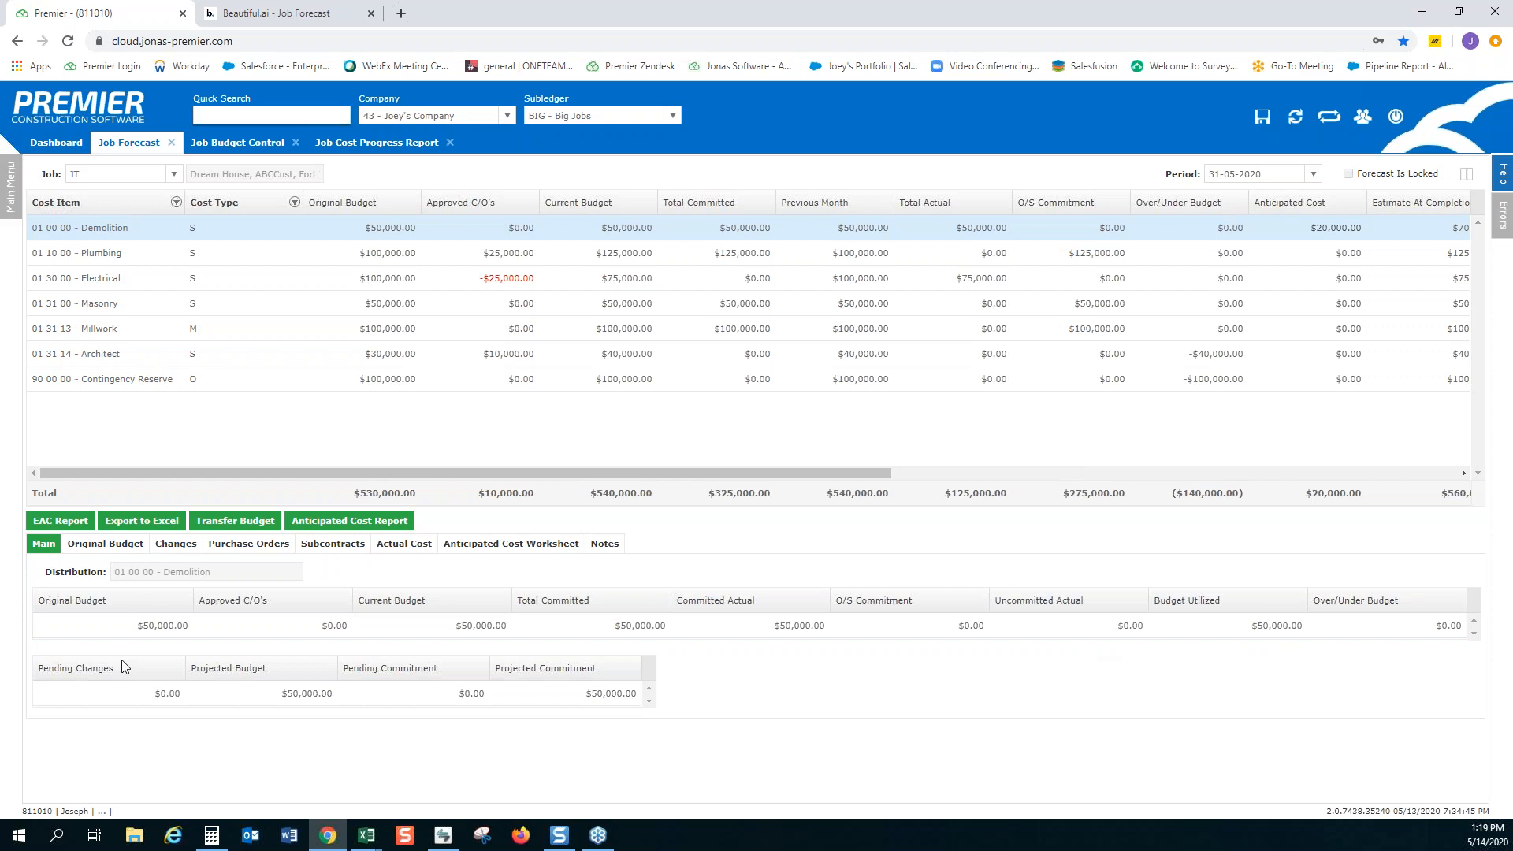
mouse_move(591, 600)
left_mouse_down()
mouse_move(372, 588)
mouse_move(369, 621)
mouse_move(619, 611)
mouse_move(431, 587)
mouse_move(391, 611)
mouse_move(629, 603)
left_mouse_up()
left_click(122, 555)
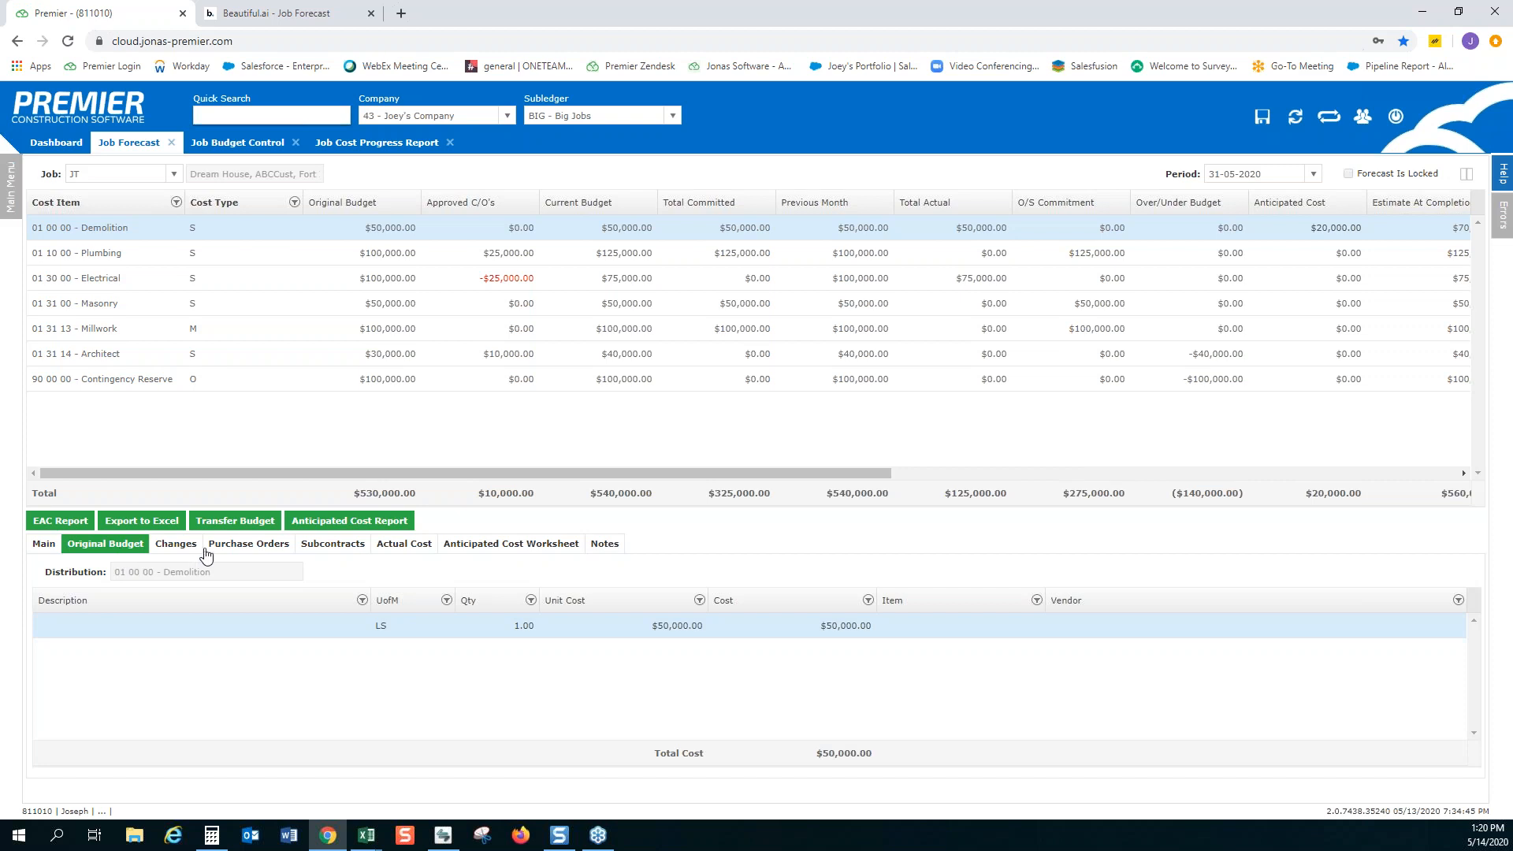
Open change order CO-001 from Plumbing's approved changes, view its scope of work, and return to the Job Forecast
left_click(178, 553)
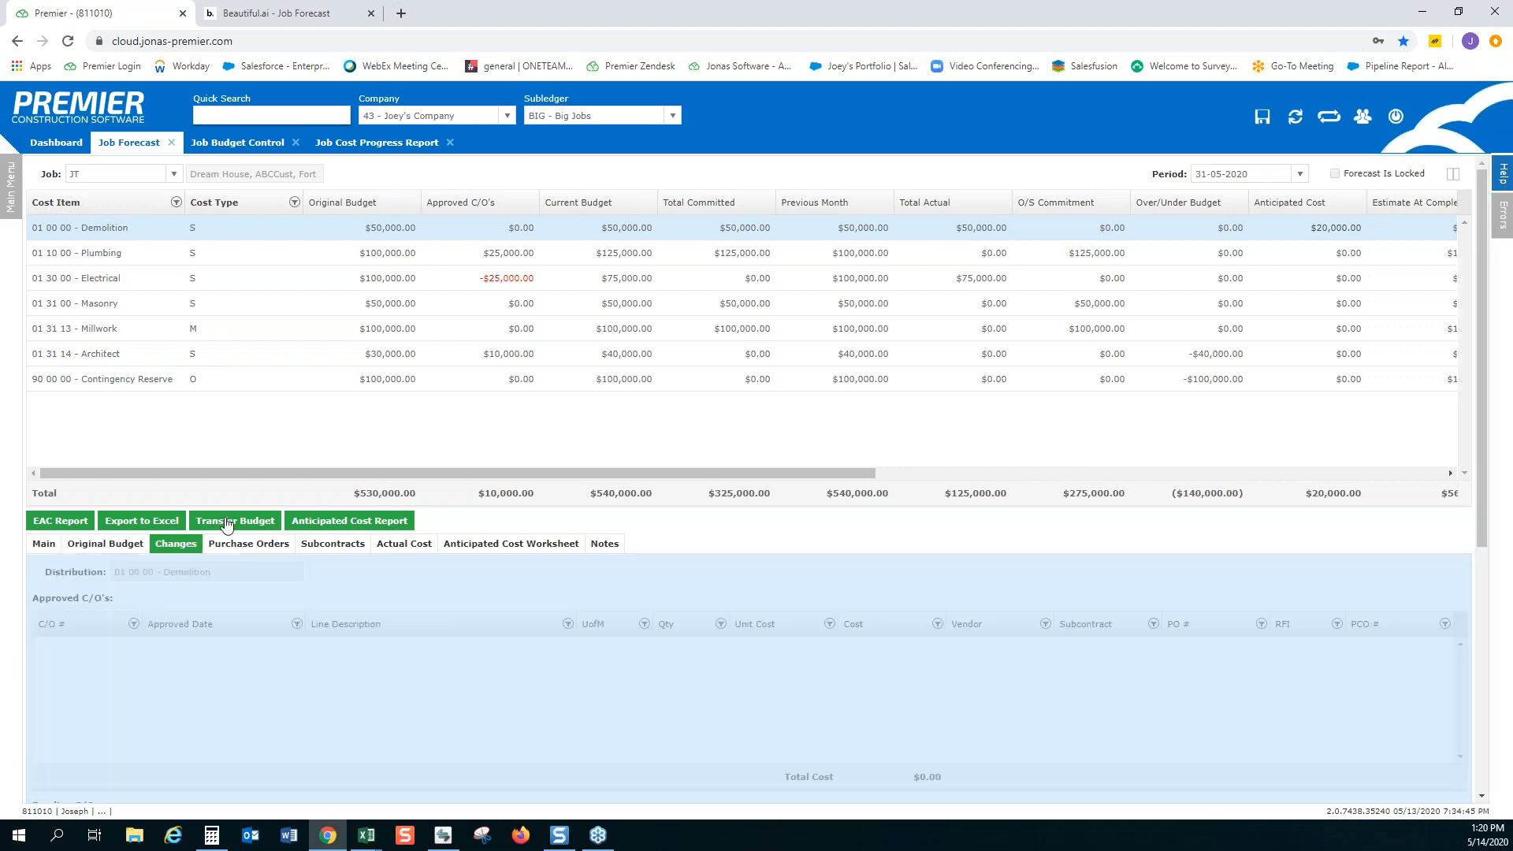
left_click(462, 253)
left_click(516, 591)
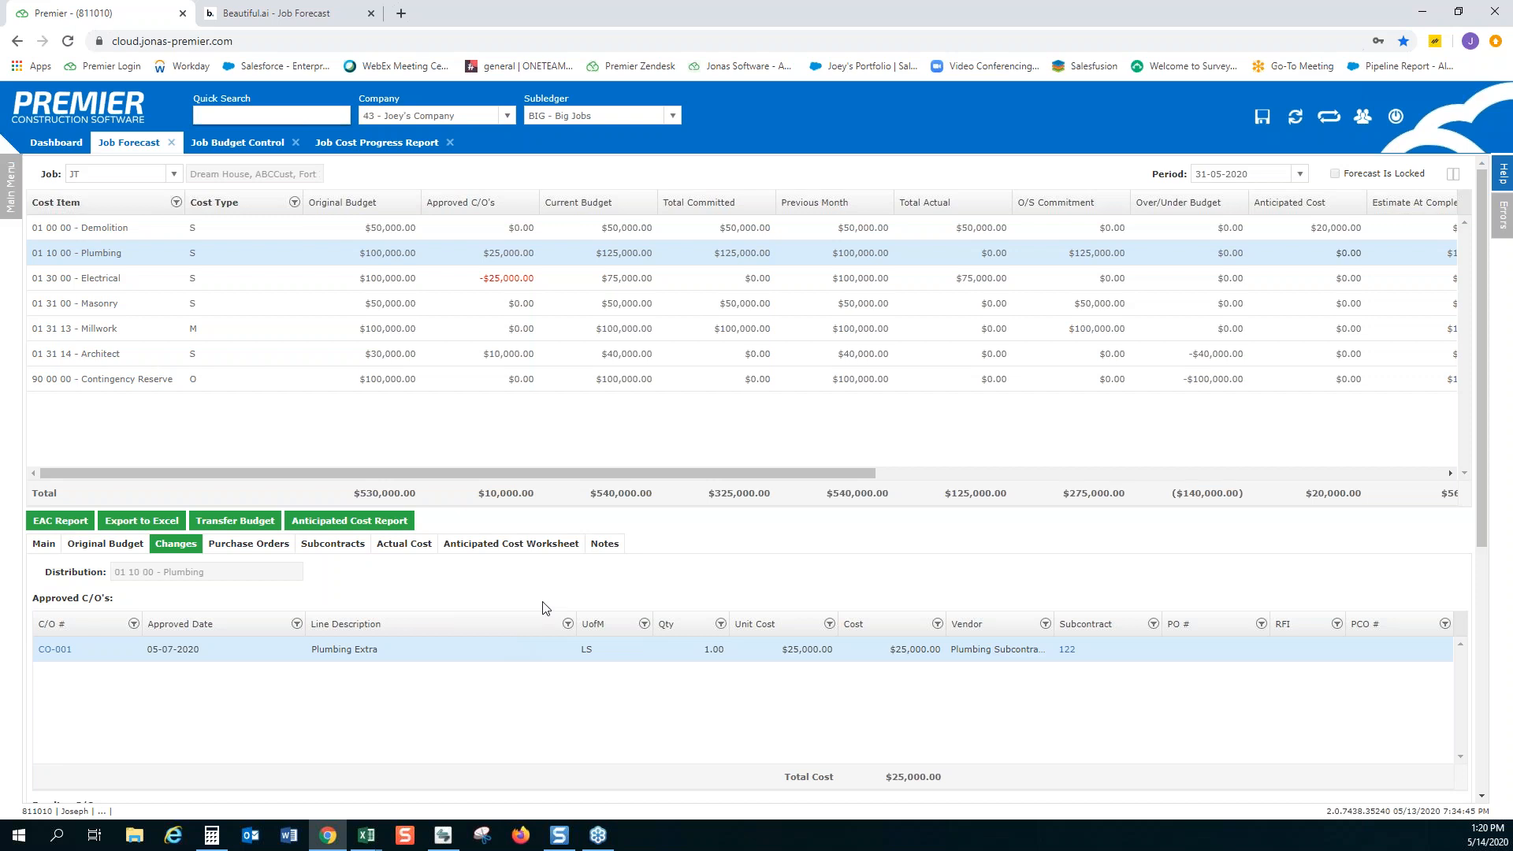
left_click(55, 651)
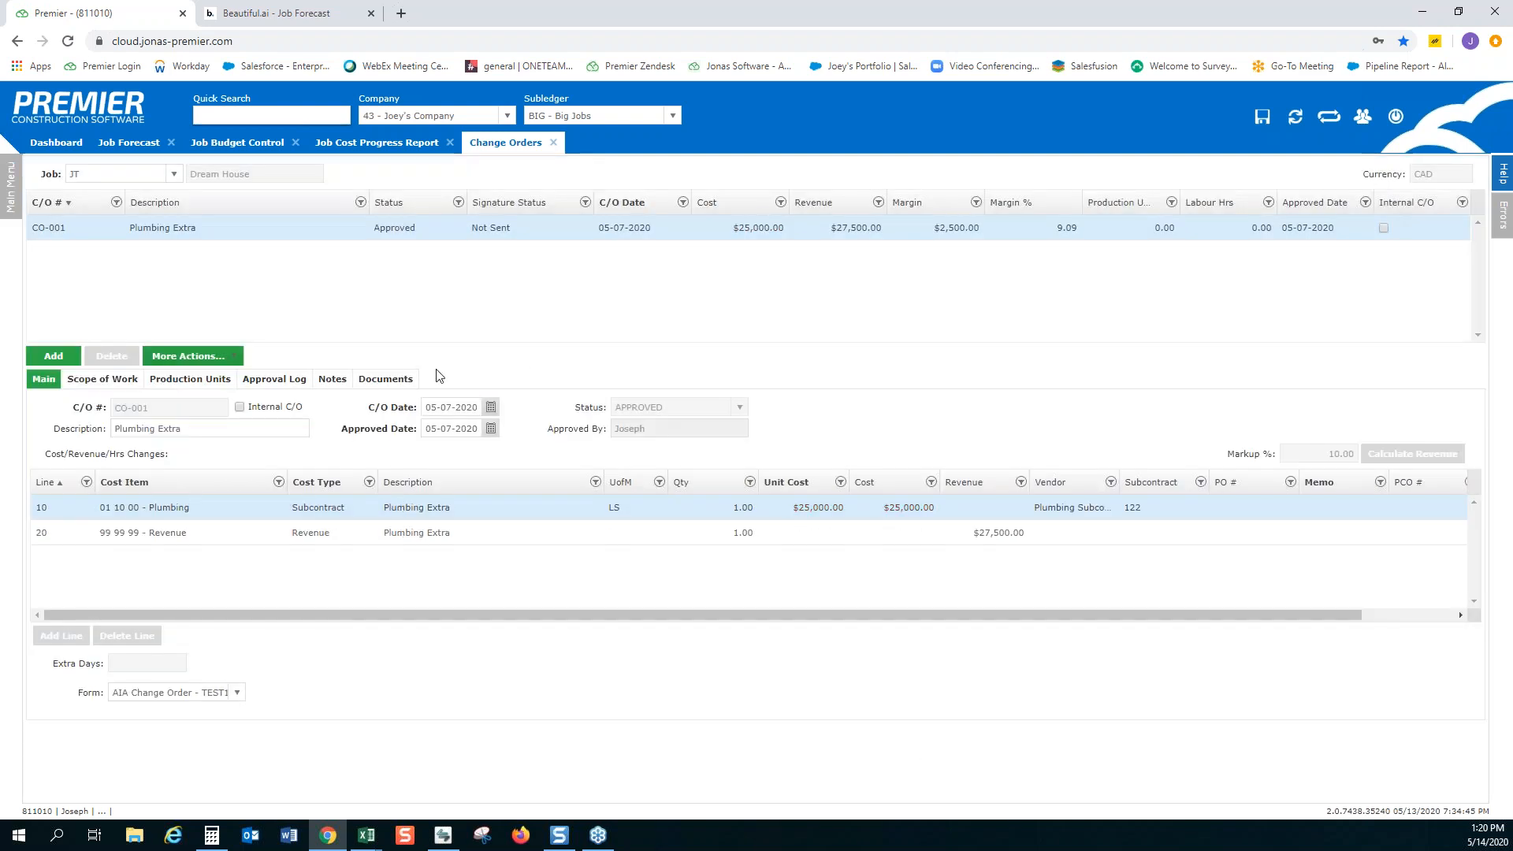
left_click(110, 386)
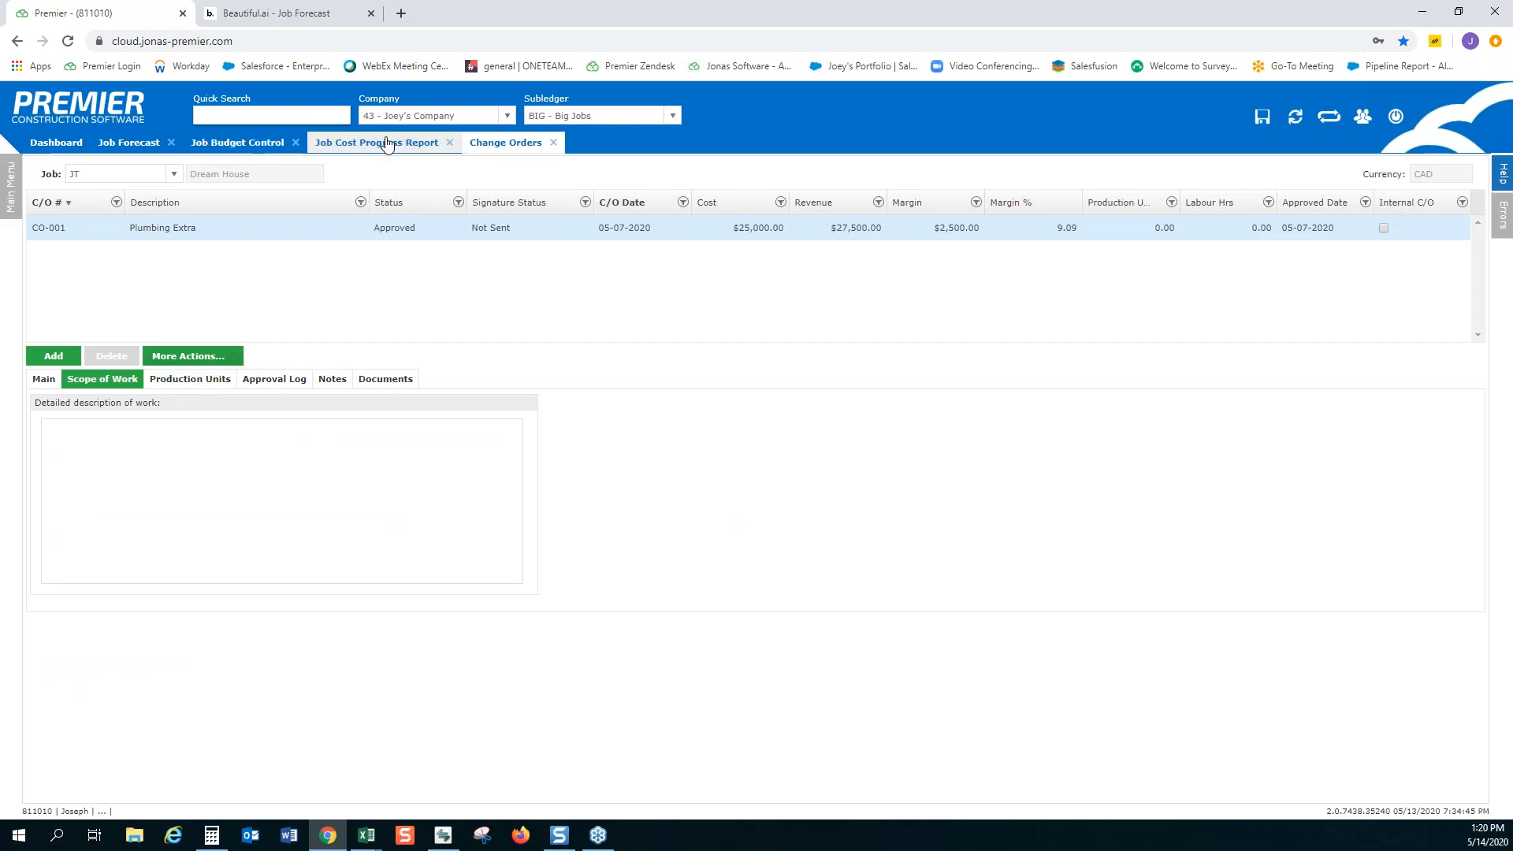
left_click(139, 148)
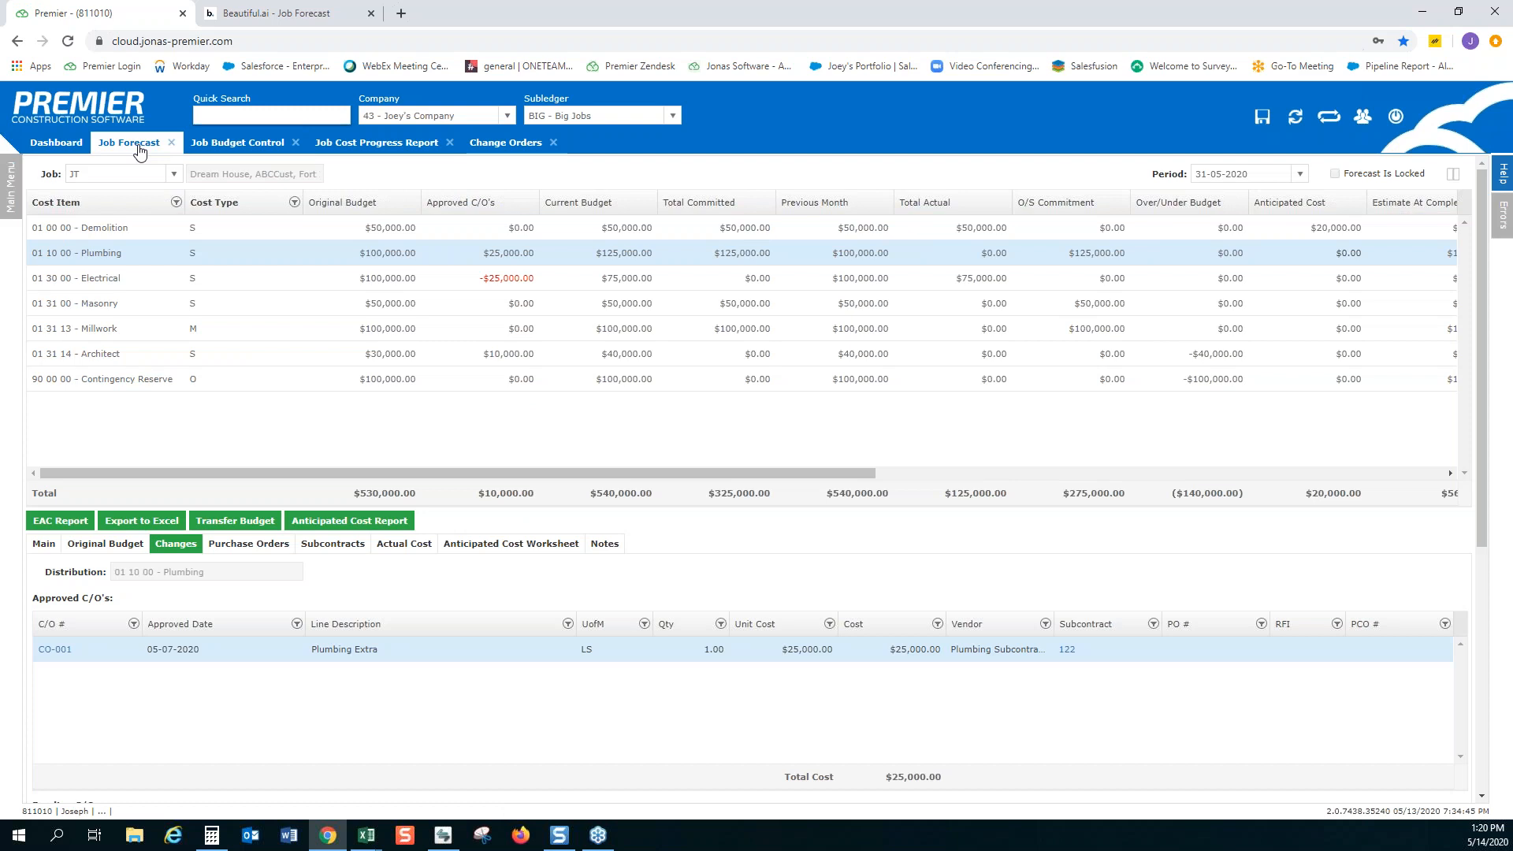
View the purchase orders, subcontracts and actual costs recorded against the Plumbing cost item
left_click(285, 545)
left_click(329, 552)
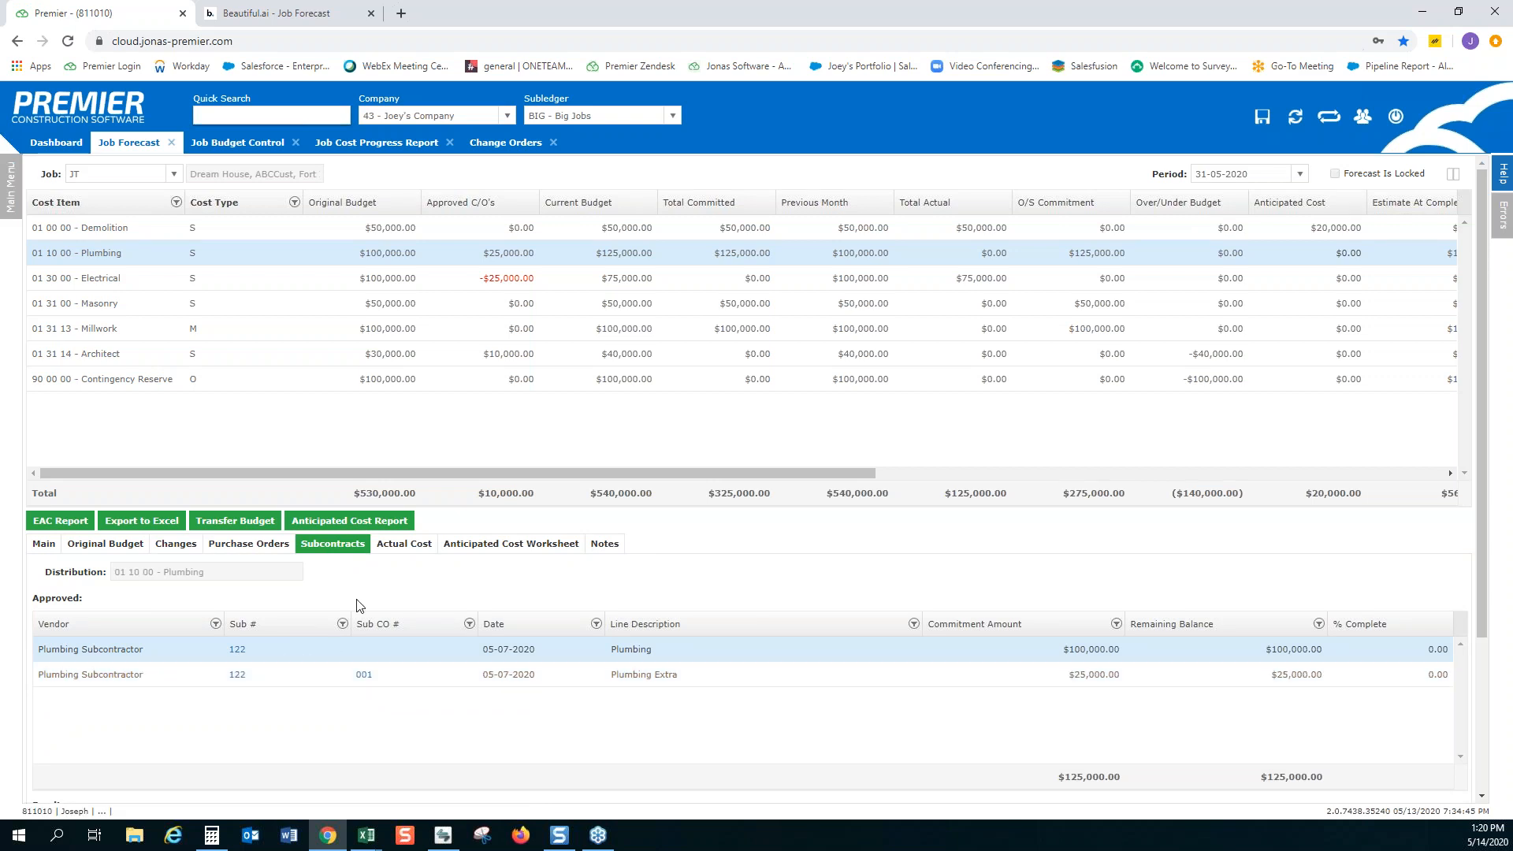
left_click(396, 547)
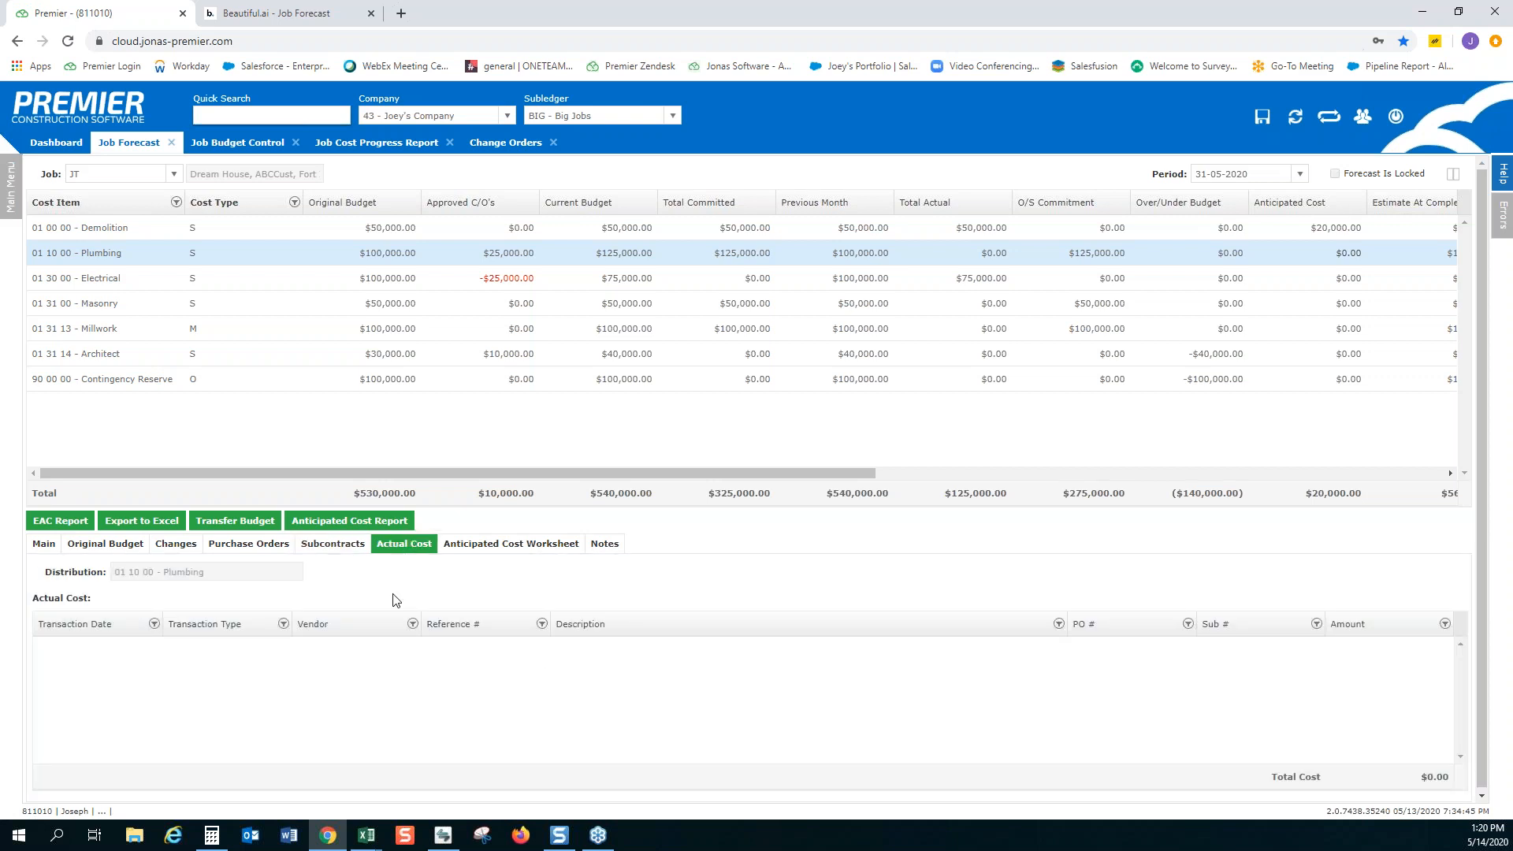
Open invoice D-2000- Rev 1 from Demolition's actual costs, review its details and close the invoice inquiry
left_click(635, 229)
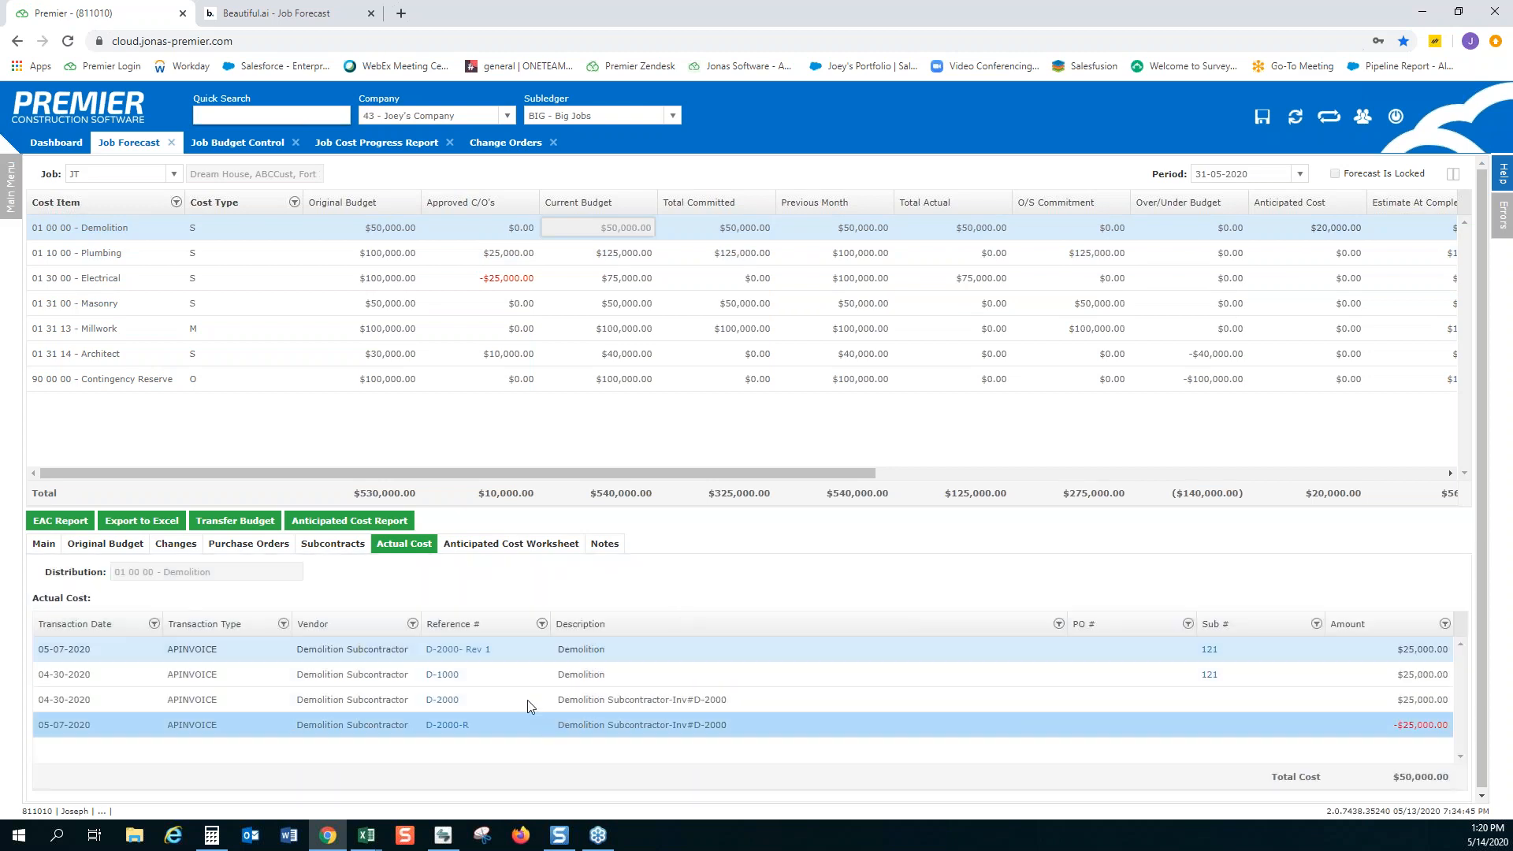
left_click(469, 651)
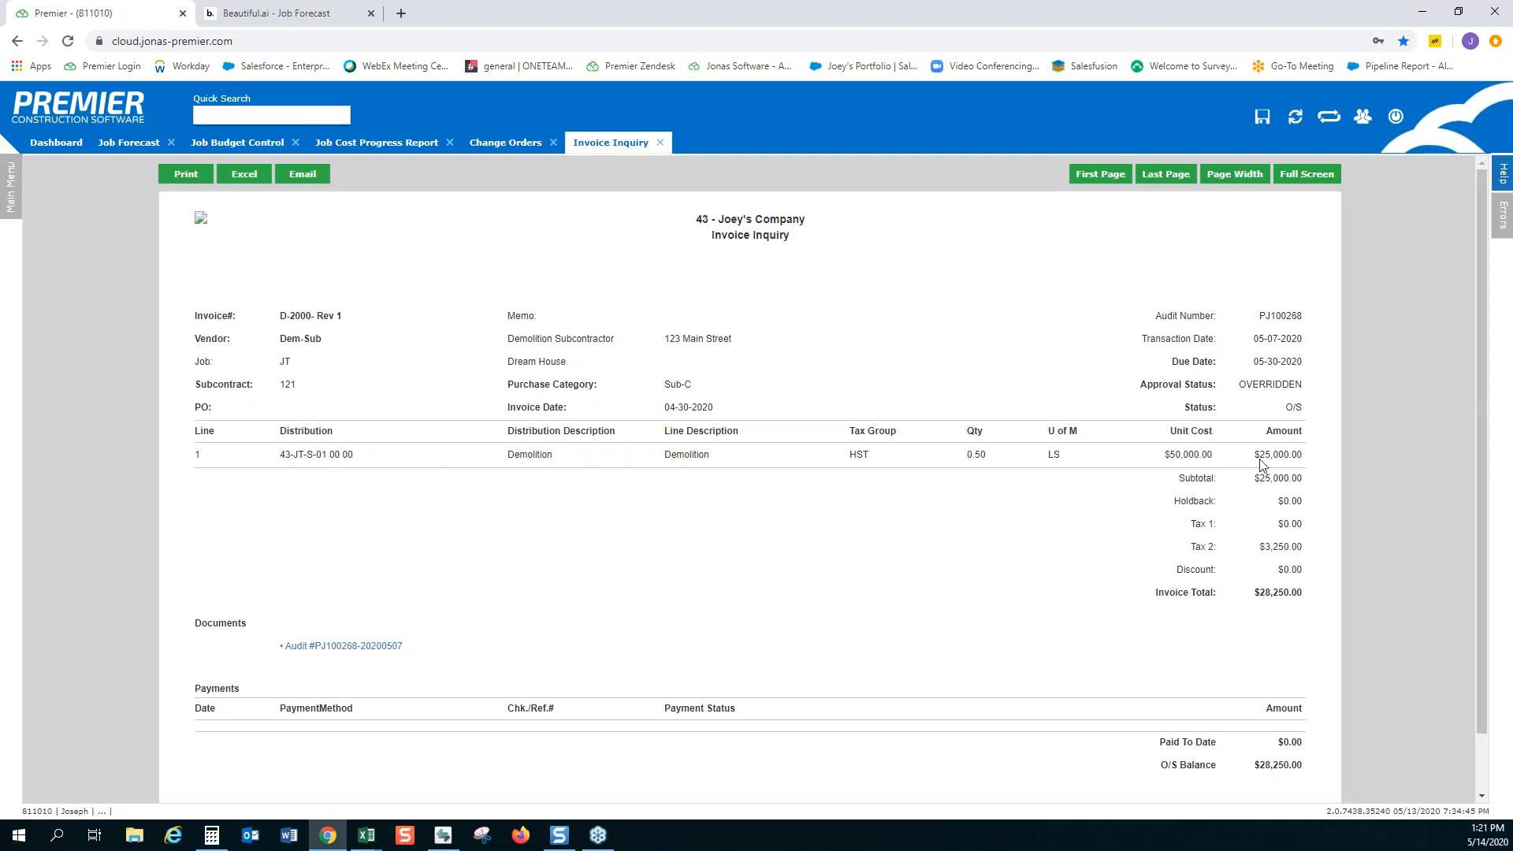
scroll(1258, 584, "down", 1)
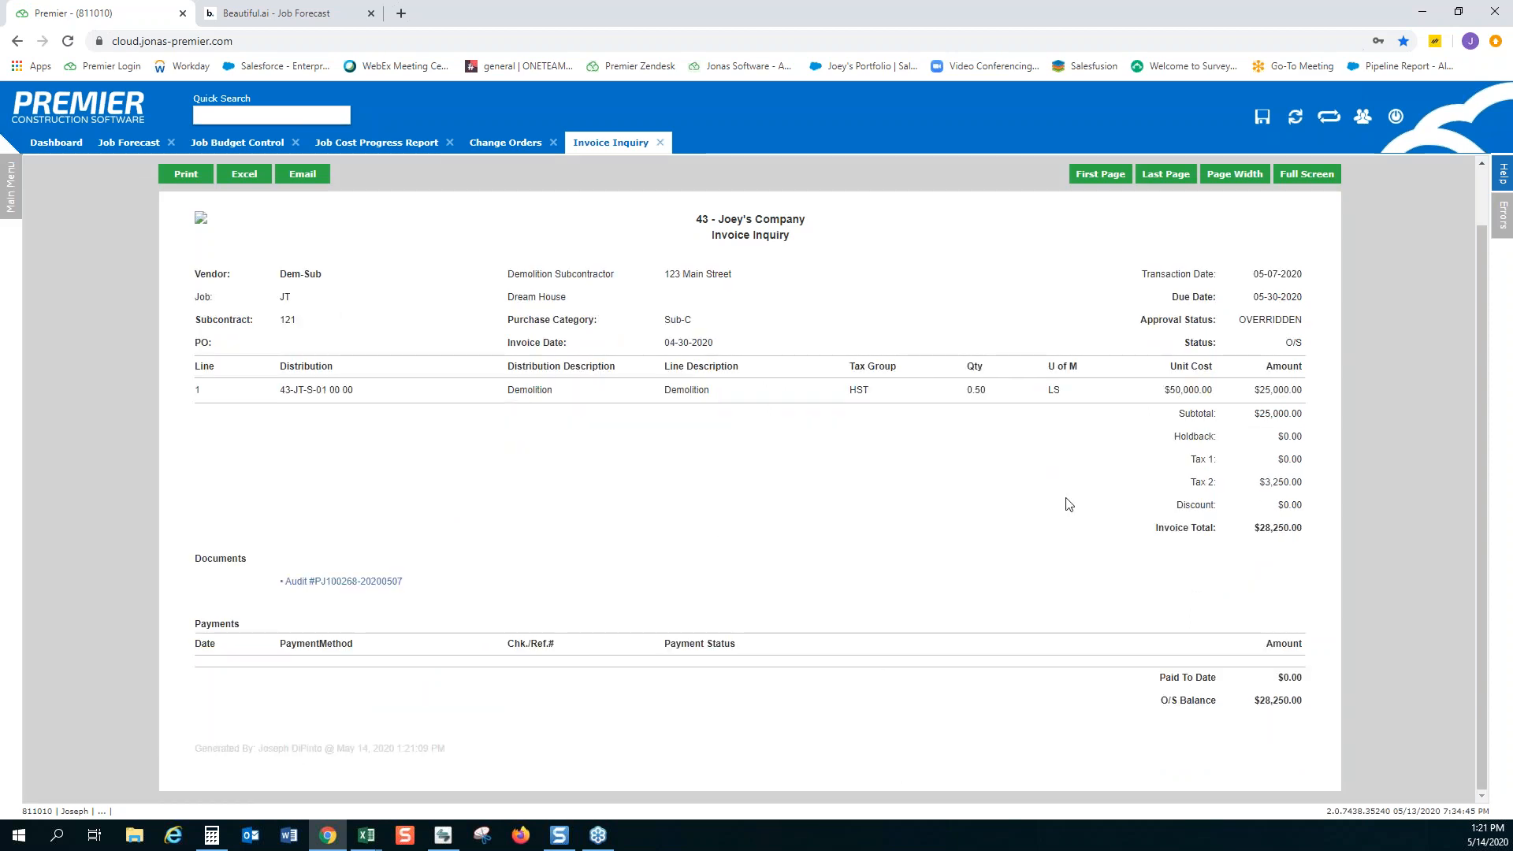
left_click(661, 147)
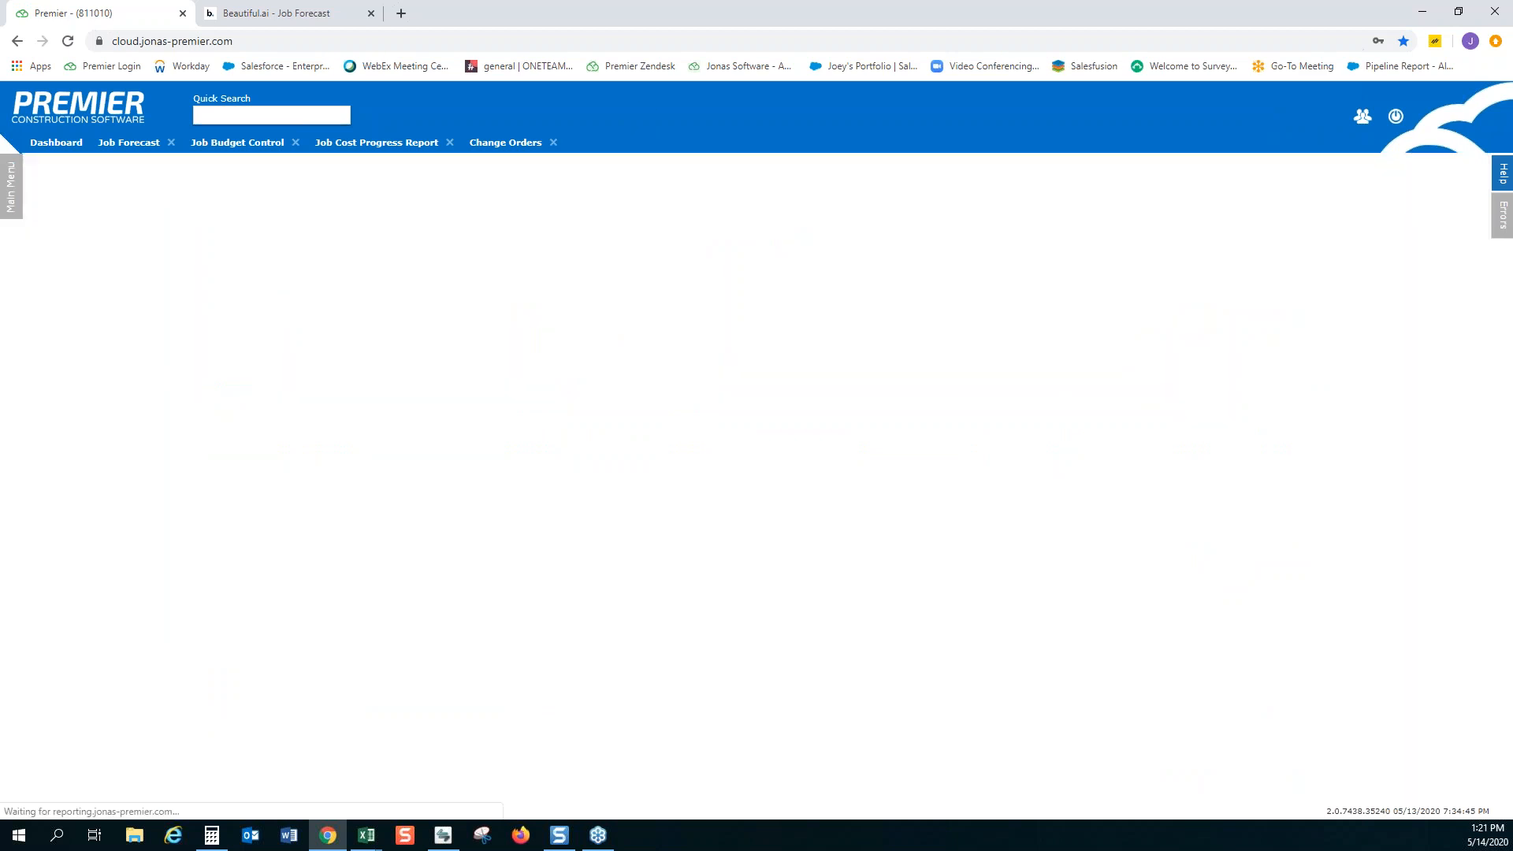
Return to the Job Forecast and review the anticipated cost worksheet of the Demolition cost item
left_click(126, 145)
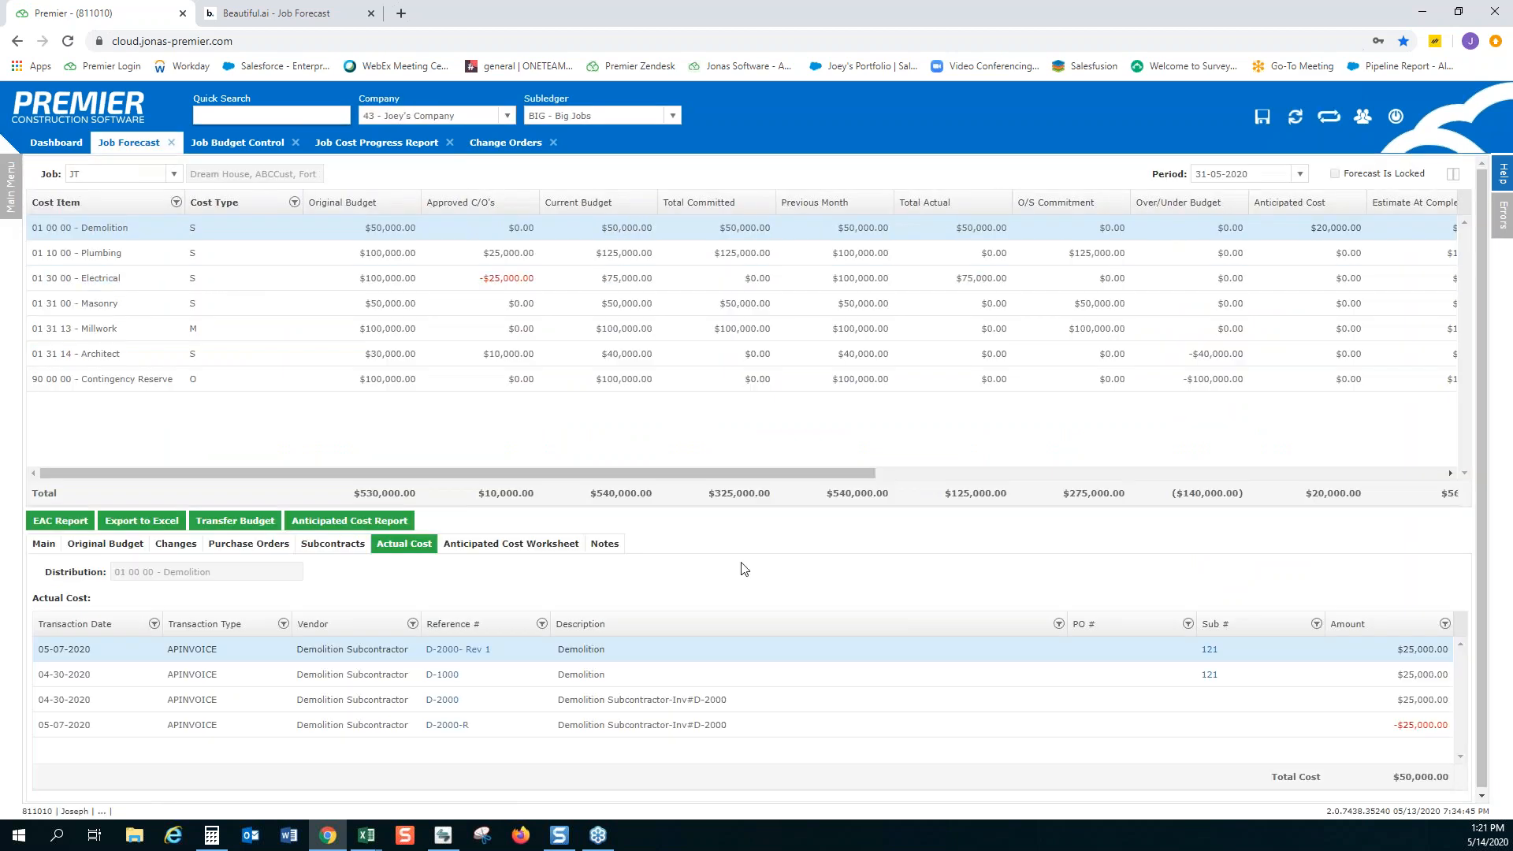
left_click(507, 554)
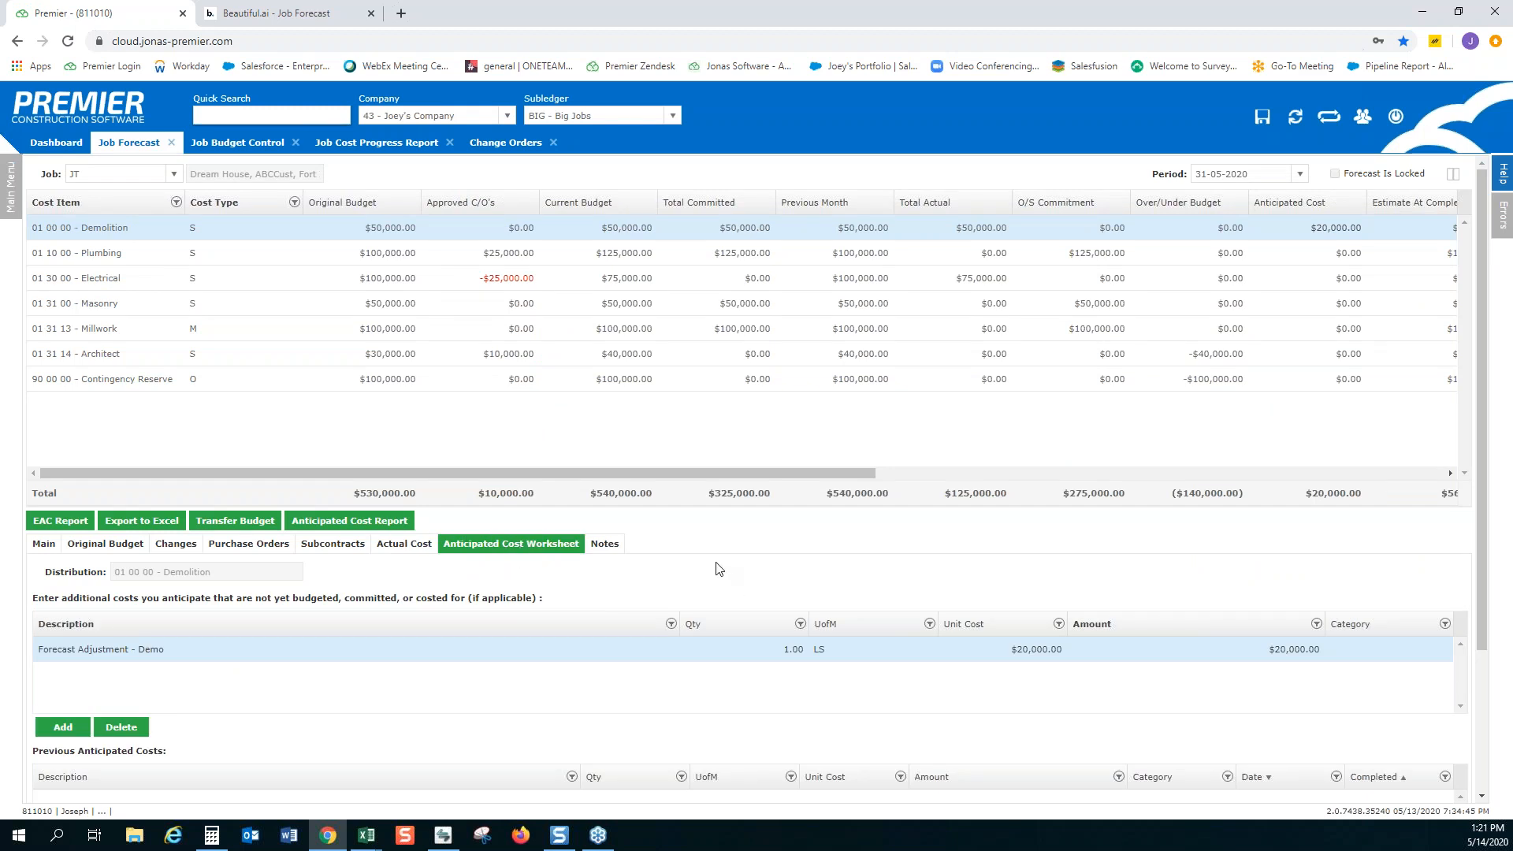
scroll(717, 568, "down", 3)
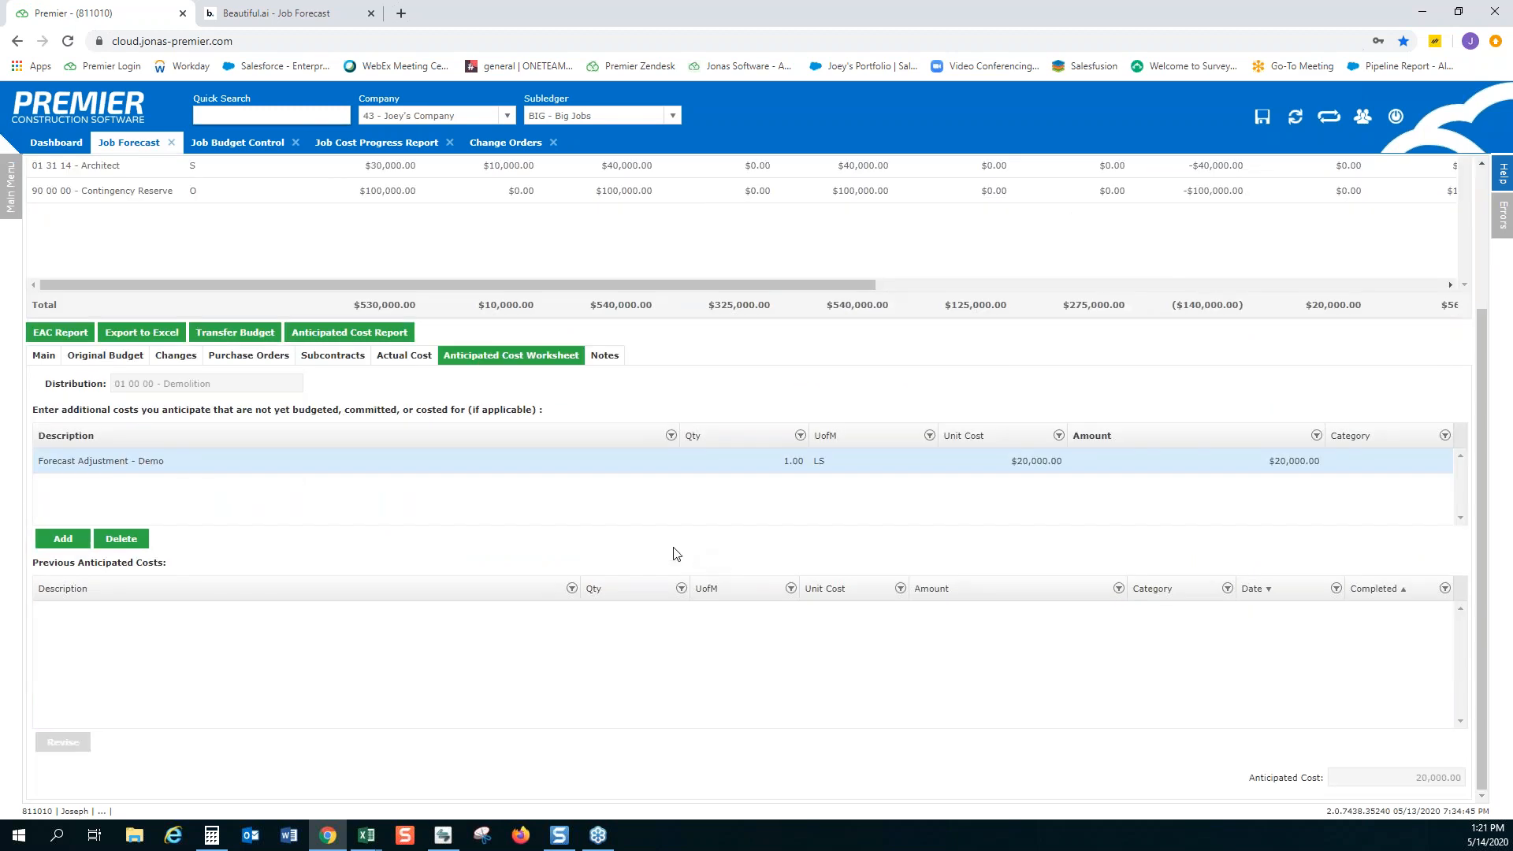
scroll(671, 554, "up", 3)
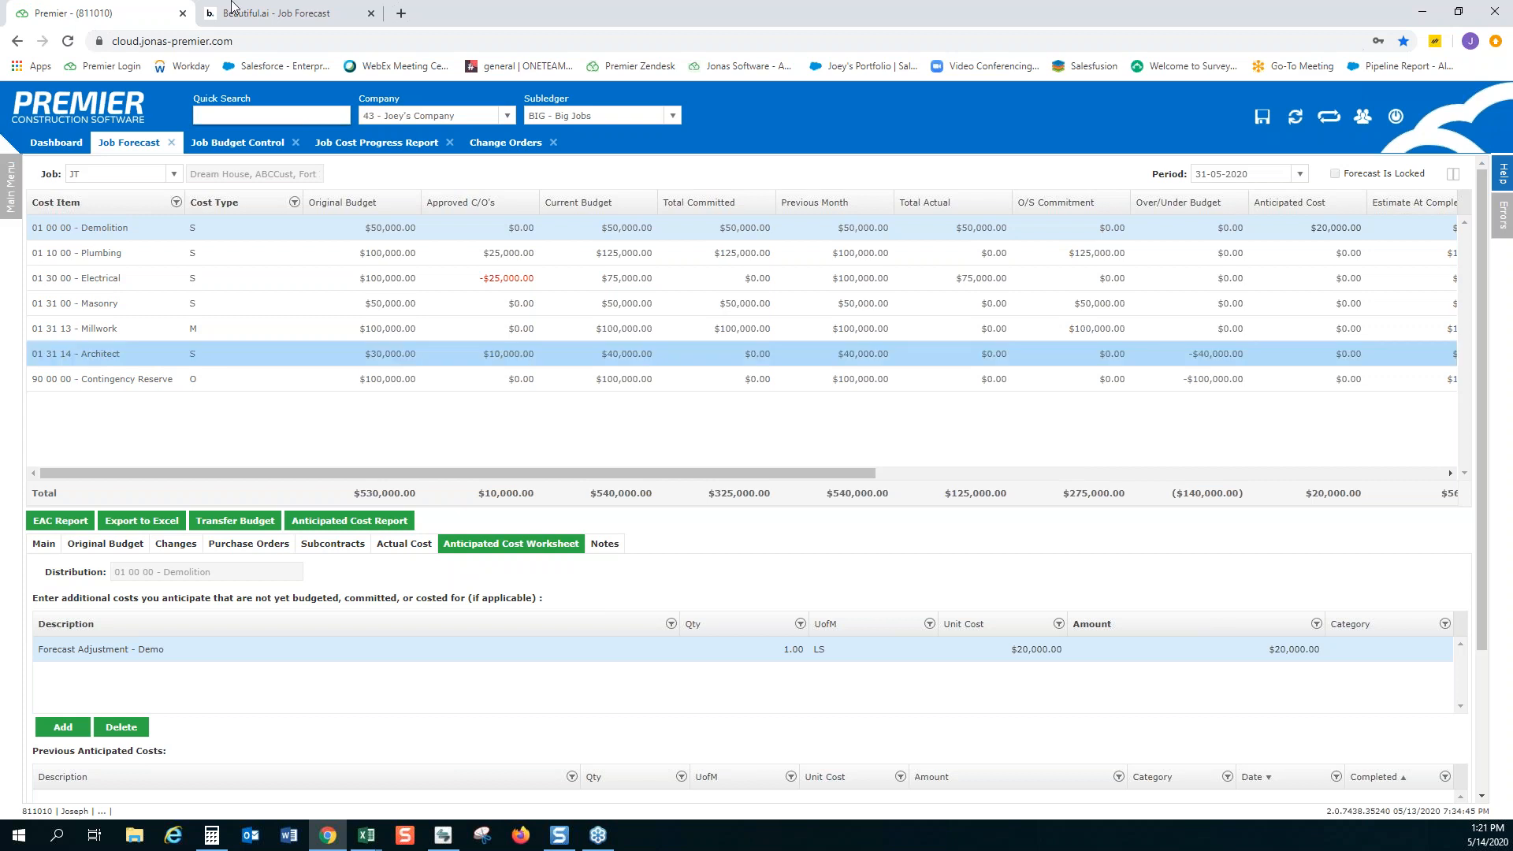
Switch to the Beautiful.ai presentation, move on from the Benefits slide, and return to the Job Forecast in Premier
left_click(275, 14)
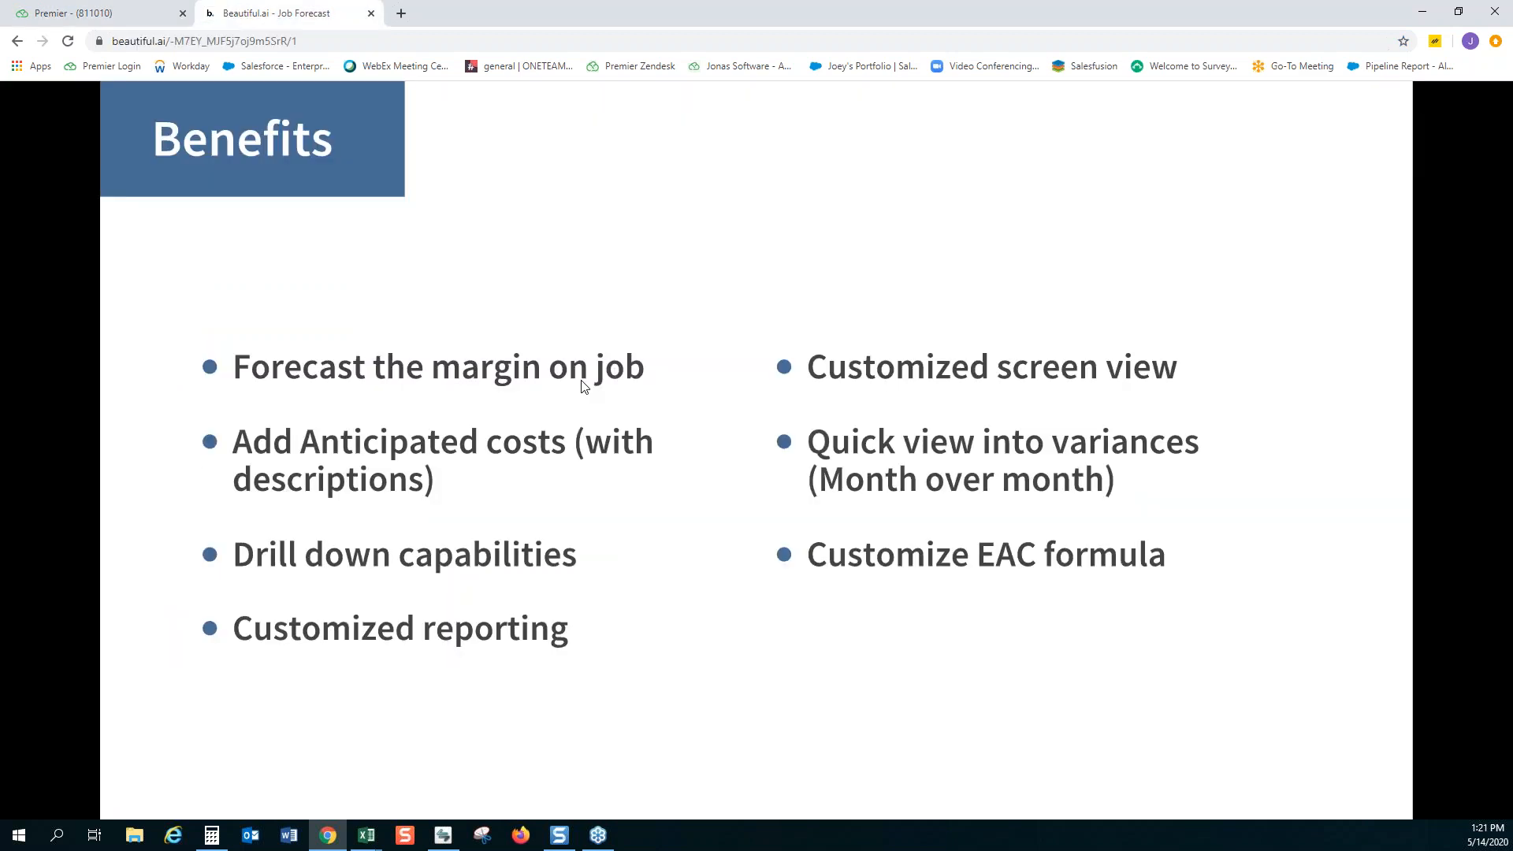
left_click(581, 381)
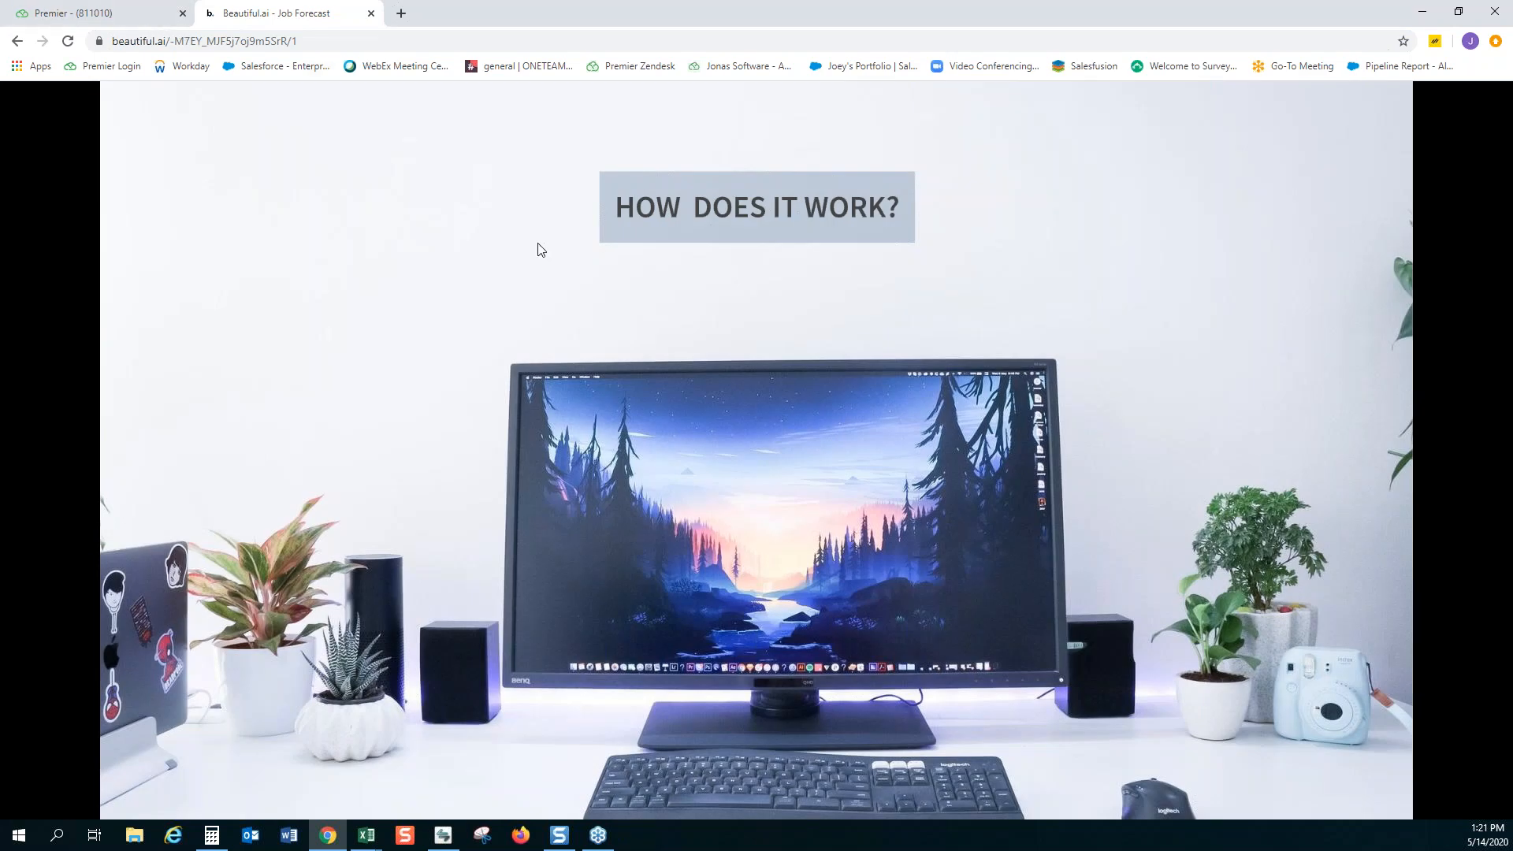
left_click(78, 16)
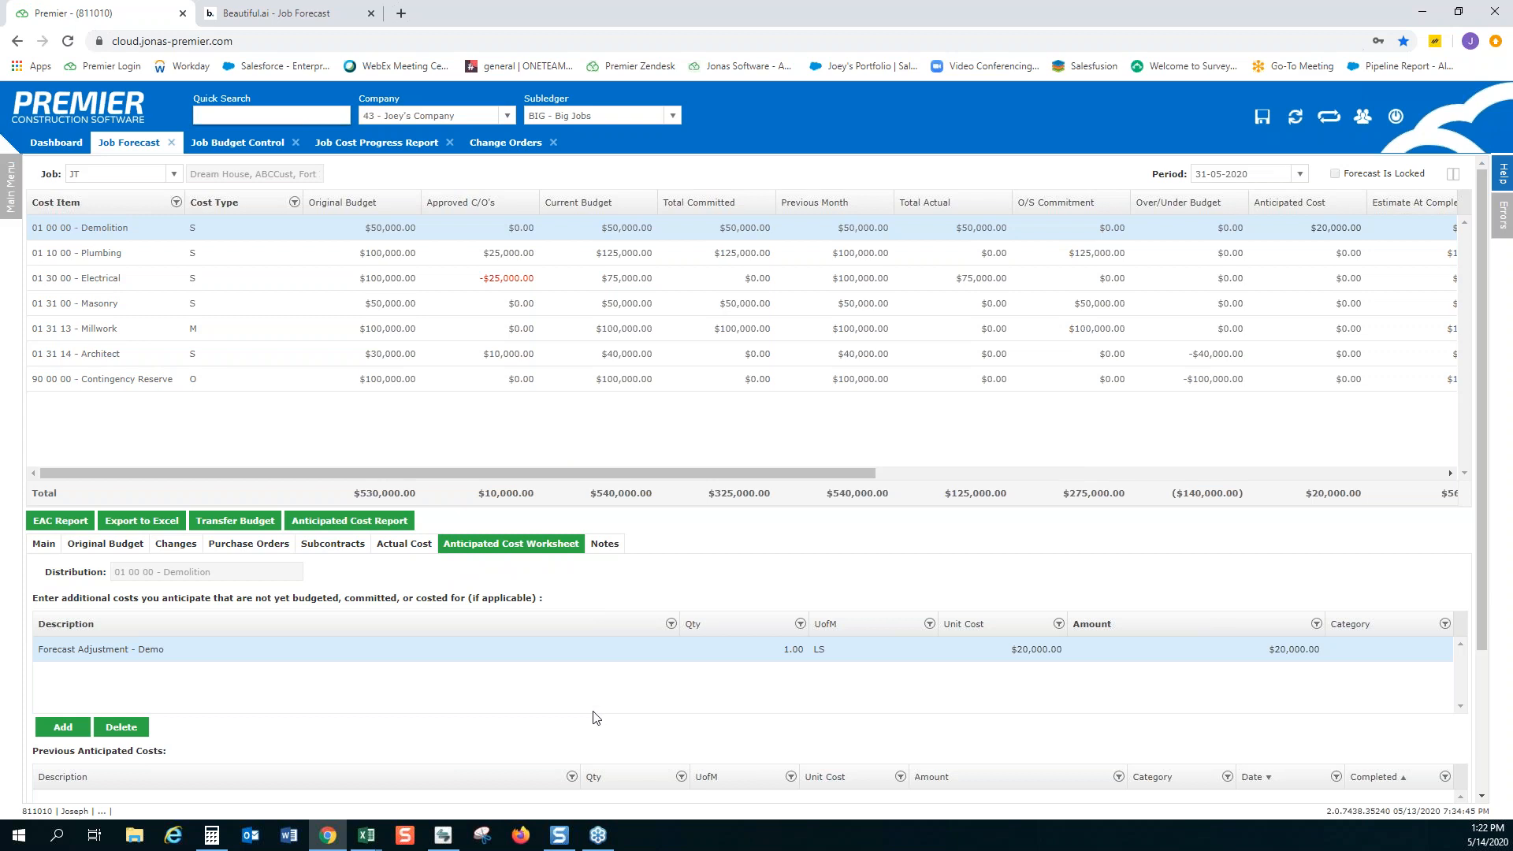
scroll(595, 717, "down", 1)
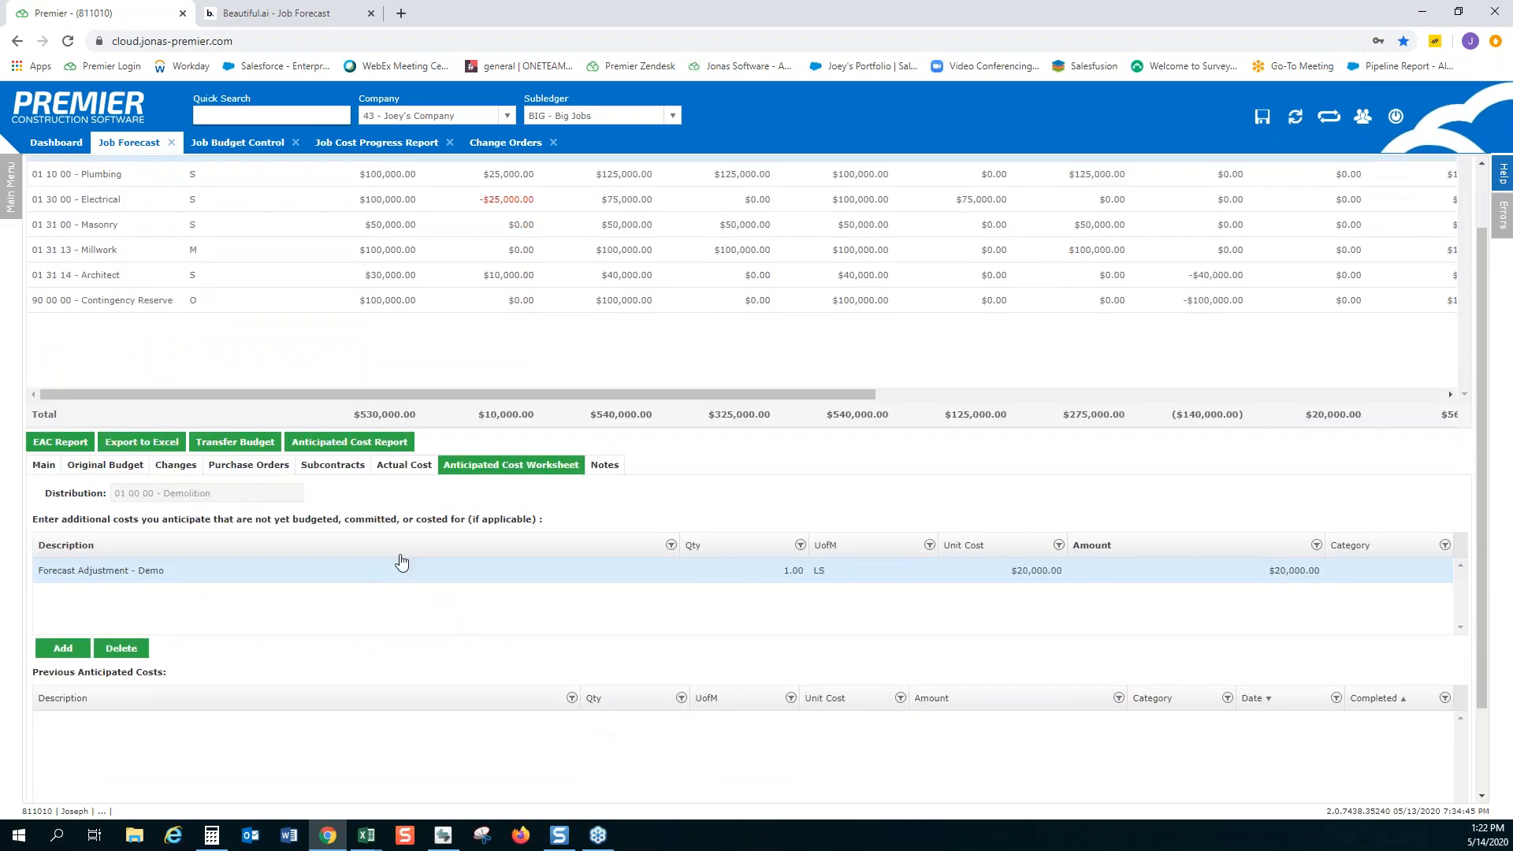
scroll(411, 513, "up", 1)
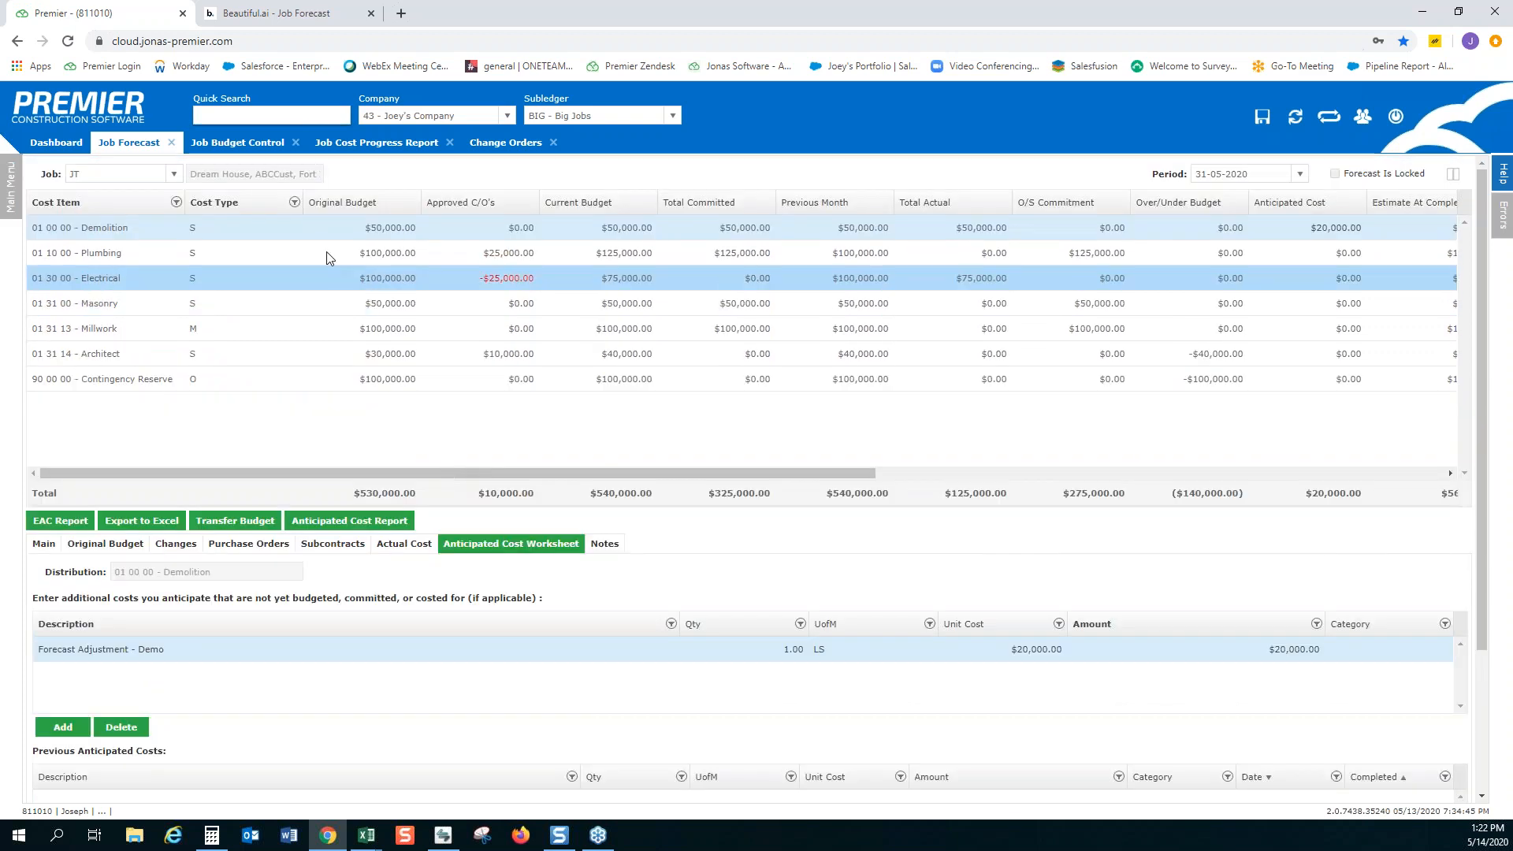
Add an anticipated cost line with the description Masonry to the 01 31 00 - Masonry cost item
left_click(234, 330)
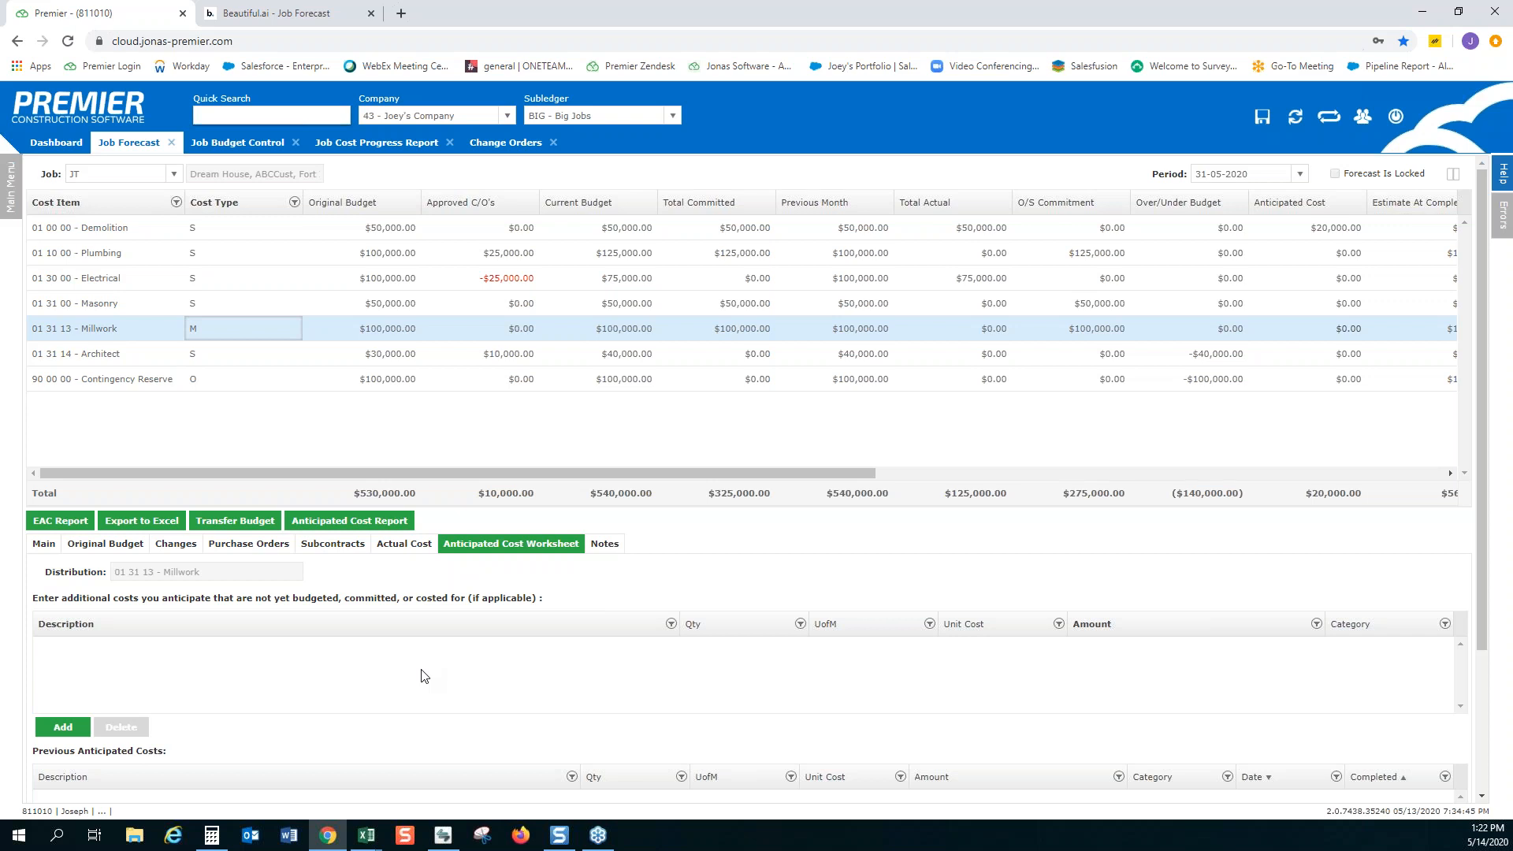
left_click(262, 302)
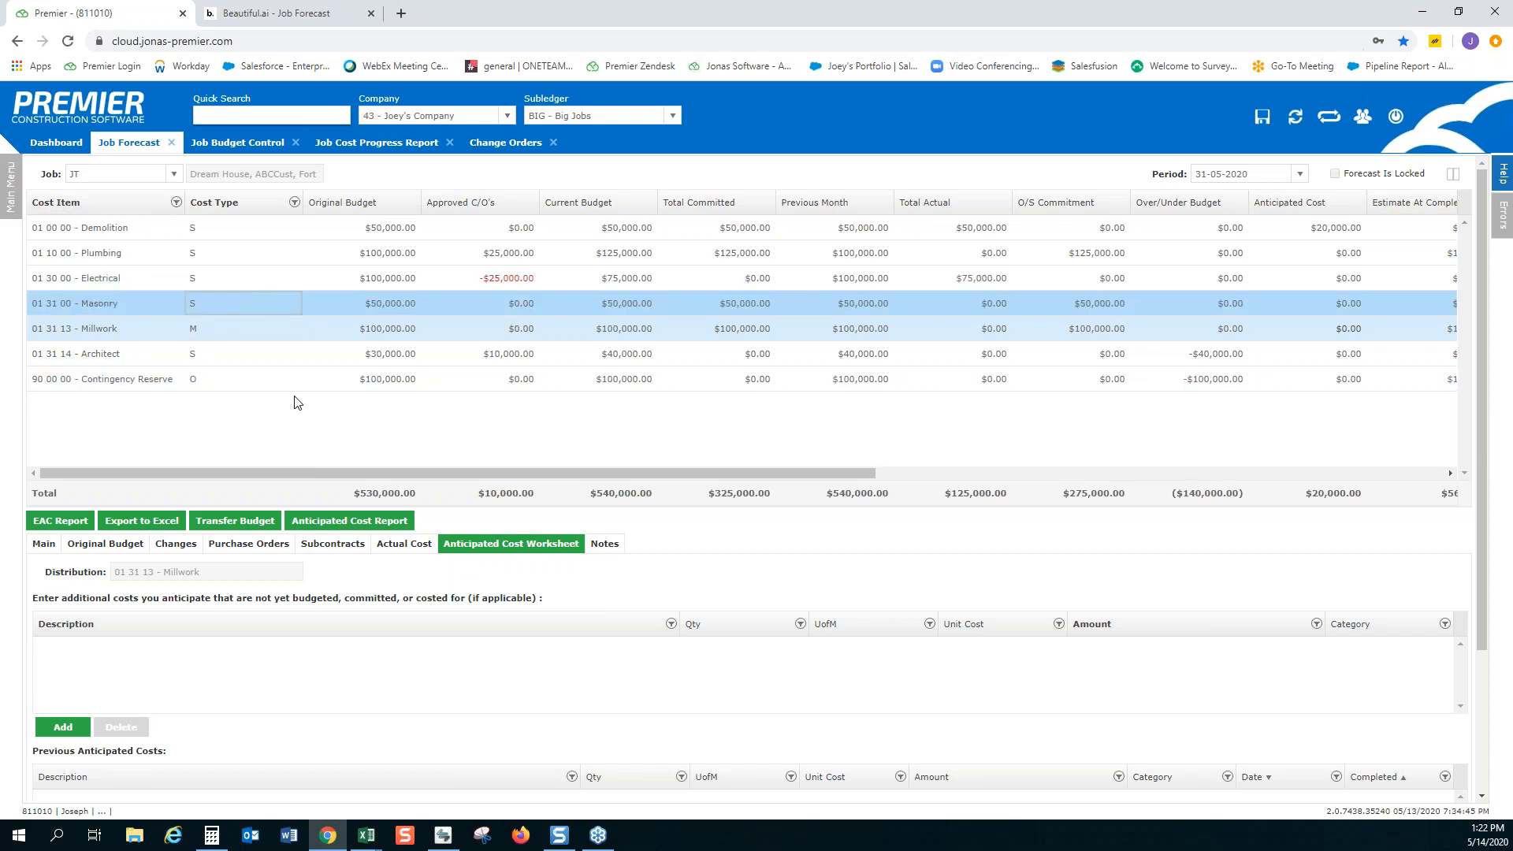
left_click(71, 727)
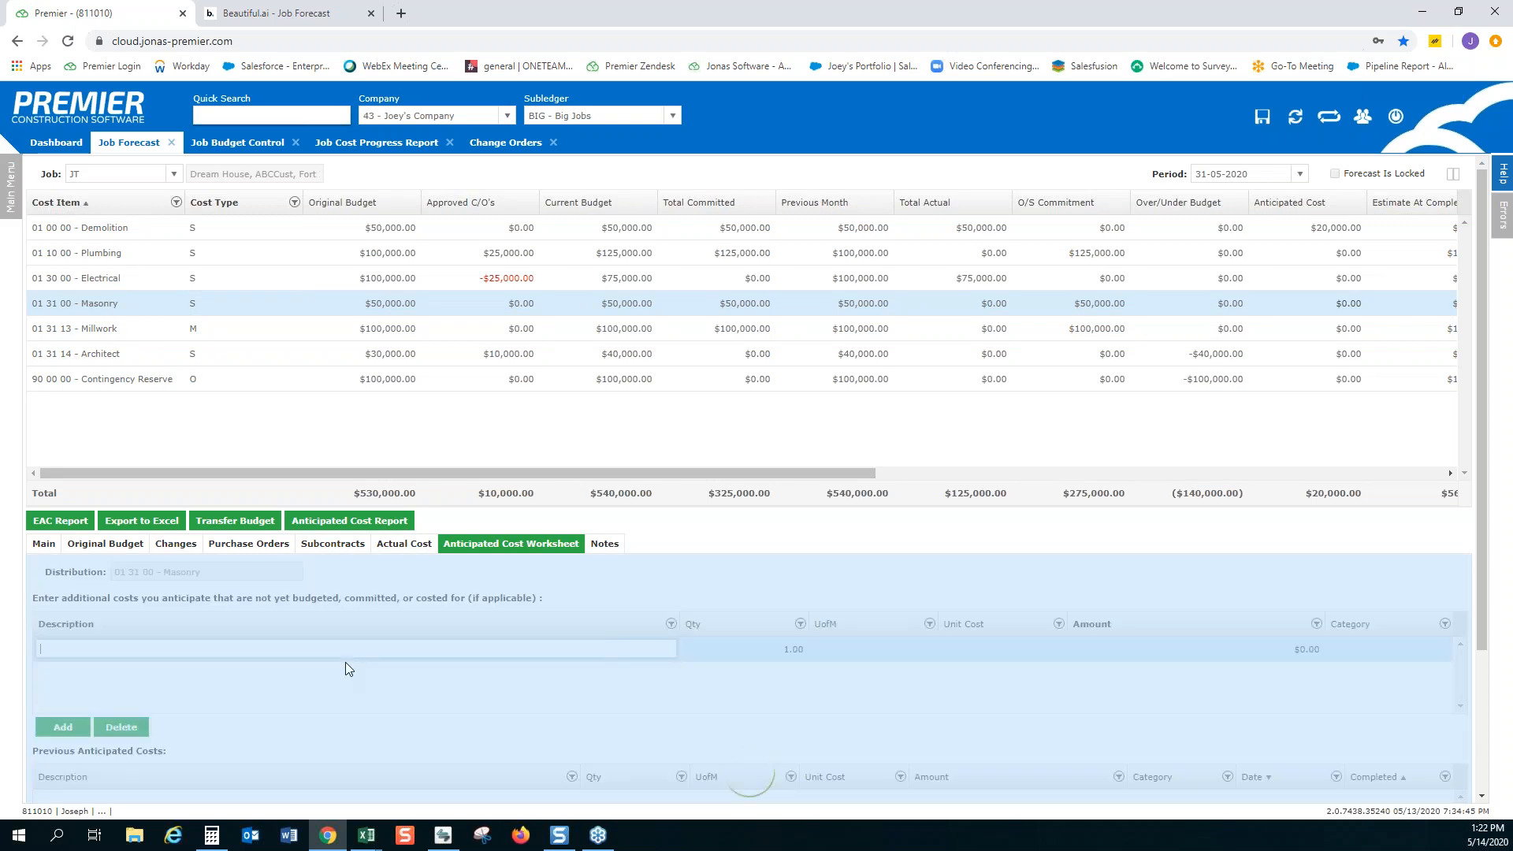
scroll(345, 666, "down", 1)
type("Masonry")
key("Tab")
Set the Masonry line's unit of measure to LS and its unit cost to $10,000, and save the forecast
key("Tab")
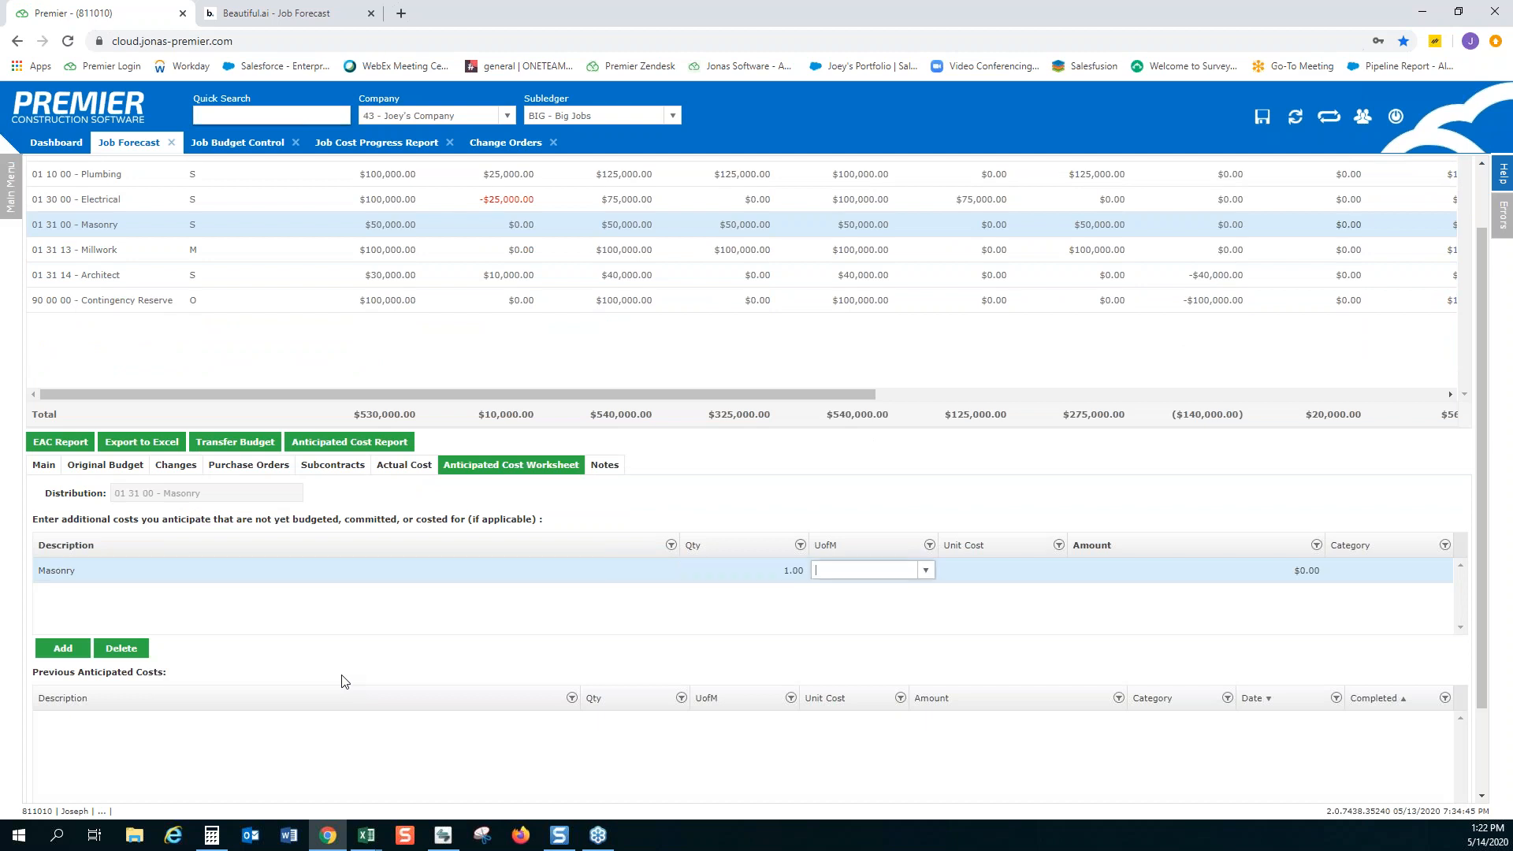
type("LS")
key("Tab")
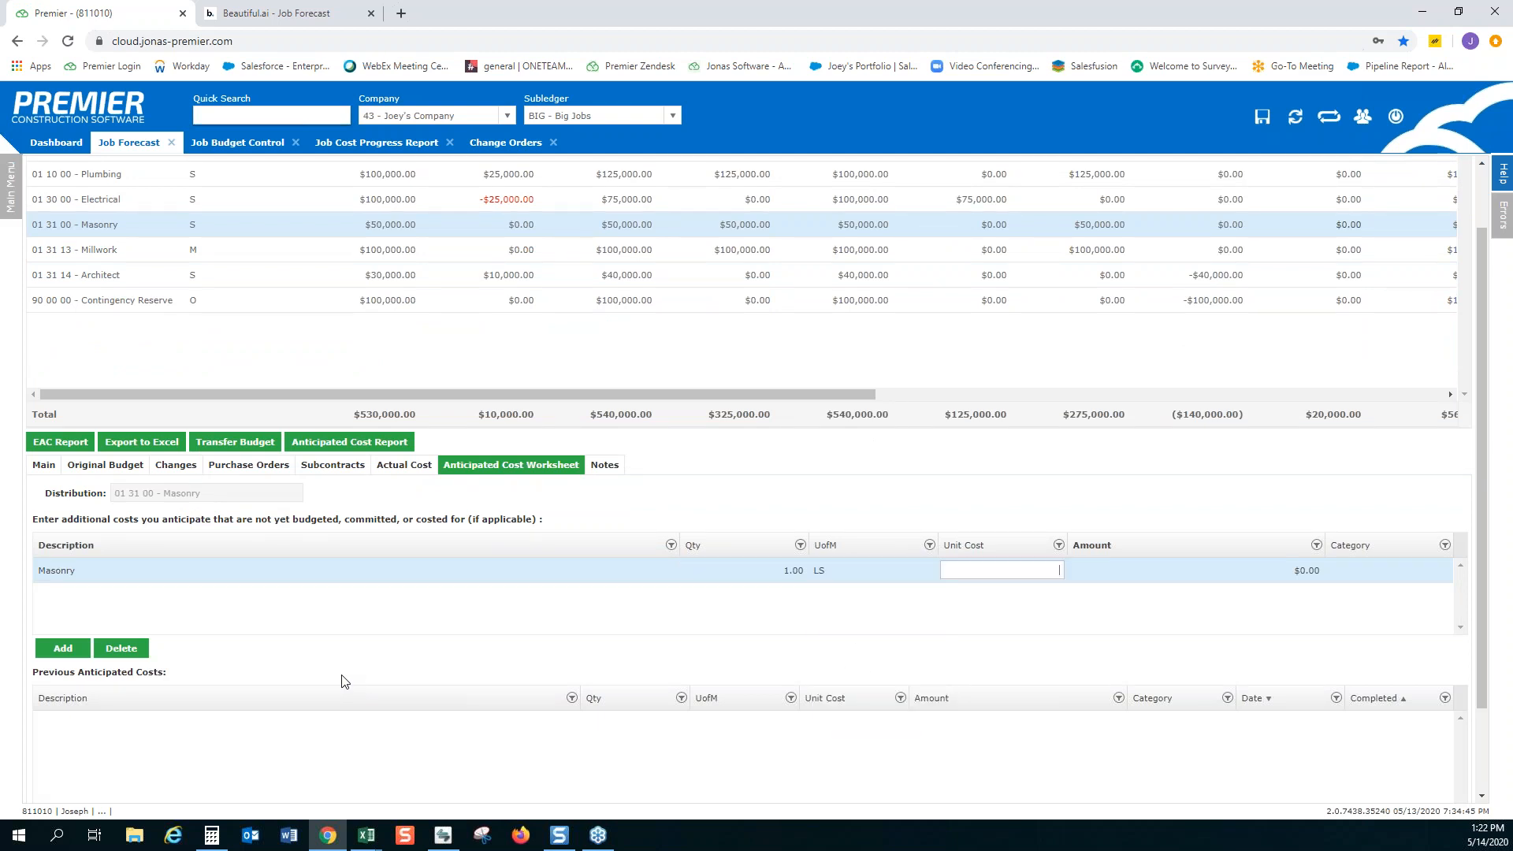
type("10000")
key("Tab")
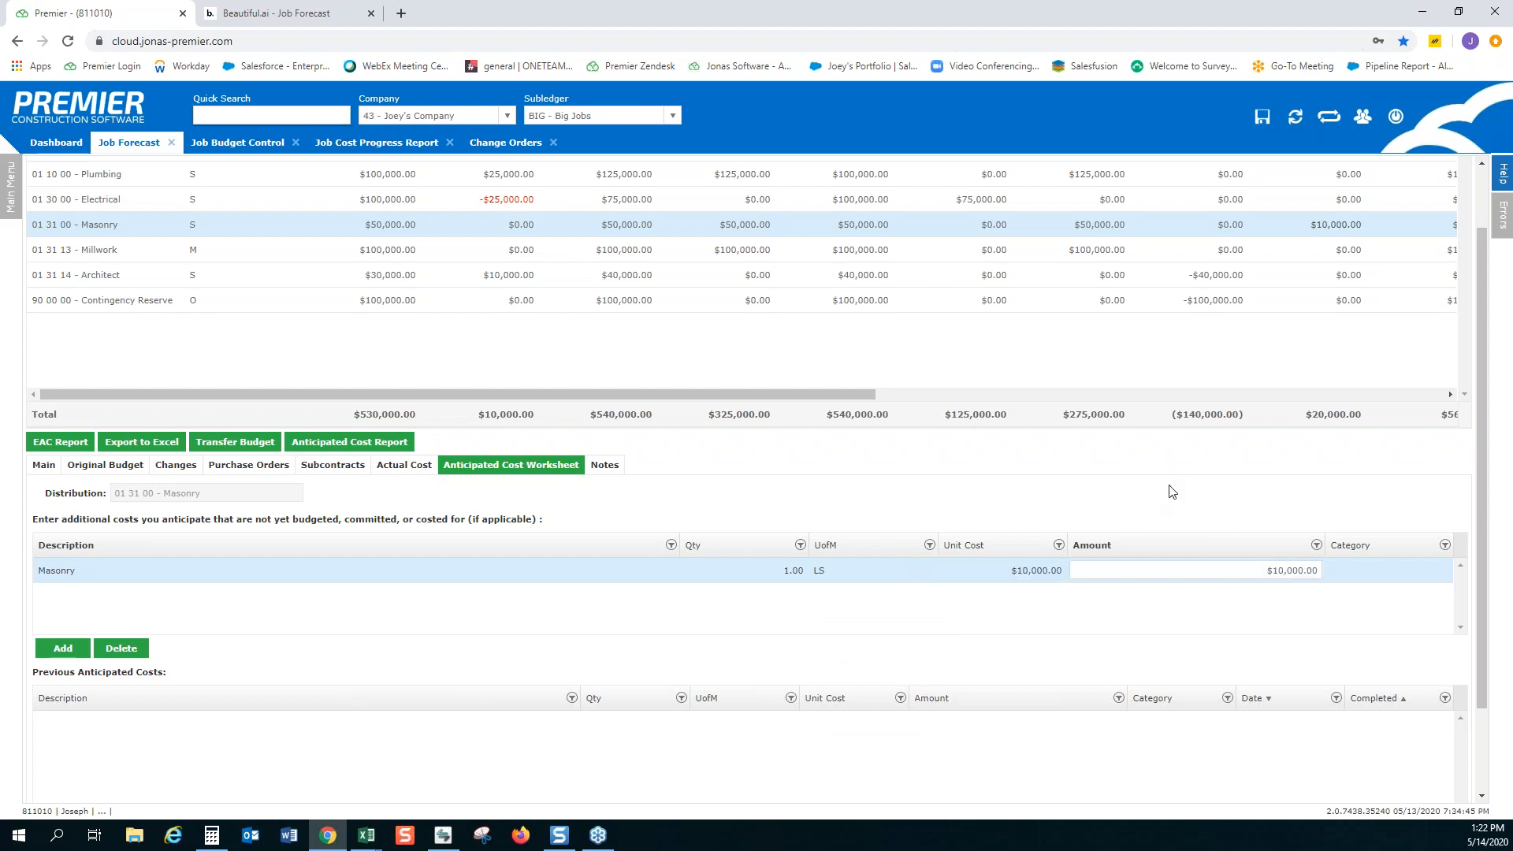
left_click(1174, 492)
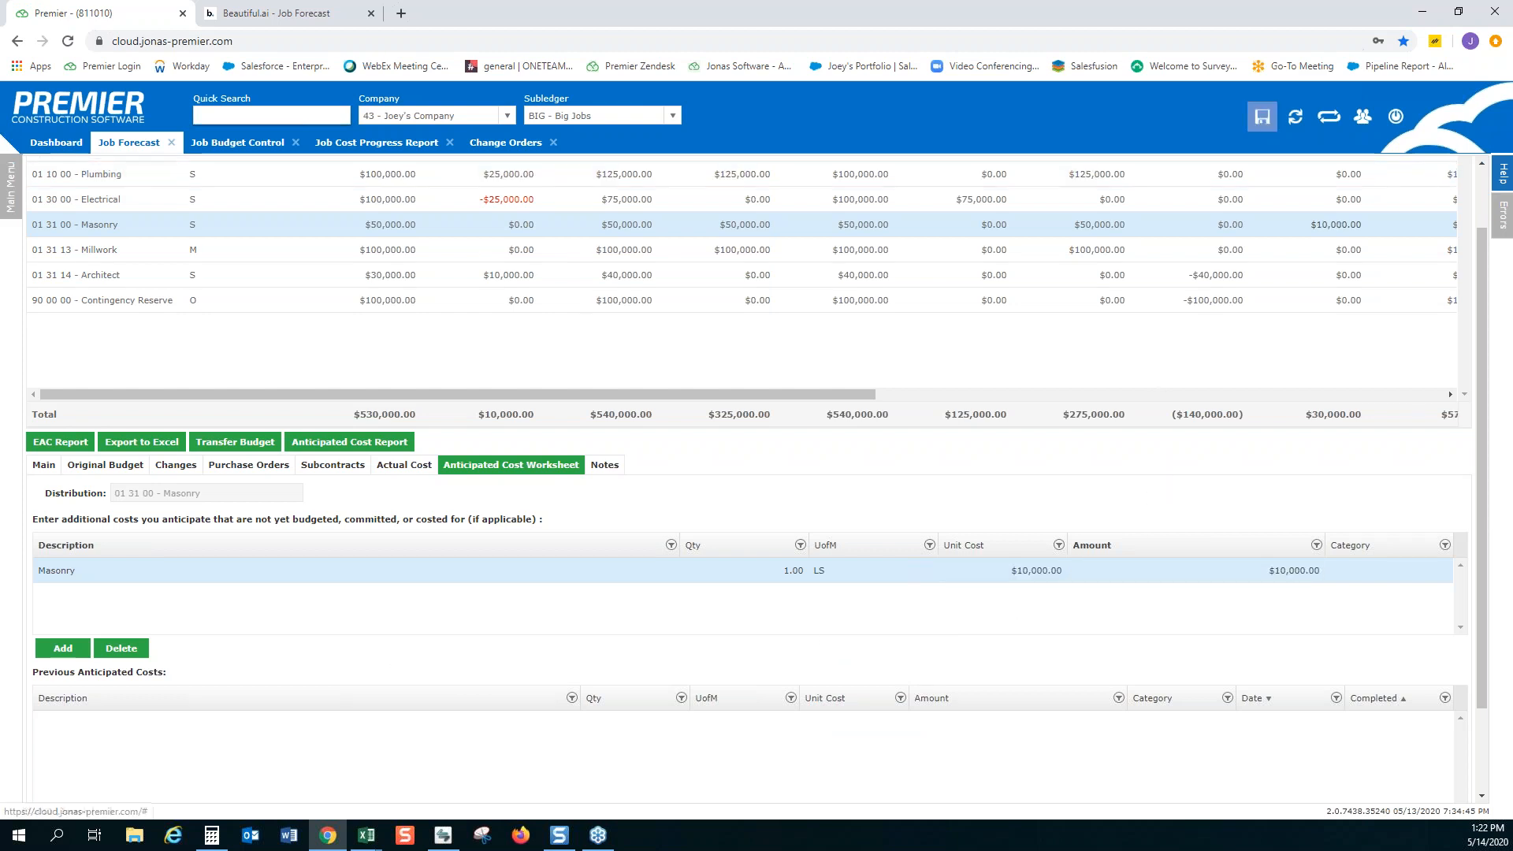
left_click(1262, 115)
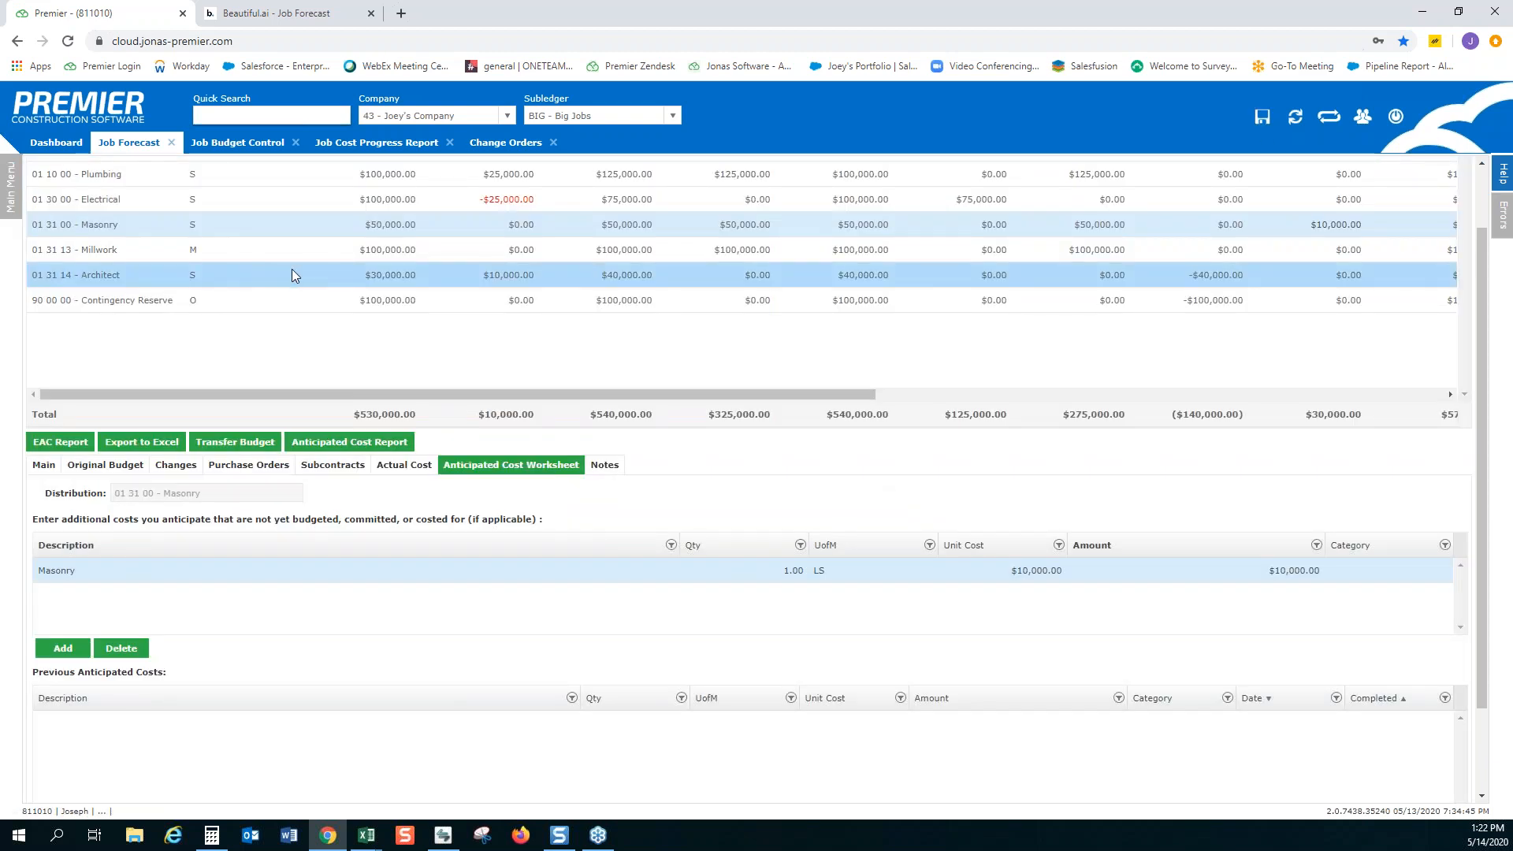
Add an anticipated cost line named Architect to the Architect cost item with unit LS and unit cost $25,000, and save the forecast
left_click(292, 274)
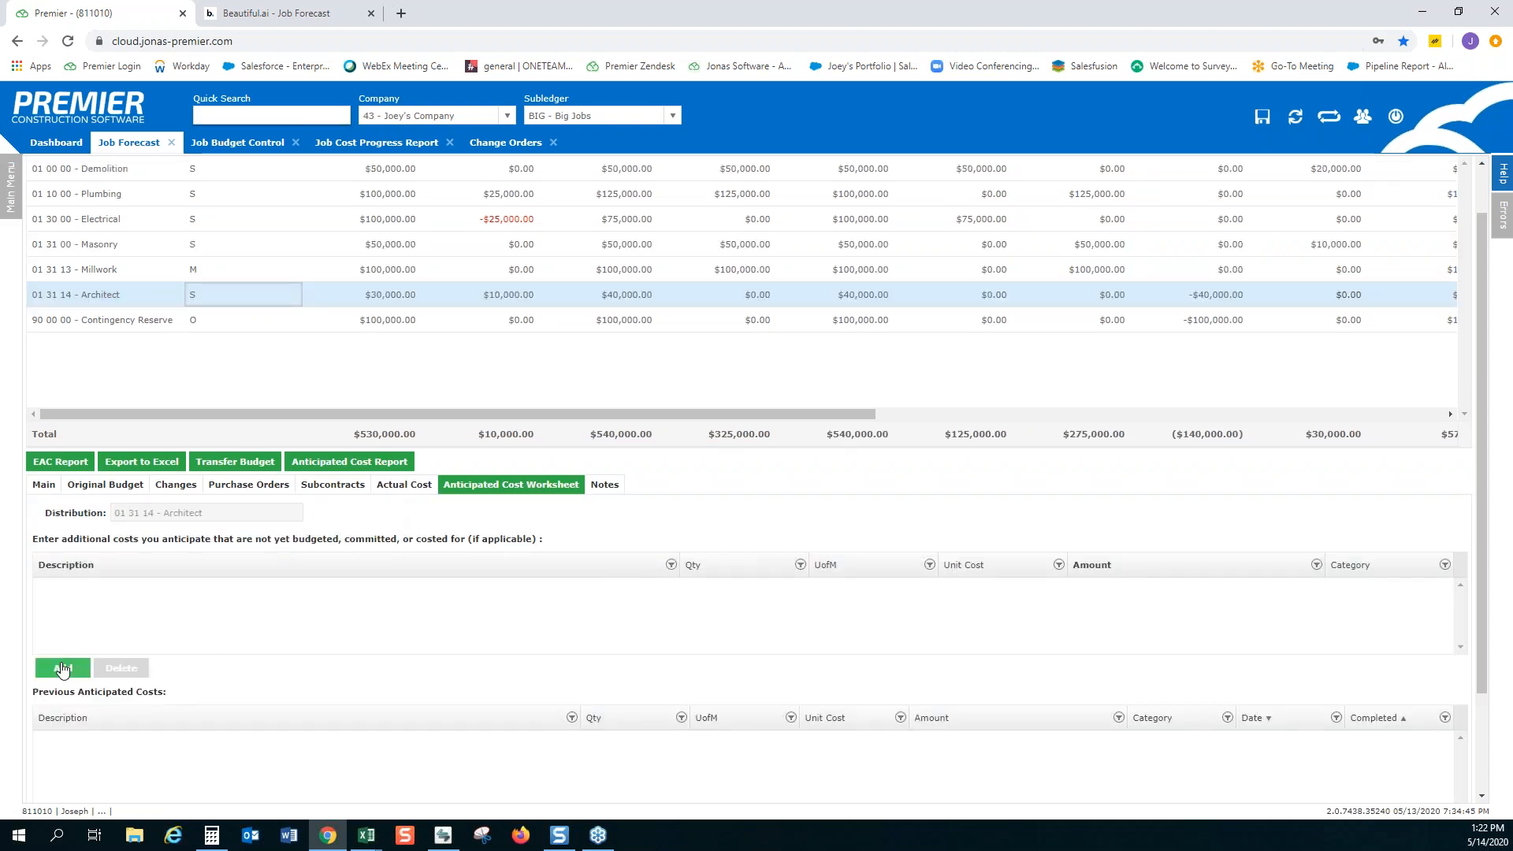
left_click(63, 669)
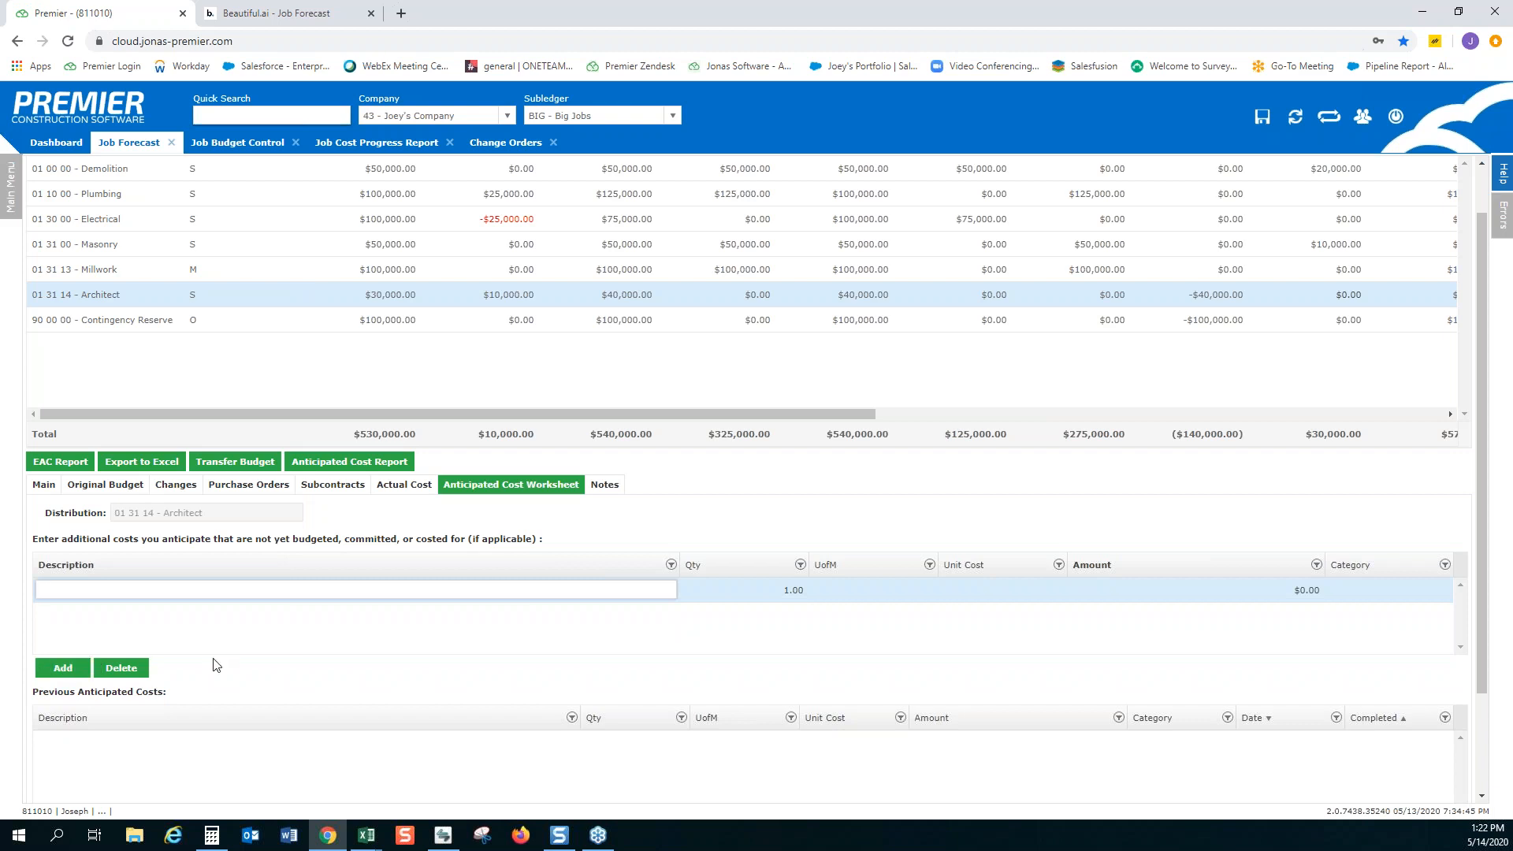
type("Architect")
key("Tab")
key("Tab")
type("LS")
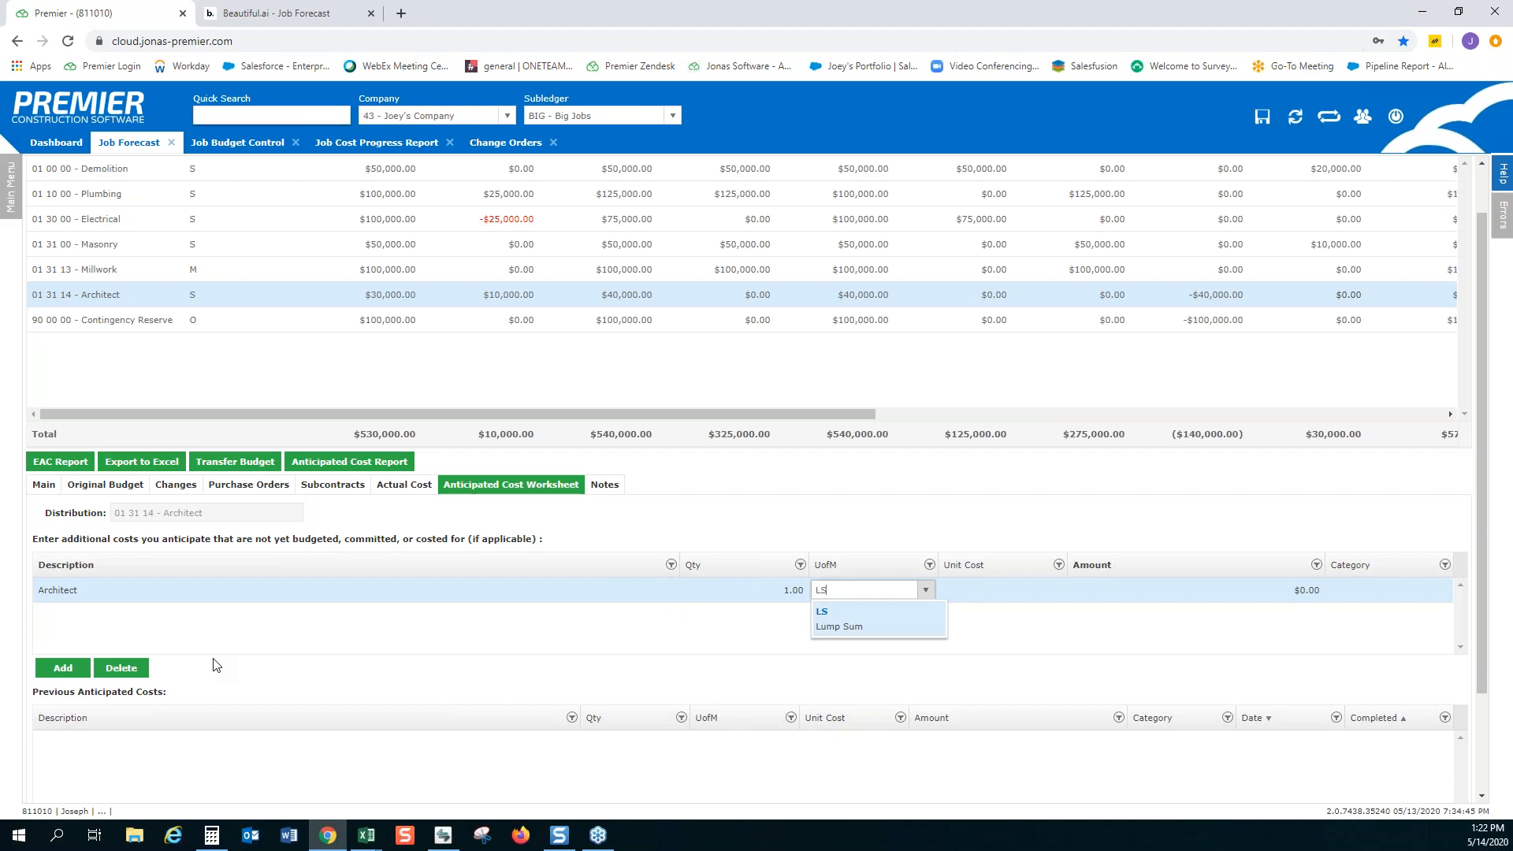
key("Tab")
type("25000")
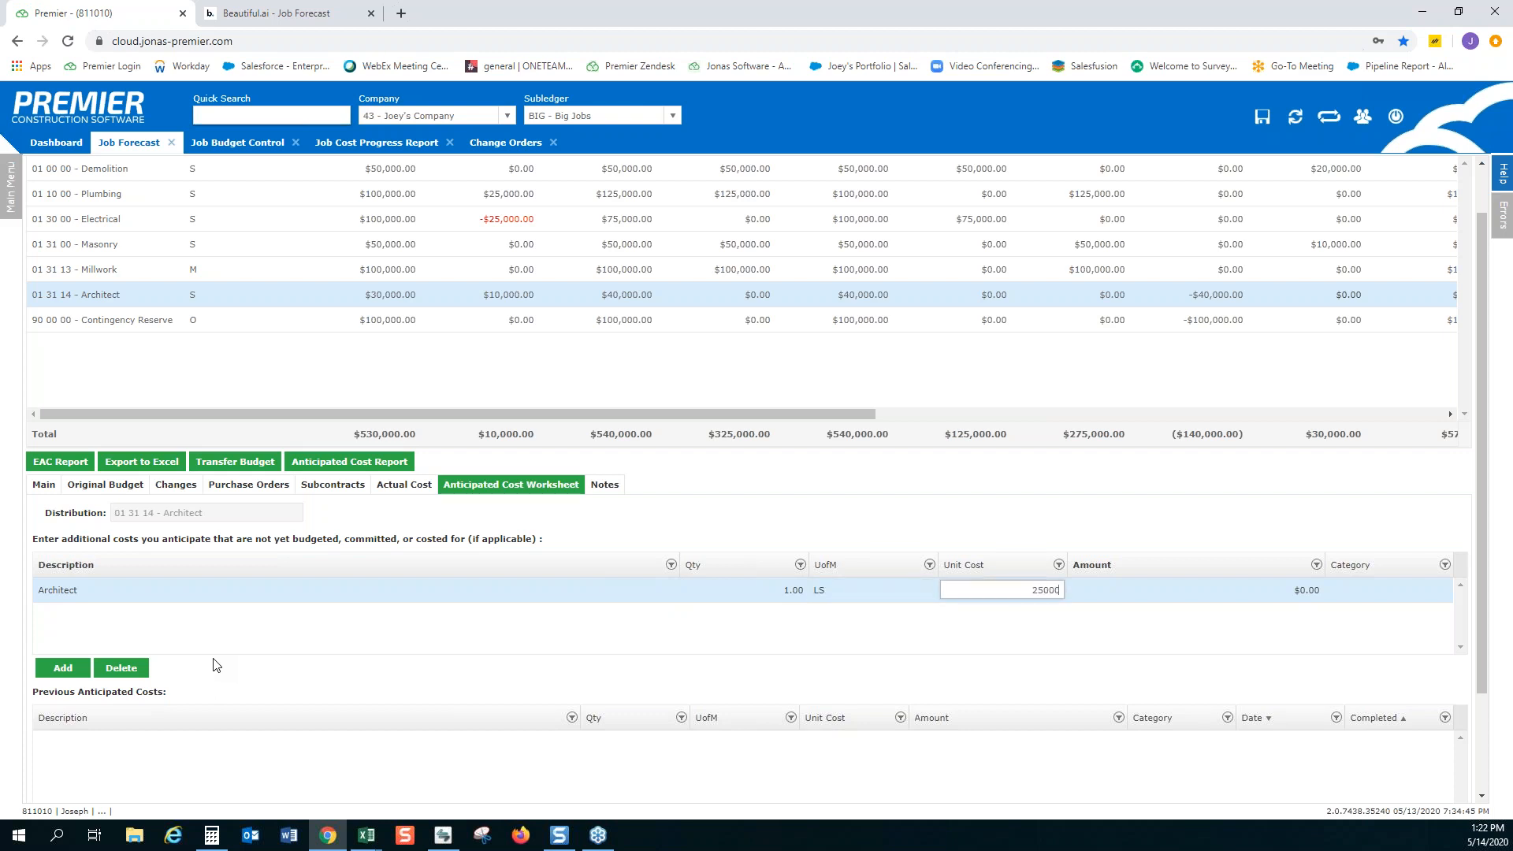
key("Tab")
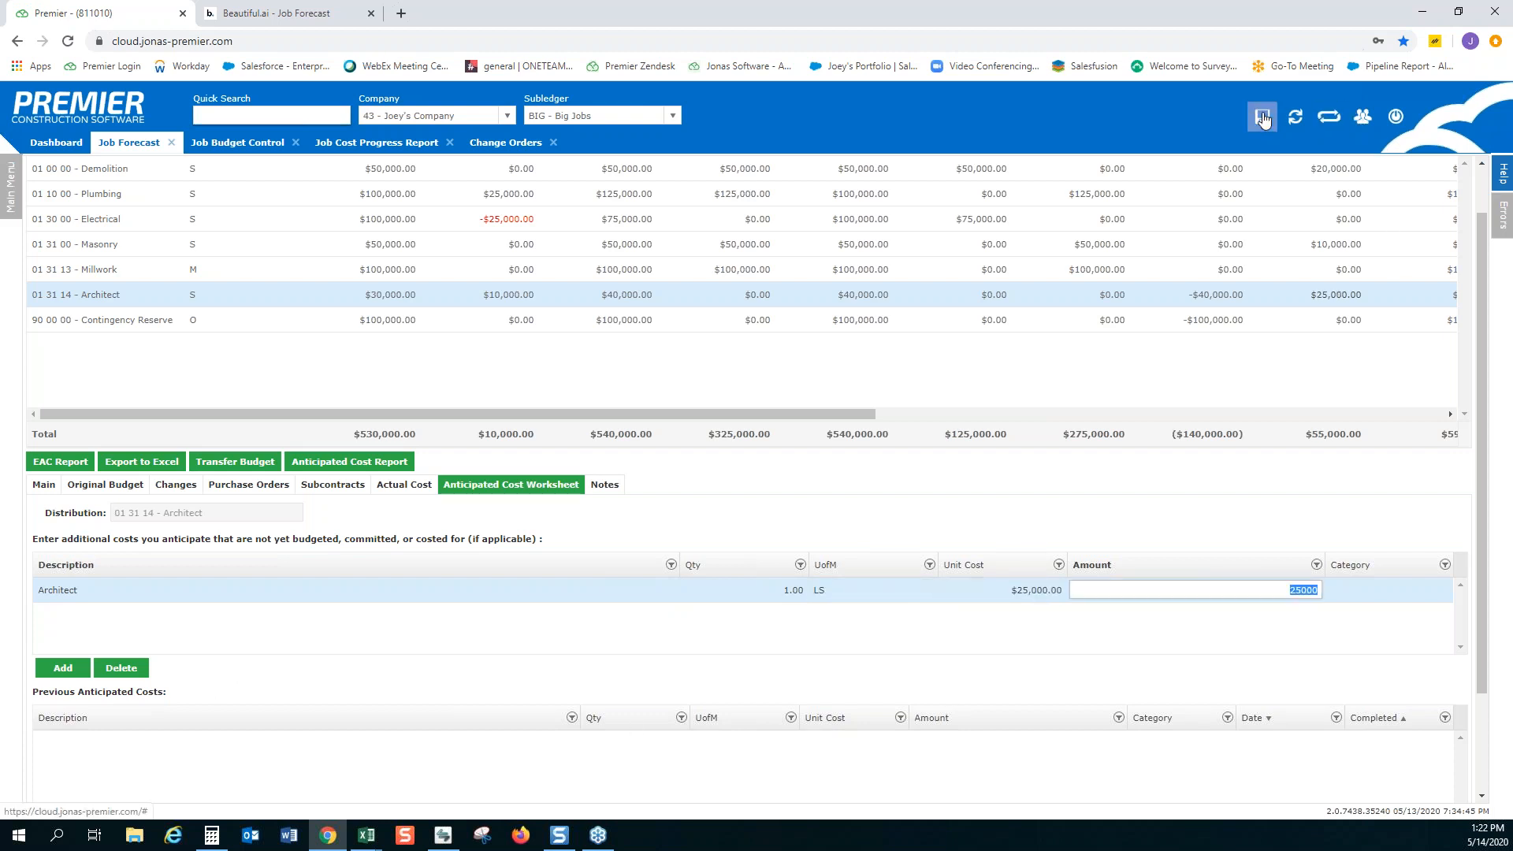
left_click(1262, 116)
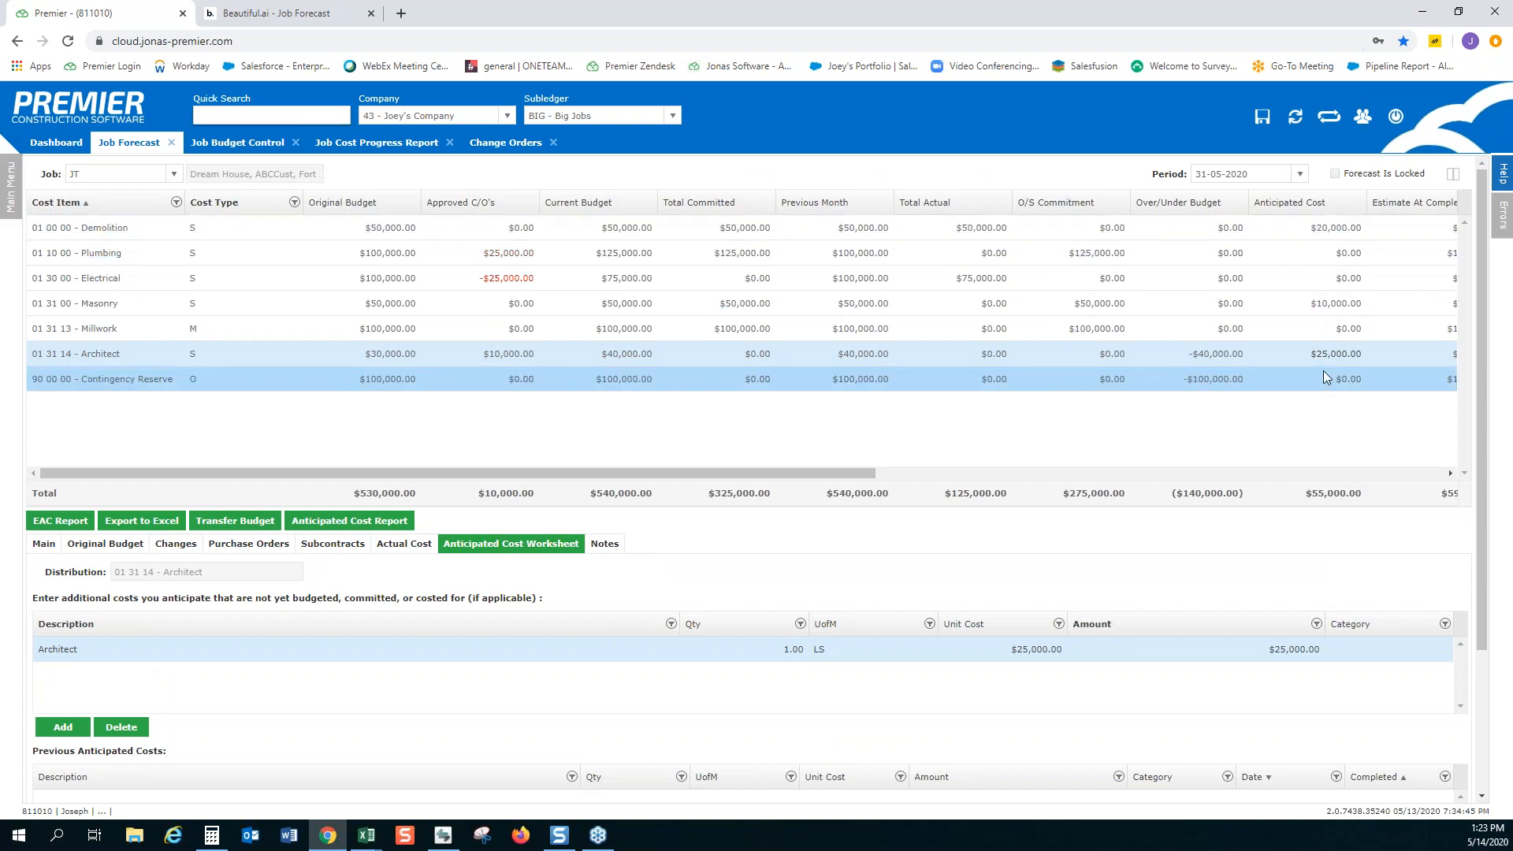
Switch the forecast period to 30-06-2020 and review Demolition's previous anticipated costs
left_click(1302, 181)
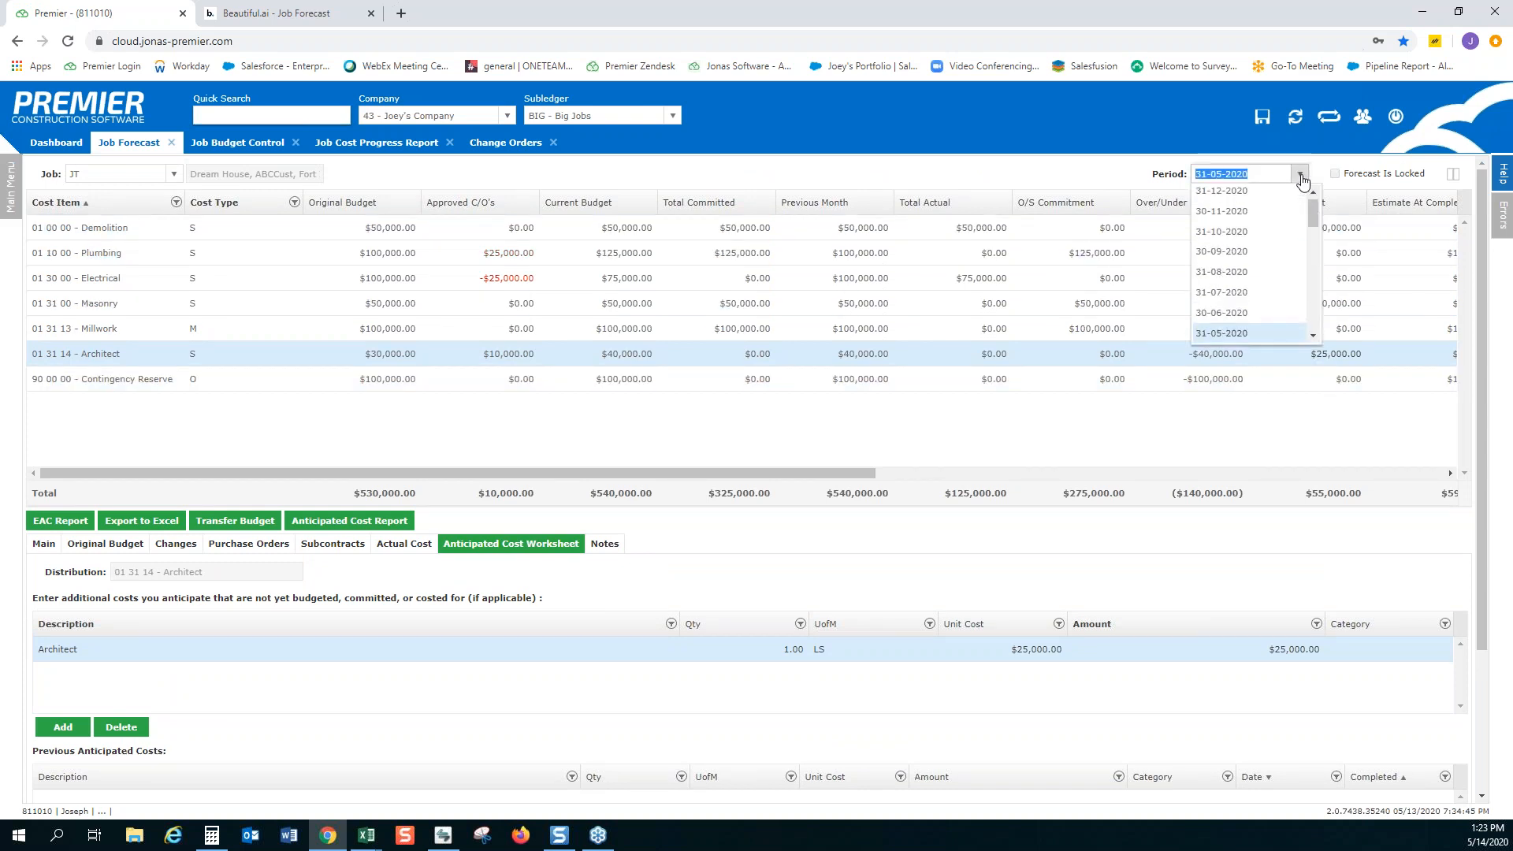
left_click(1254, 301)
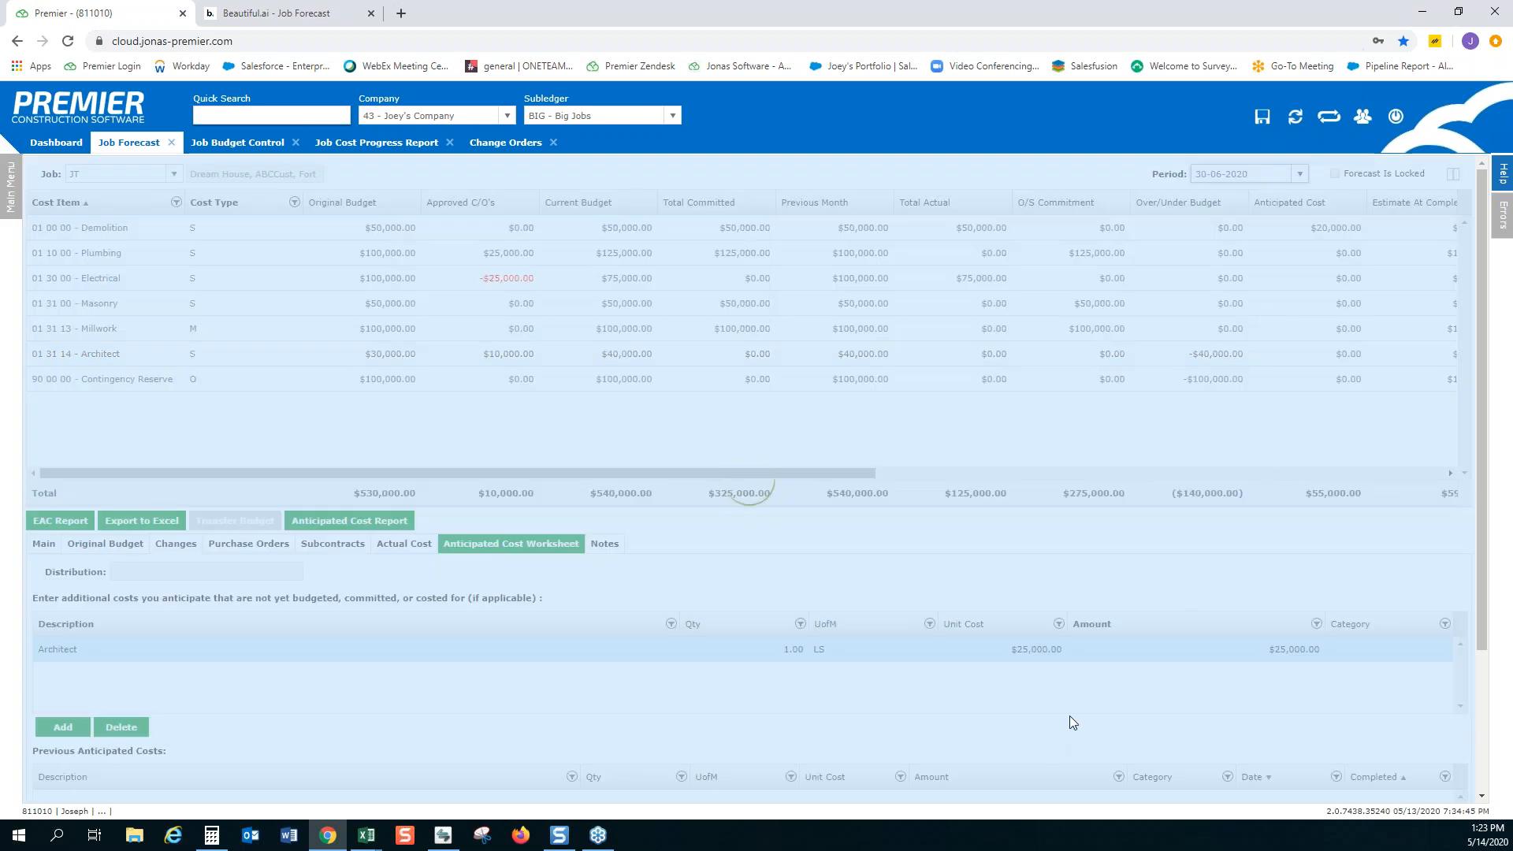
scroll(838, 713, "down", 1)
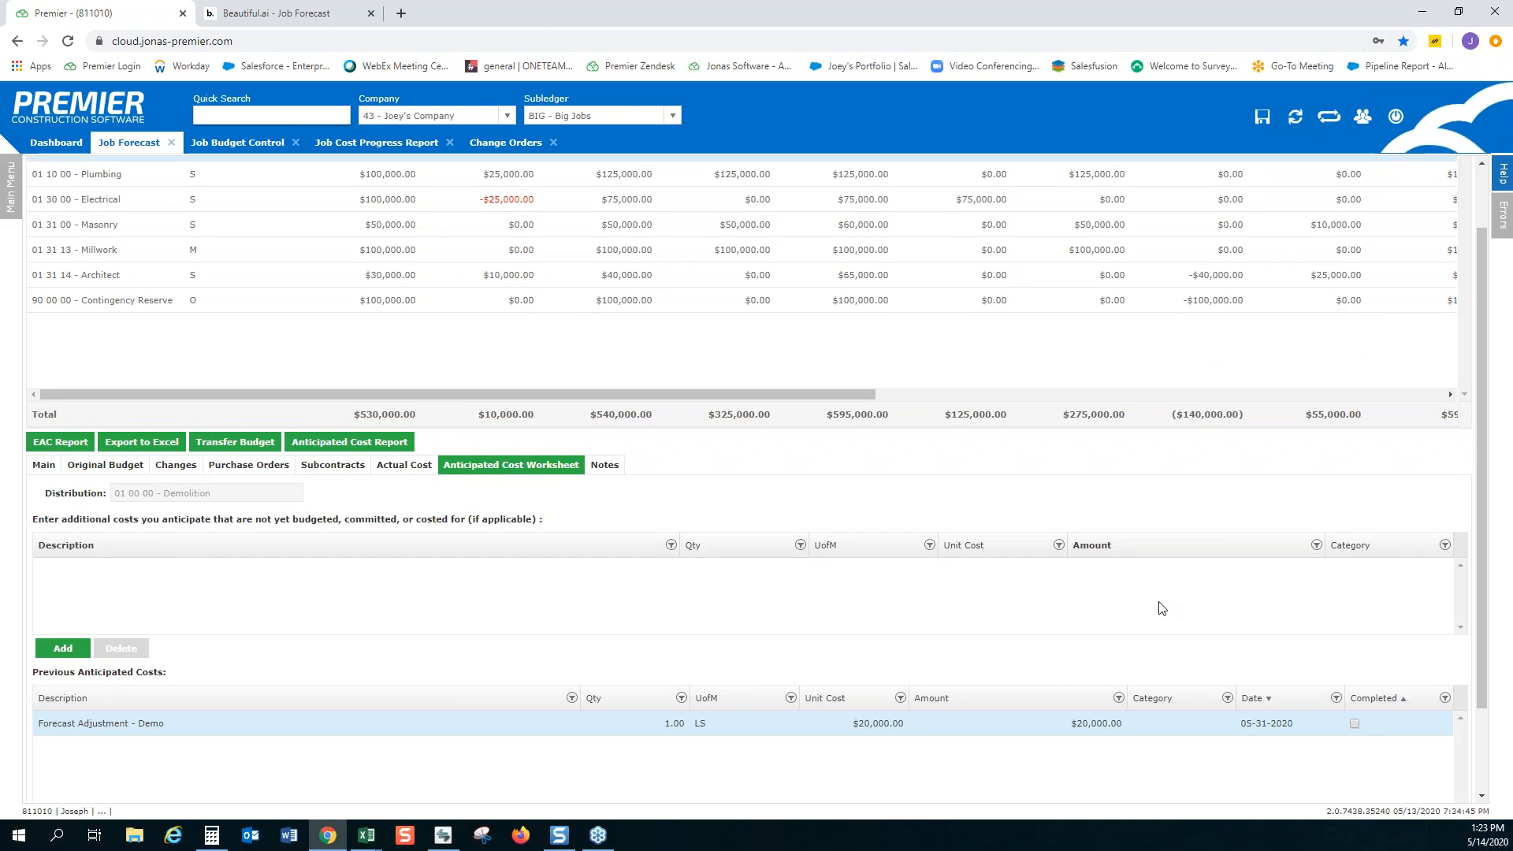
scroll(1159, 608, "up", 1)
scroll(1135, 616, "down", 2)
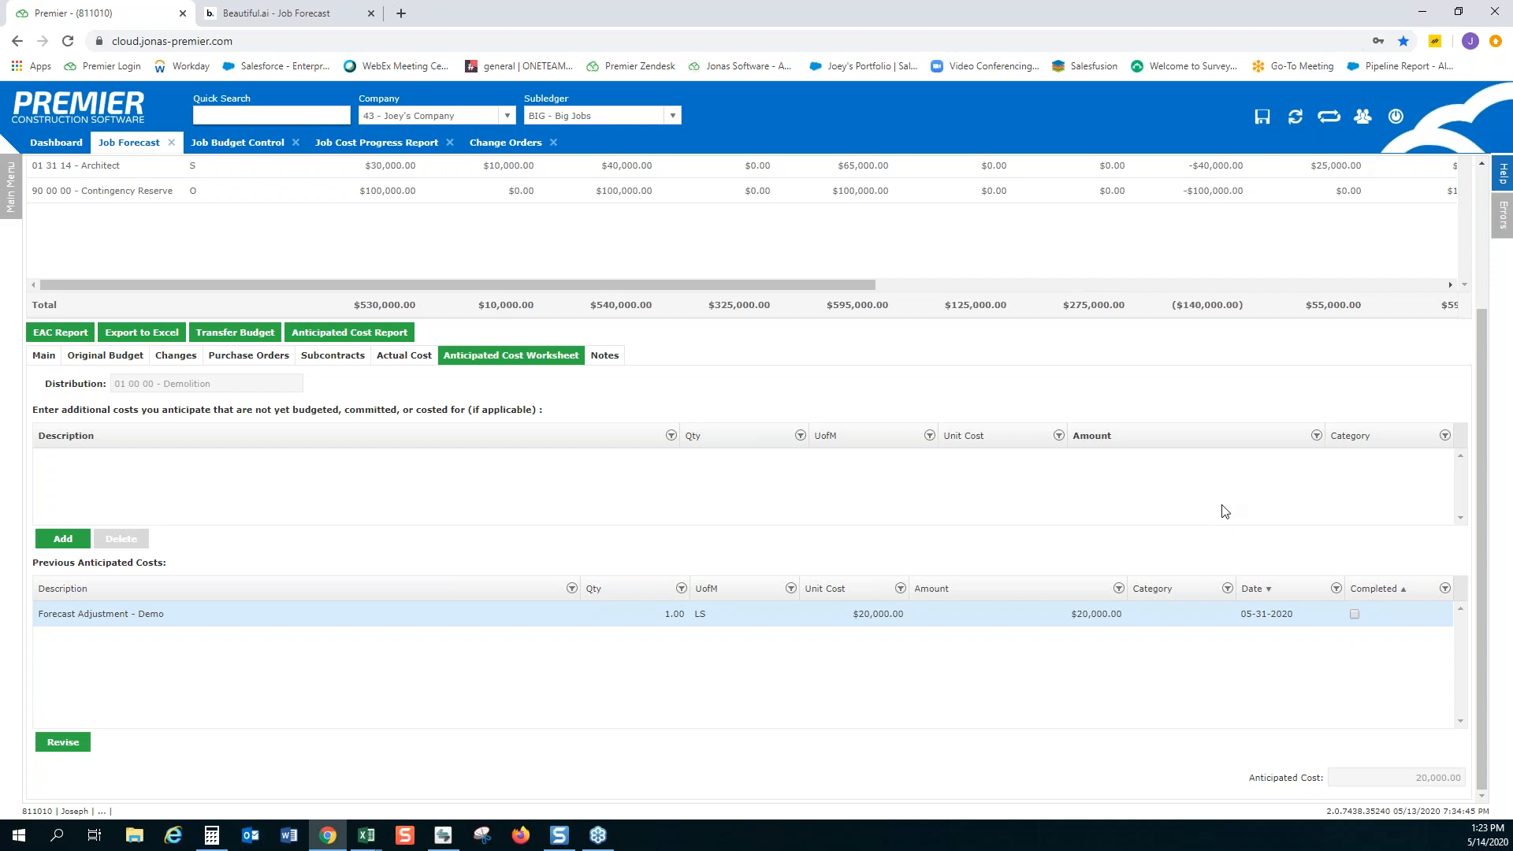
scroll(1223, 511, "up", 3)
left_click(1299, 173)
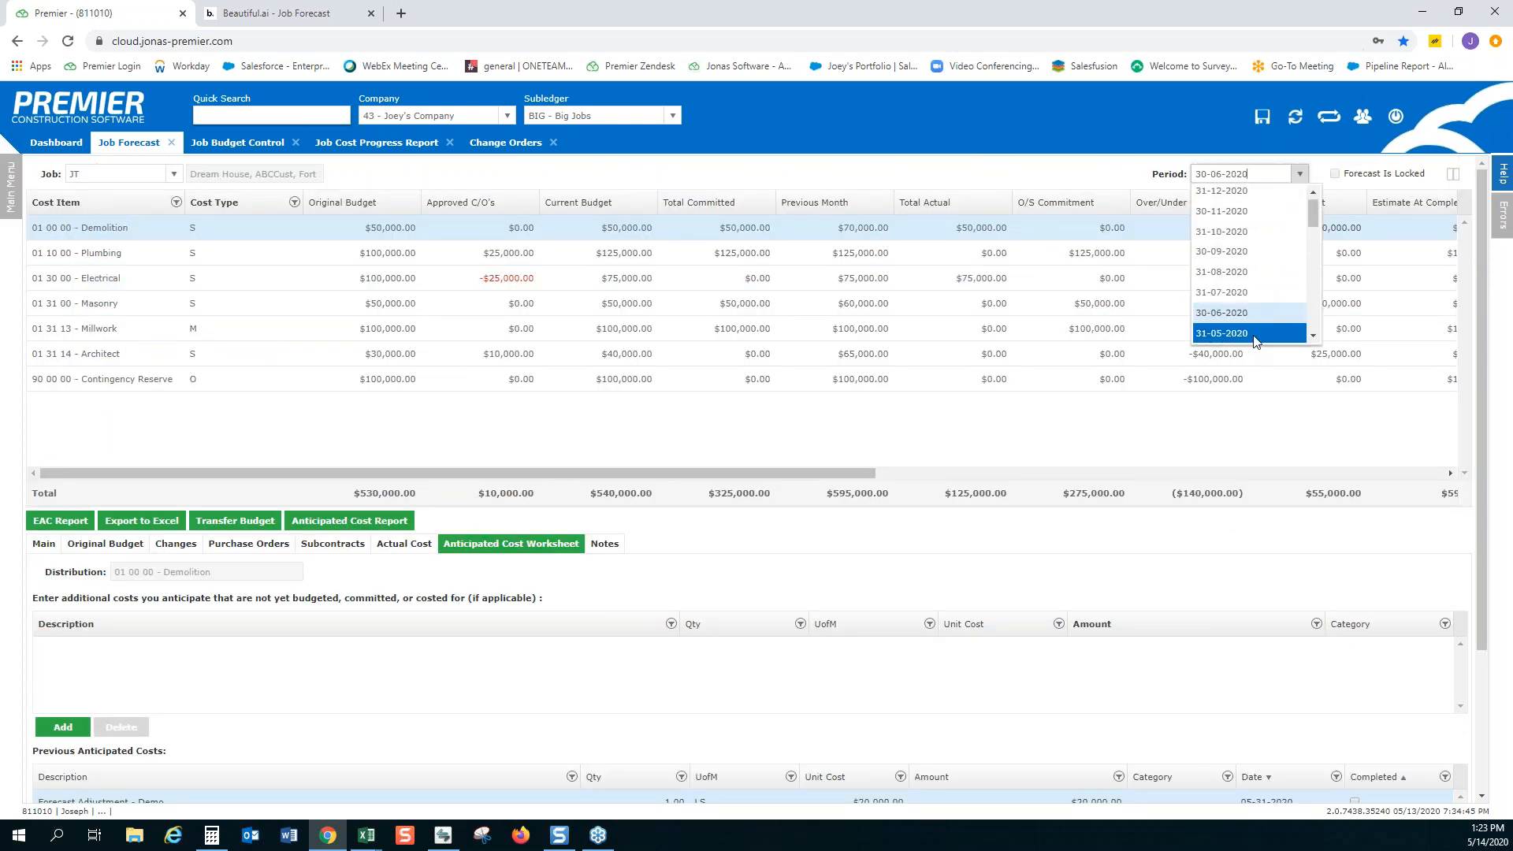
left_click(1231, 545)
scroll(1090, 616, "down", 1)
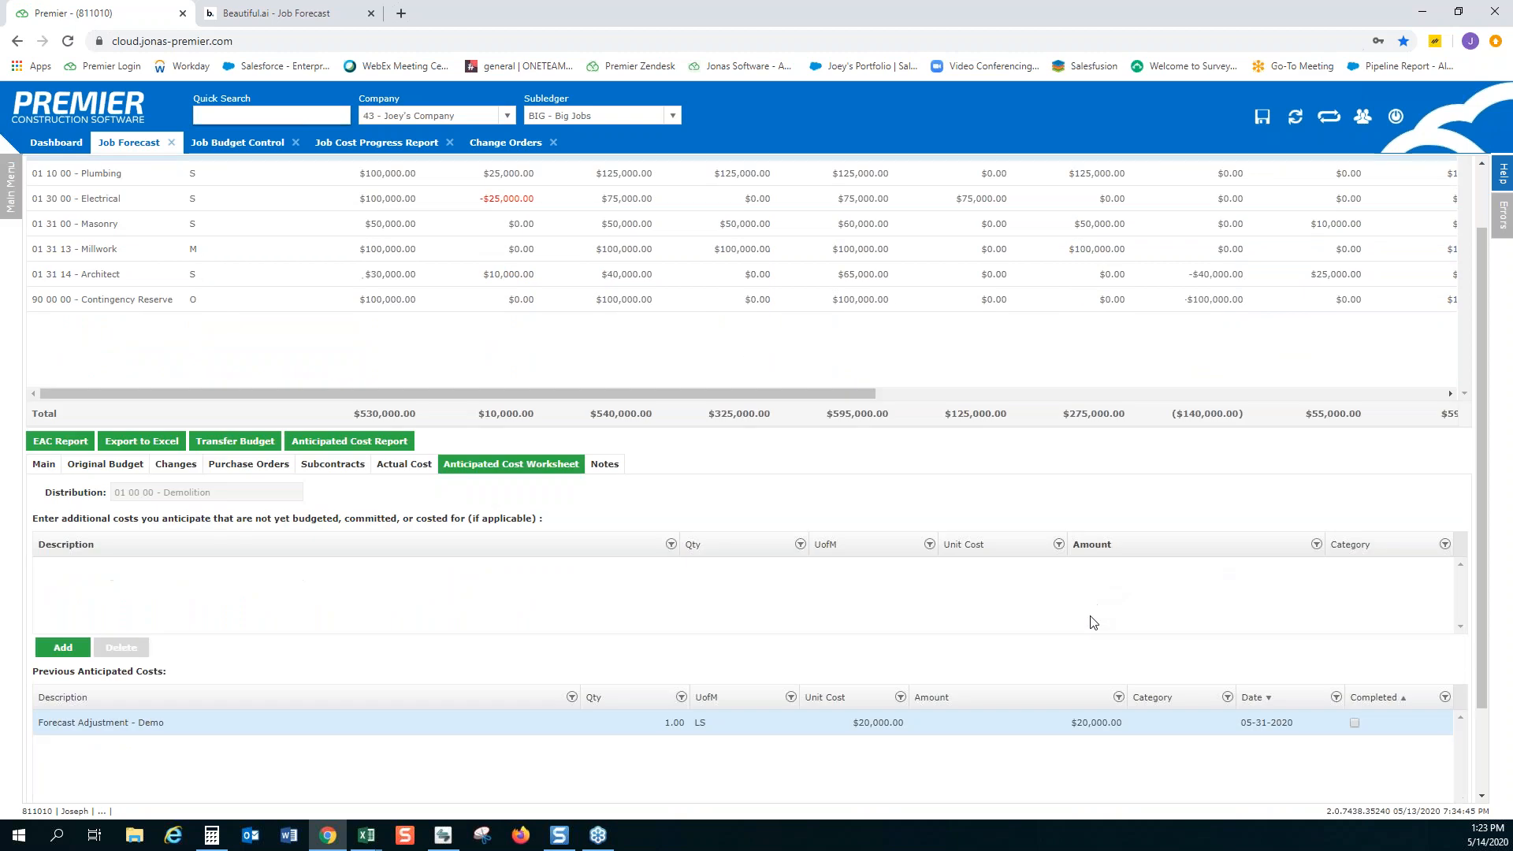
scroll(1093, 623, "down", 1)
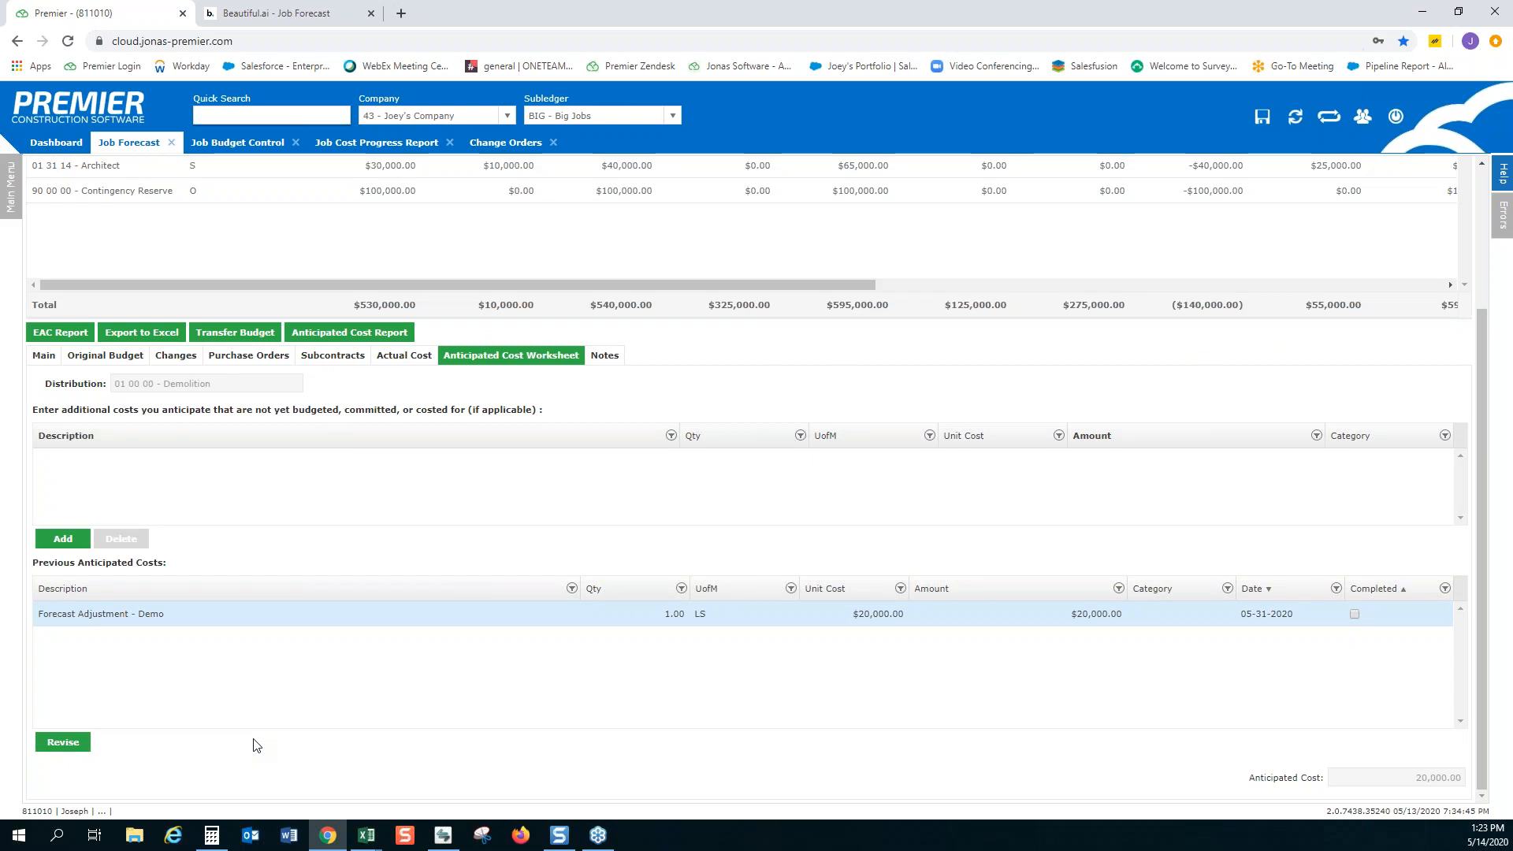
Revise Demolition's previous Forecast Adjustment - Demo cost and delete the line copied into the current worksheet
left_click(55, 743)
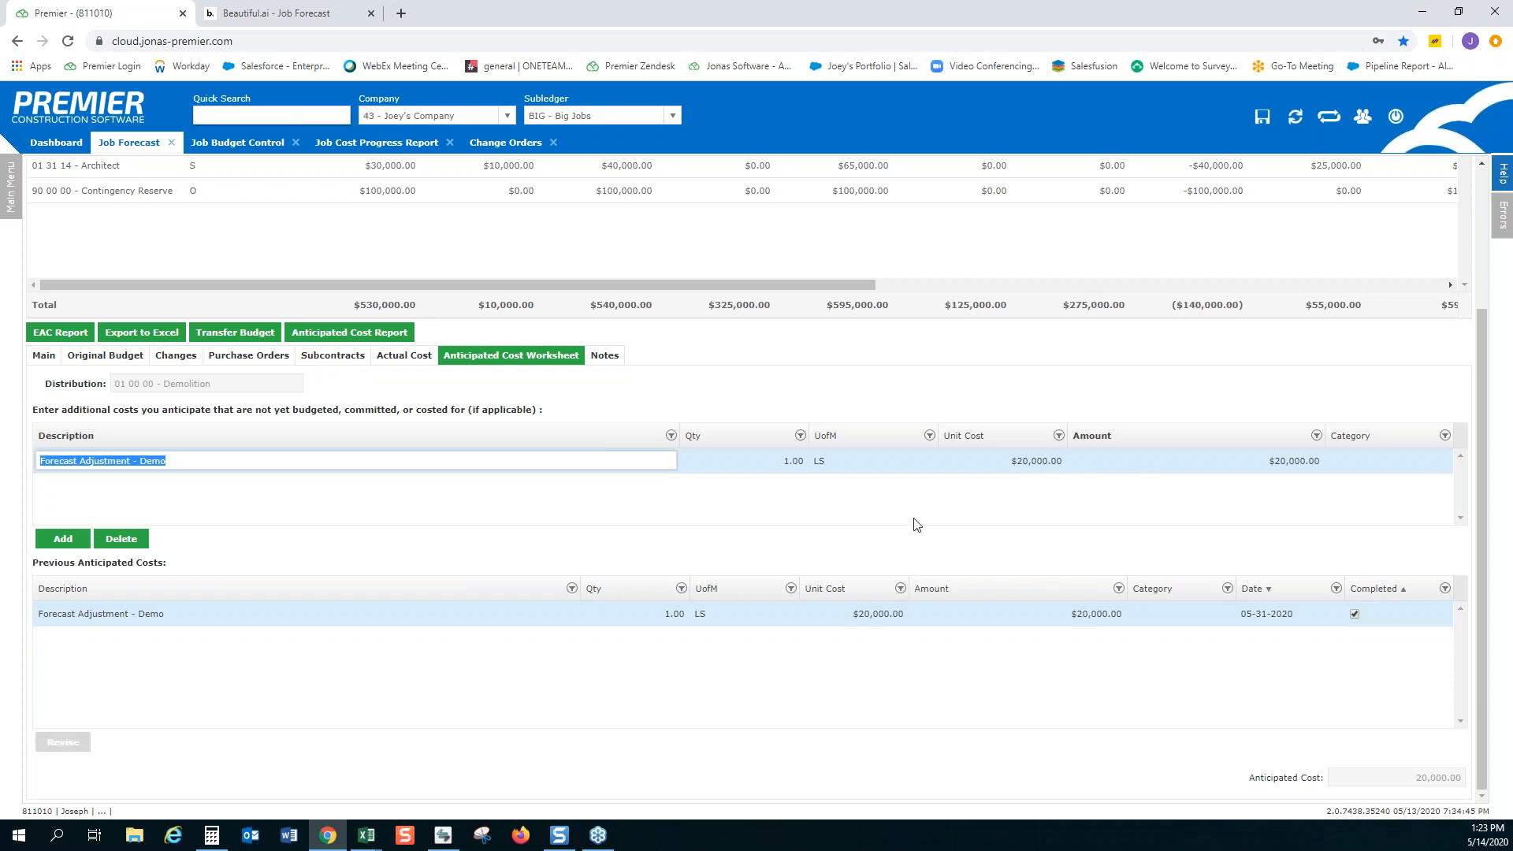
left_click(126, 542)
left_click(126, 542)
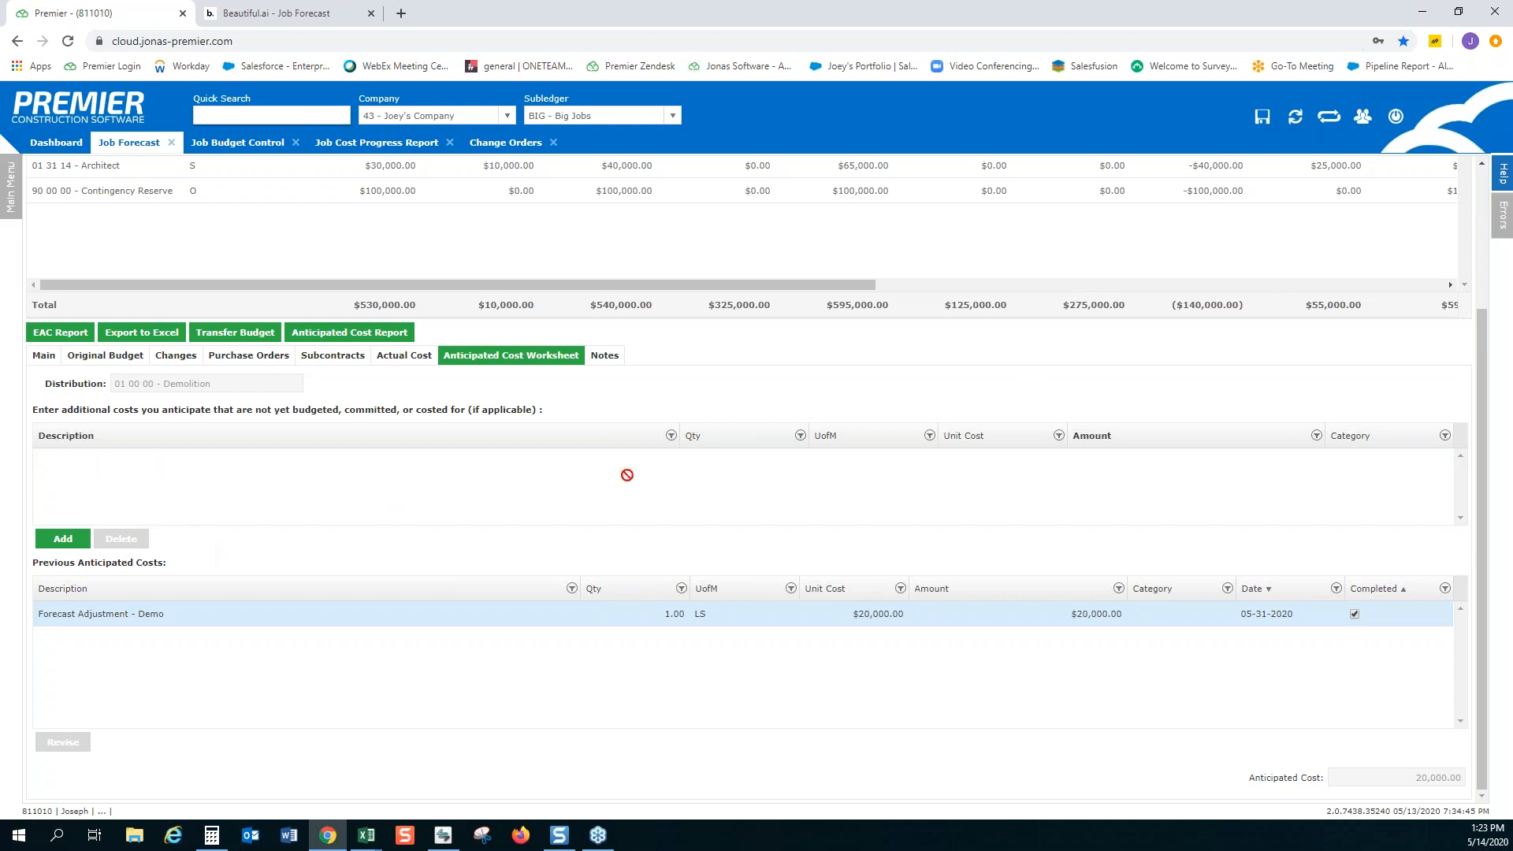
Set the forecast period to 31-05-2020, view the Anticipated Cost Report for it, and return to the Job Forecast
scroll(1303, 192, "up", 3)
left_click(1300, 175)
left_click(1270, 331)
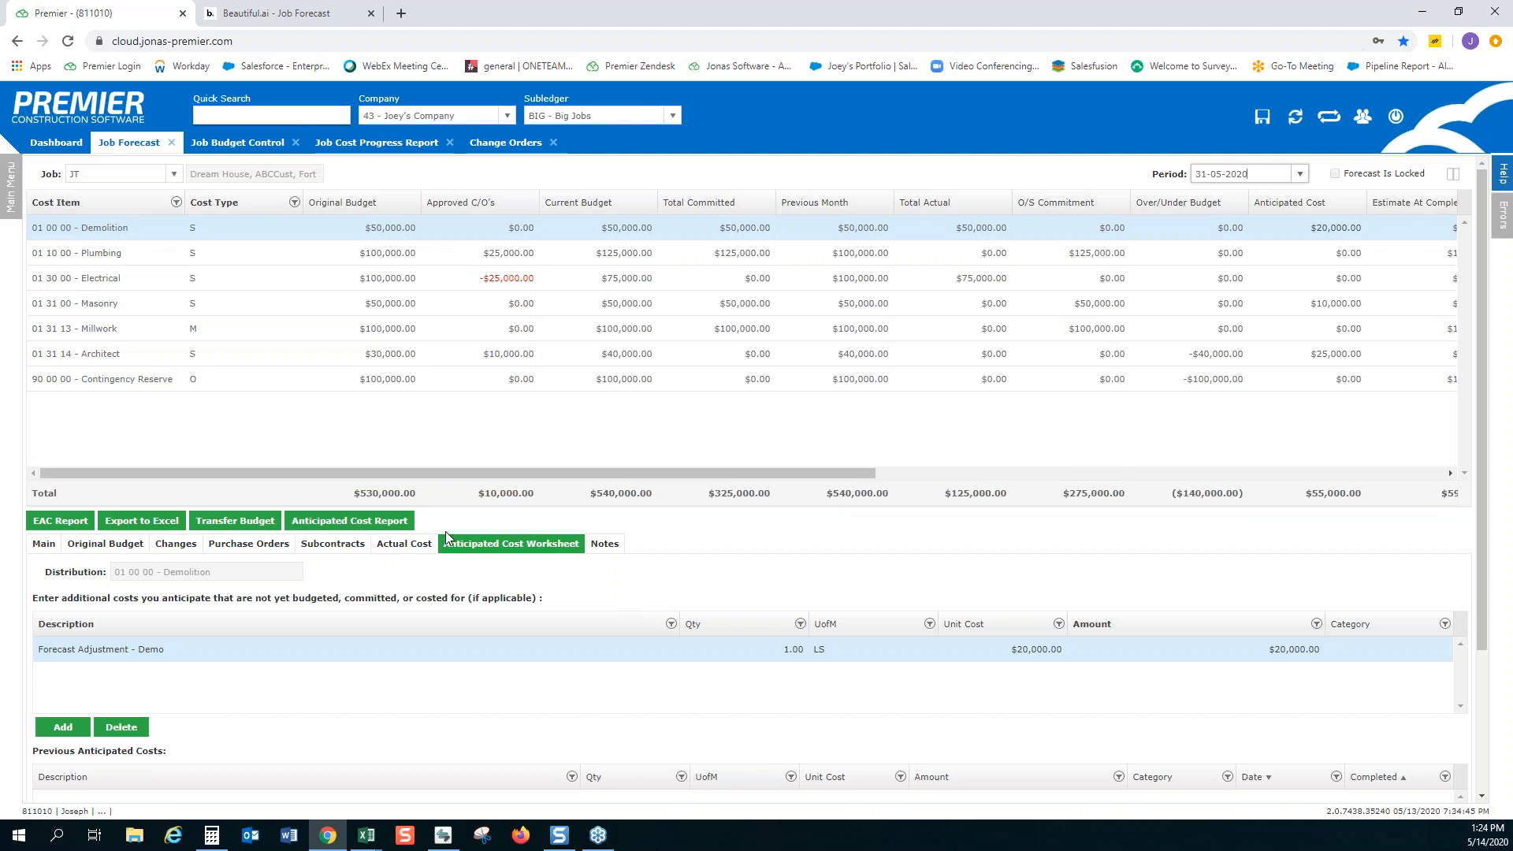
left_click(371, 524)
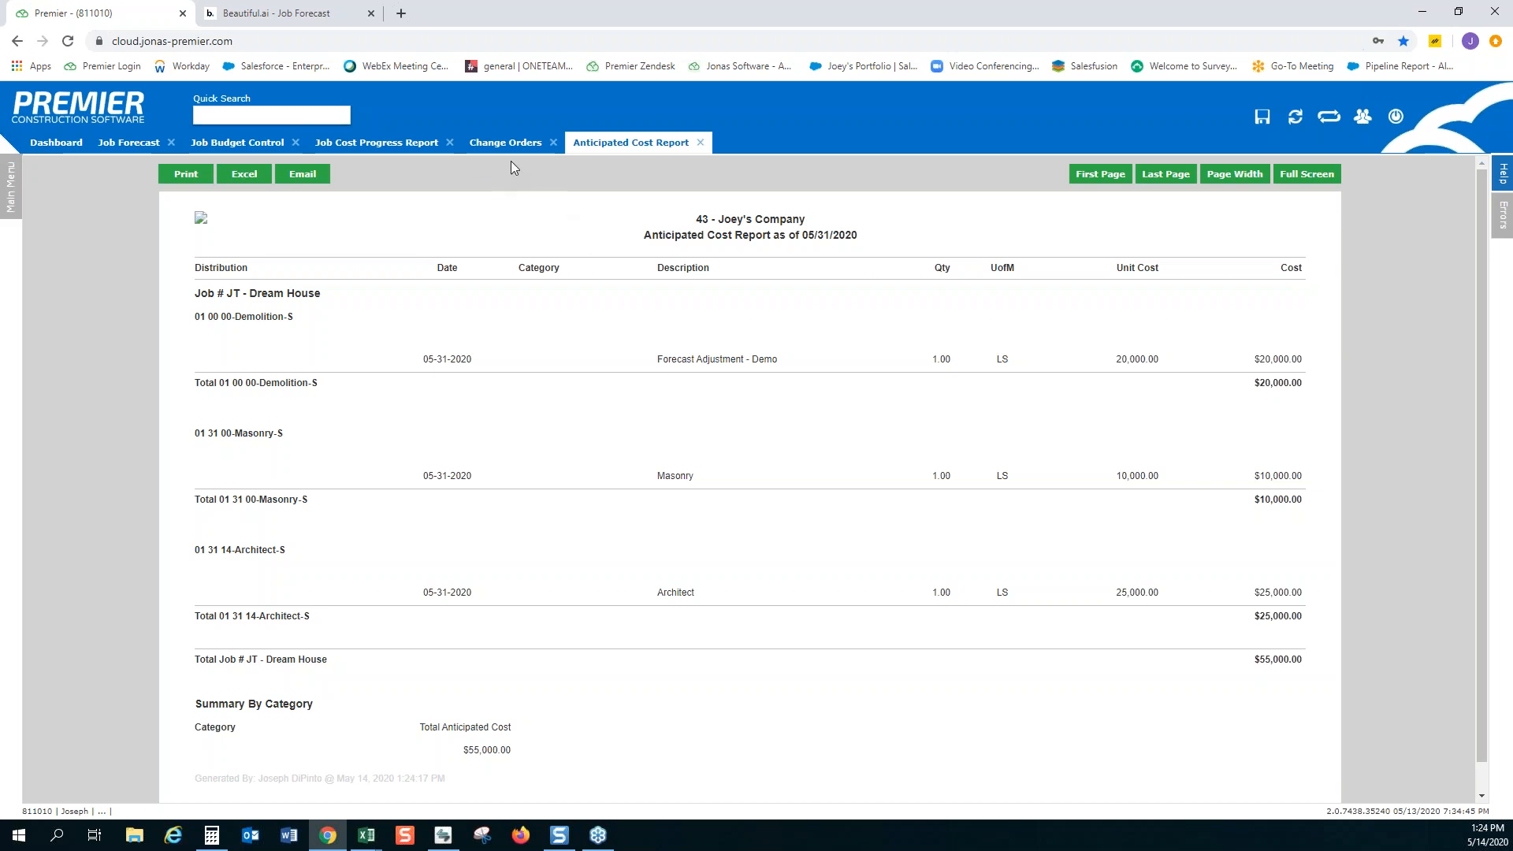
left_click(153, 150)
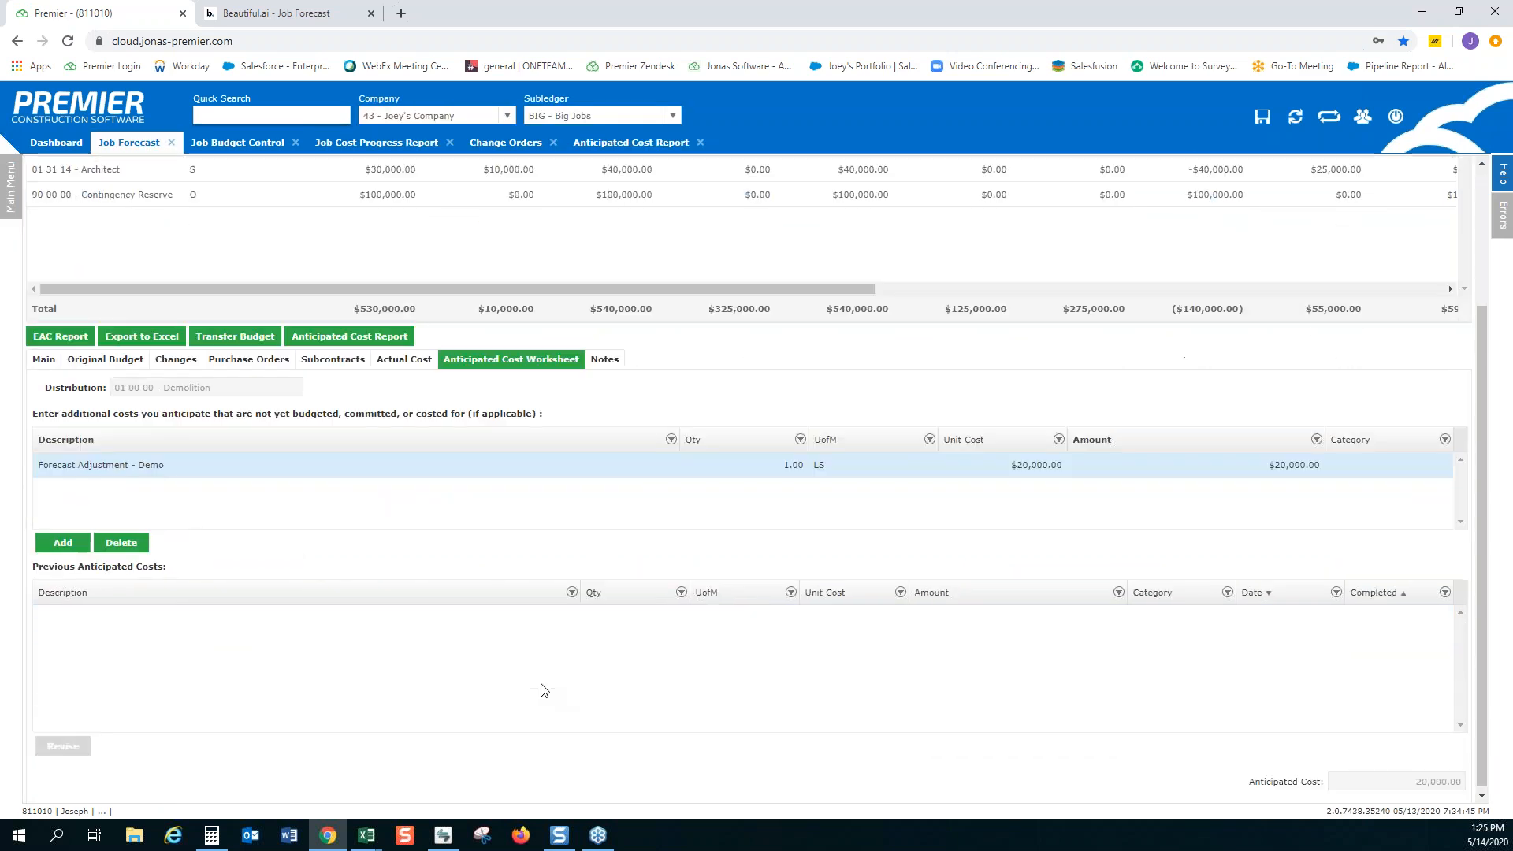
Open Demolition's notes, add an empty General note, and delete it
left_click(605, 359)
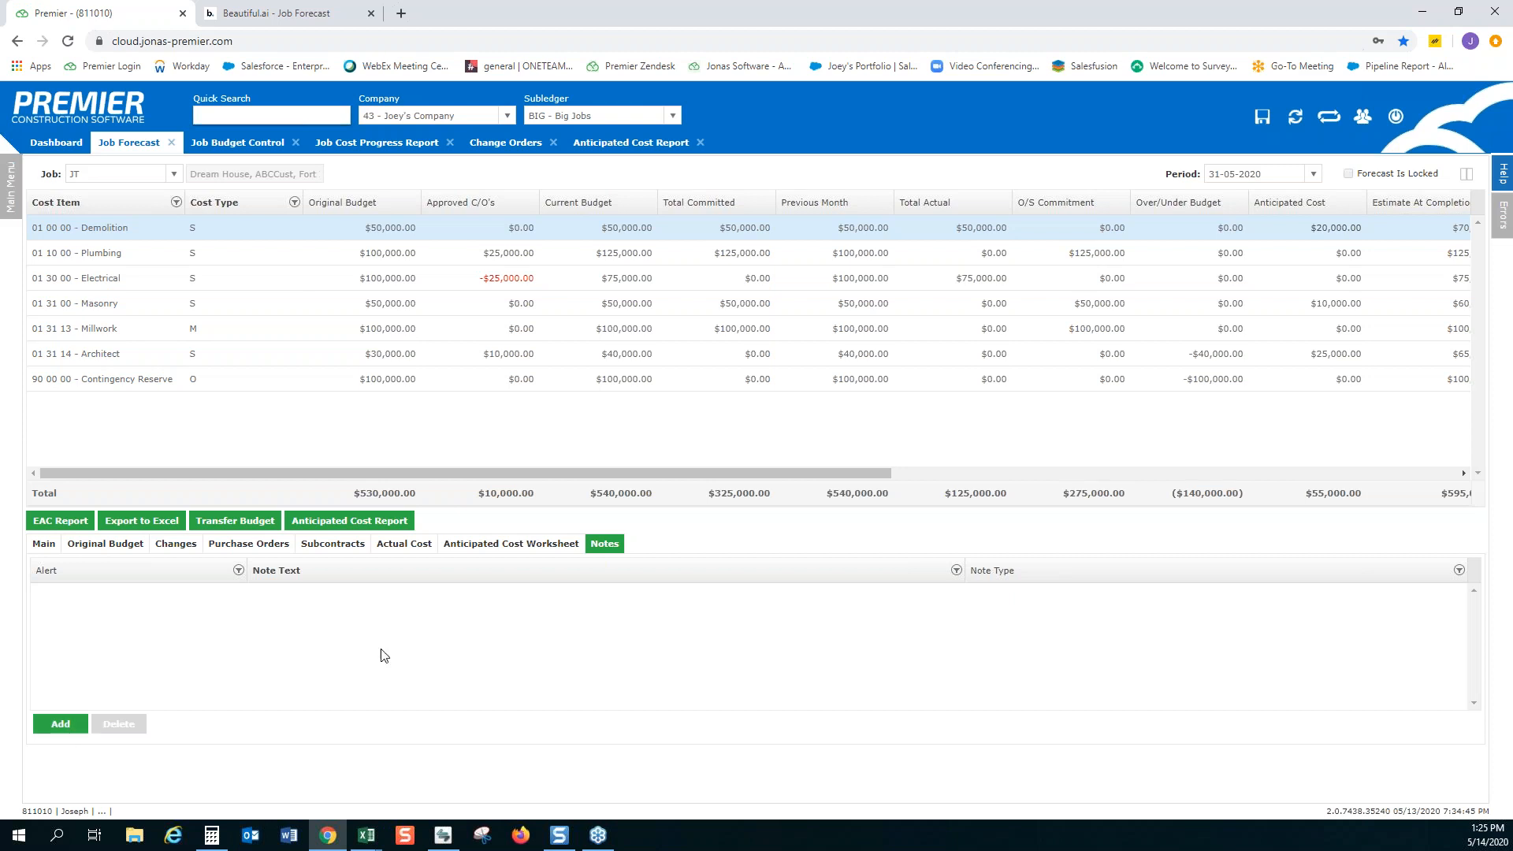
left_click(63, 725)
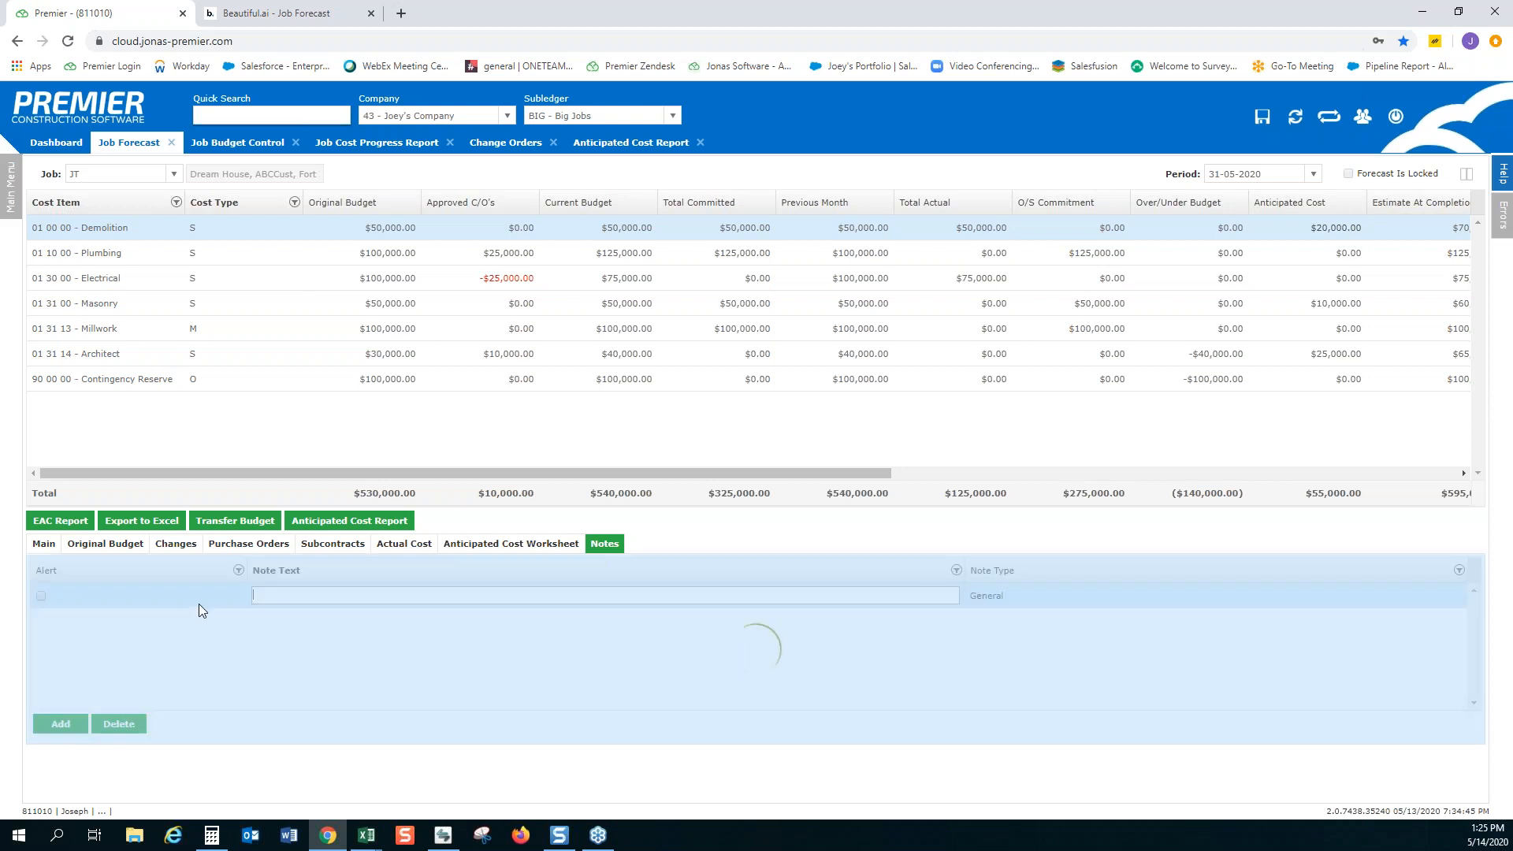
left_click(349, 600)
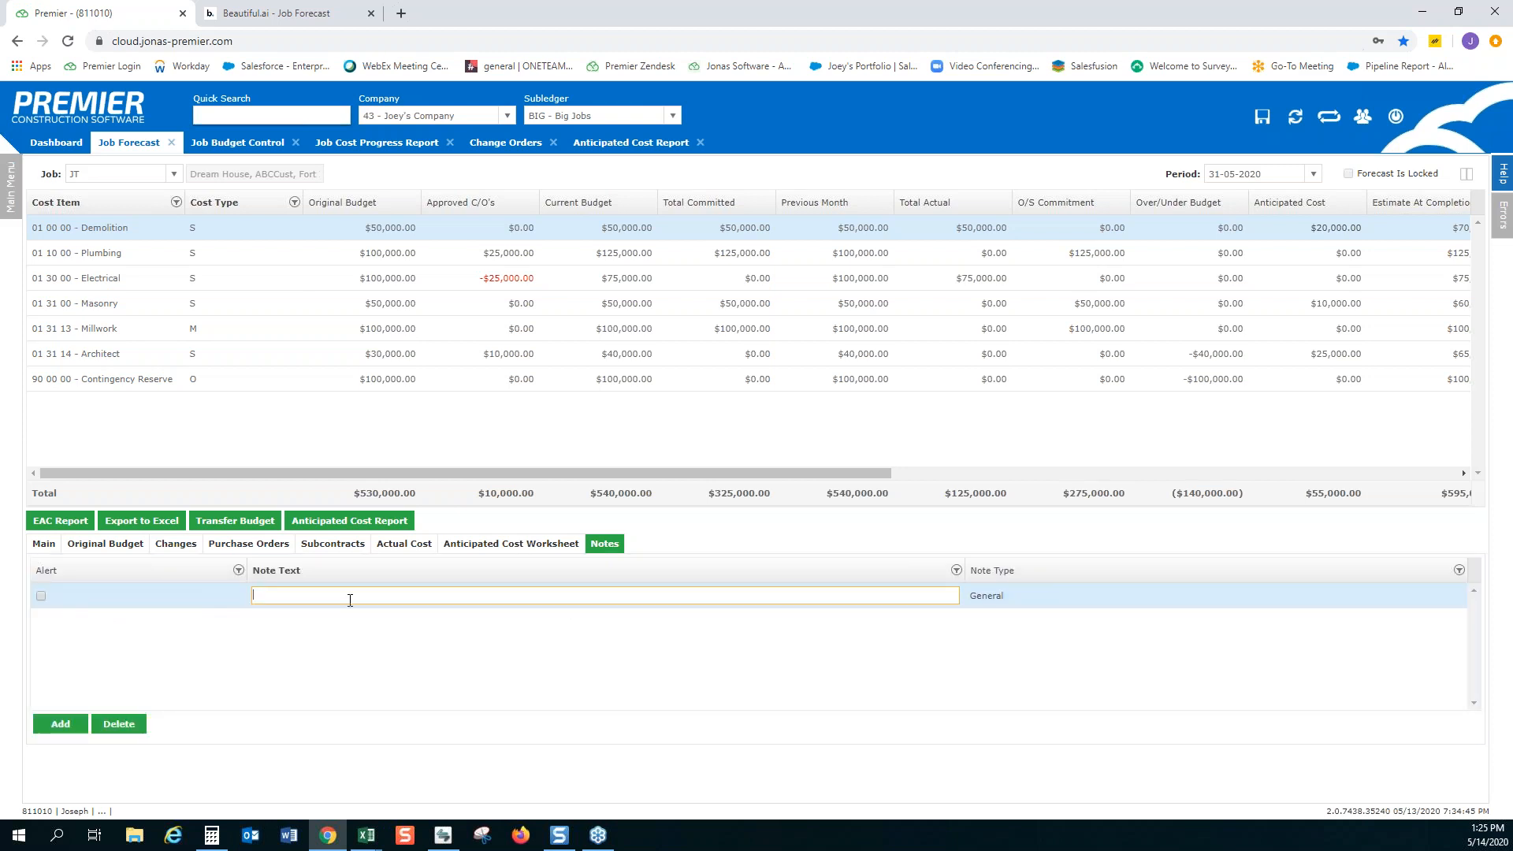
left_click(122, 725)
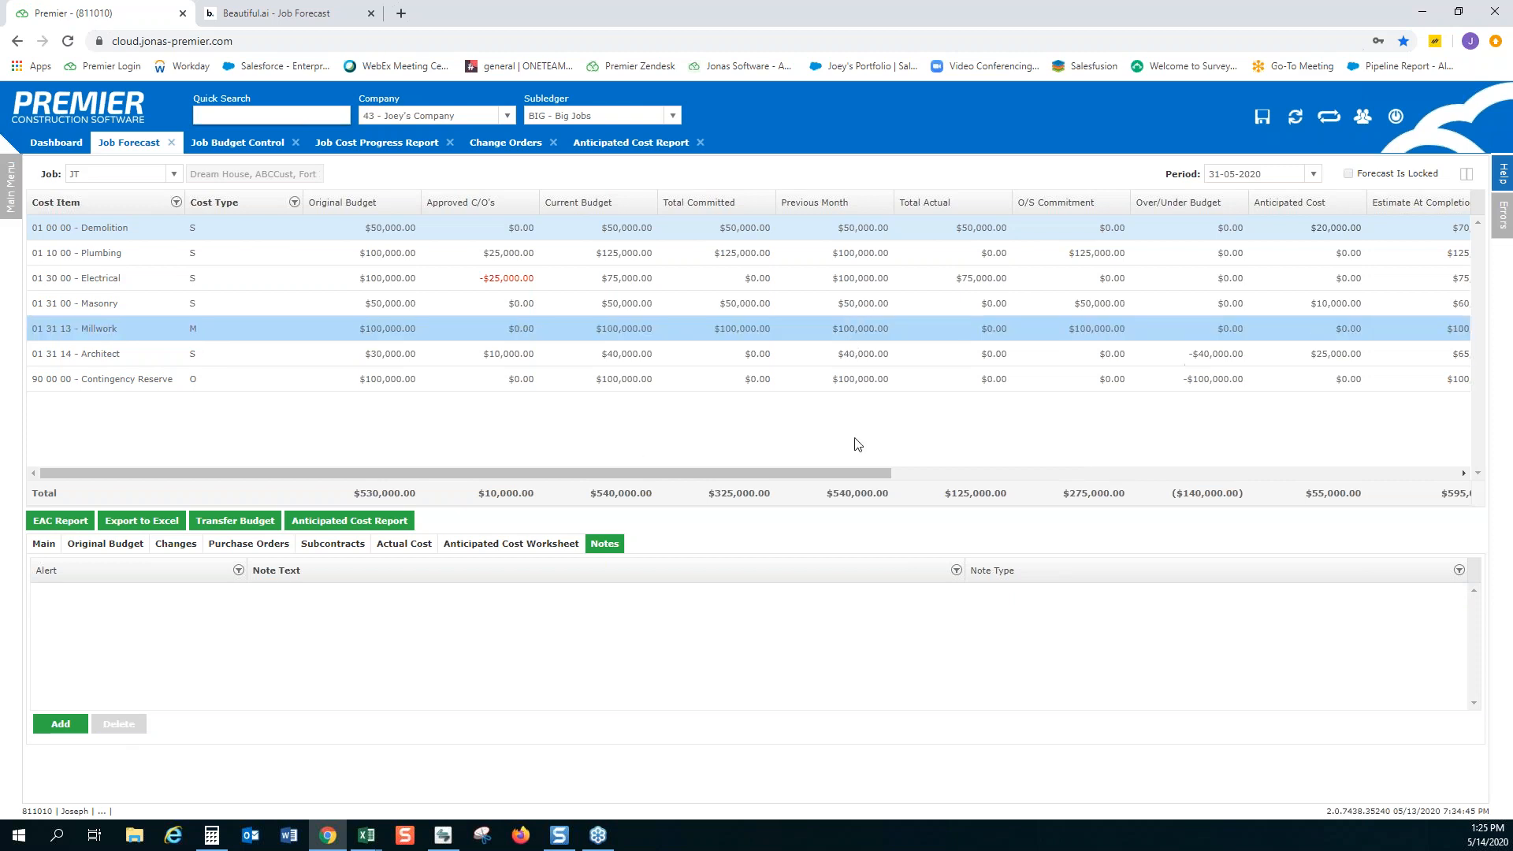
Review the remaining forecast columns through Comment and reopen Demolition's Anticipated Cost Worksheet
left_click(1007, 473)
left_click_drag(1006, 476, 1331, 482)
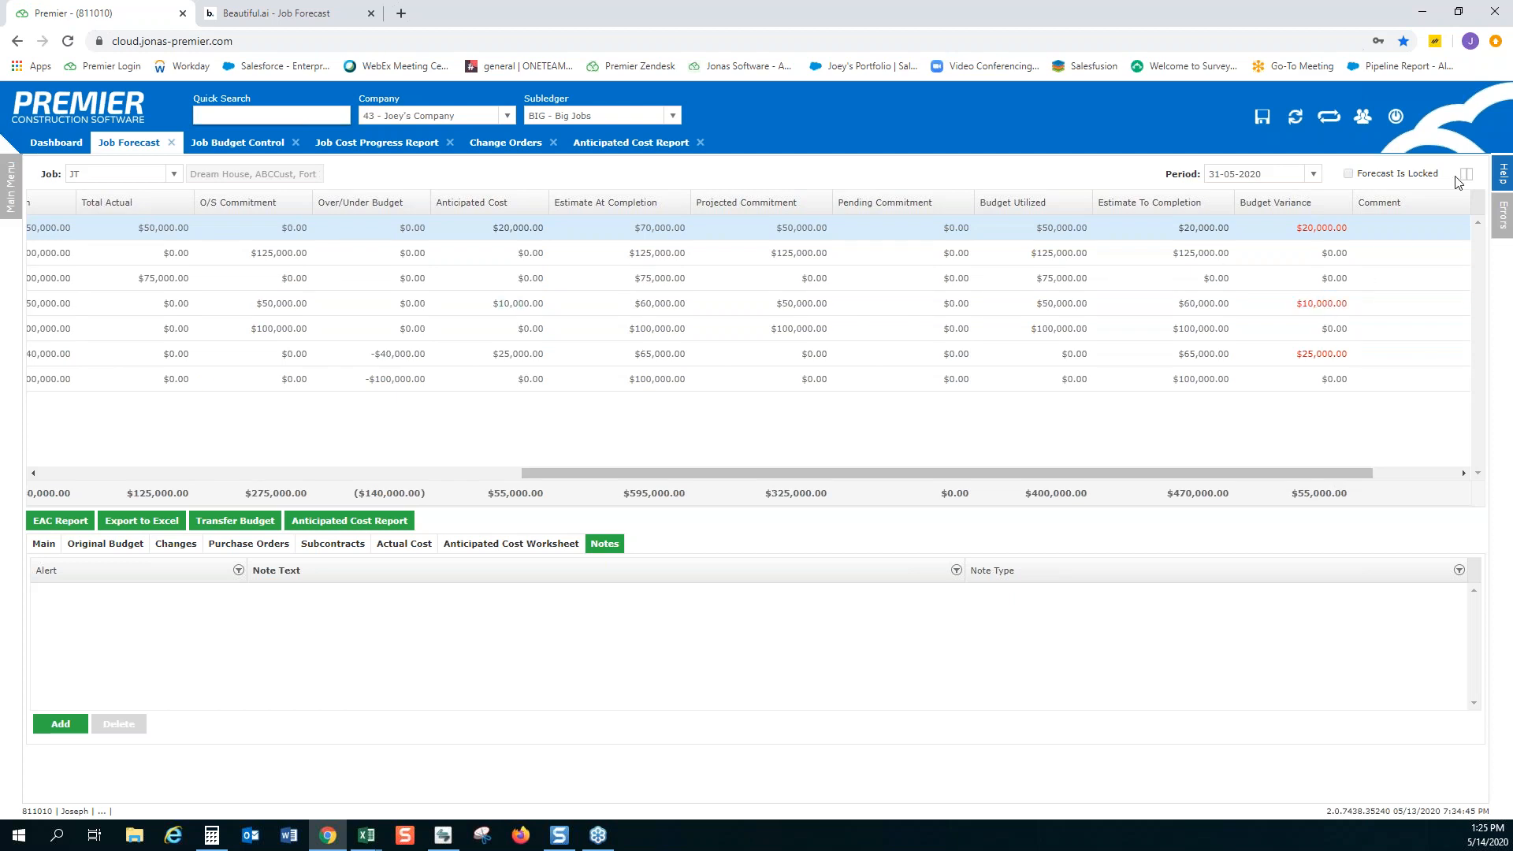
left_click(520, 547)
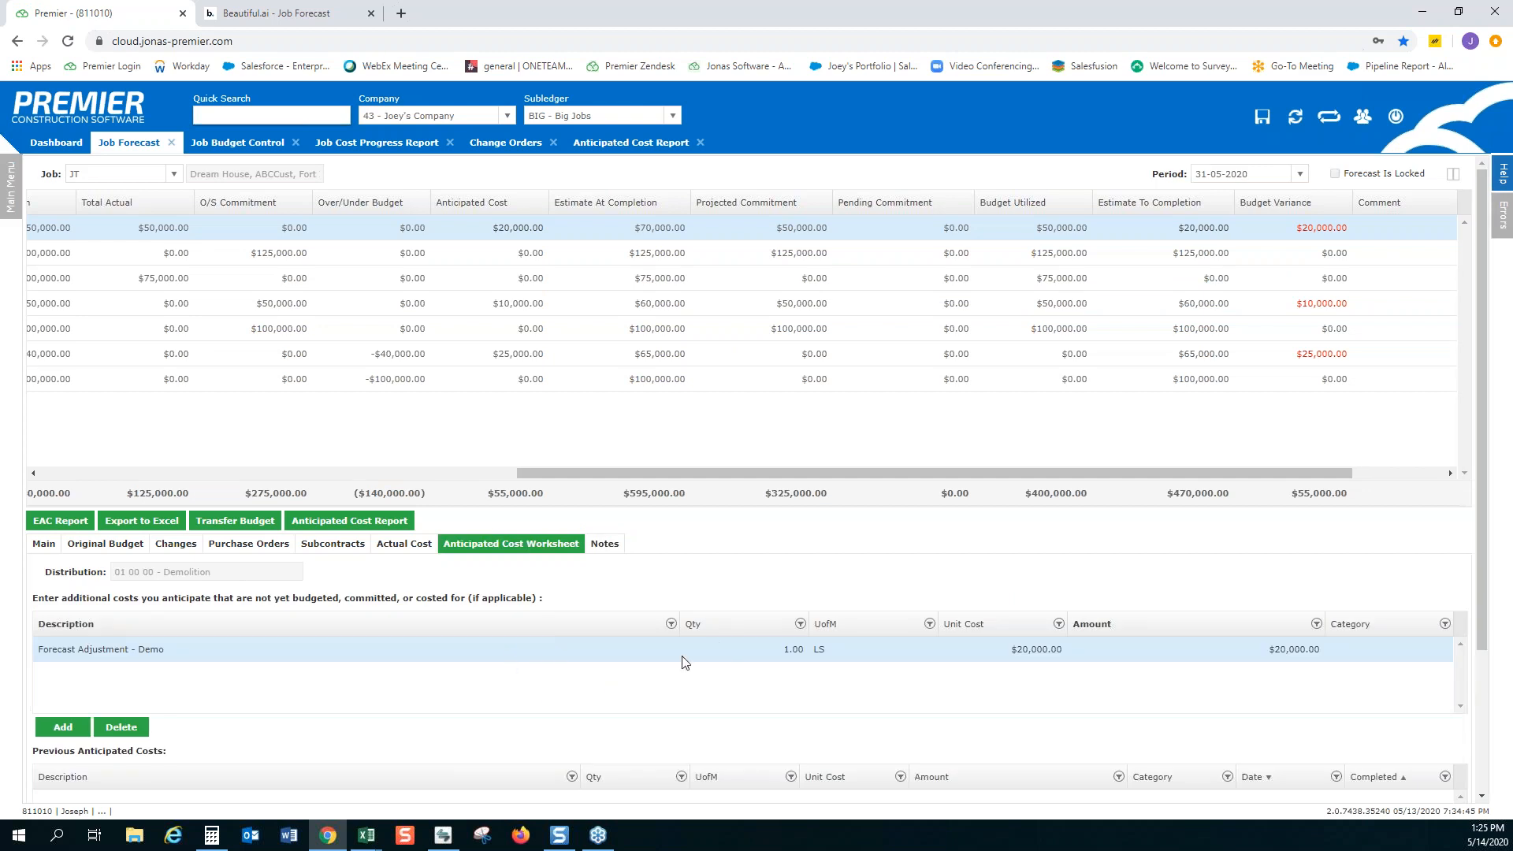
left_click_drag(702, 473, 328, 488)
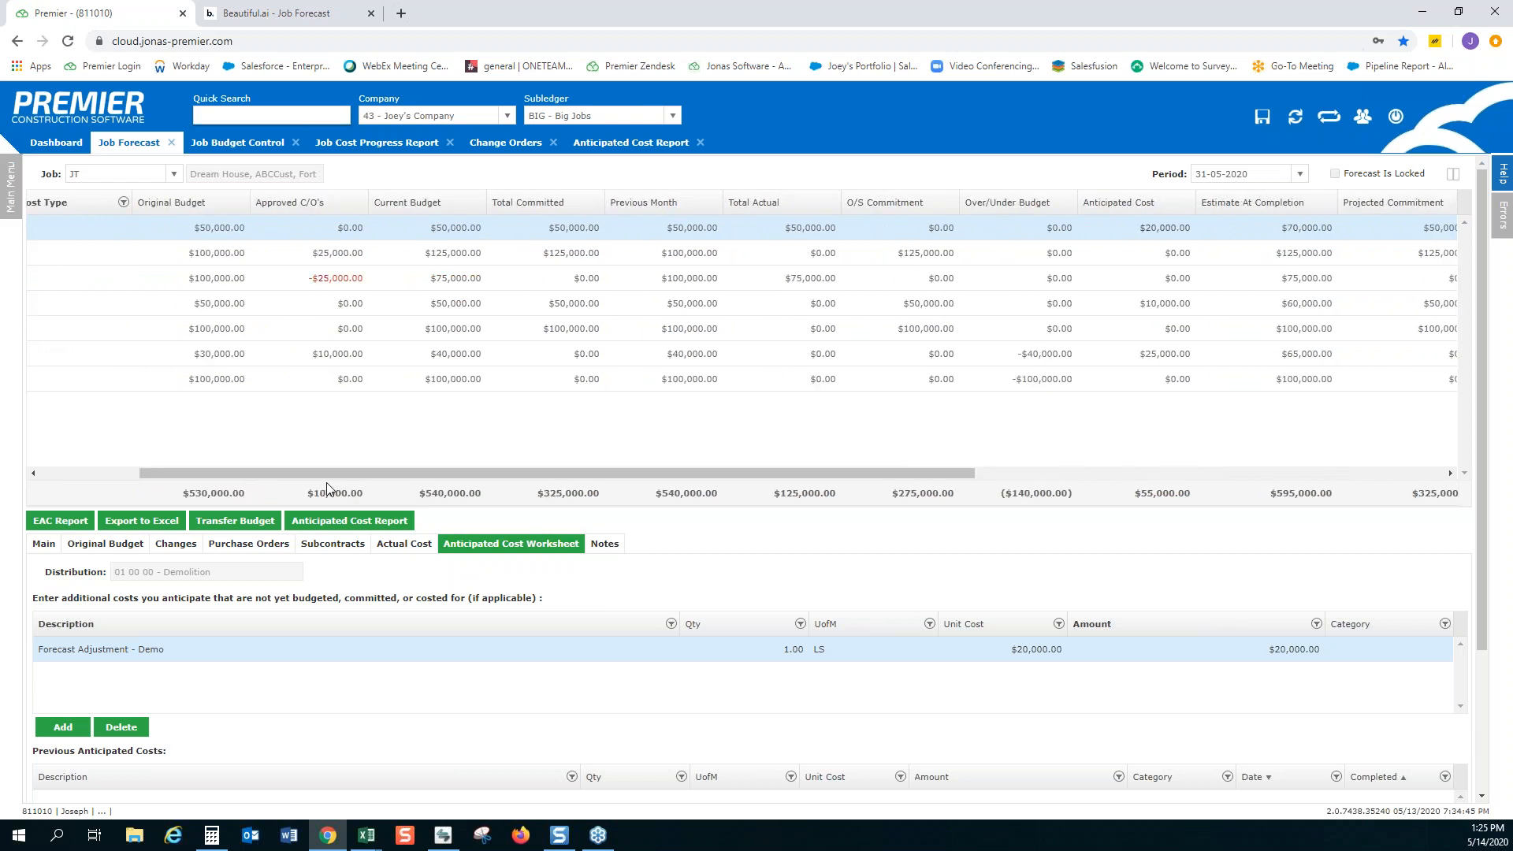
left_click_drag(326, 475, 84, 474)
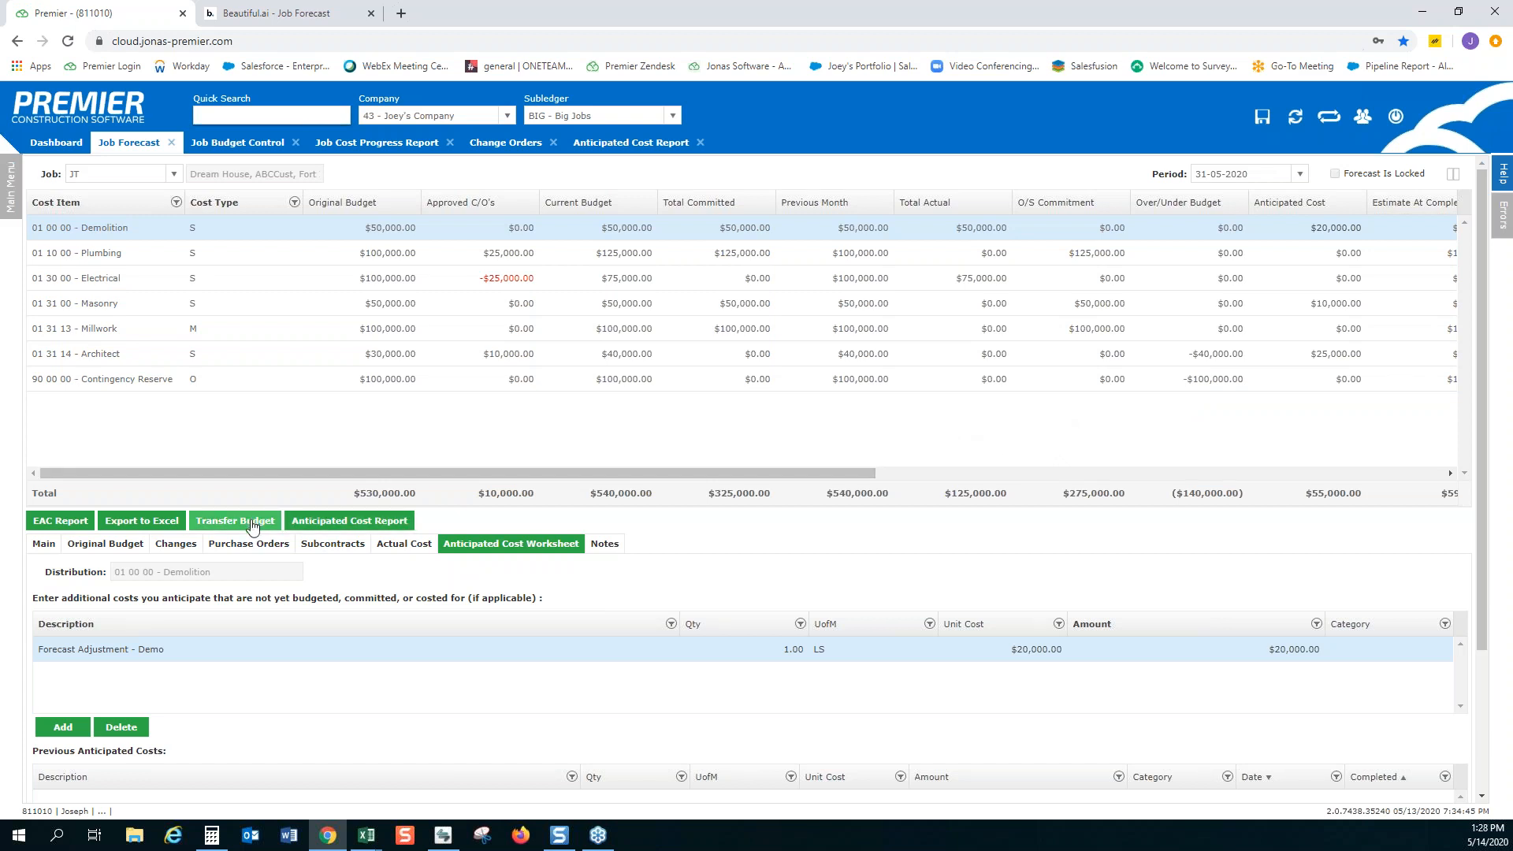
Transfer $20,000 of budget from Contingency Reserve (90 00 00, type O) to Demolition (01 00 00, type S)
left_click(265, 389)
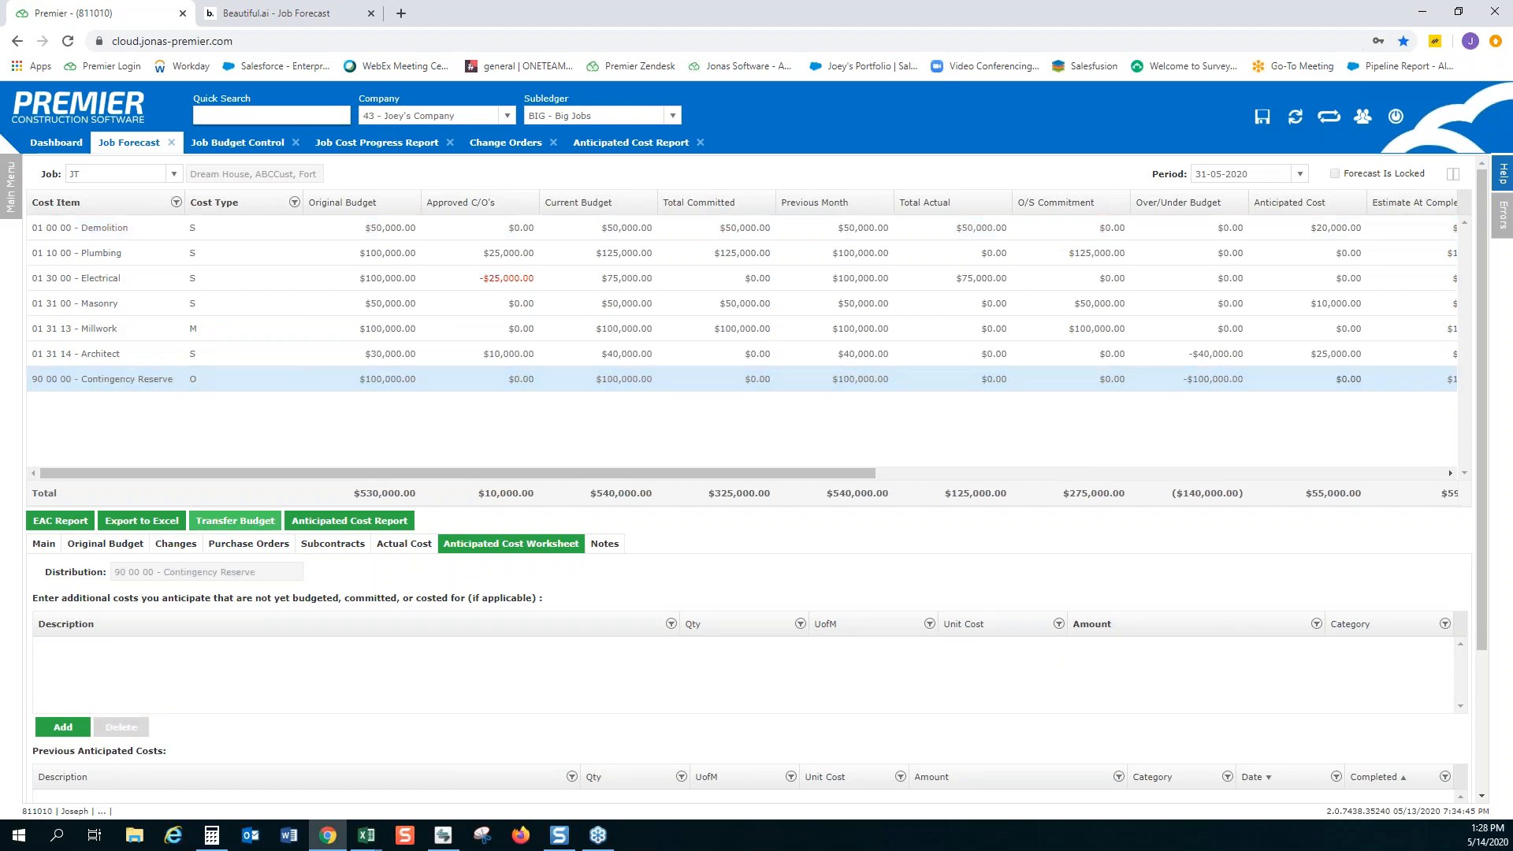
left_click(235, 521)
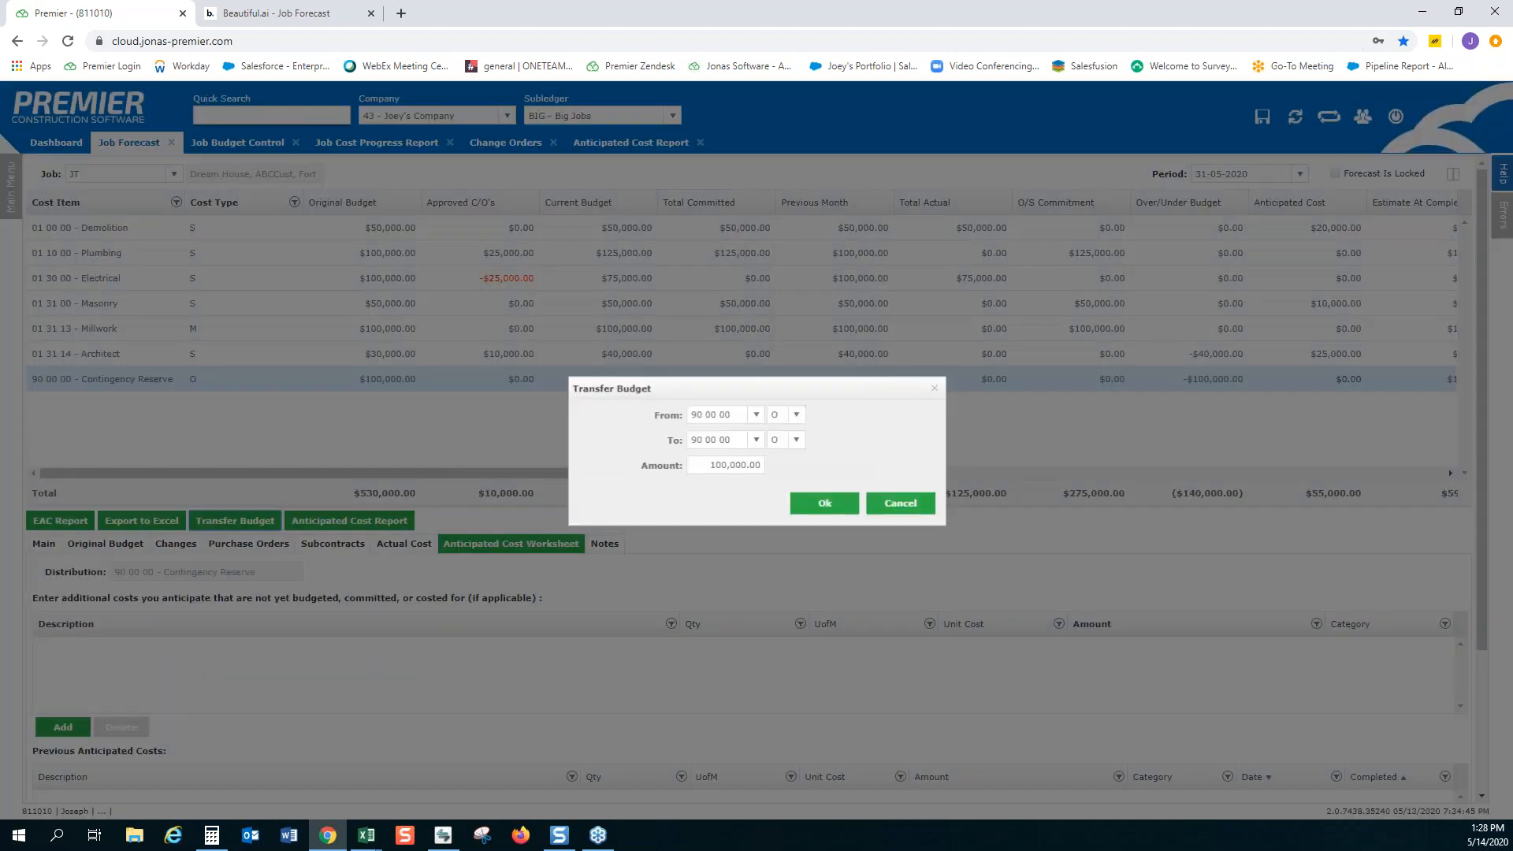
left_click(756, 440)
left_click(757, 439)
left_click(756, 440)
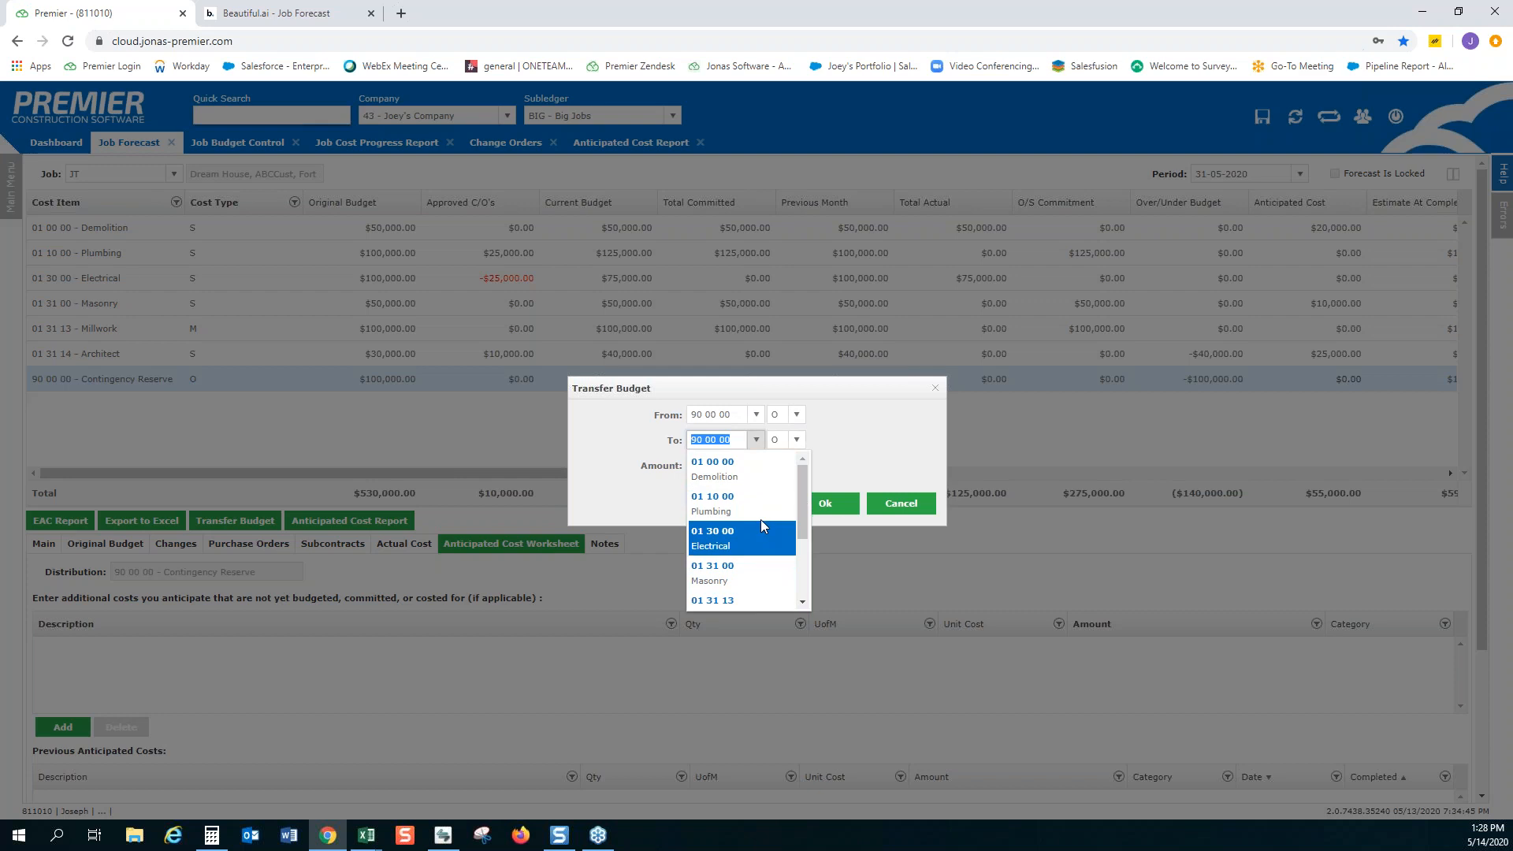
left_click(755, 483)
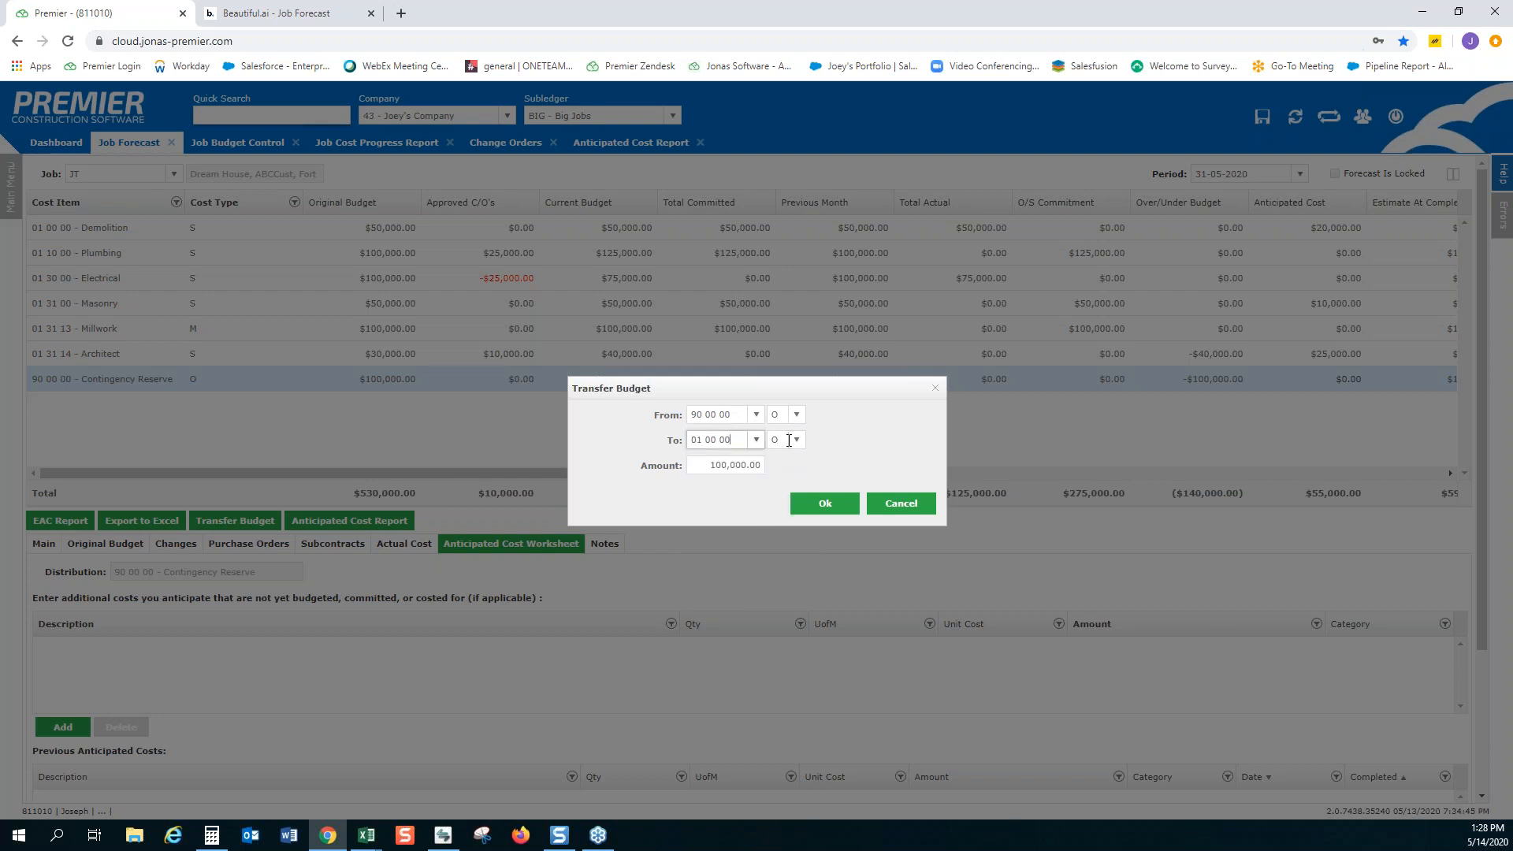
left_click(796, 441)
scroll(817, 542, "down", 3)
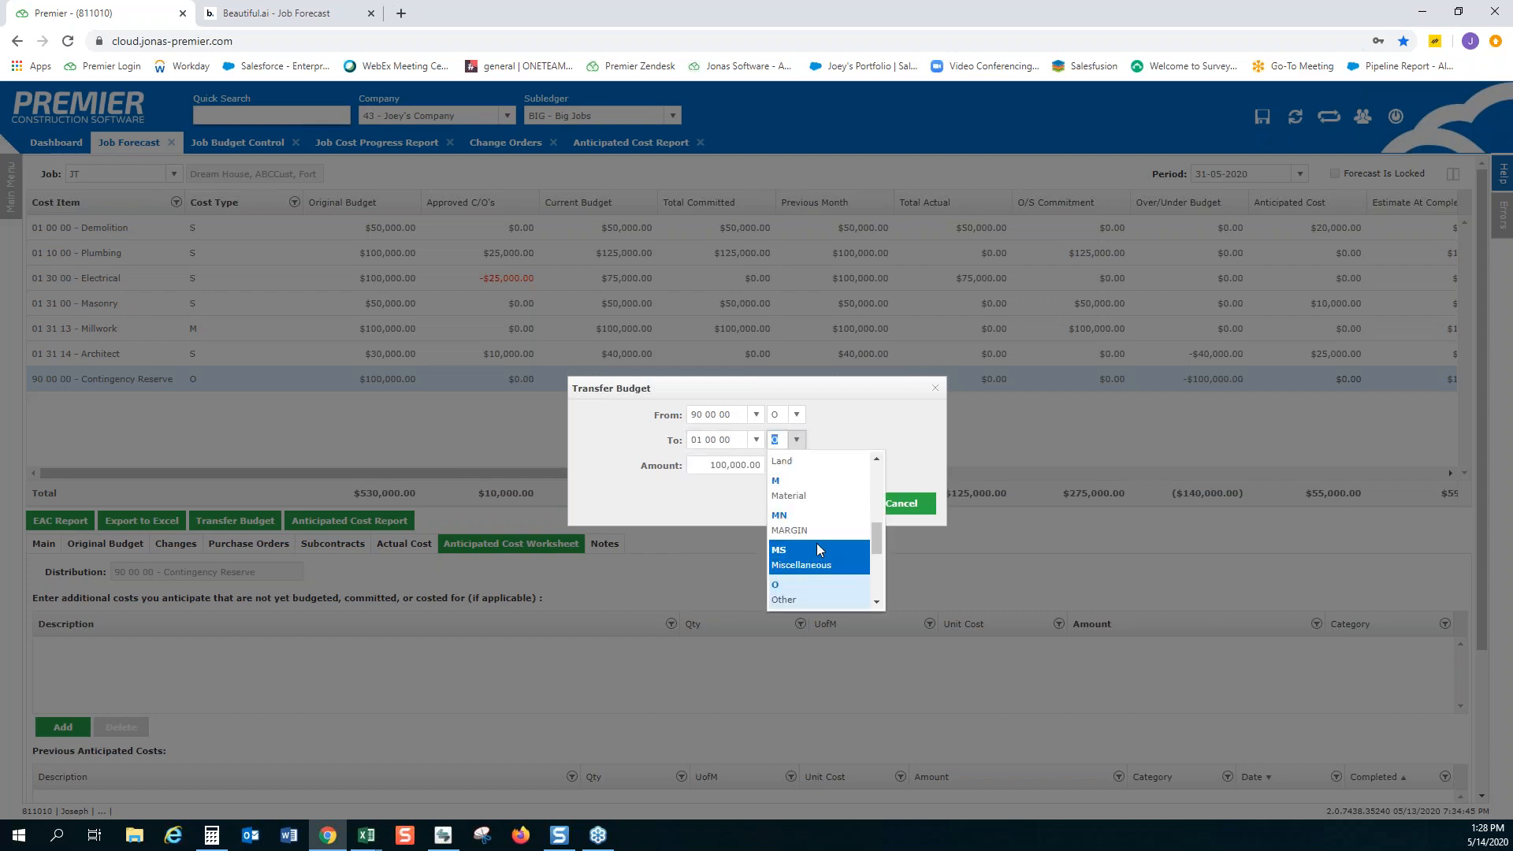
left_click(820, 547)
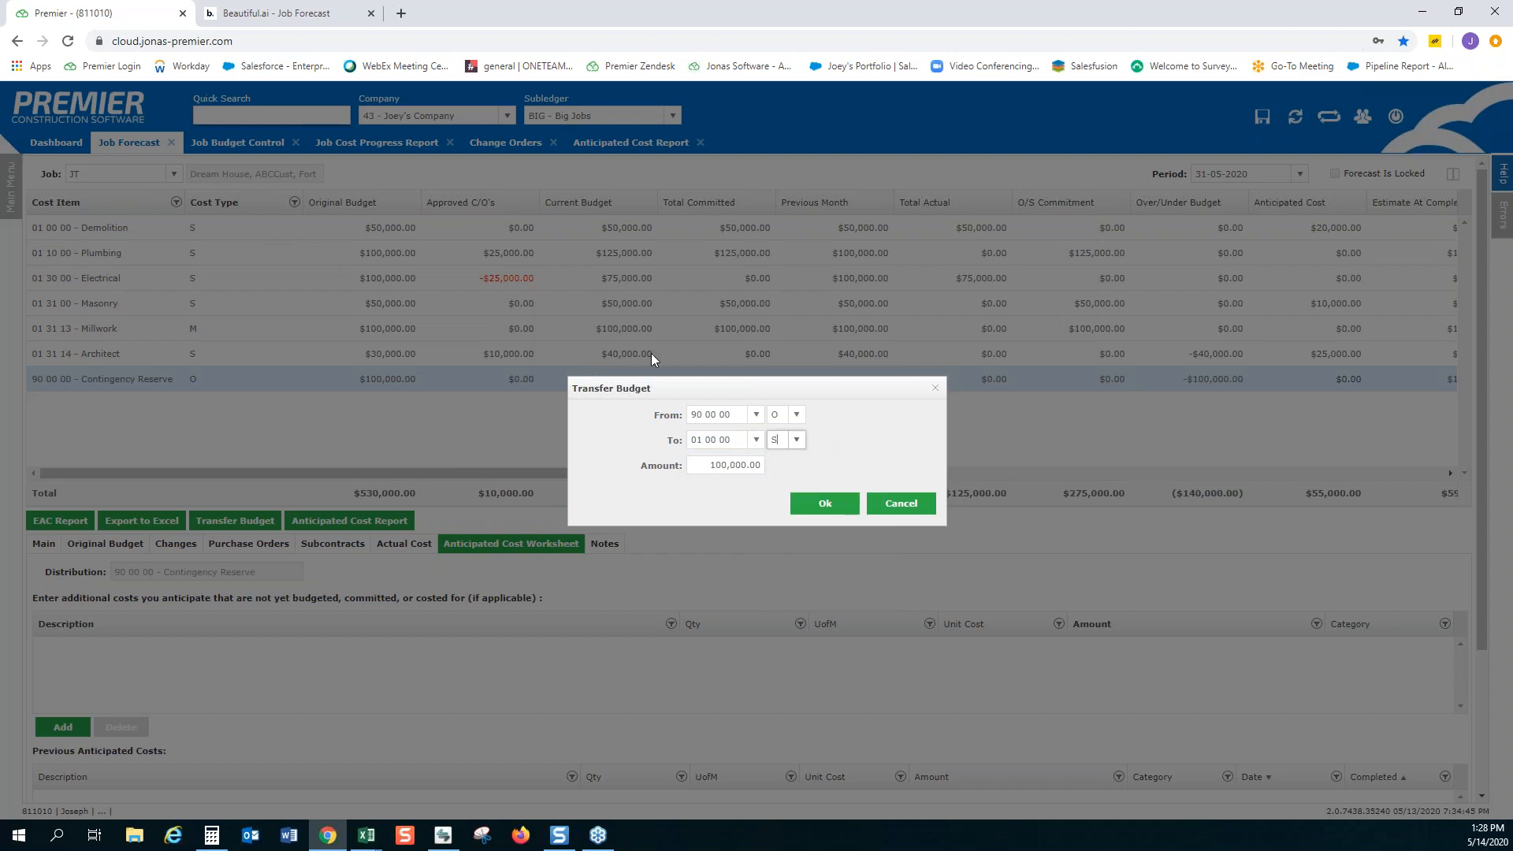
left_click_drag(701, 465, 744, 465)
type("20000")
left_click(825, 505)
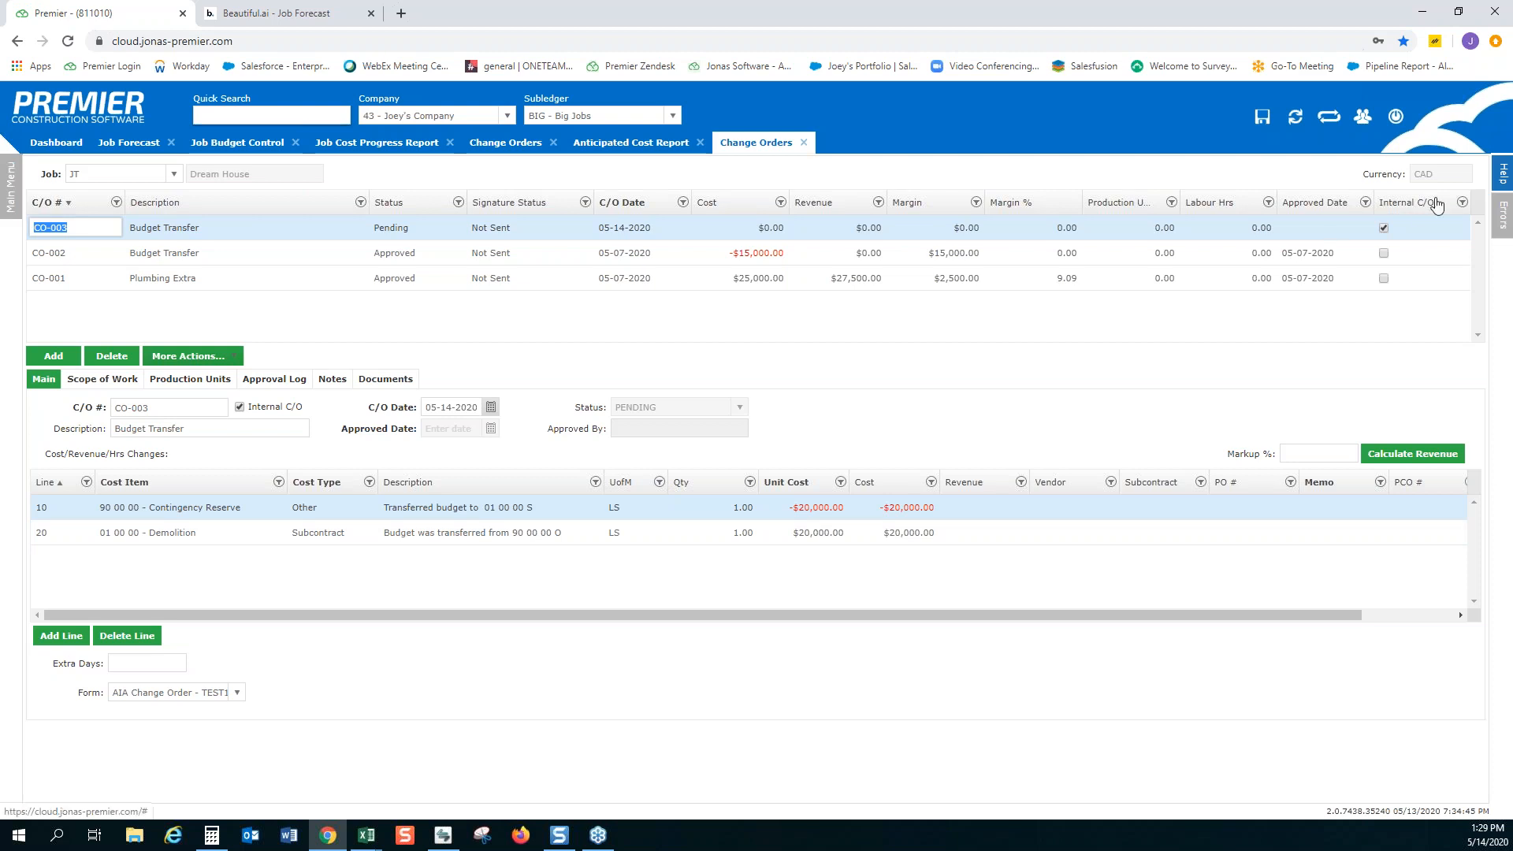
Approve the pending Budget Transfer change order CO-003 and refresh the Job Forecast with it
left_click(196, 356)
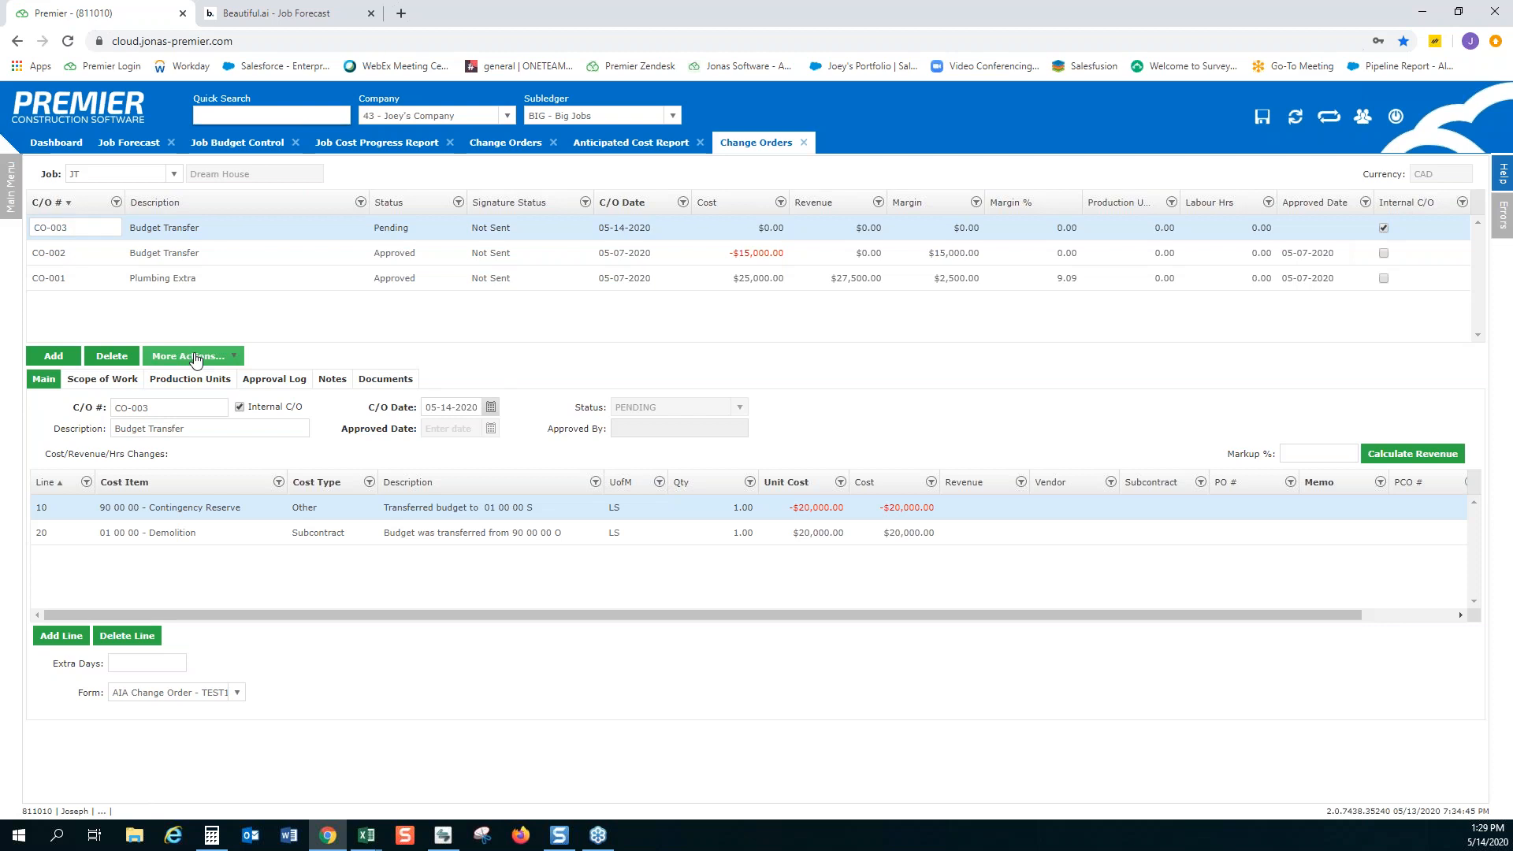
left_click(196, 357)
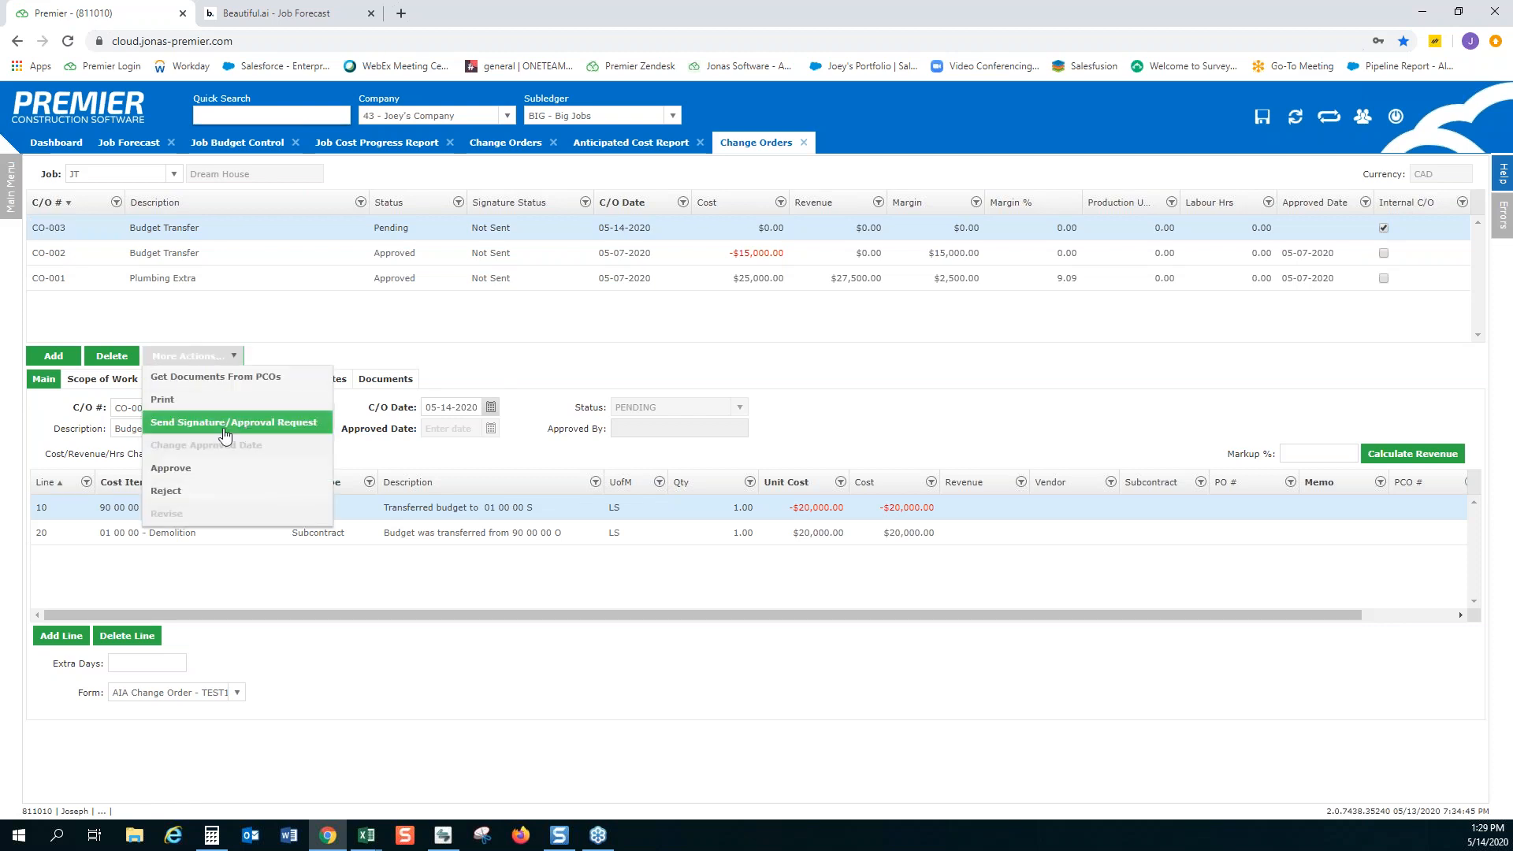
left_click(247, 474)
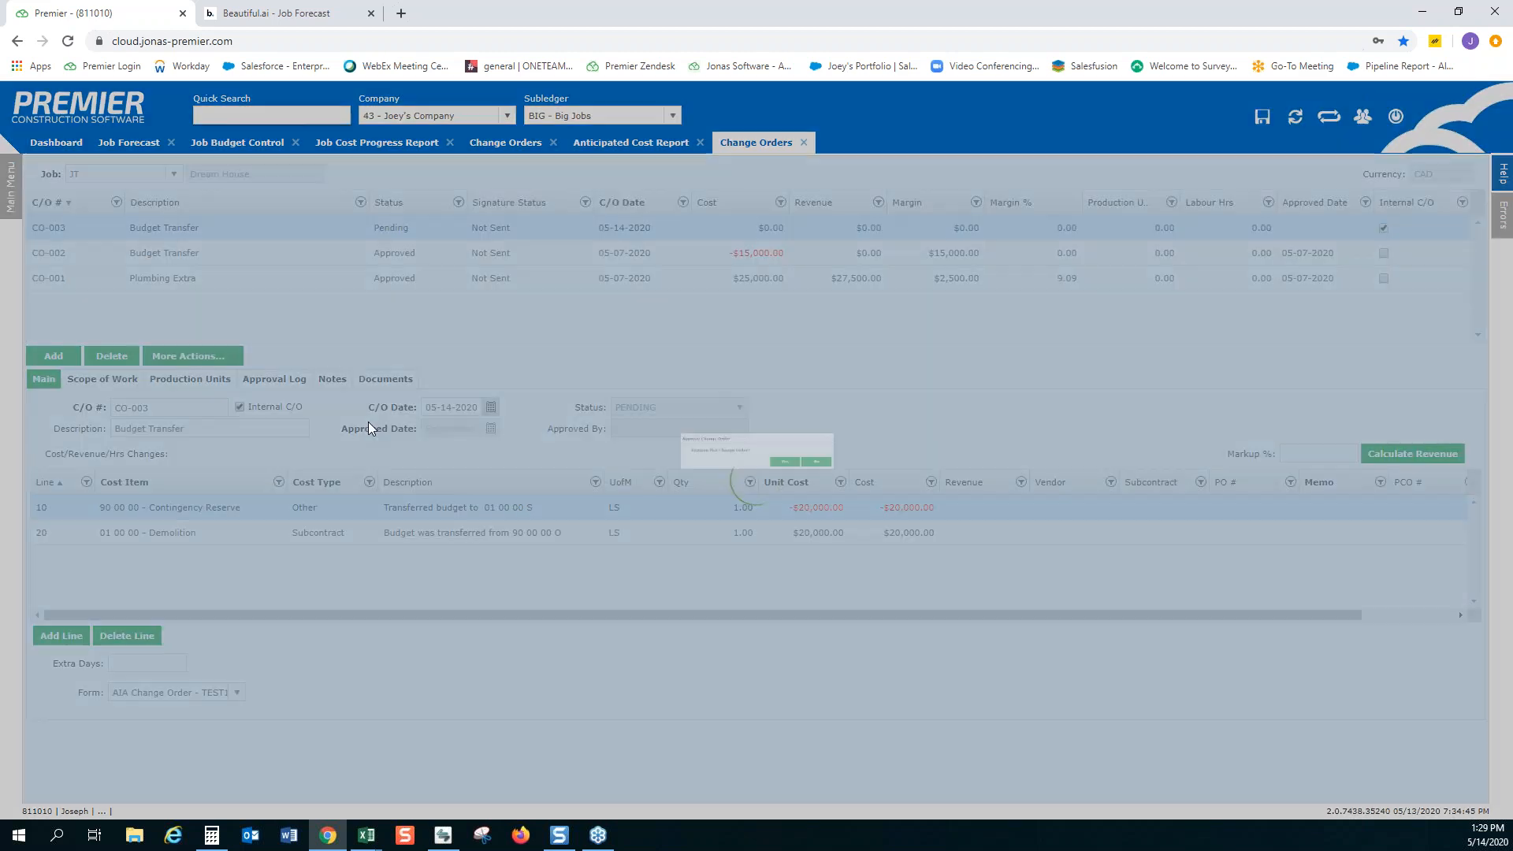
left_click(806, 474)
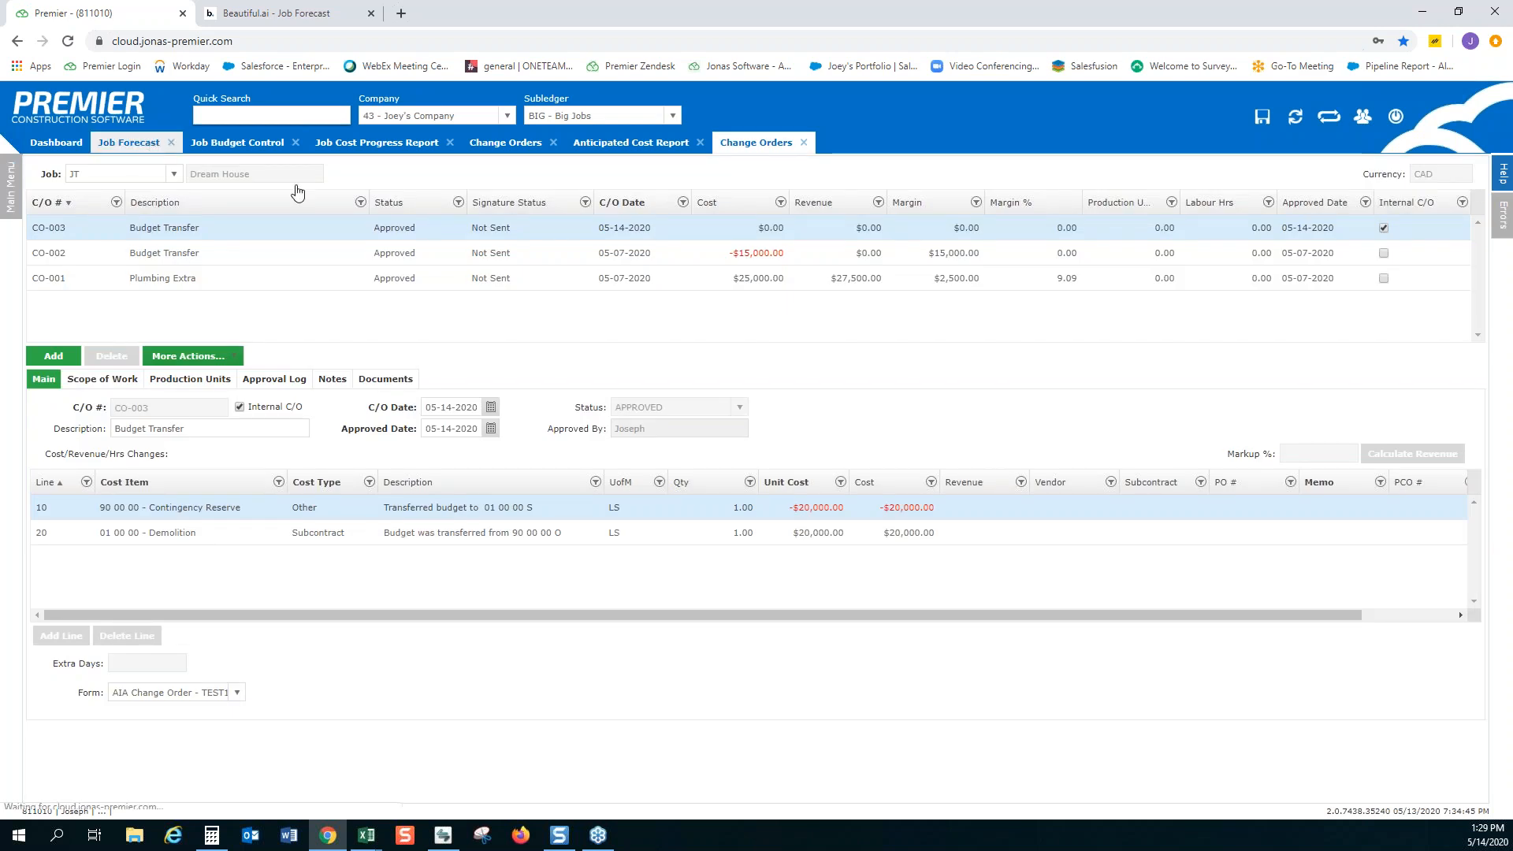
left_click(151, 146)
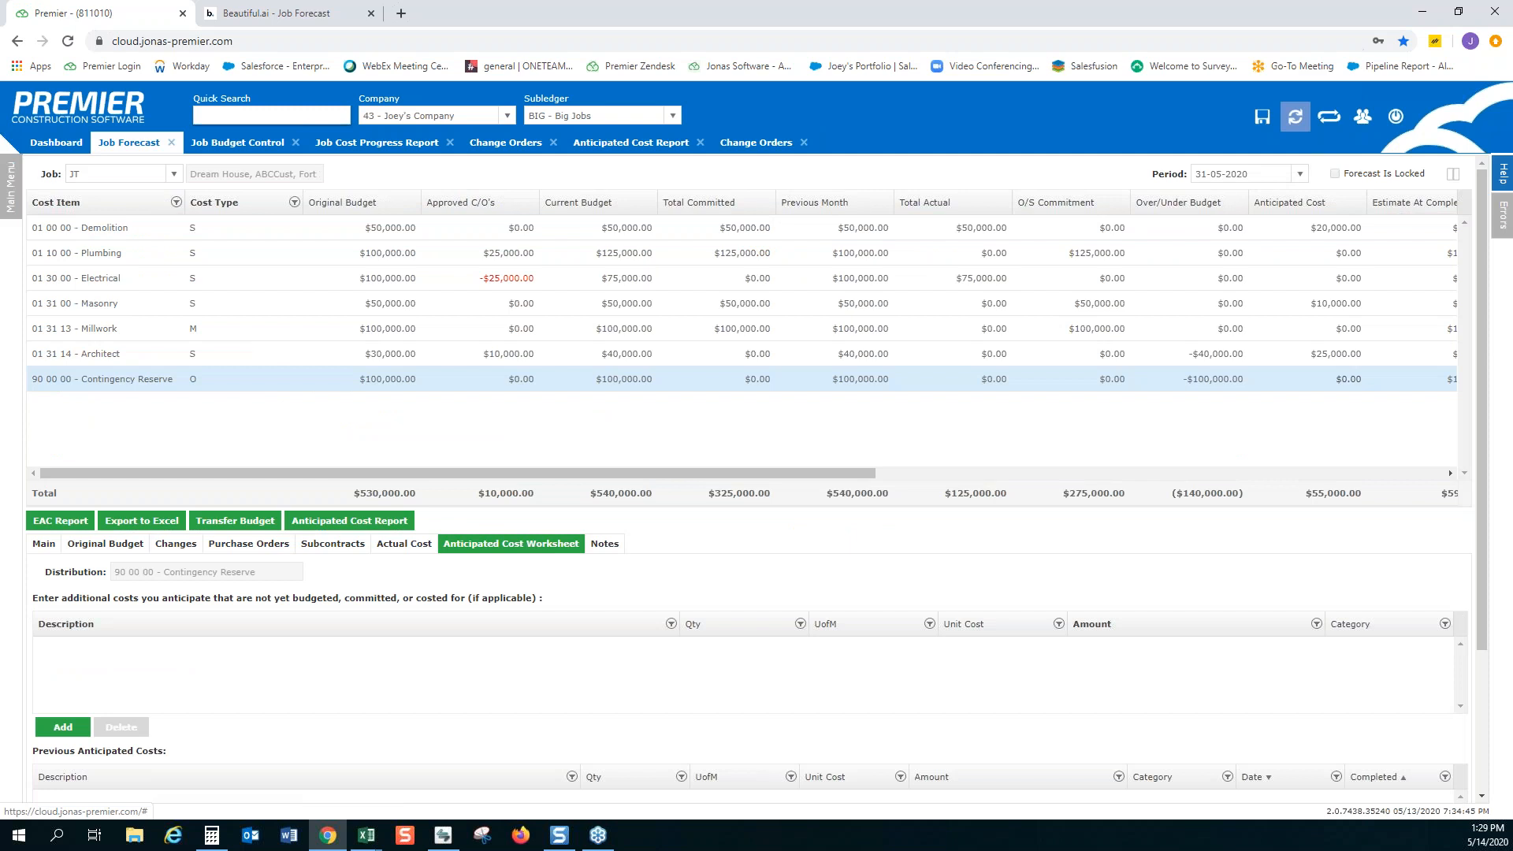
left_click(1297, 120)
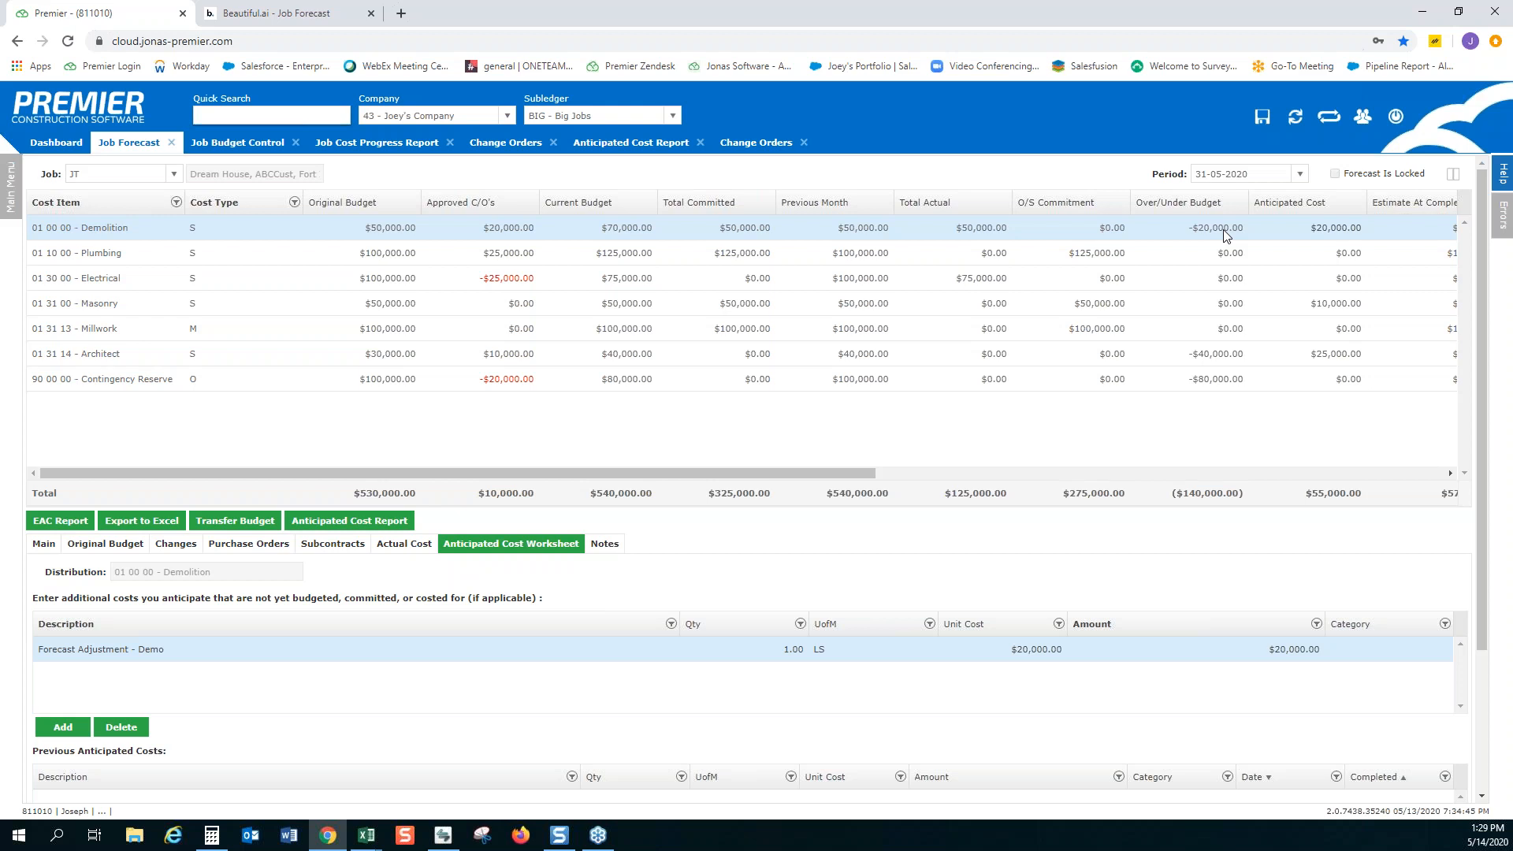
Refresh Job Budget Control and set the Contingency Reserve's new amount to -$40,000
left_click(230, 145)
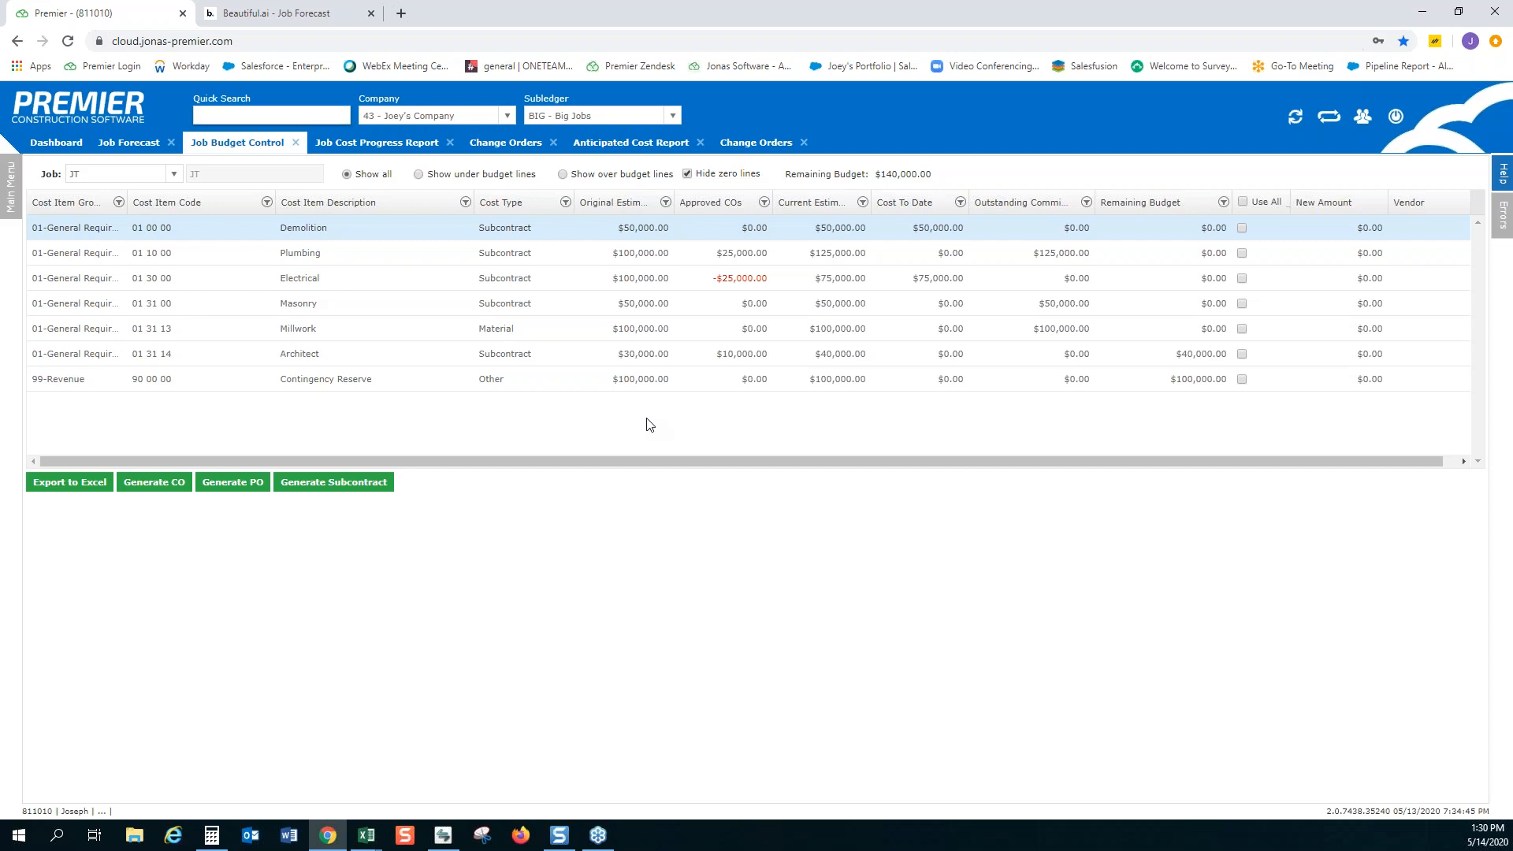
left_click(1295, 118)
left_click(1348, 377)
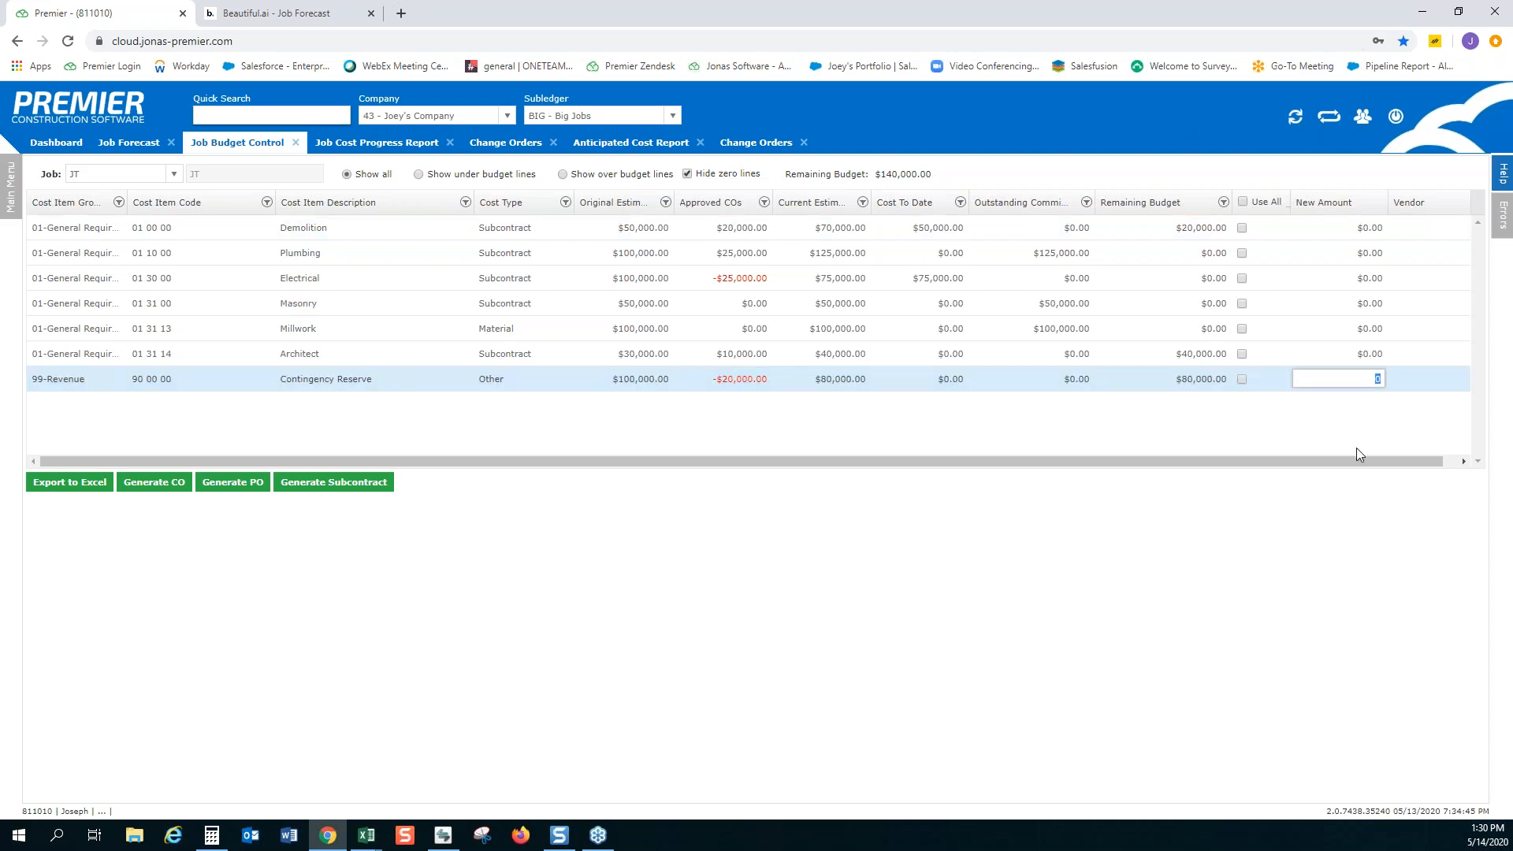
type("-40000")
key("Return")
Set the new amounts for Plumbing and Electrical to $20,000 each, accepting the over-budget warnings
left_click(1355, 253)
type("20000")
left_click(1330, 277)
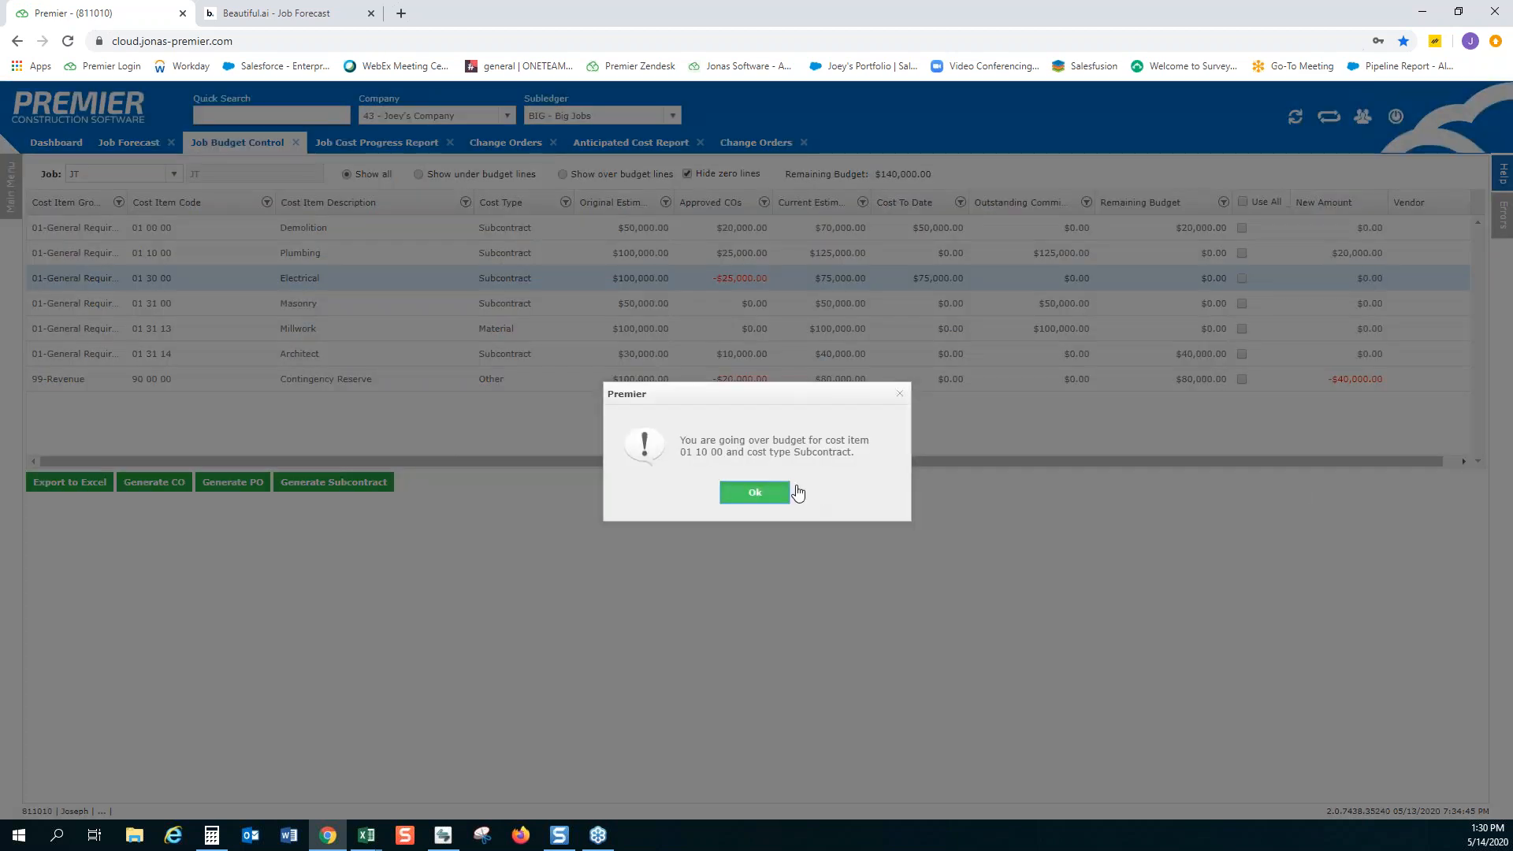
key("Return")
type("20,000")
key("Return")
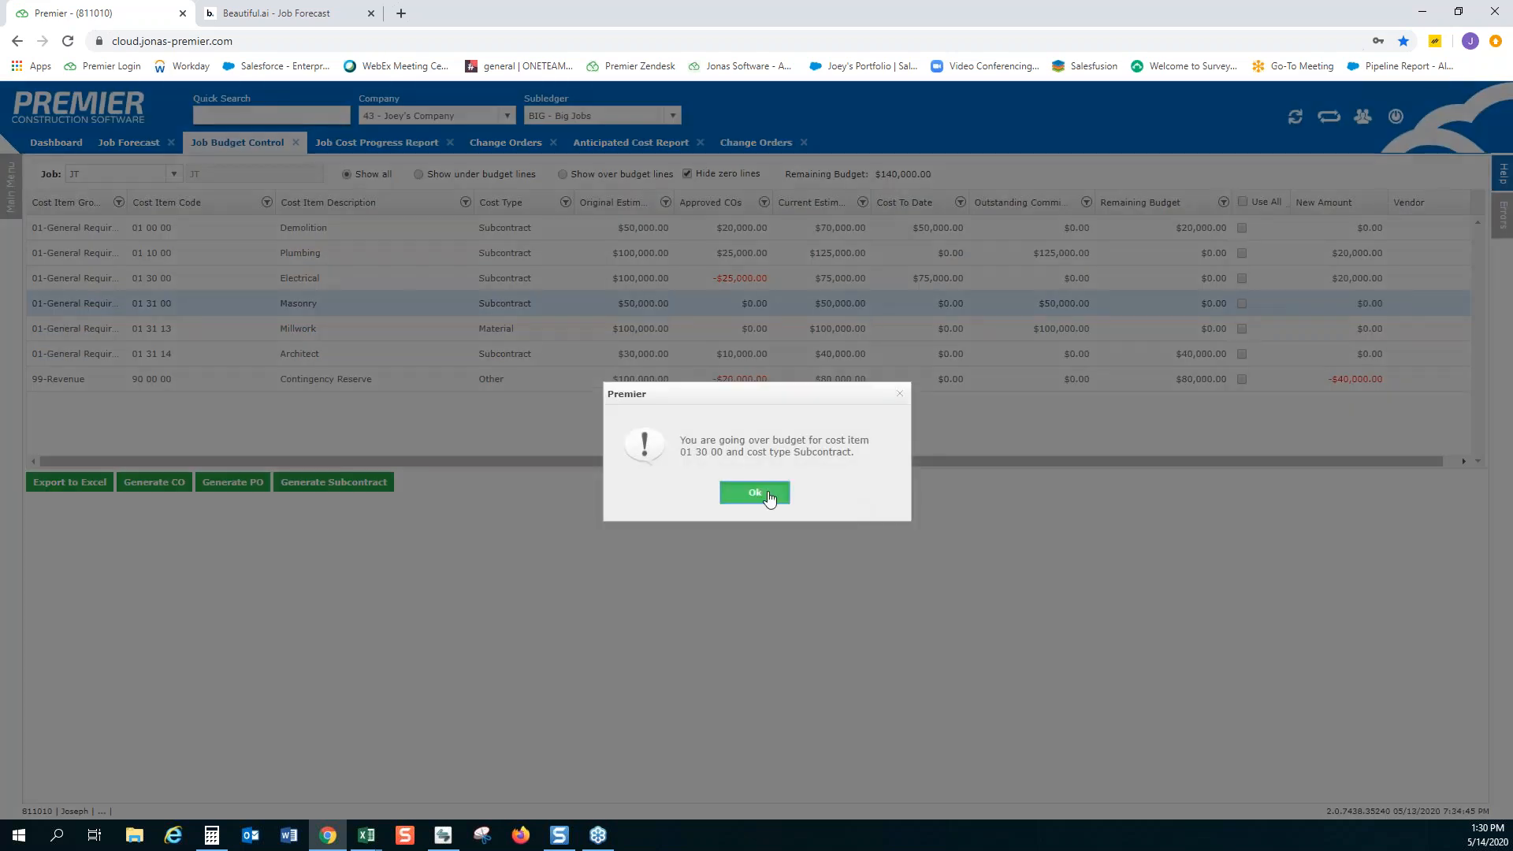
left_click(769, 495)
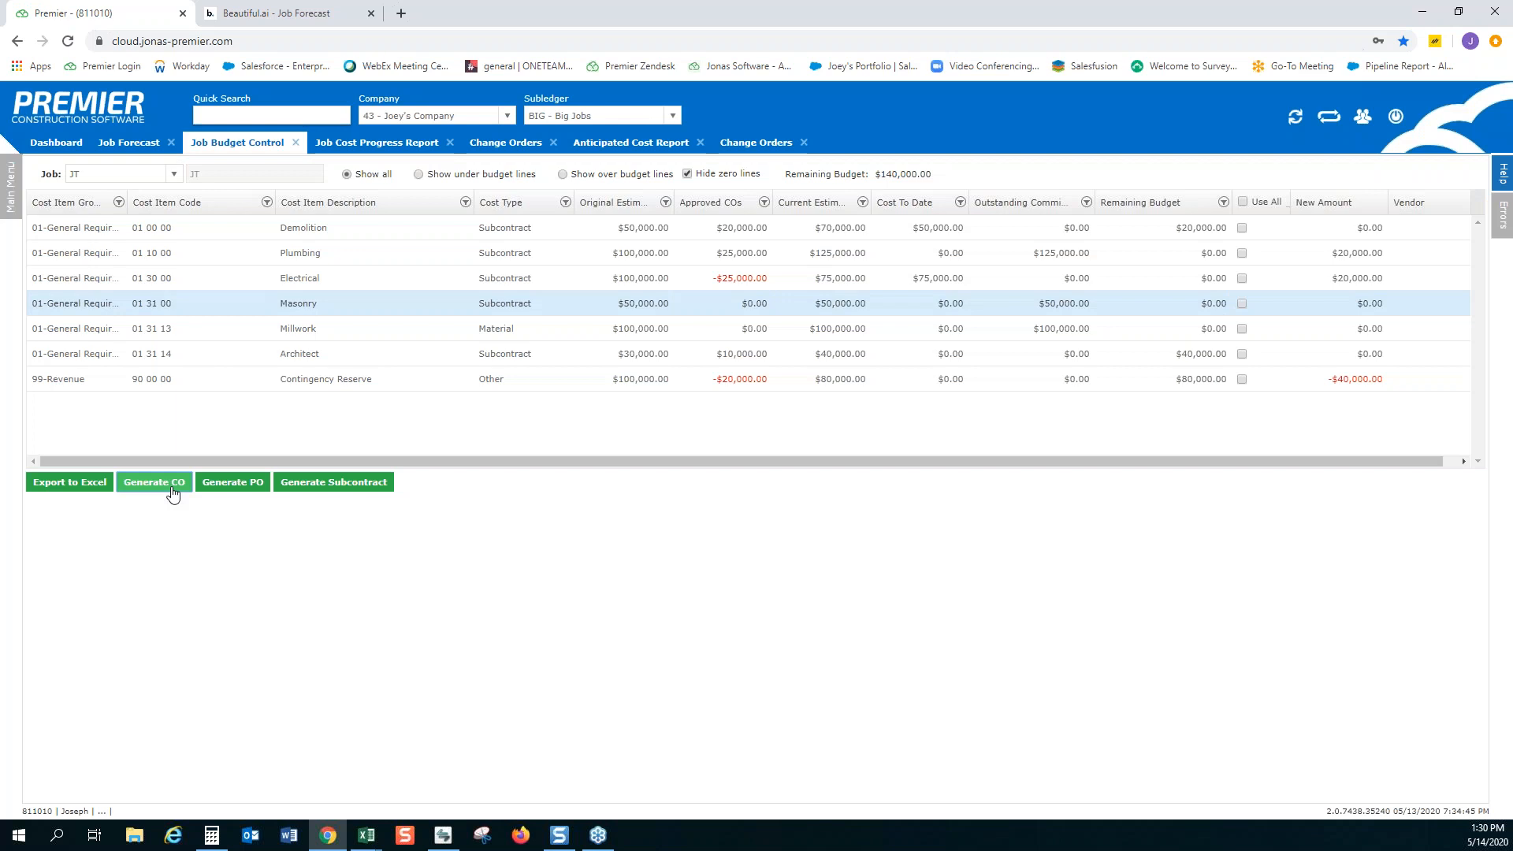
Generate a change order from the new budget amounts and mark it as an internal C/O
left_click(173, 494)
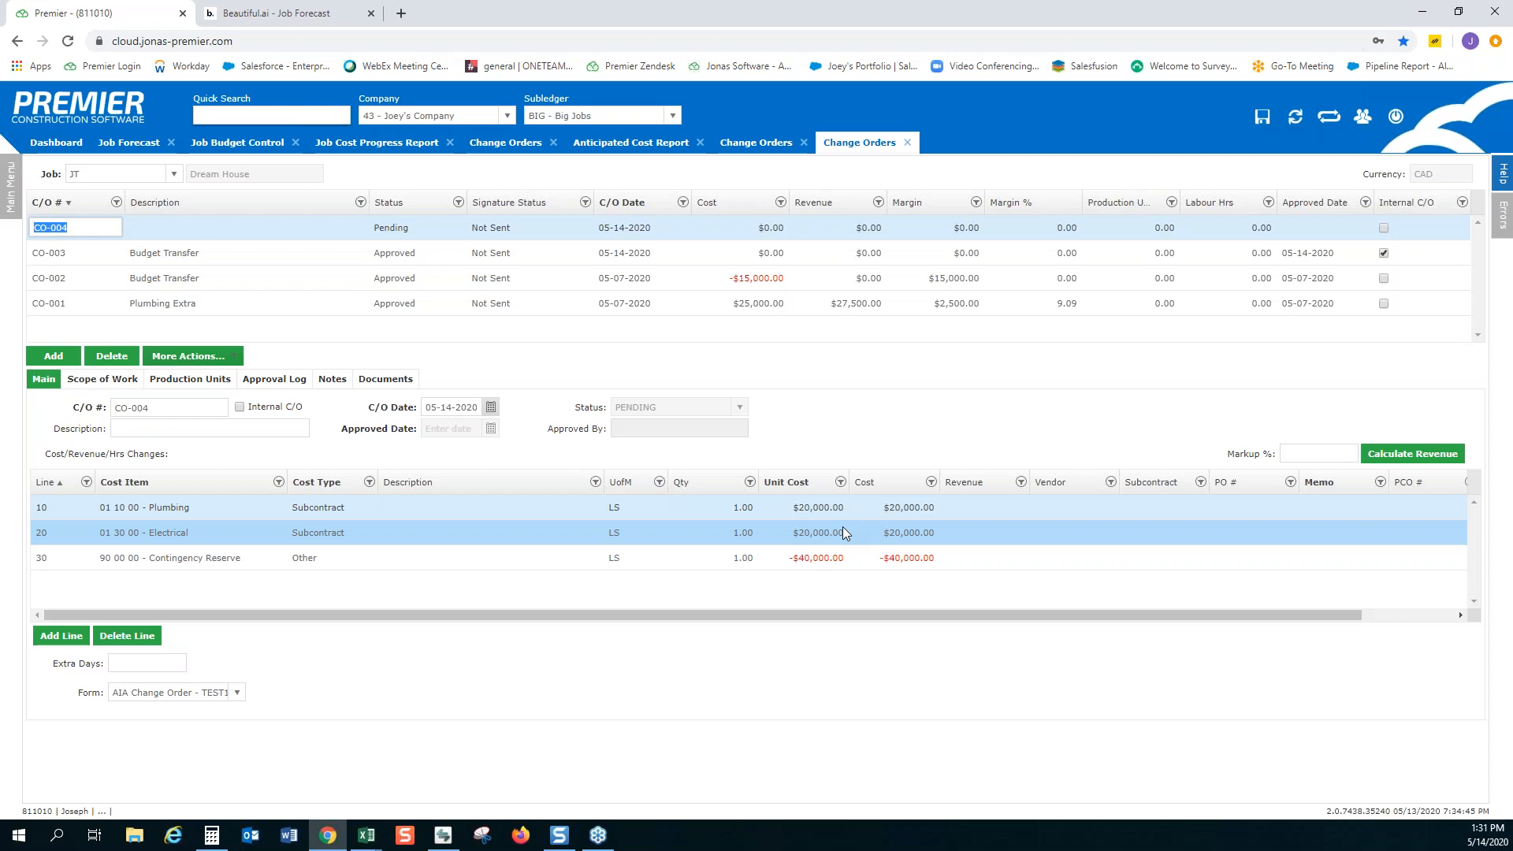
left_click(860, 423)
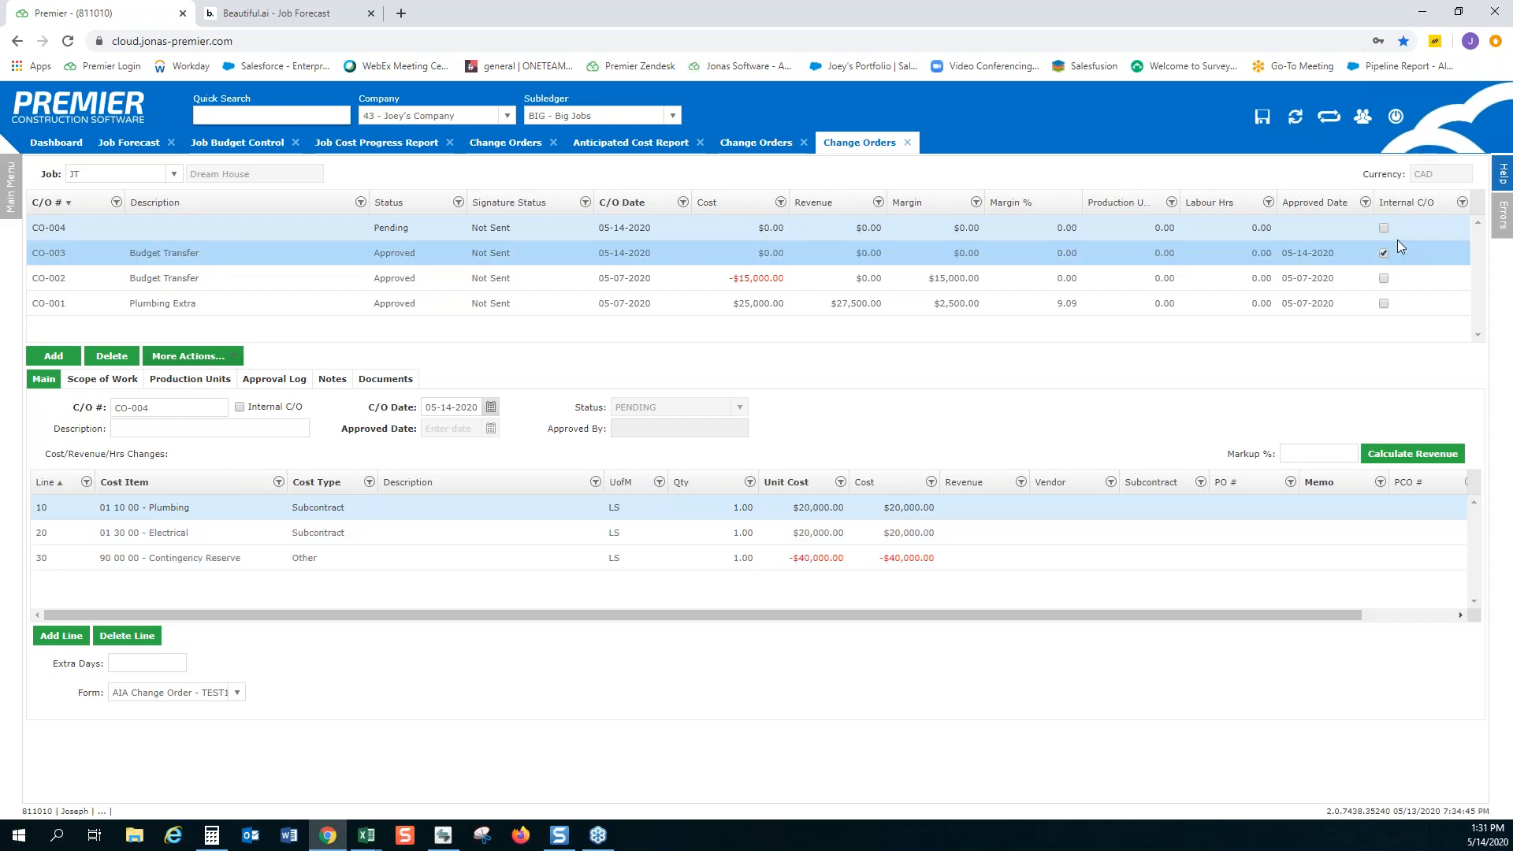
left_click(1423, 236)
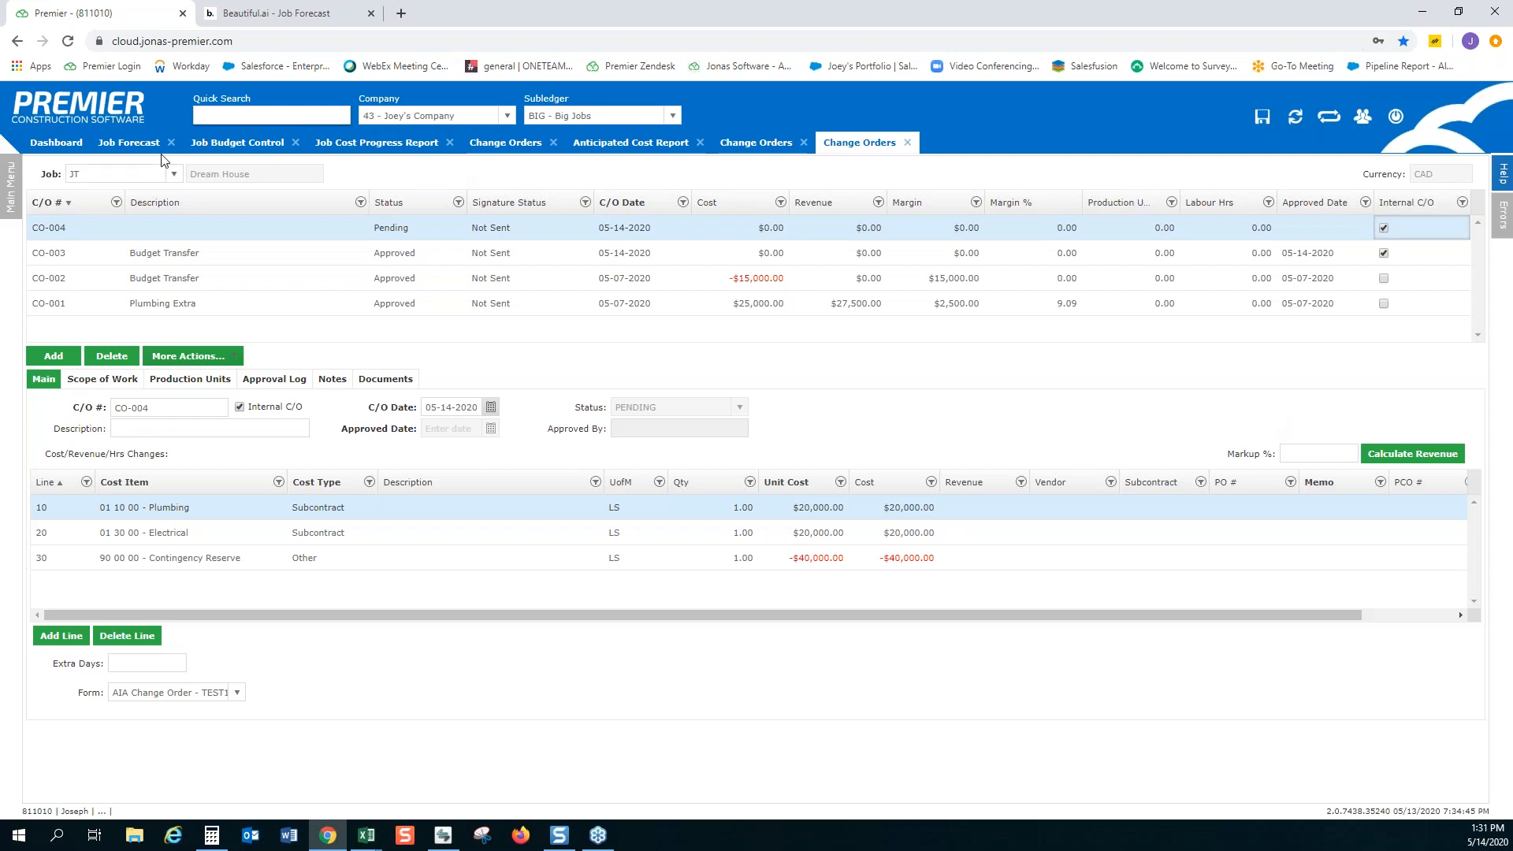
Review Demolition's approved changes in the Job Forecast, check the Job Cost Progress Report, and return to the forecast
left_click(132, 149)
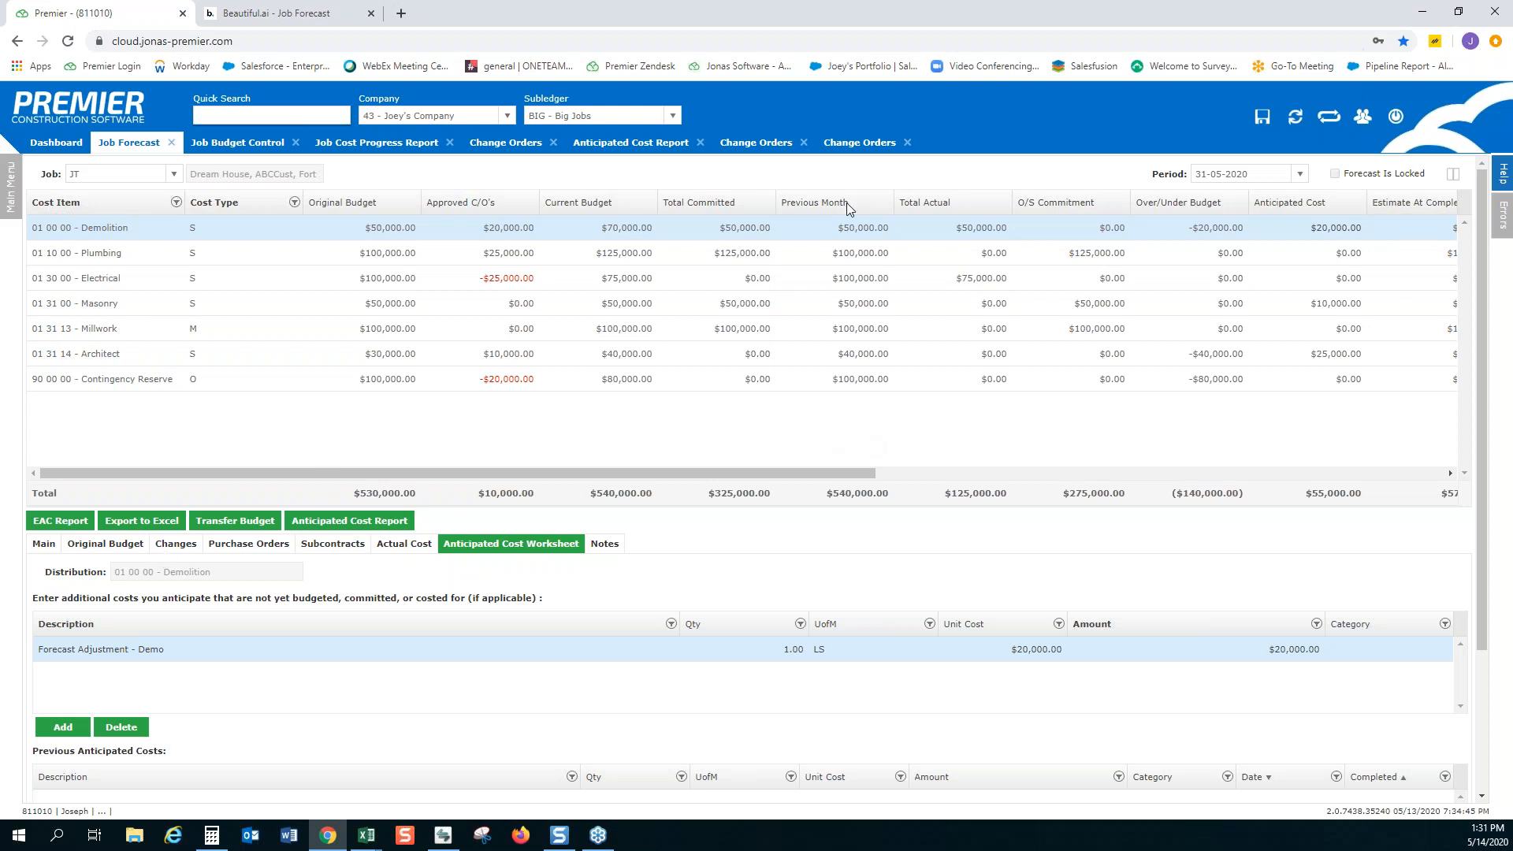
left_click(178, 547)
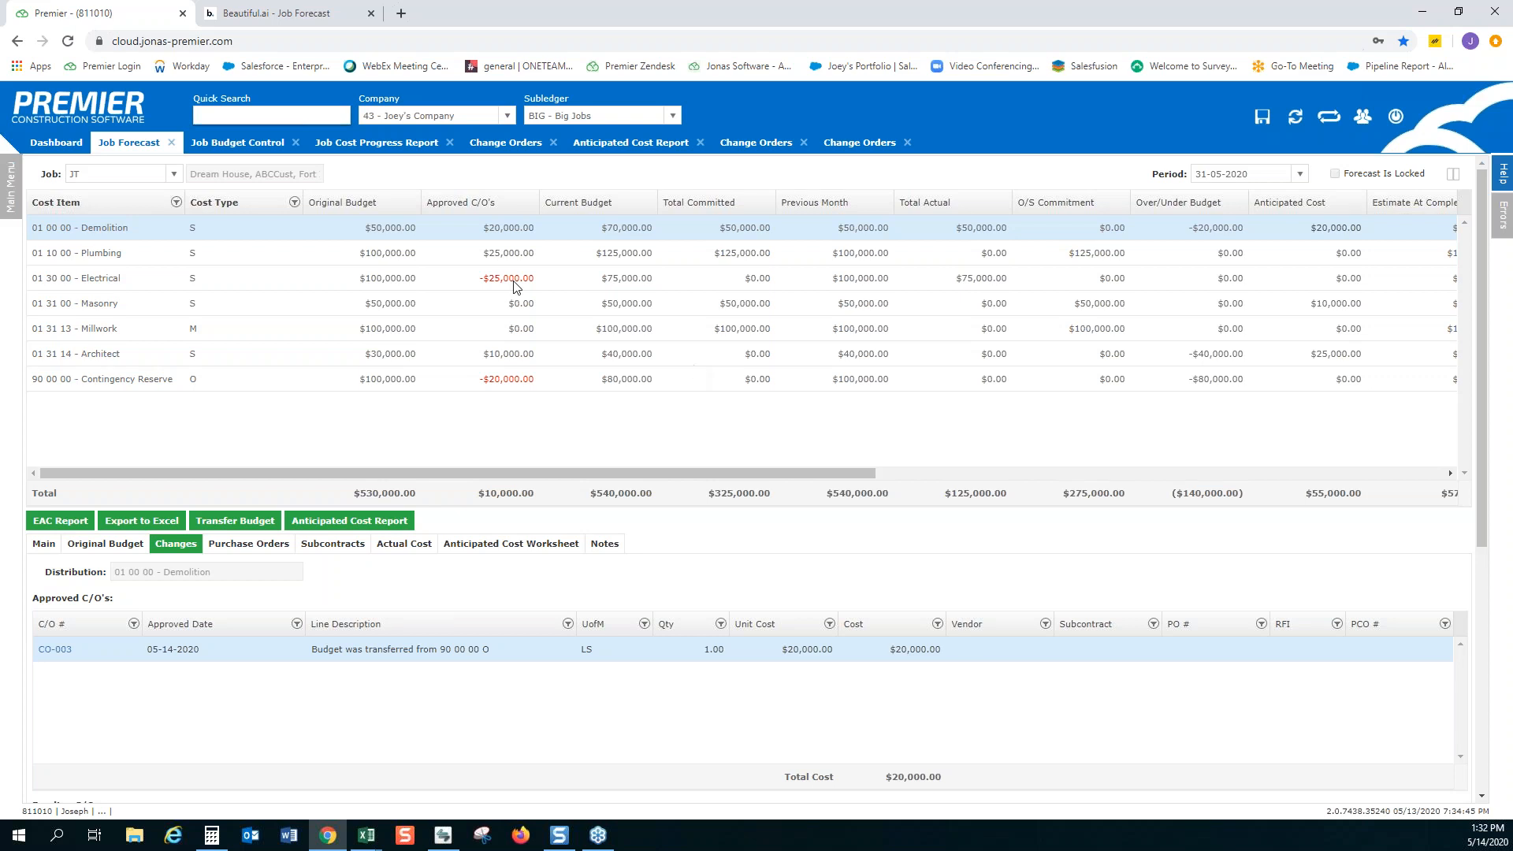
left_click(397, 148)
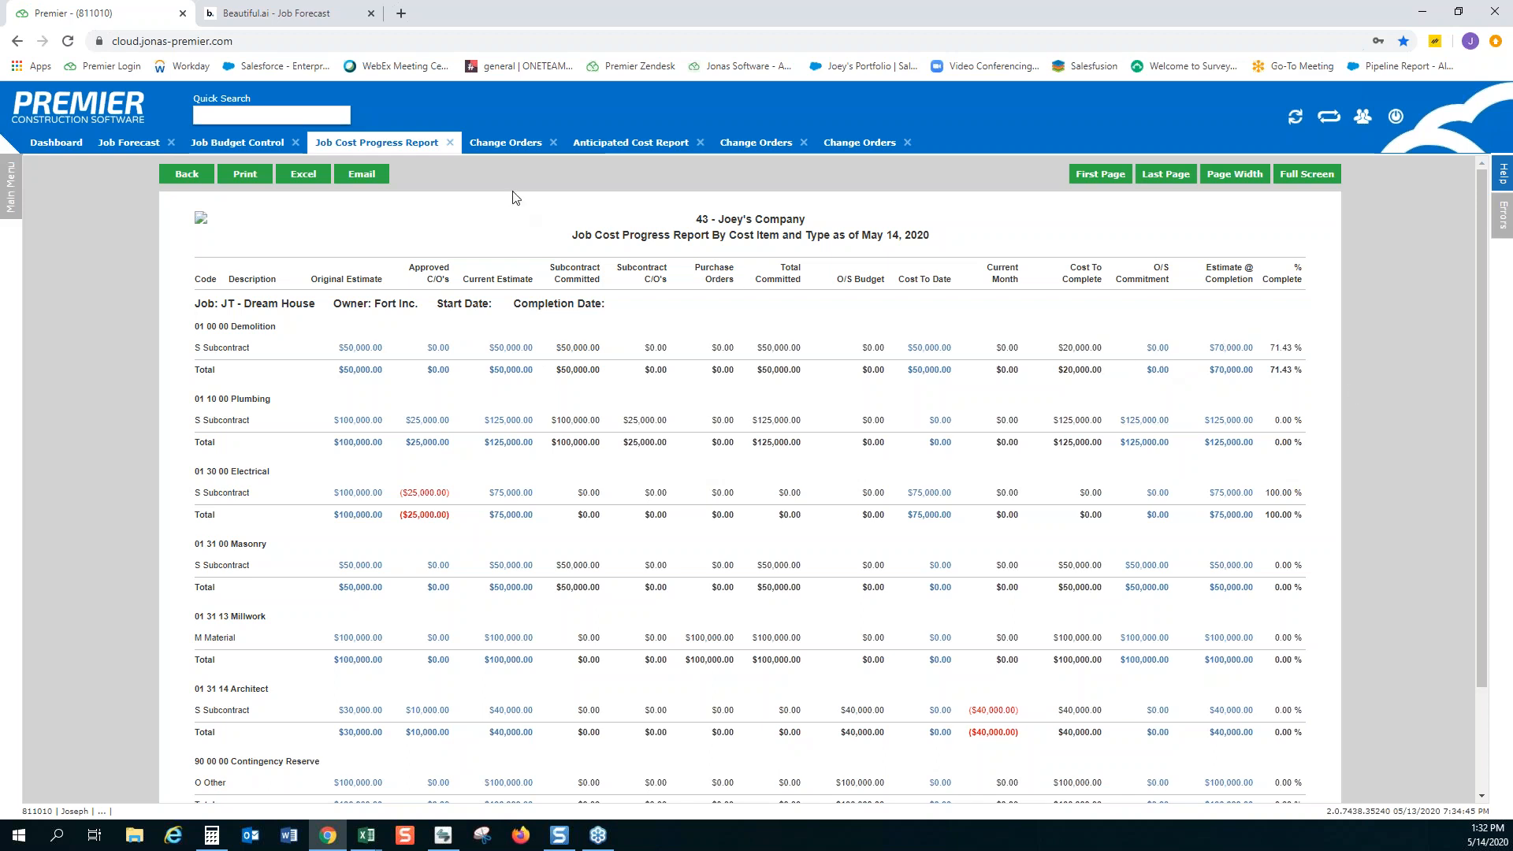
left_click(130, 148)
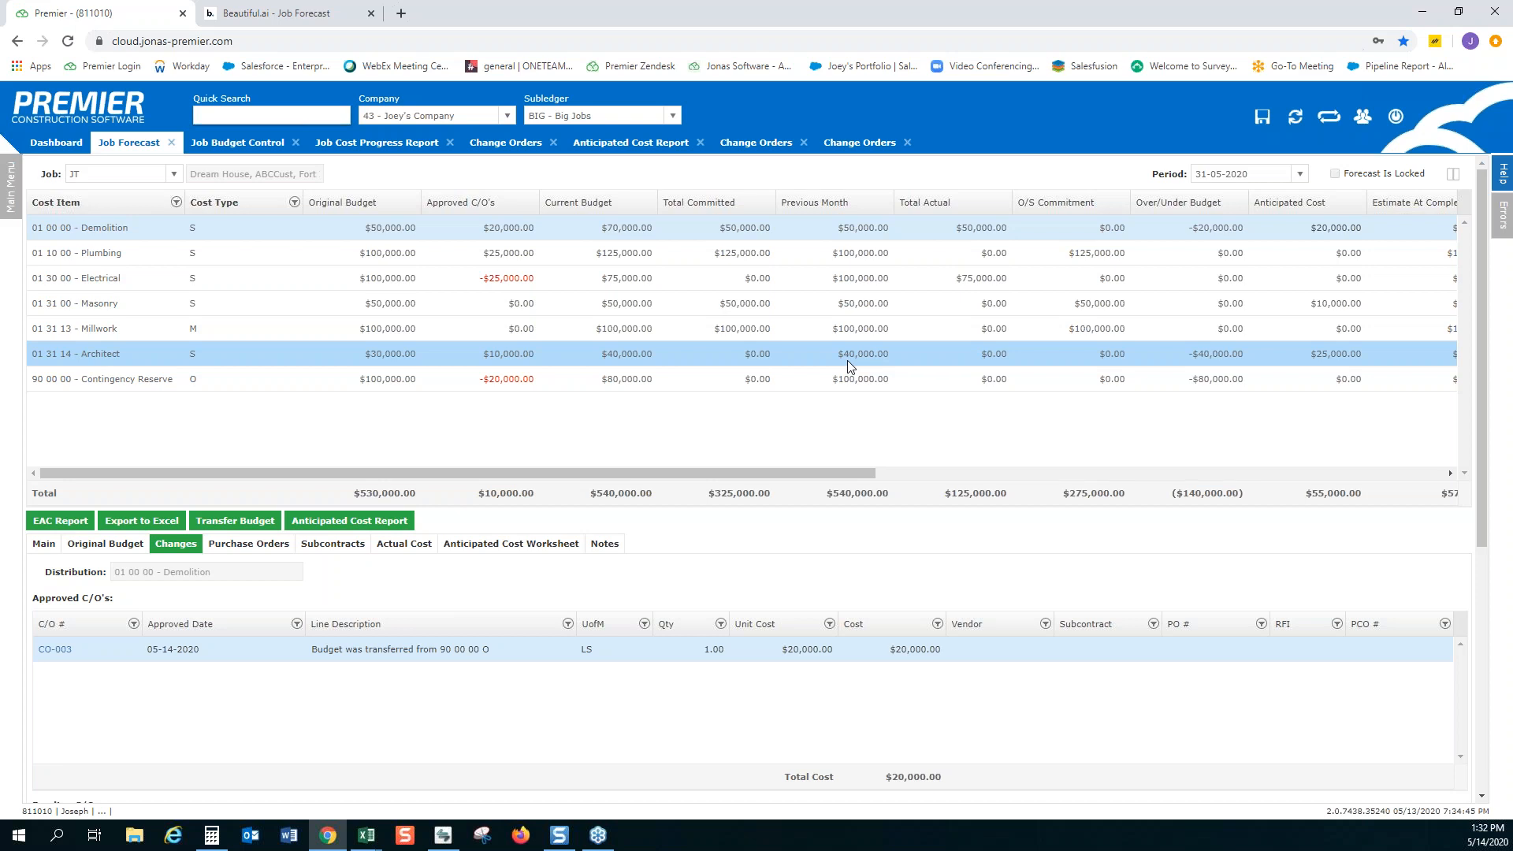
Open the forecast's column chooser and add M-2-M Variance to the visible columns
left_click(1454, 181)
scroll(912, 406, "down", 1)
scroll(910, 419, "up", 1)
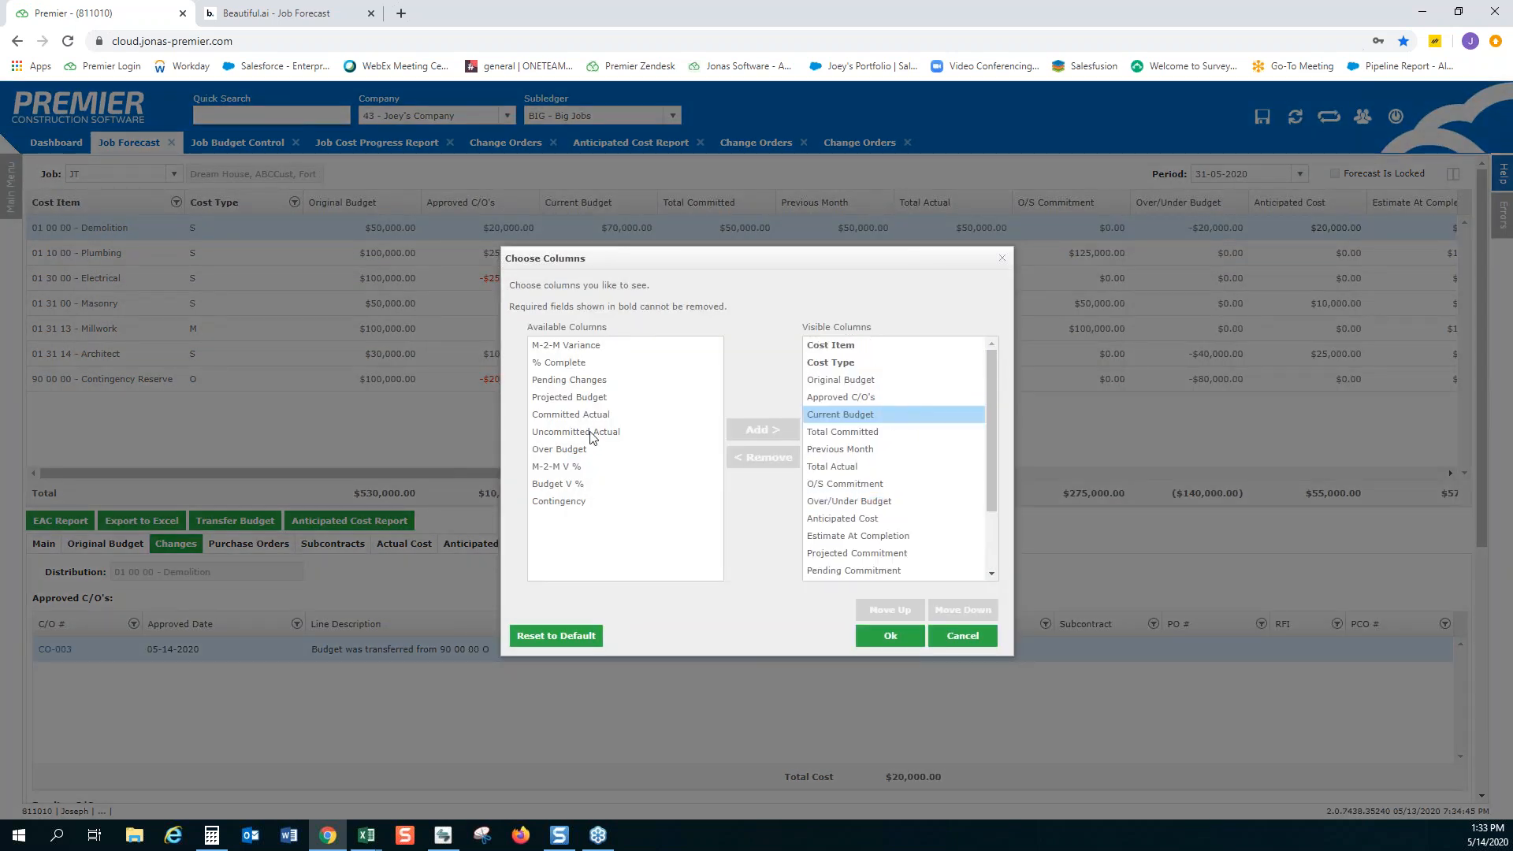
left_click(595, 350)
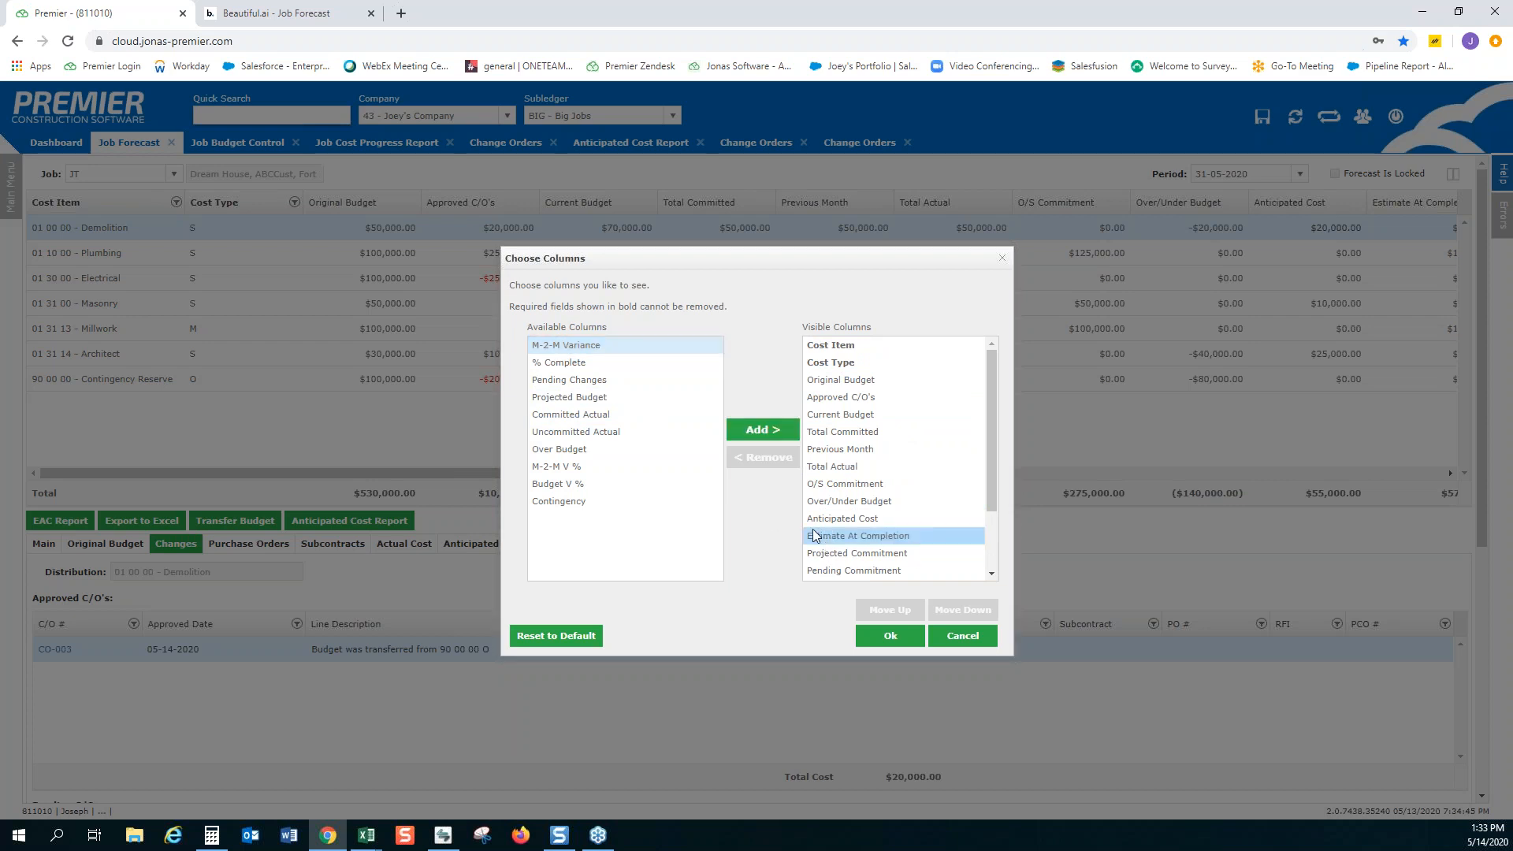
left_click(777, 436)
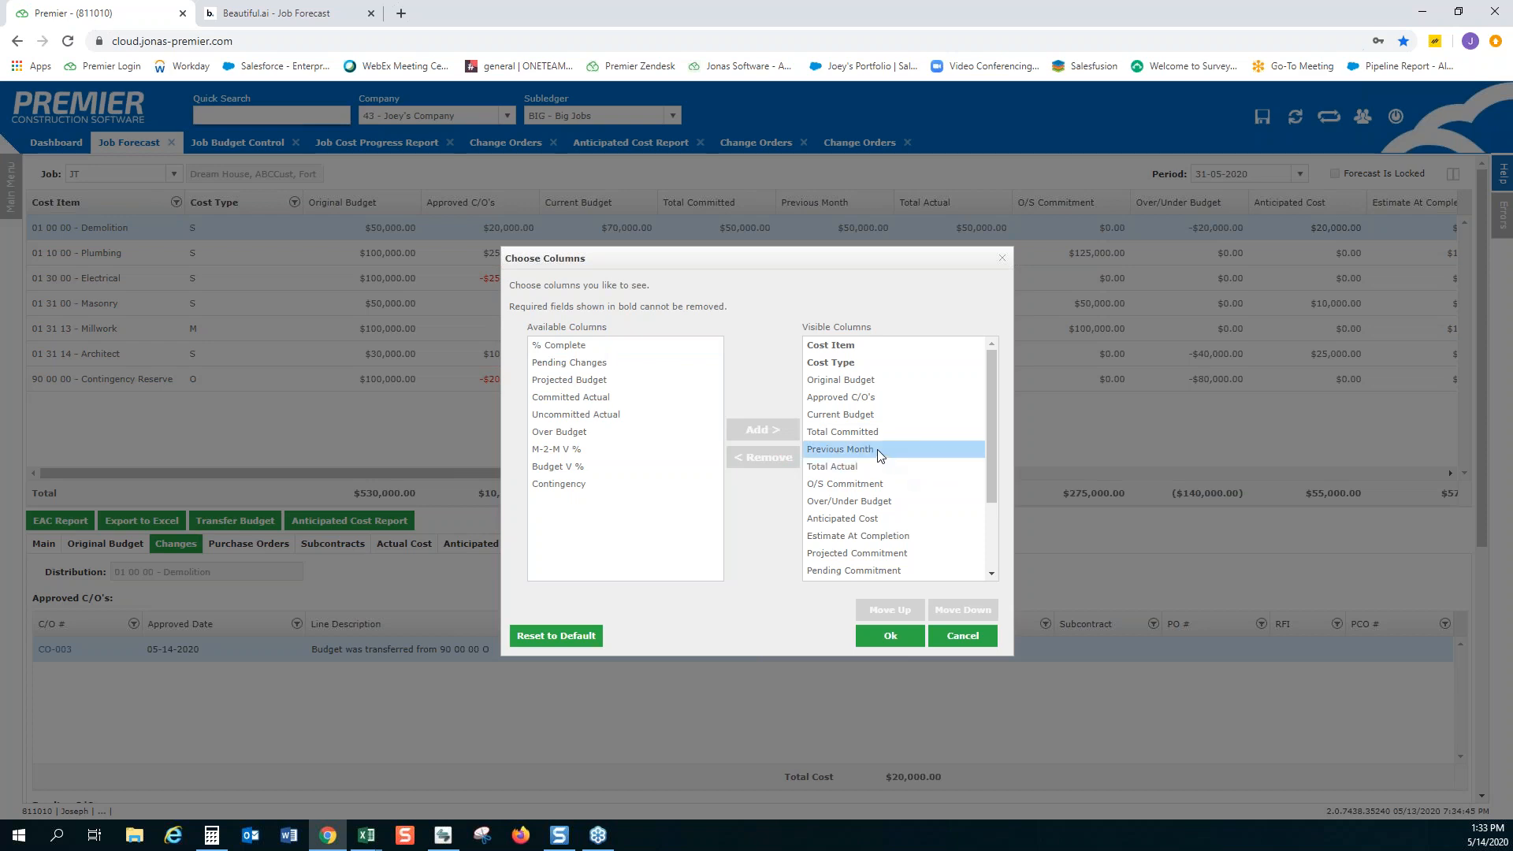
Remove Projected Commitment and Pending Commitment from the visible forecast columns
scroll(883, 461, "down", 2)
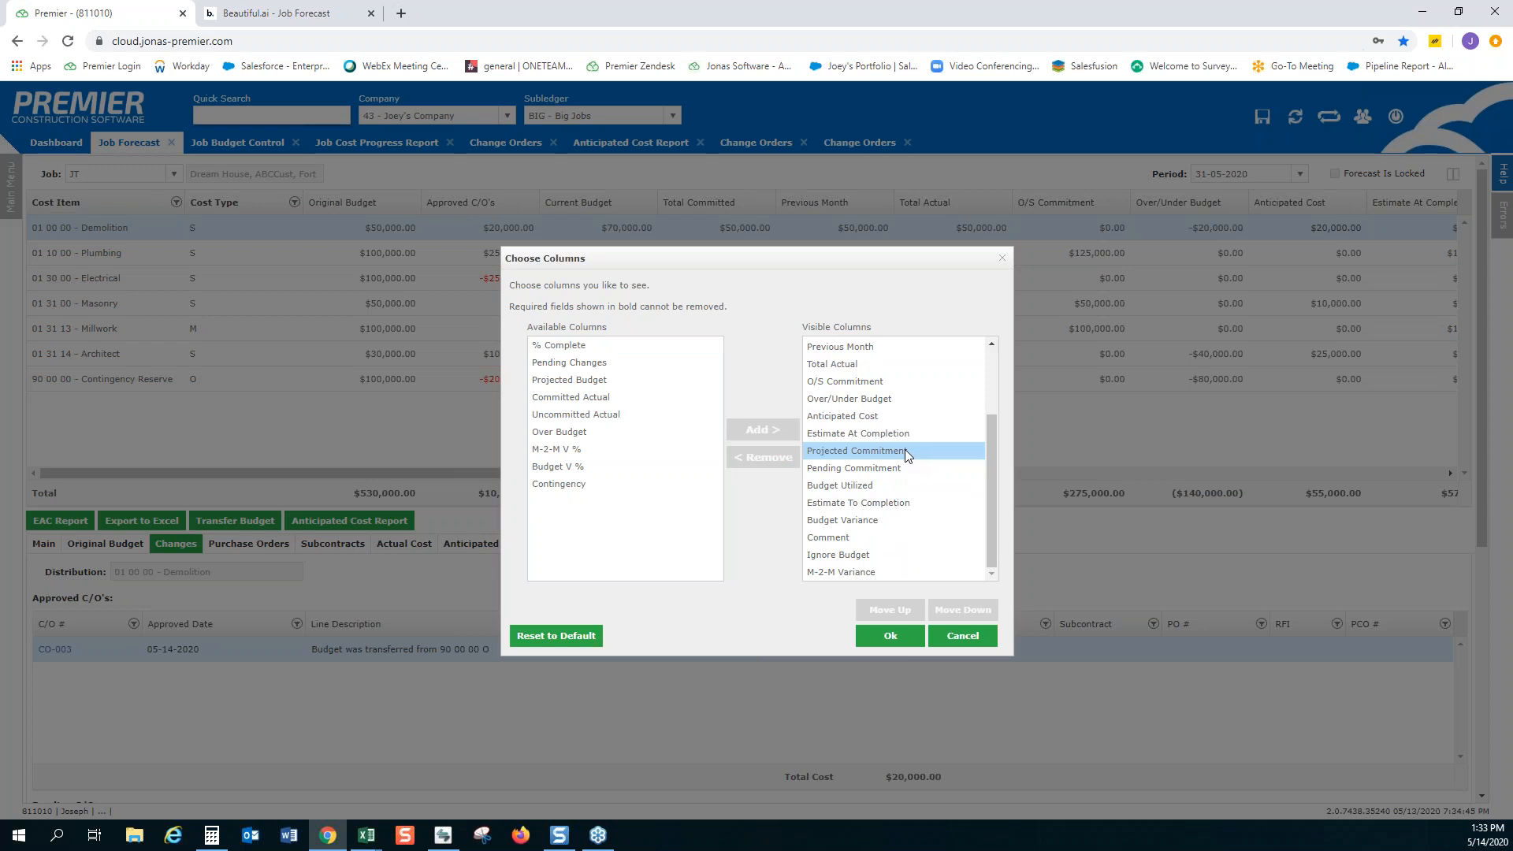
left_click(904, 449)
left_click(763, 457)
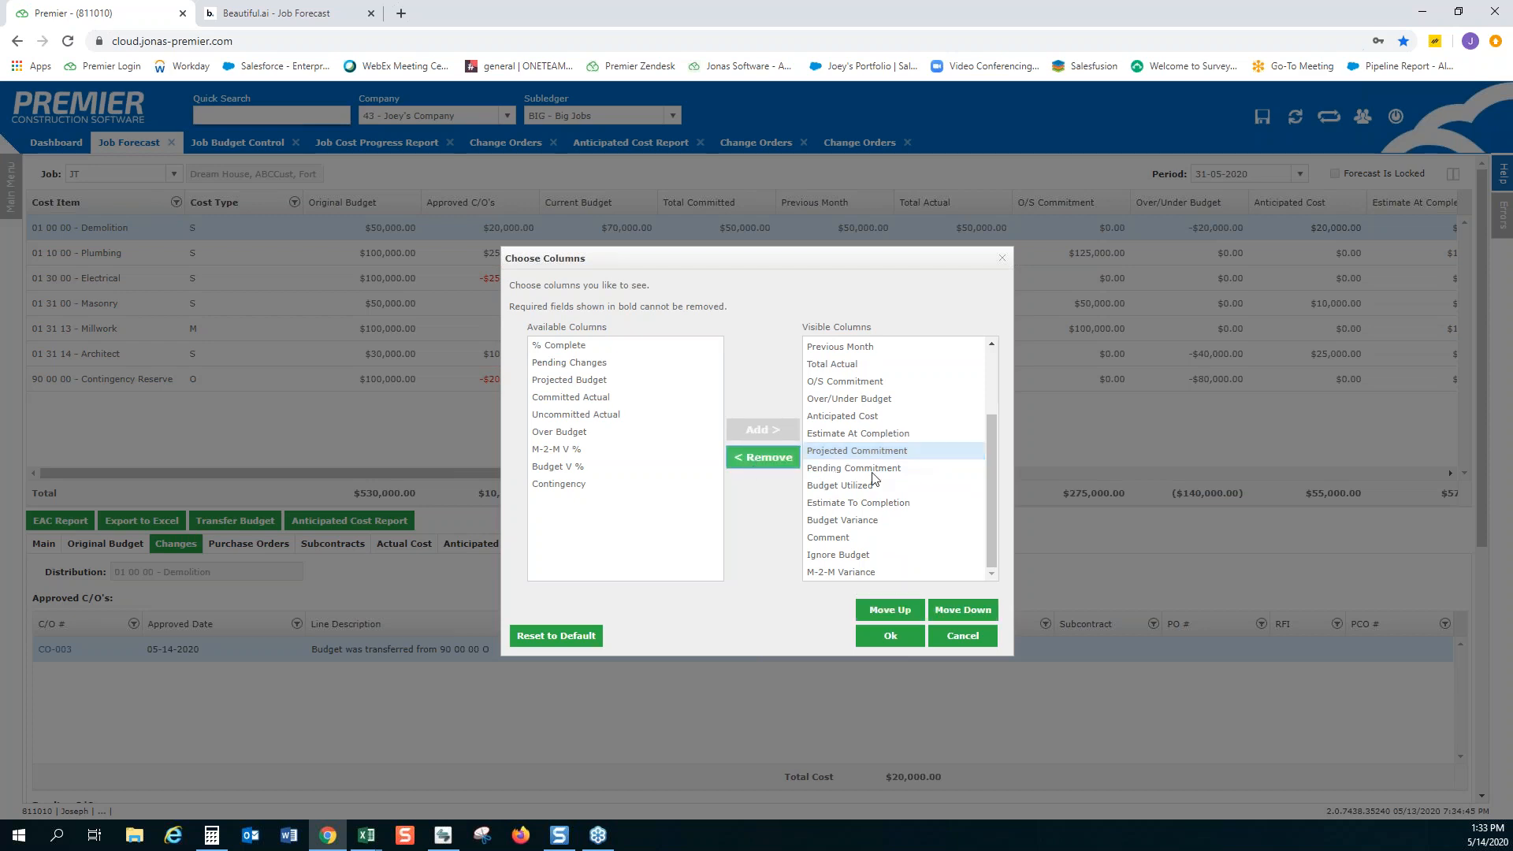
left_click(878, 470)
left_click(757, 458)
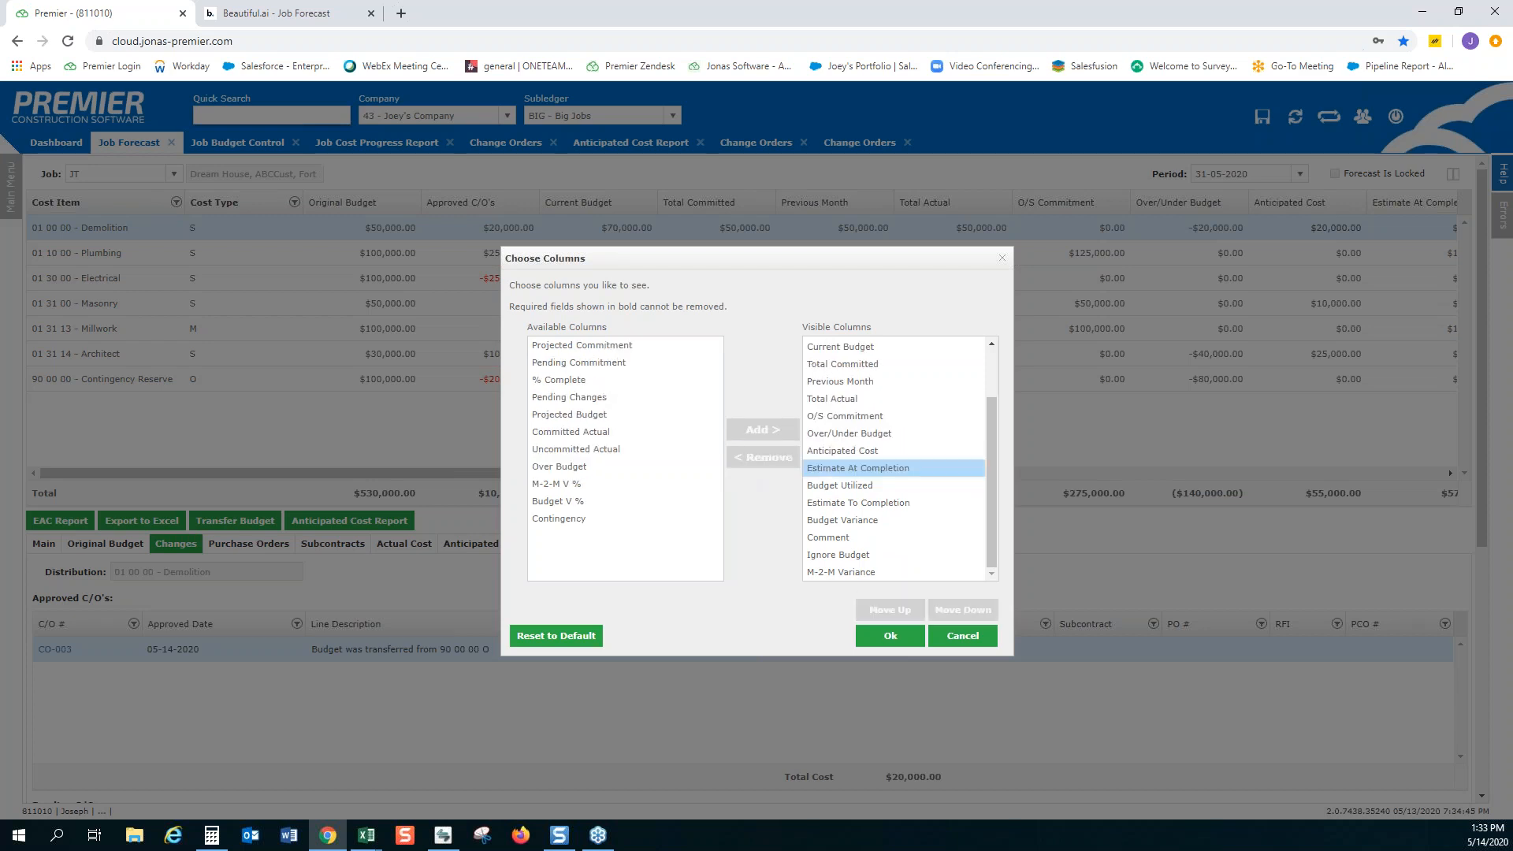
Move Total Actual above Previous Month in the visible columns list and apply the column selection
scroll(886, 450, "up", 3)
scroll(894, 473, "down", 2)
left_click(897, 485)
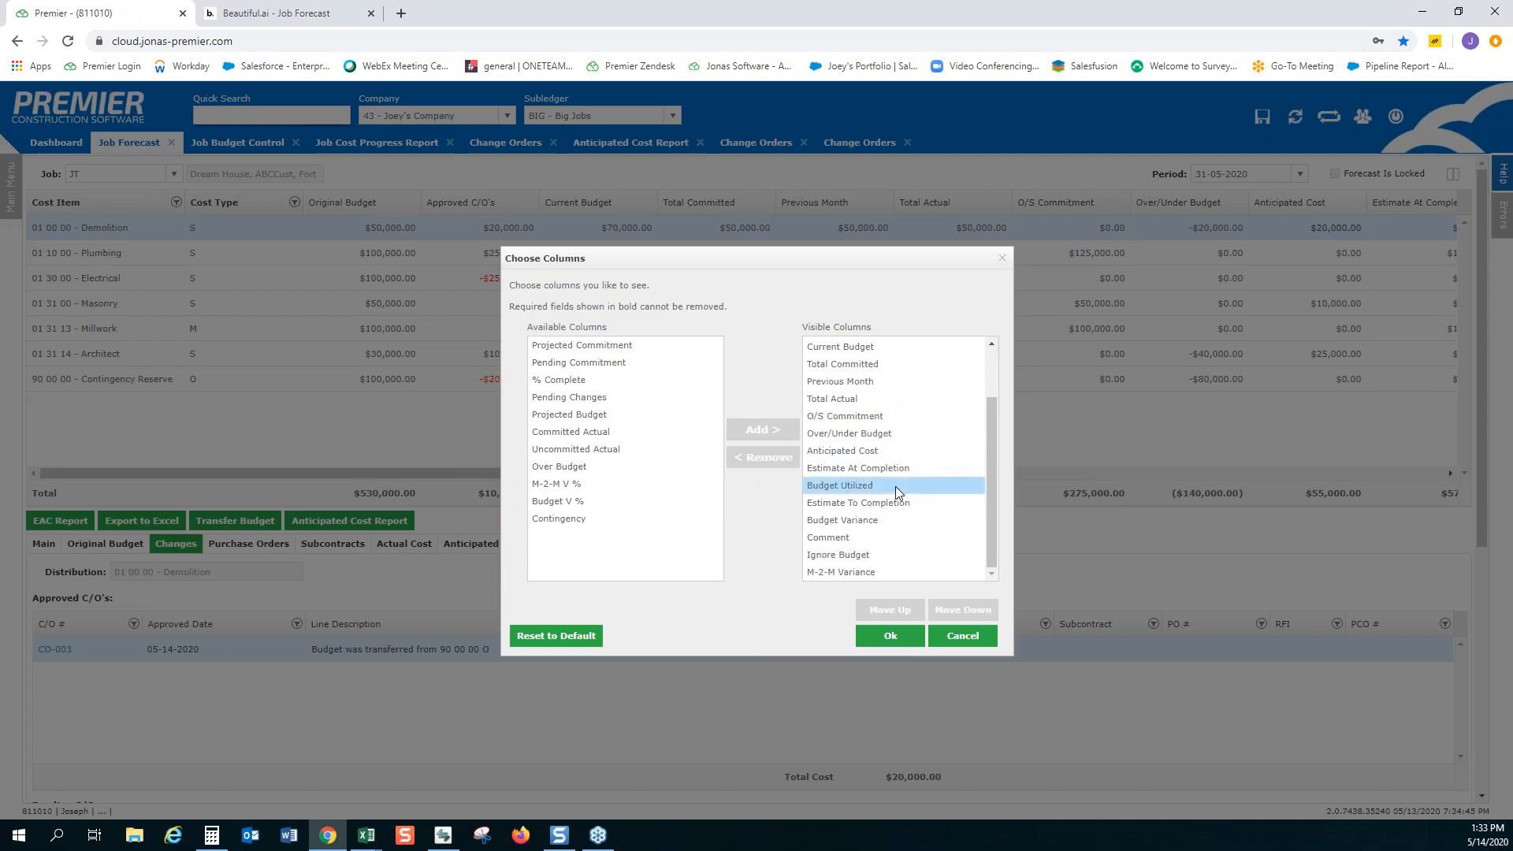
left_click(886, 522)
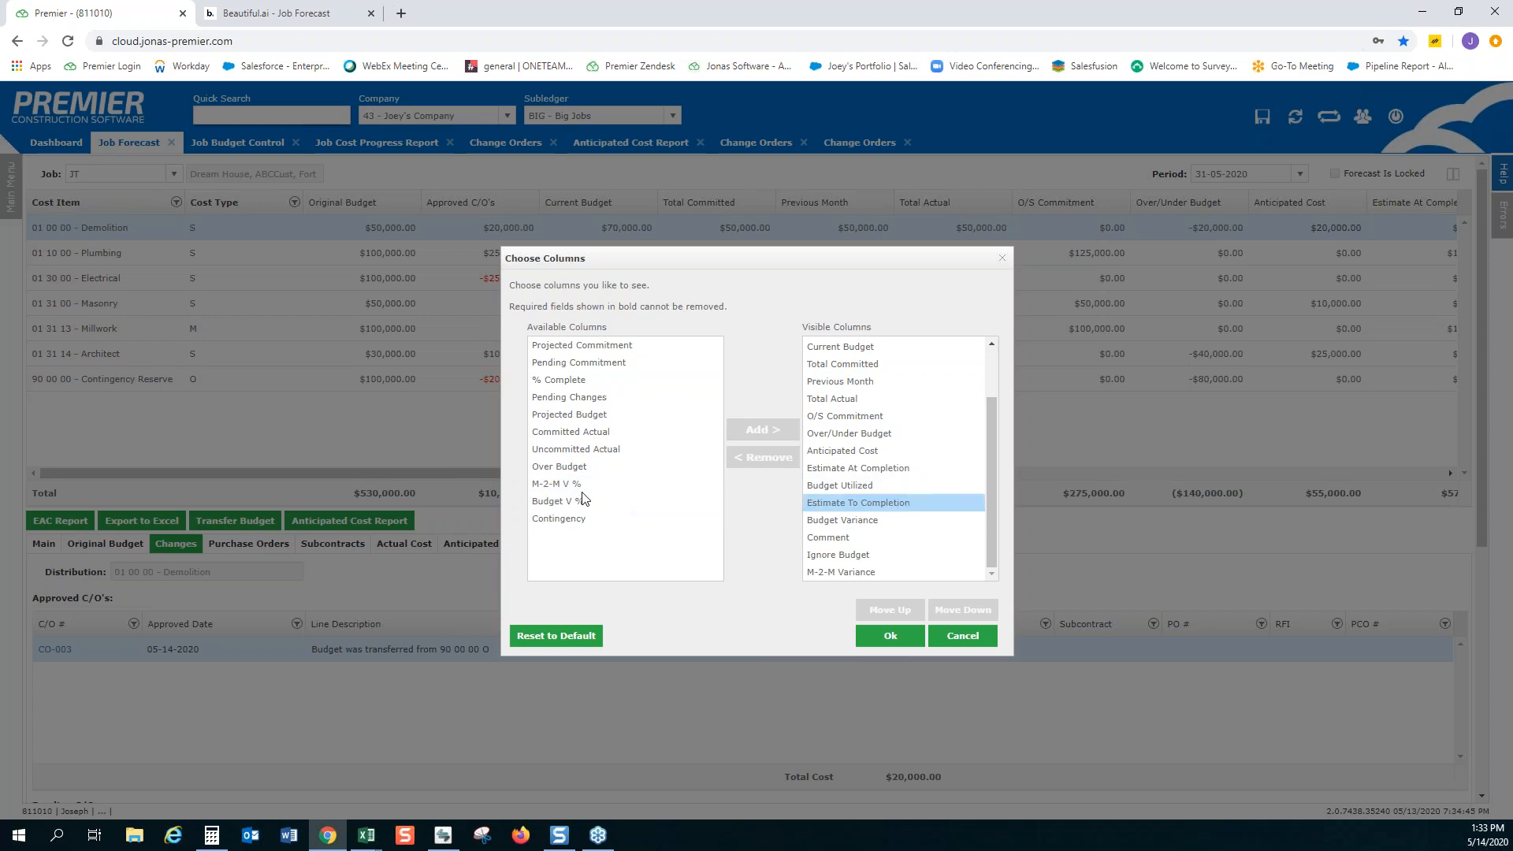
scroll(933, 516, "up", 2)
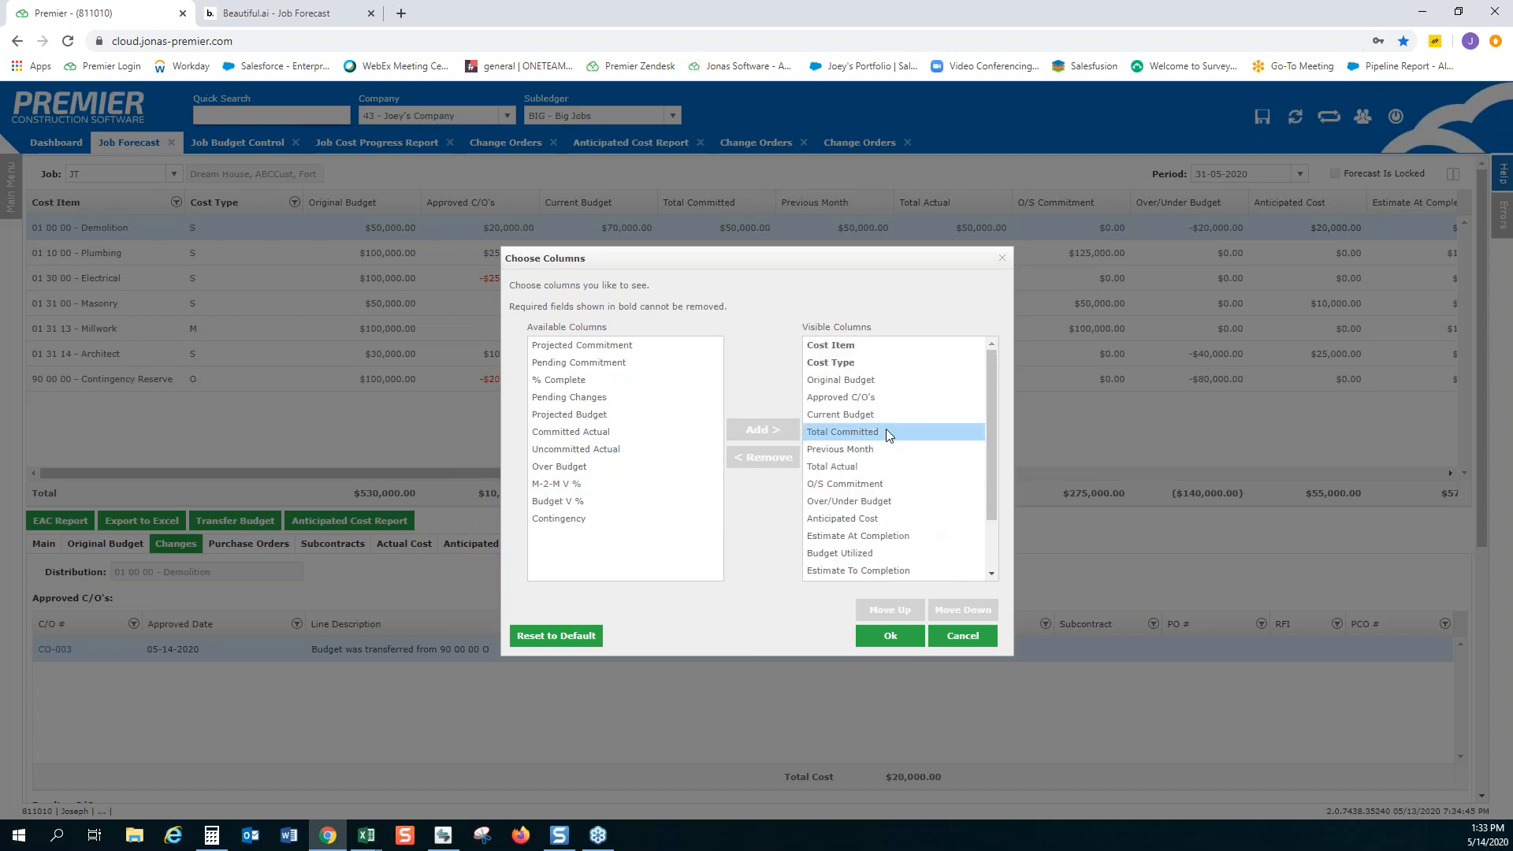
left_click(864, 470)
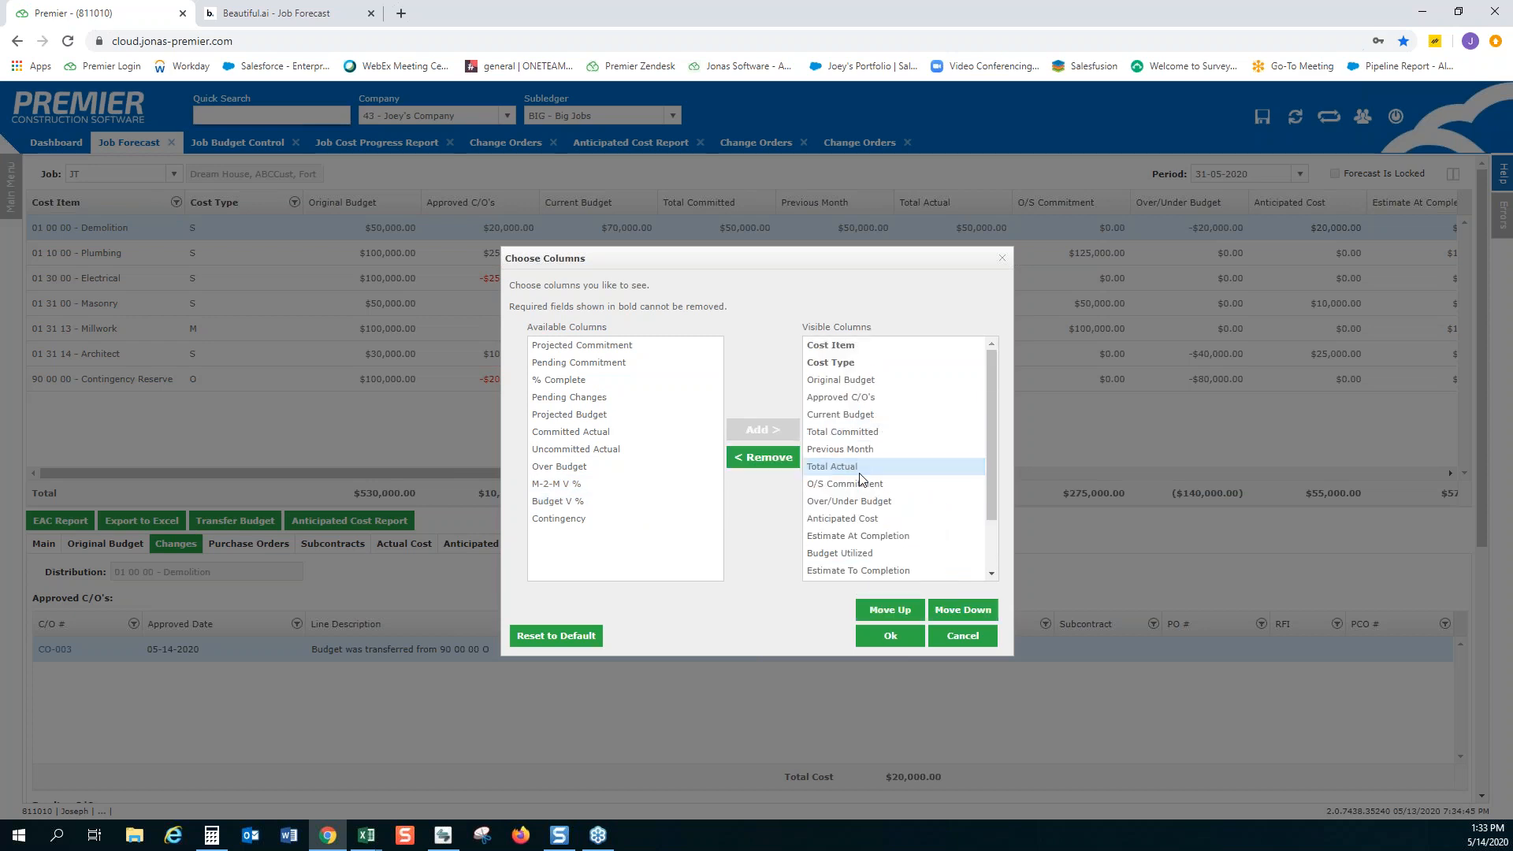
left_click(890, 611)
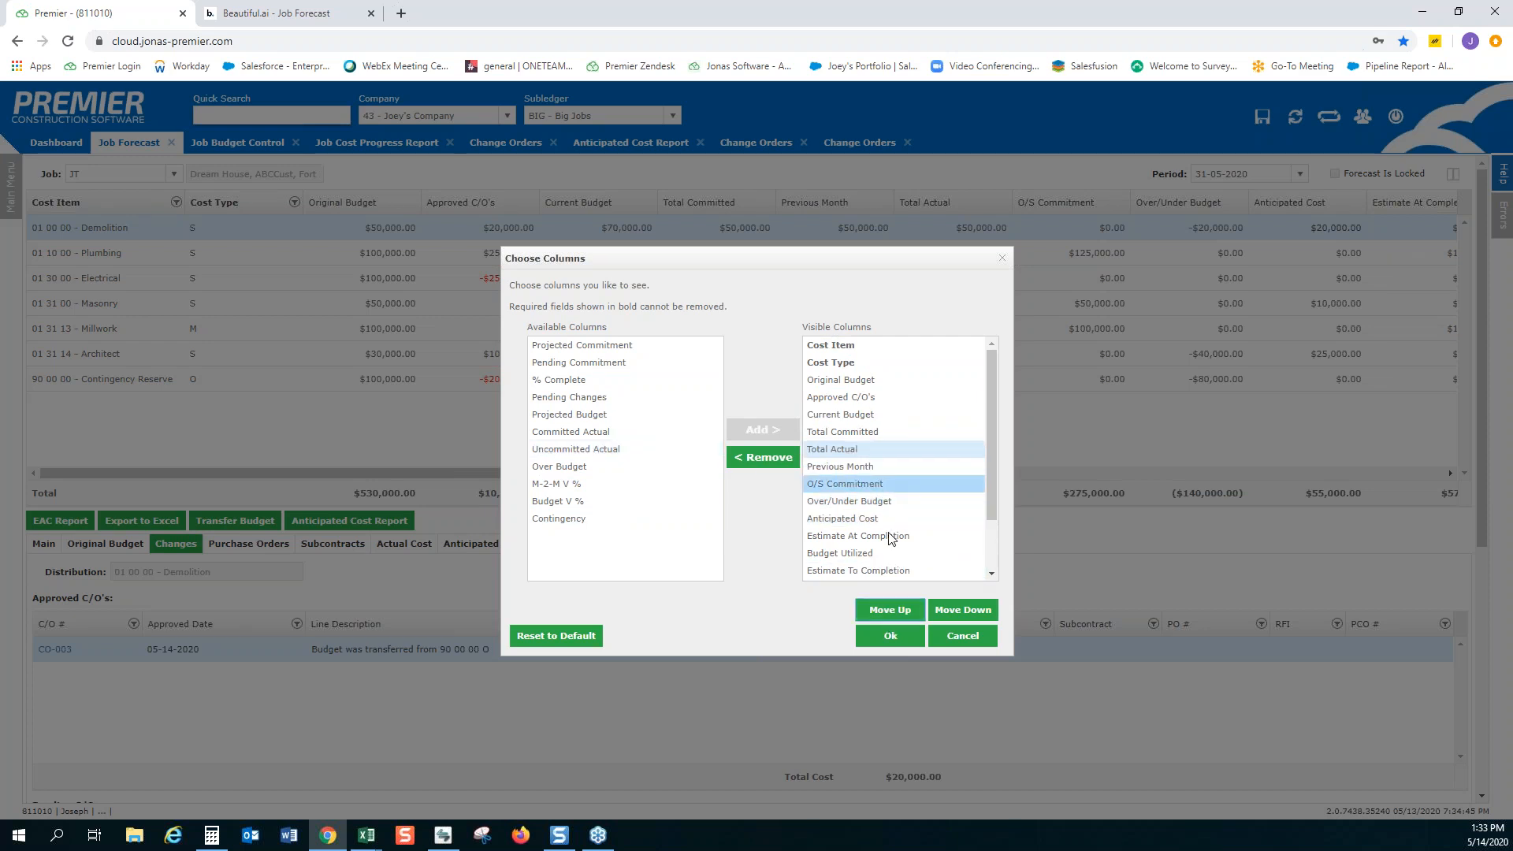
left_click(891, 636)
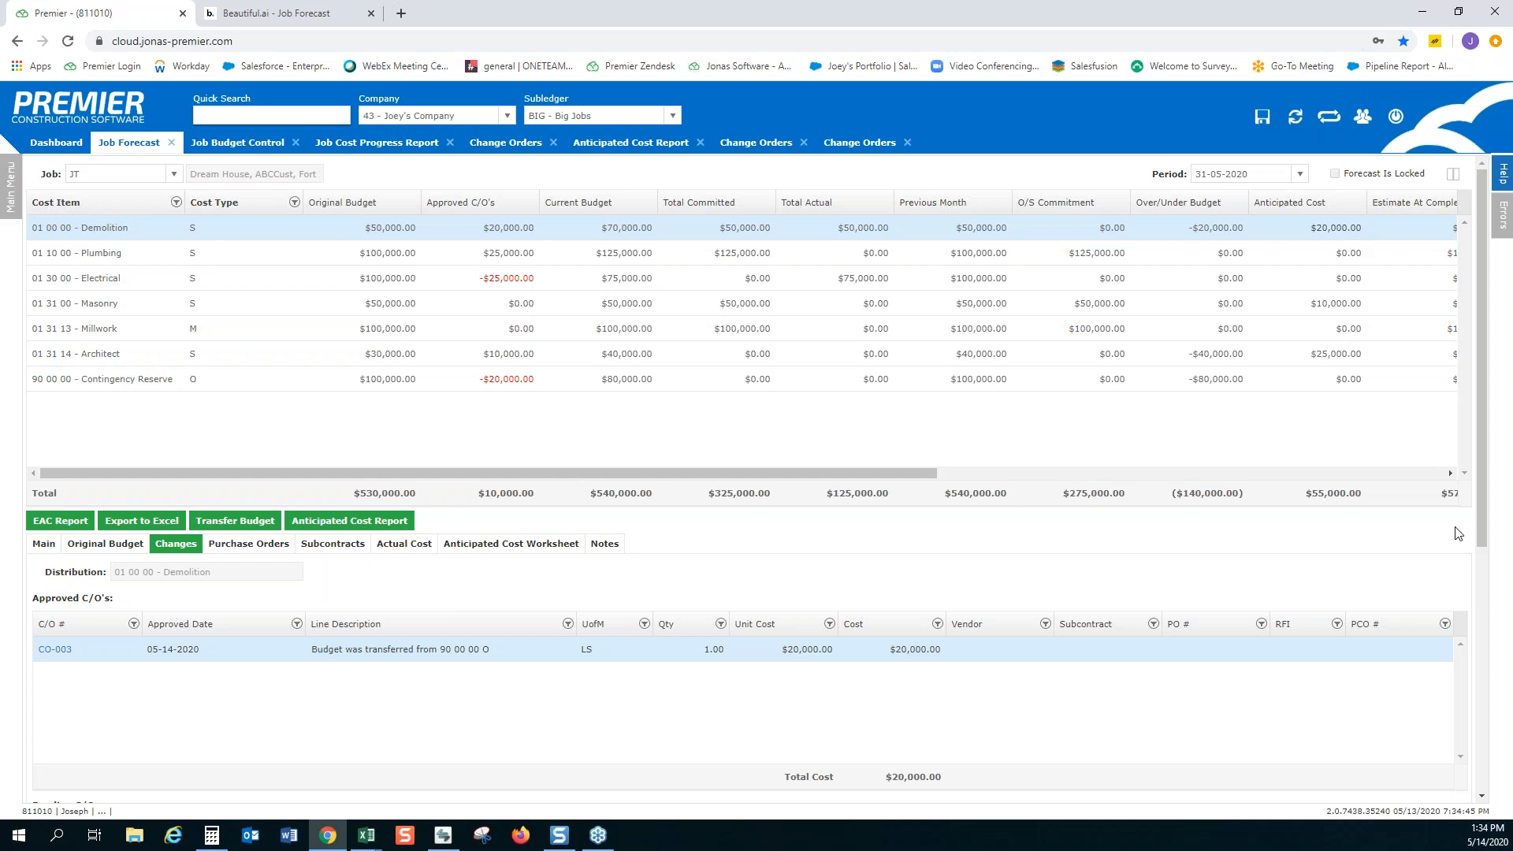
Try placing the Cost Type column ahead of Cost Item in the forecast grid and restore the original order
left_click_drag(238, 207, 46, 209)
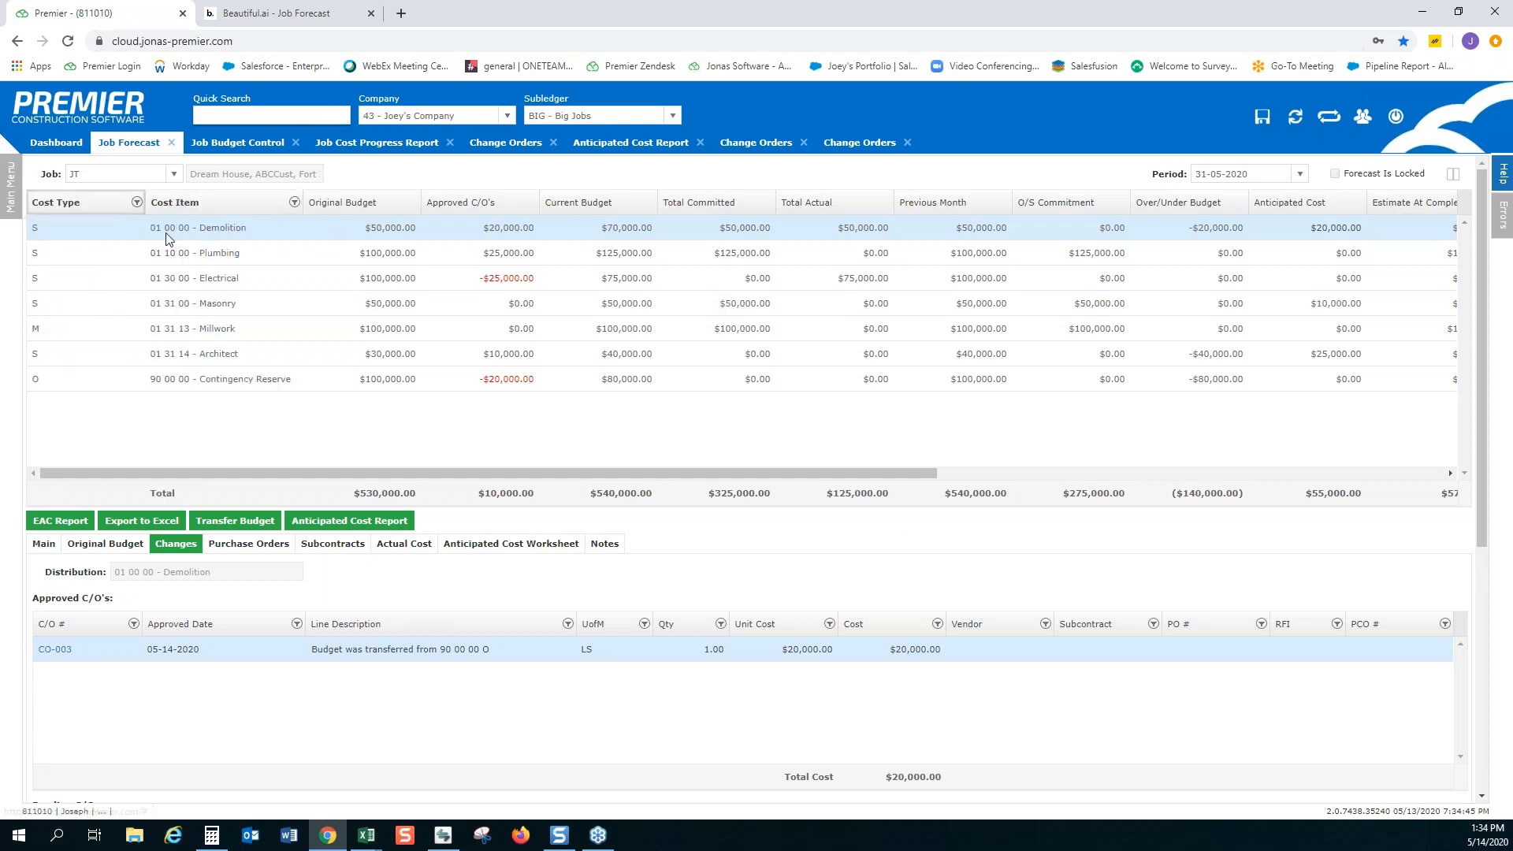
left_click_drag(242, 209, 28, 210)
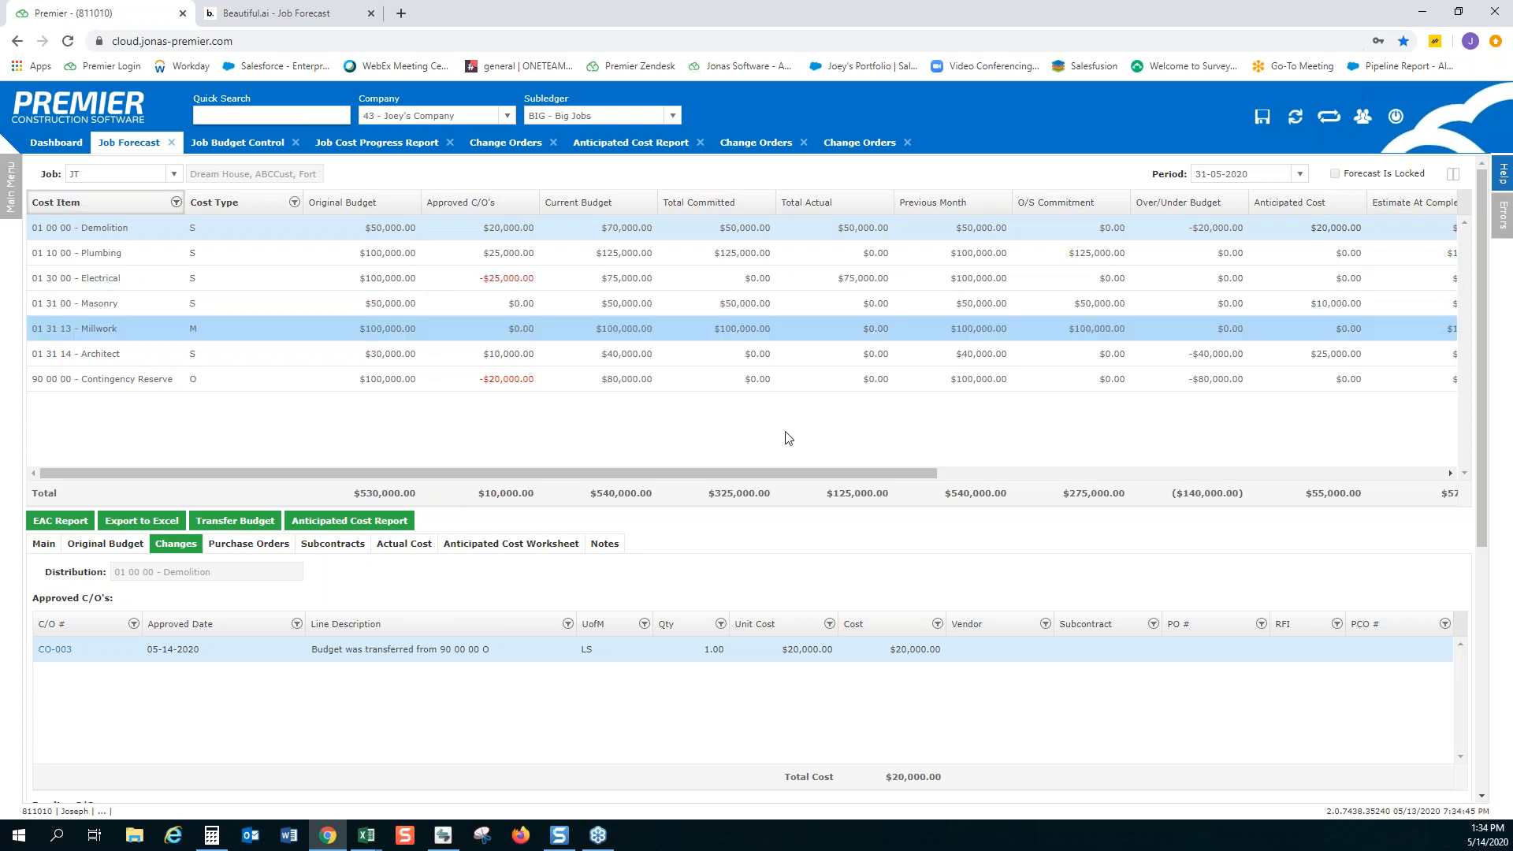
Reorder the forecast grid so Total Actual follows O/S Commitment and Anticipated Cost precedes Over/Under Budget
left_click_drag(800, 476, 997, 473)
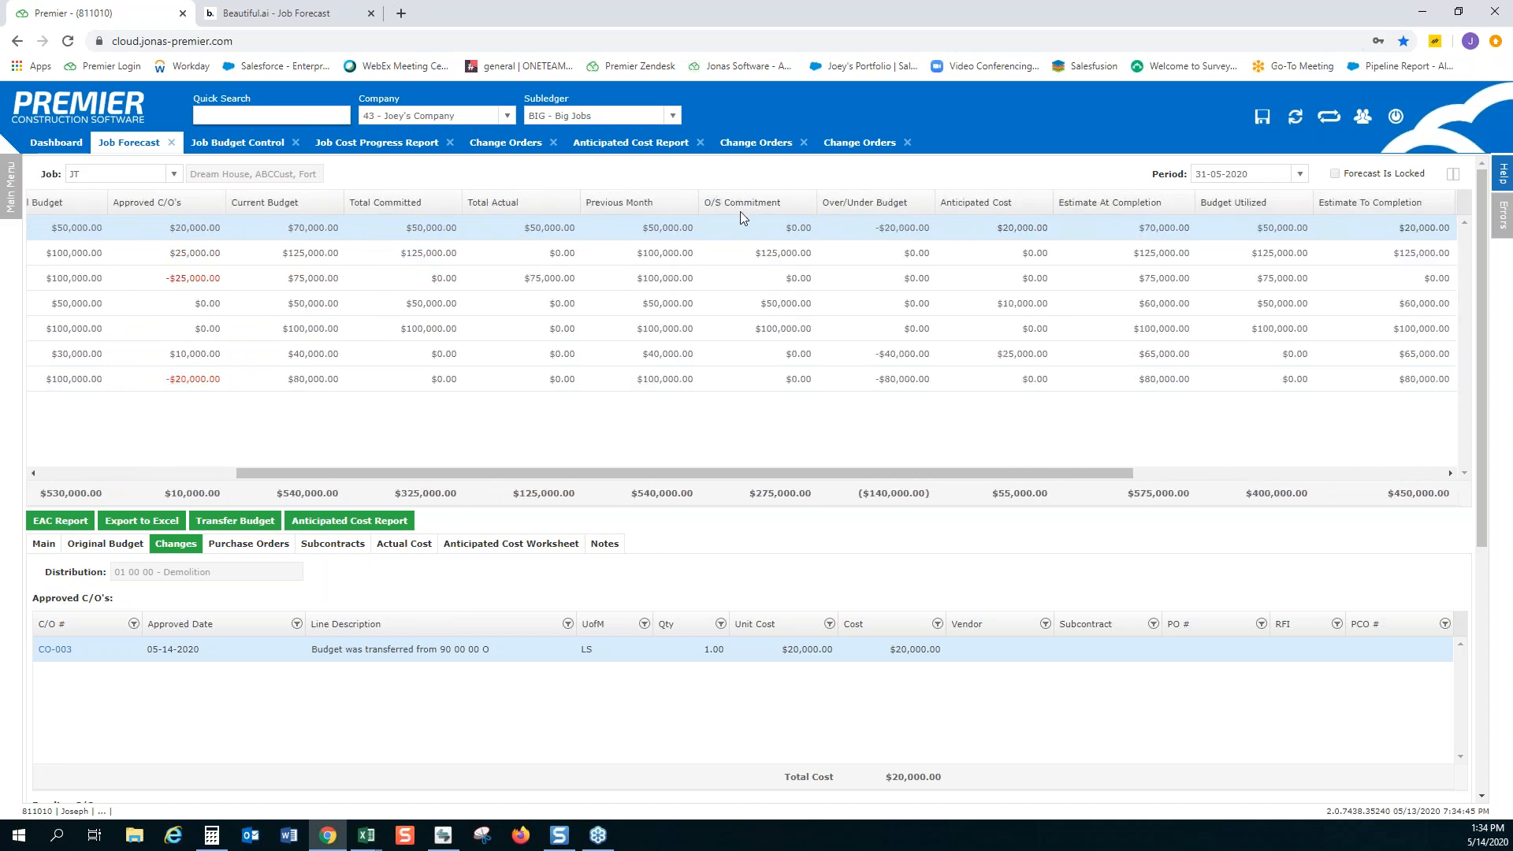
left_click_drag(506, 206, 809, 206)
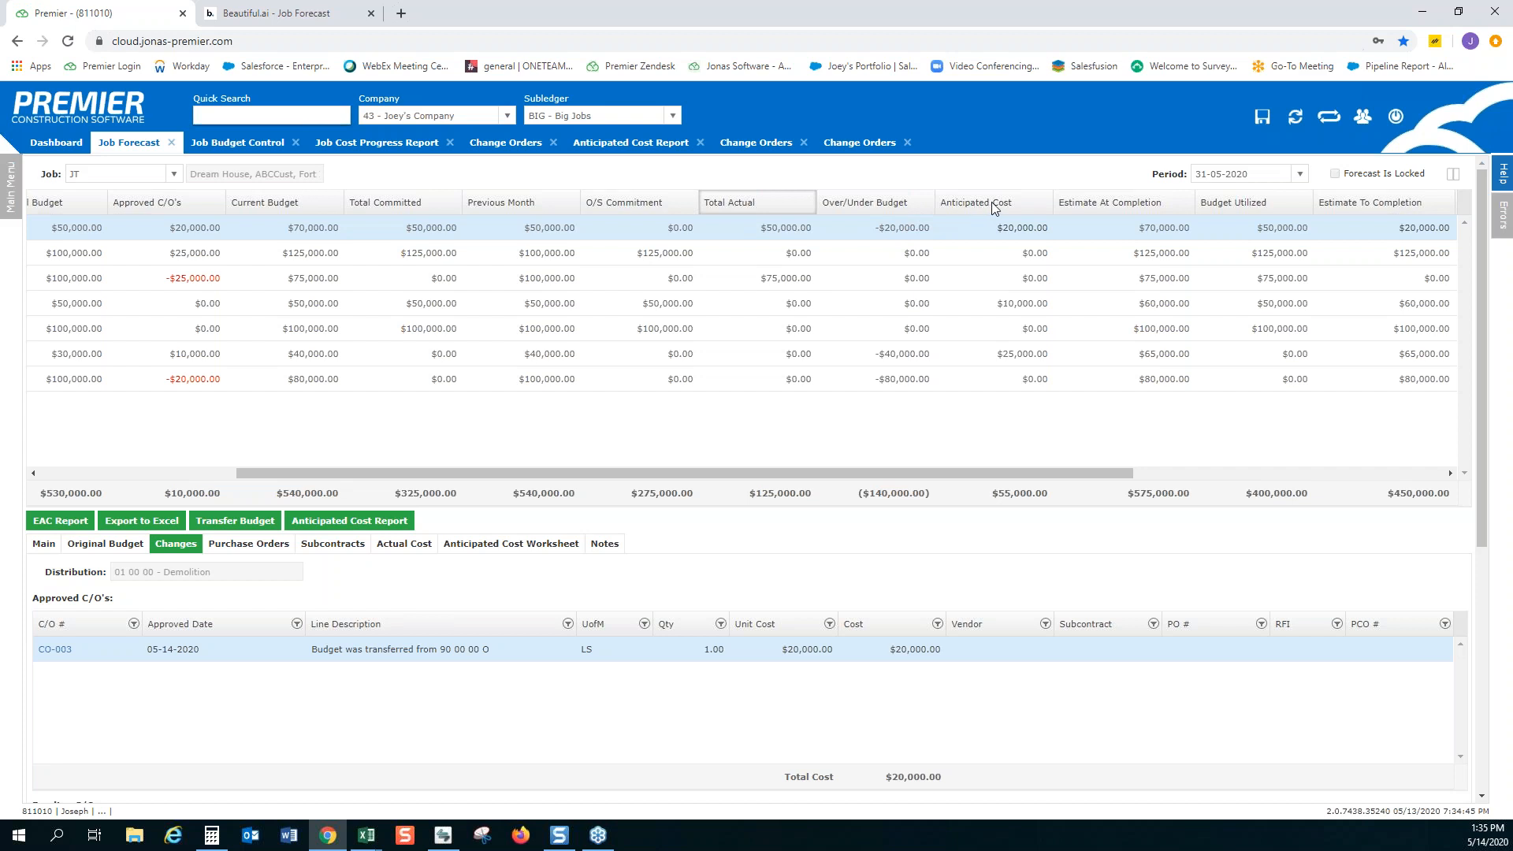
left_click_drag(991, 202, 824, 207)
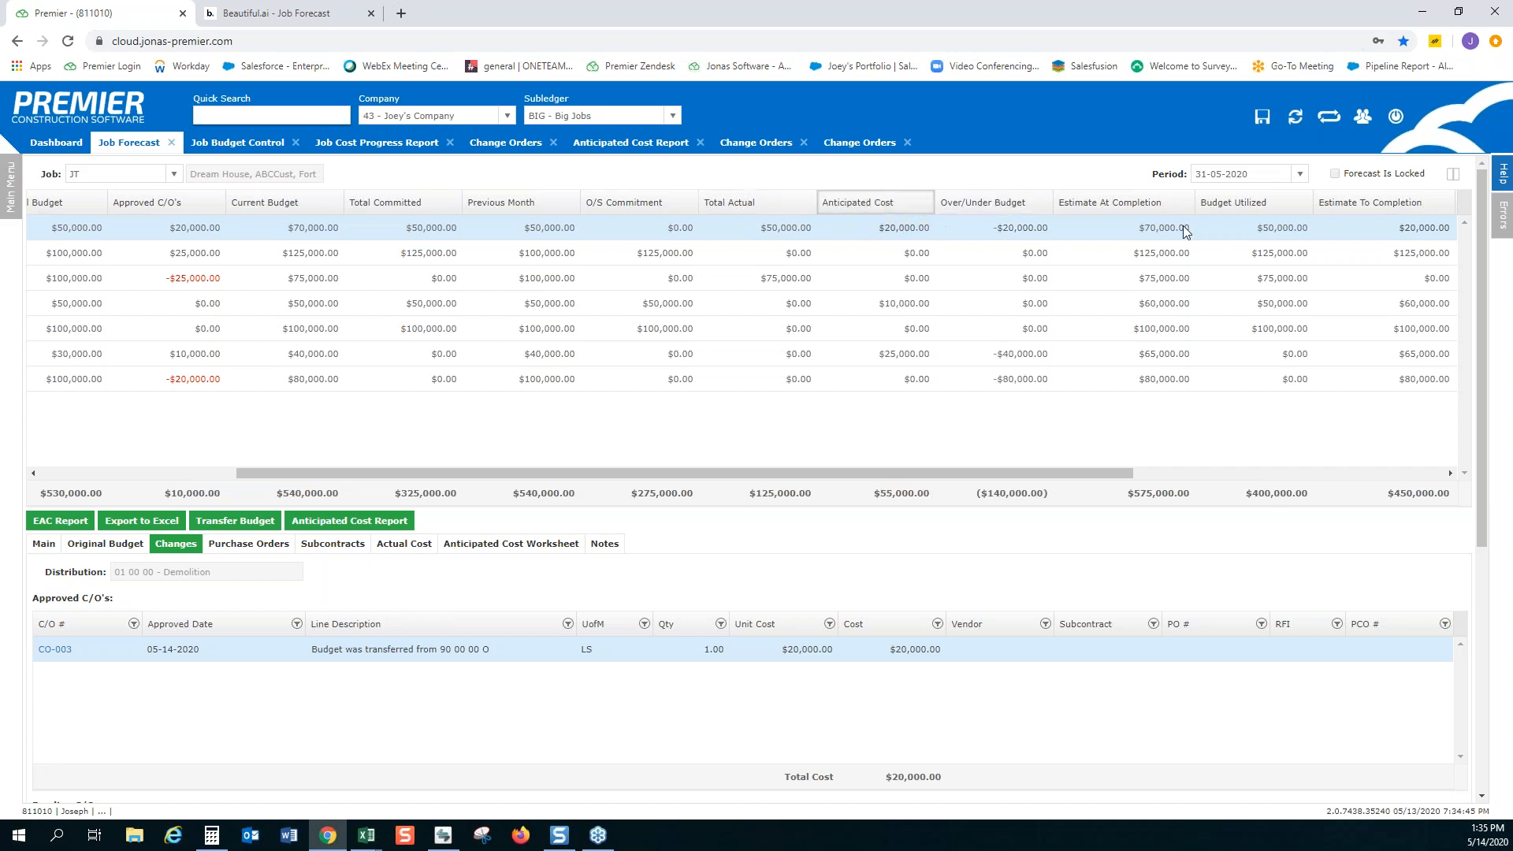
Place Estimate To Completion ahead of Estimate At Completion, and Budget Utilized directly after Total Actual
left_click_drag(1356, 203, 1025, 204)
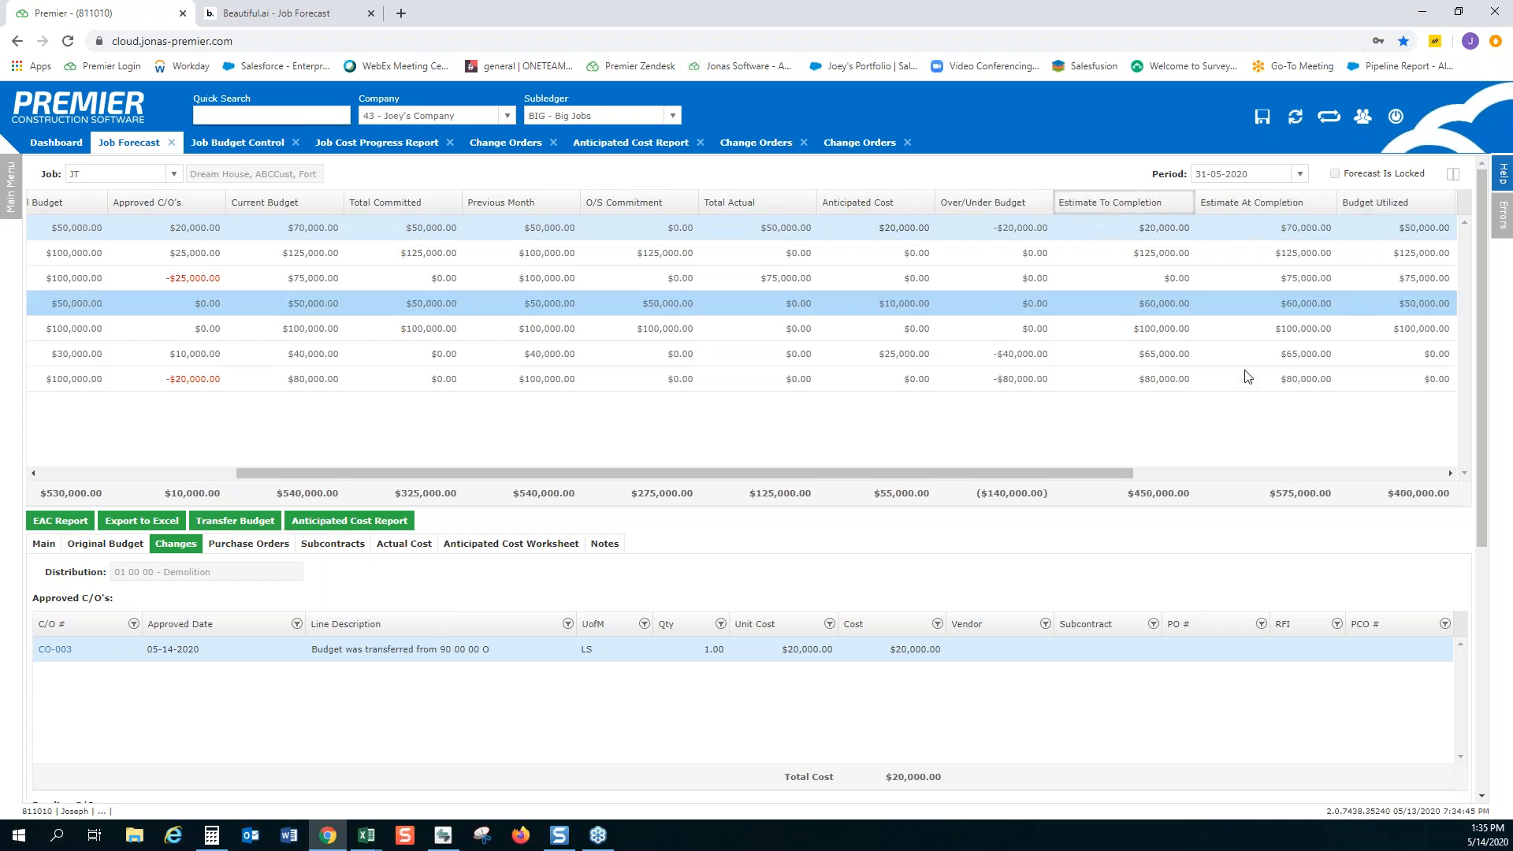
left_click_drag(1077, 474, 1151, 467)
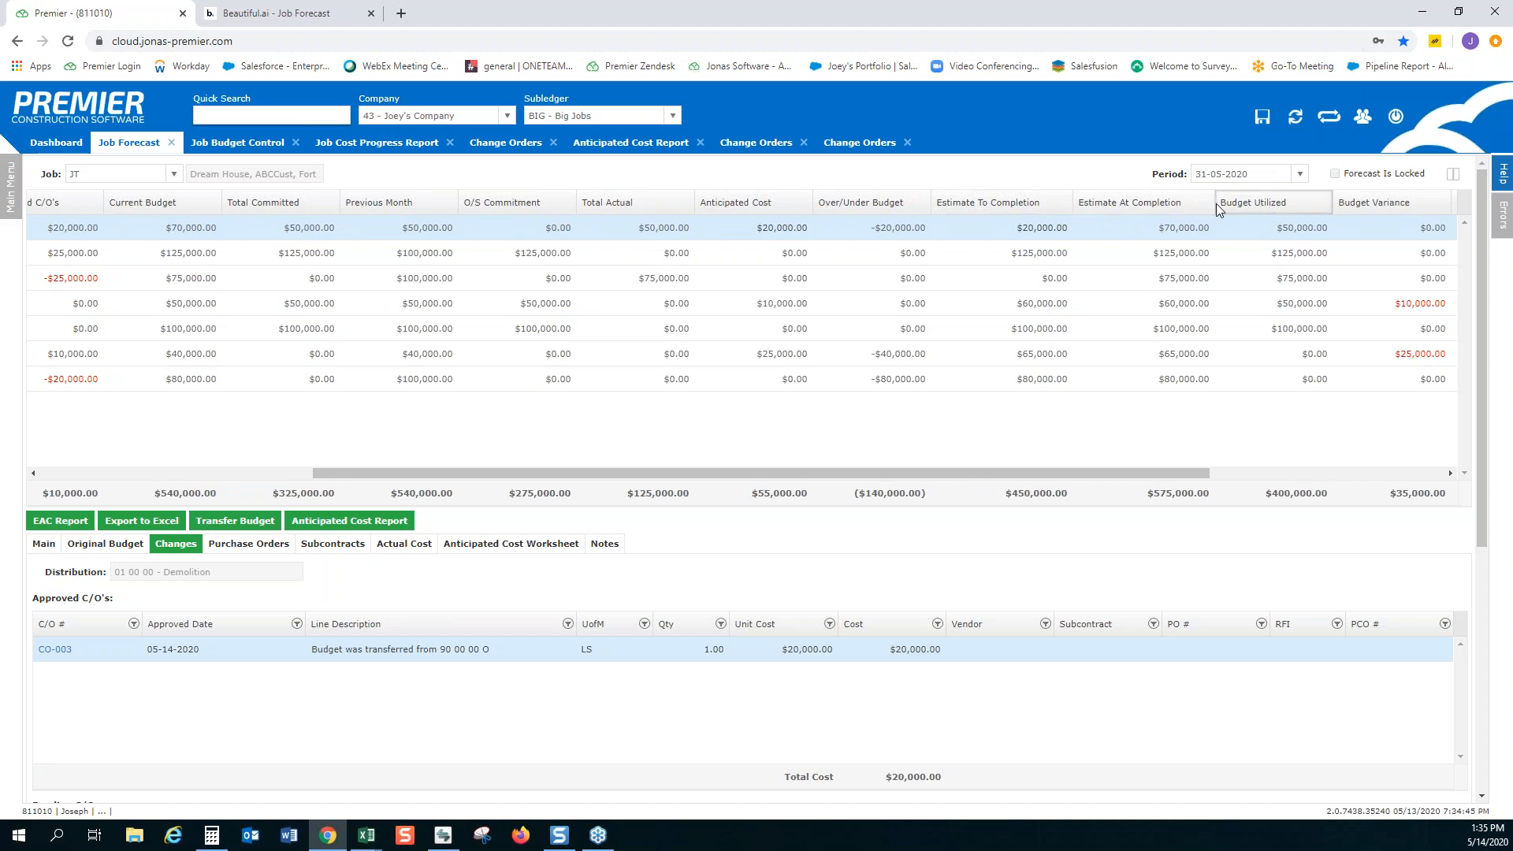
left_click_drag(1147, 213, 713, 206)
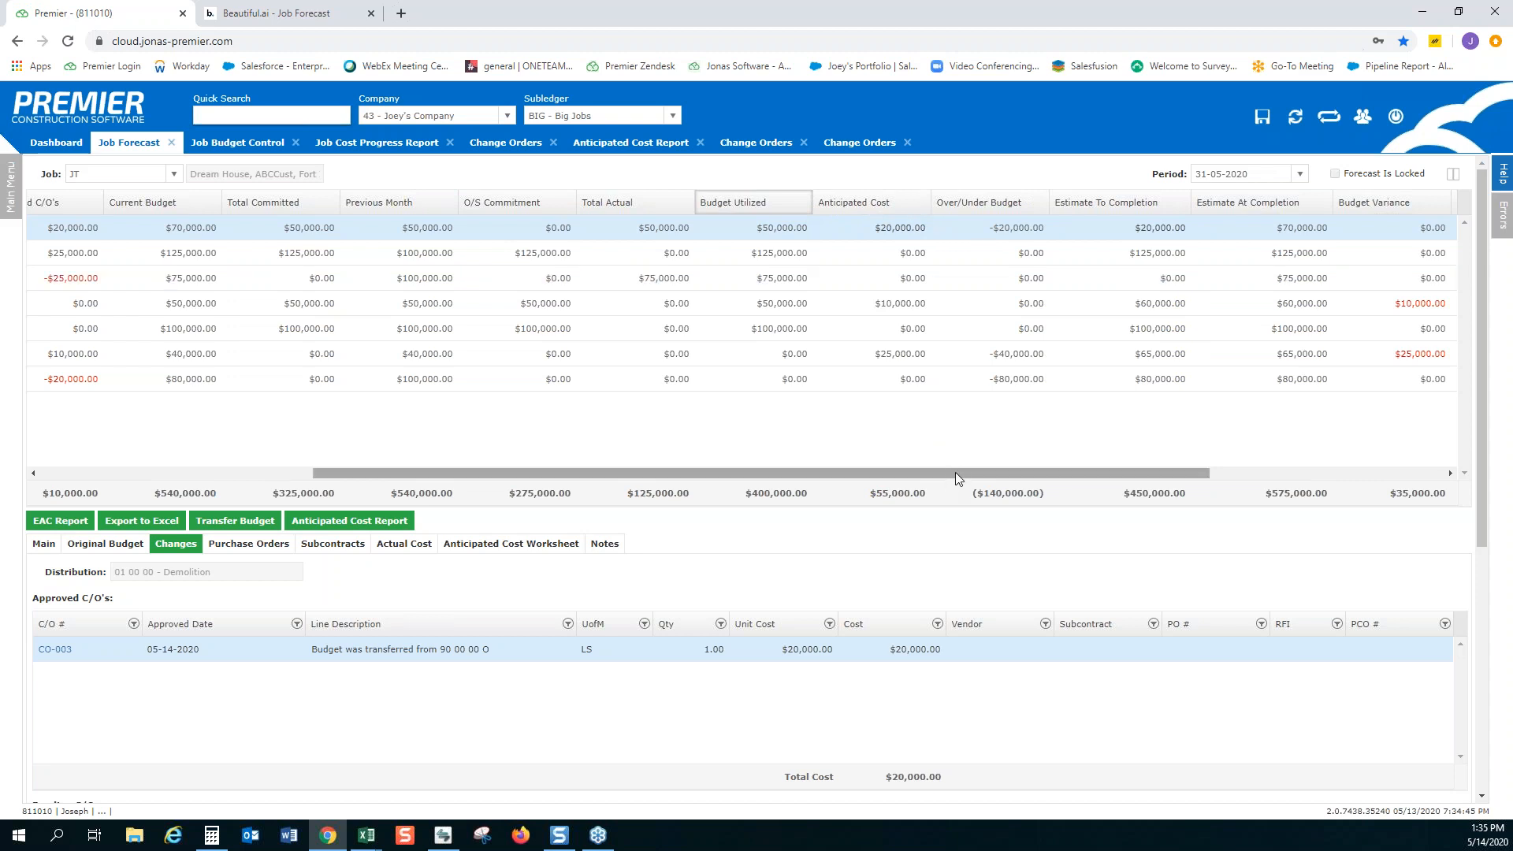
Move the M-2-M Variance column between O/S Commitment and Total Actual in the forecast grid
left_click_drag(1119, 457, 1343, 455)
left_click_drag(1407, 208, 210, 205)
left_click_drag(697, 473, 191, 448)
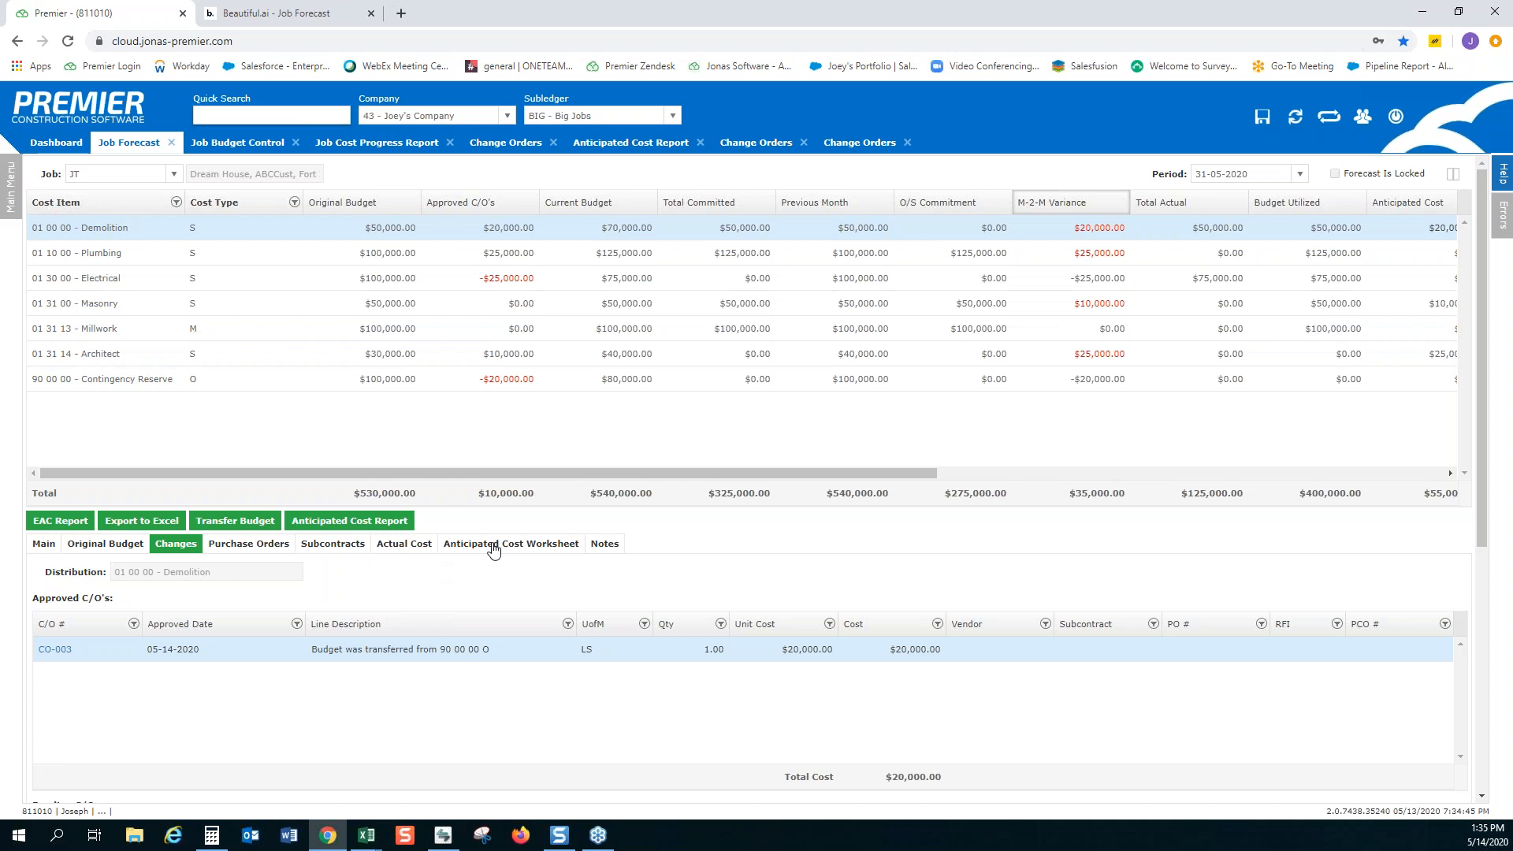
Review Demolition's anticipated cost worksheet and main details, check the Job Cost Progress Report, and return to the forecast
left_click(494, 546)
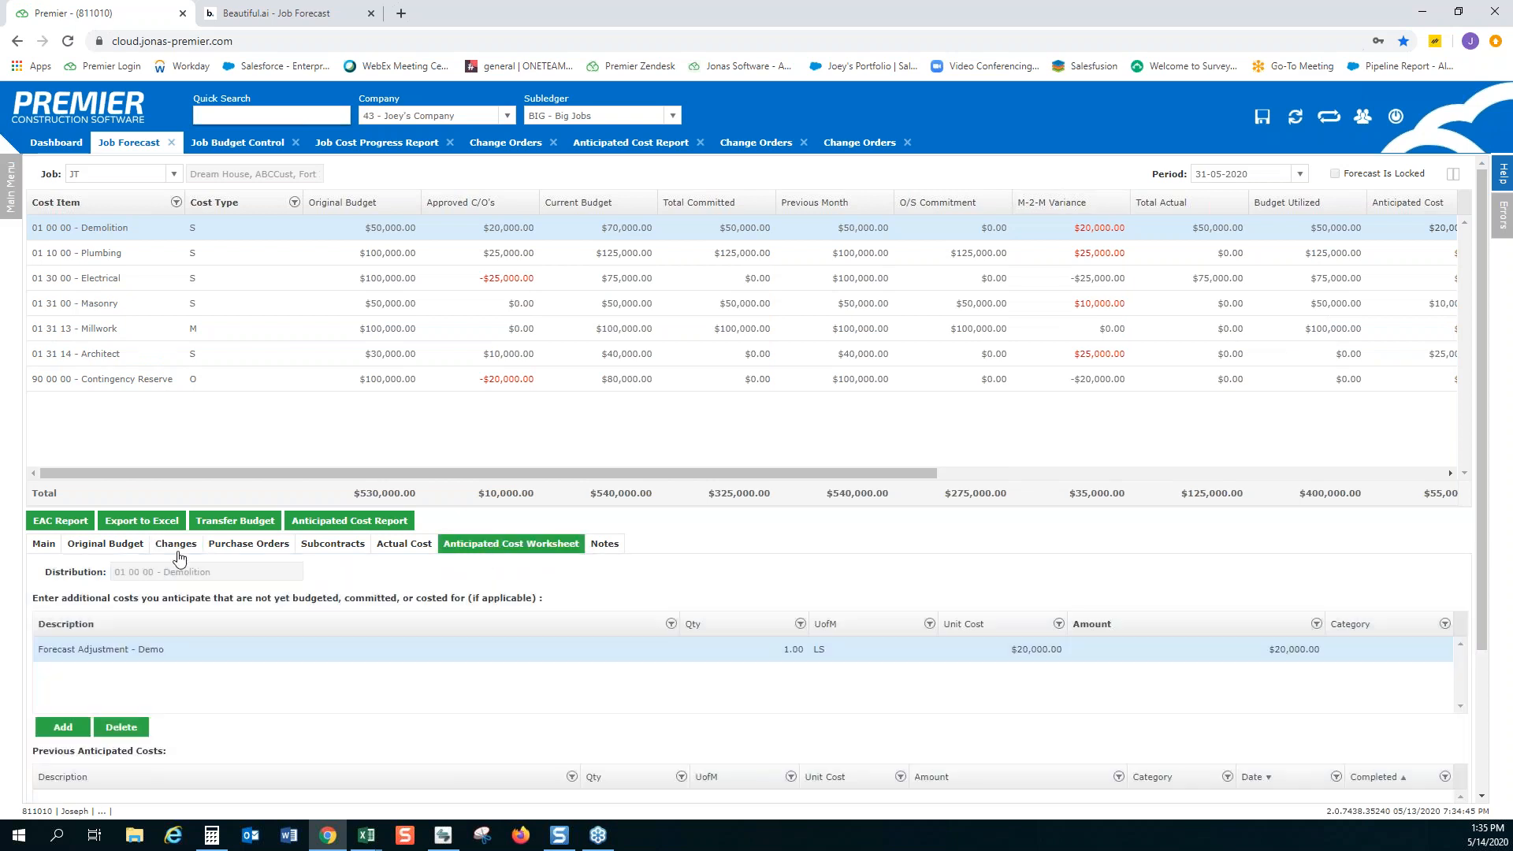
left_click(44, 545)
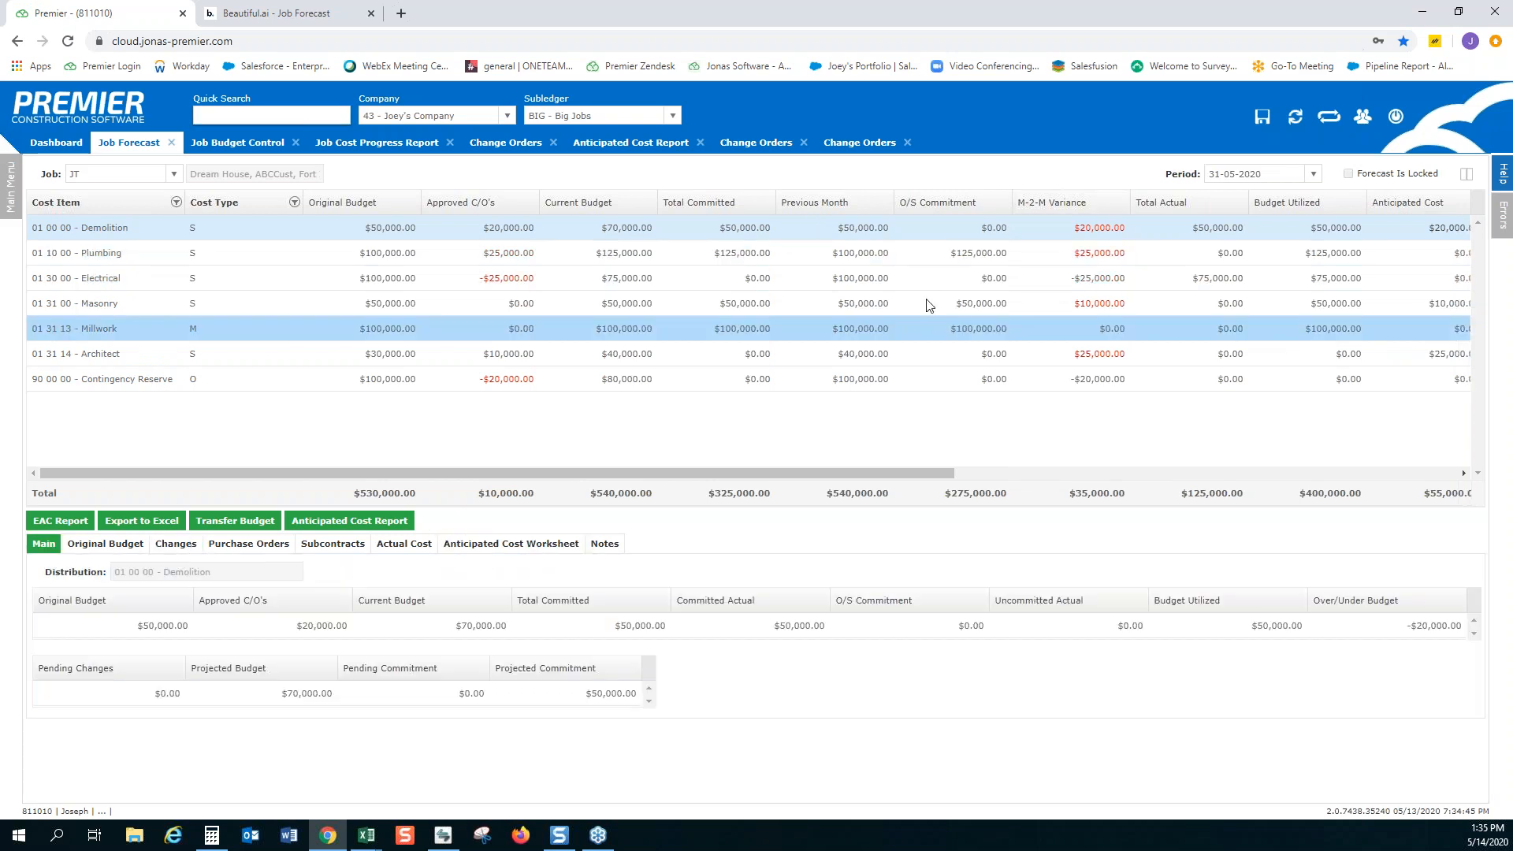
left_click(386, 138)
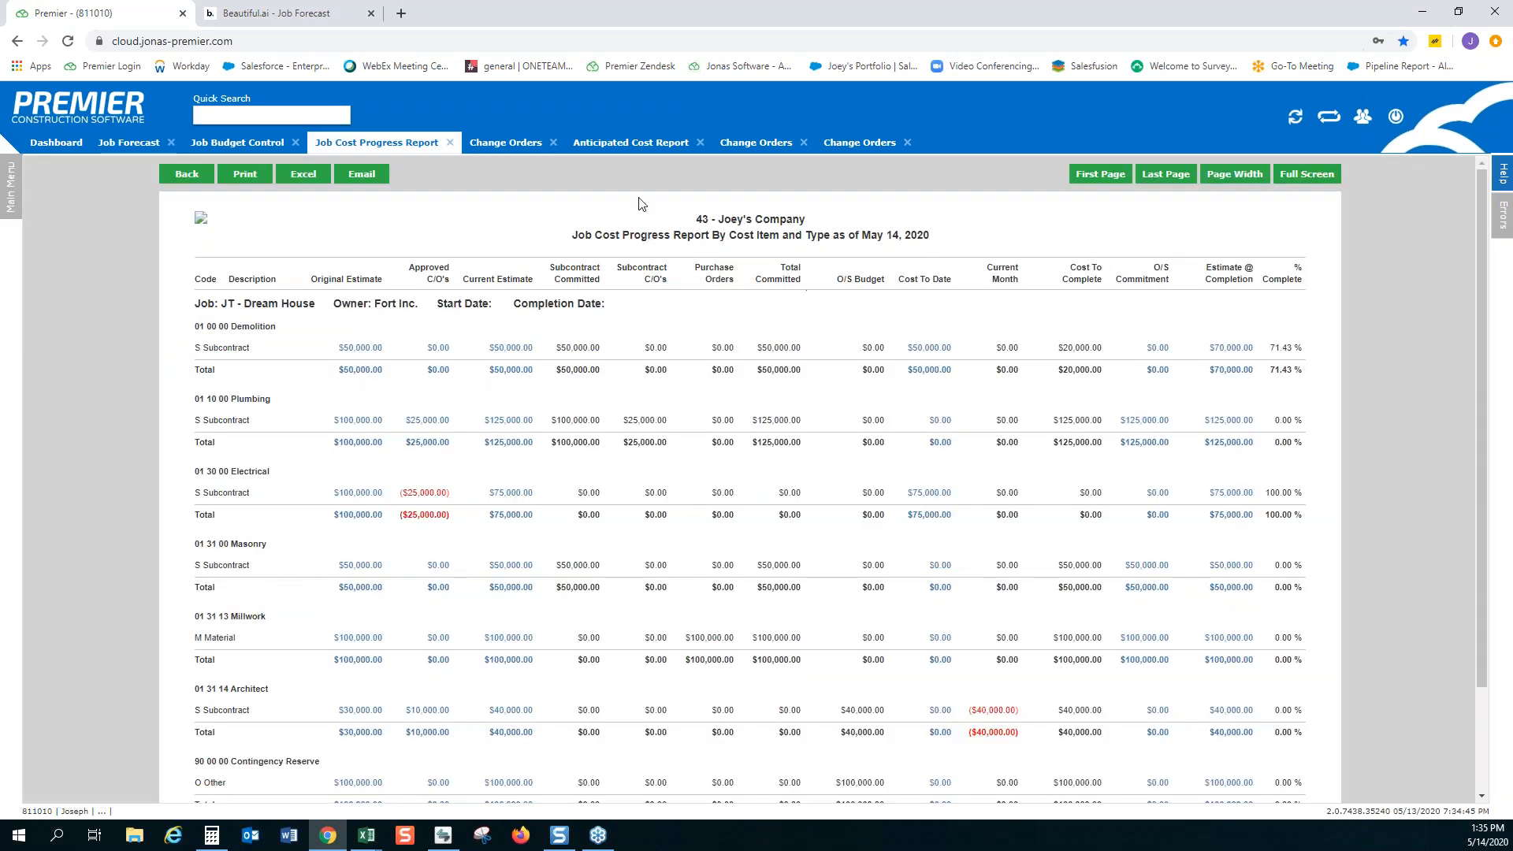
left_click(126, 143)
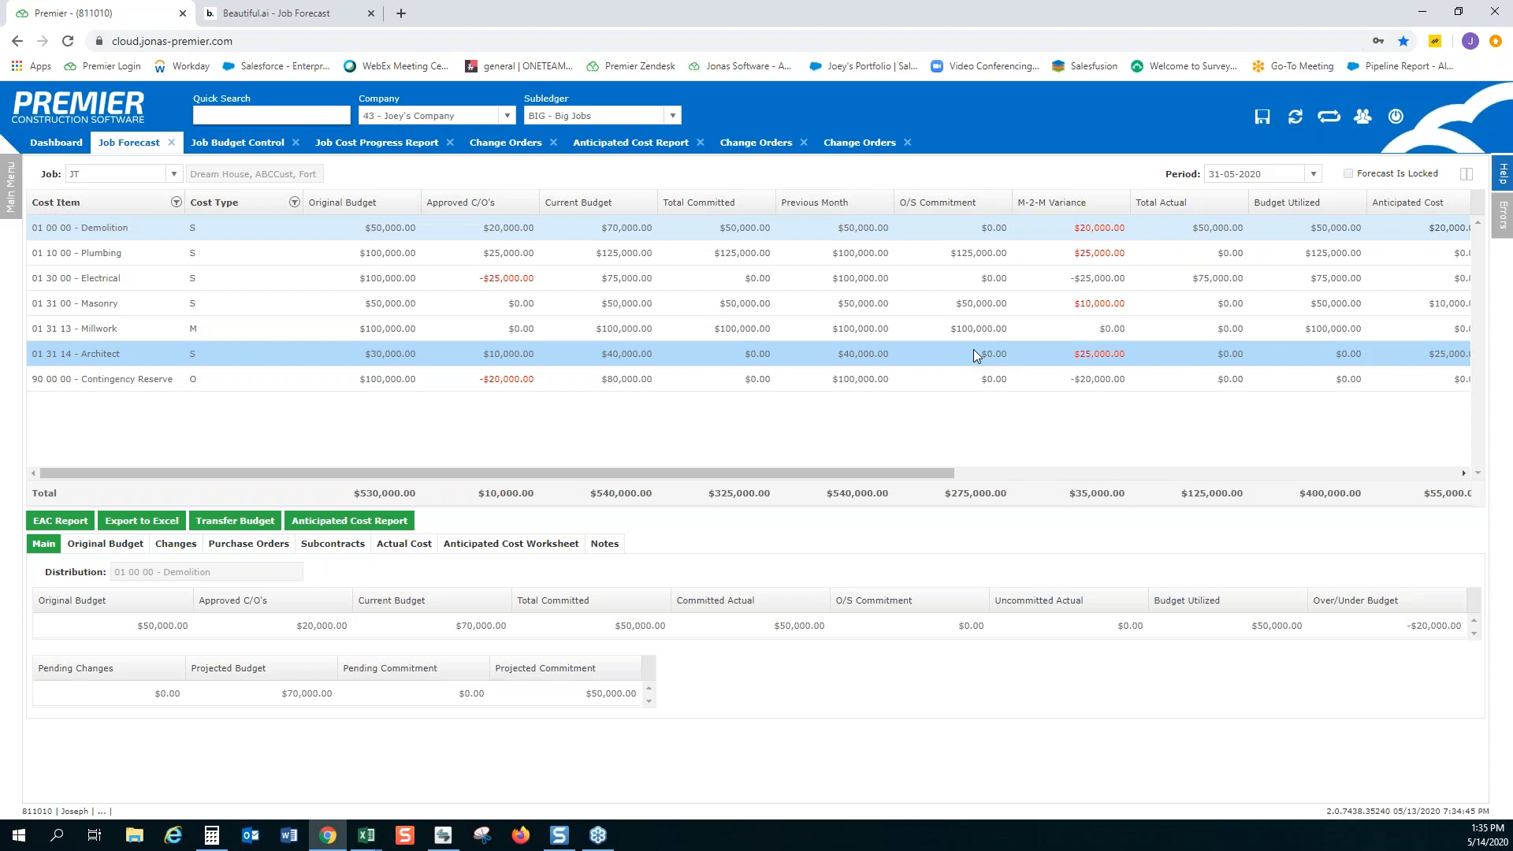
Export the job forecast to Excel and open the downloaded workbook
left_click_drag(938, 477, 663, 478)
left_click(136, 520)
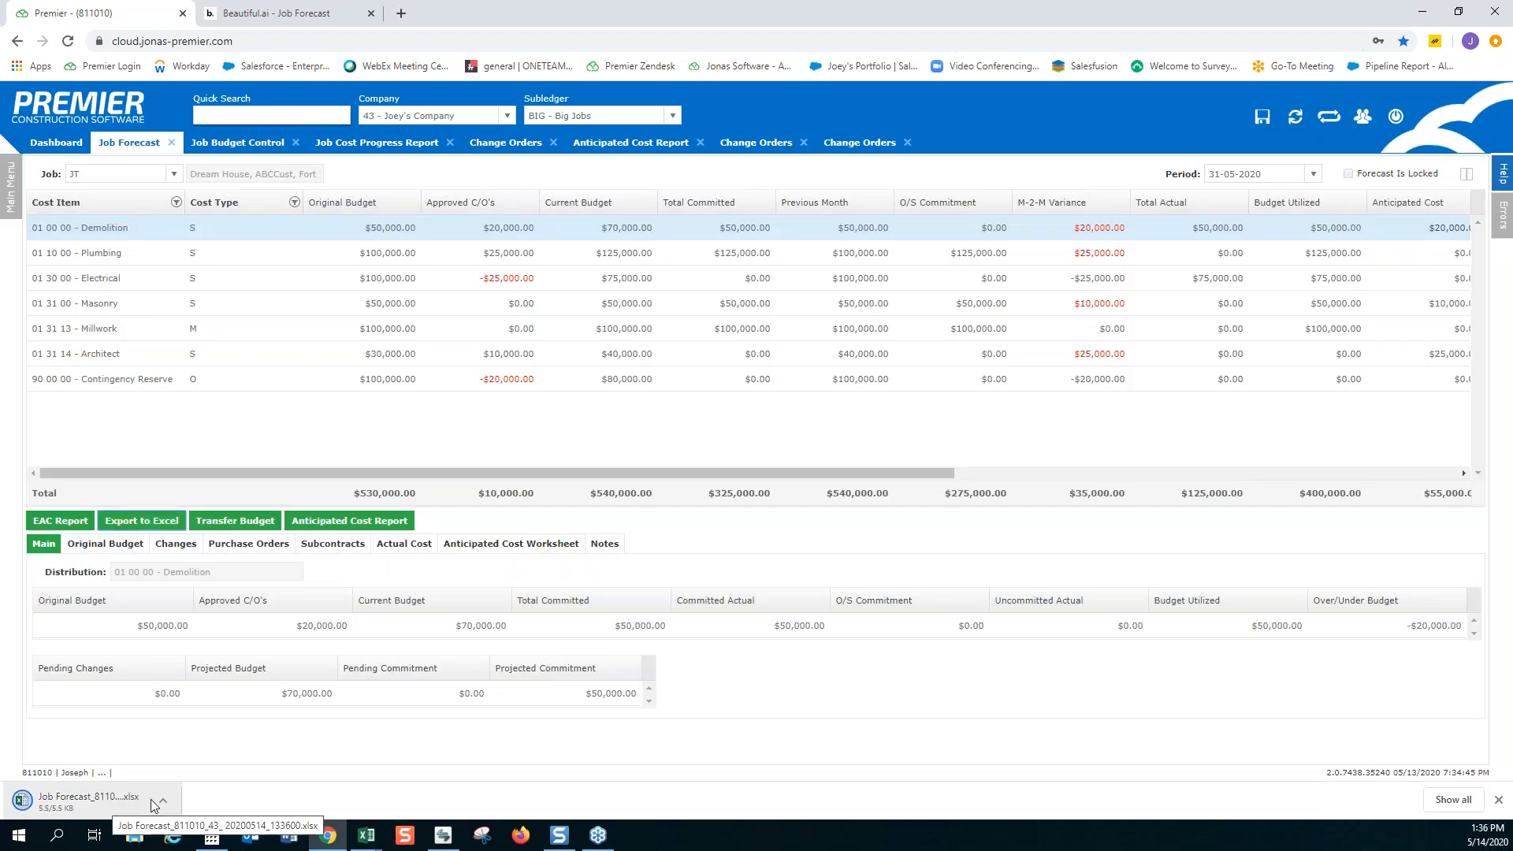
left_click(102, 799)
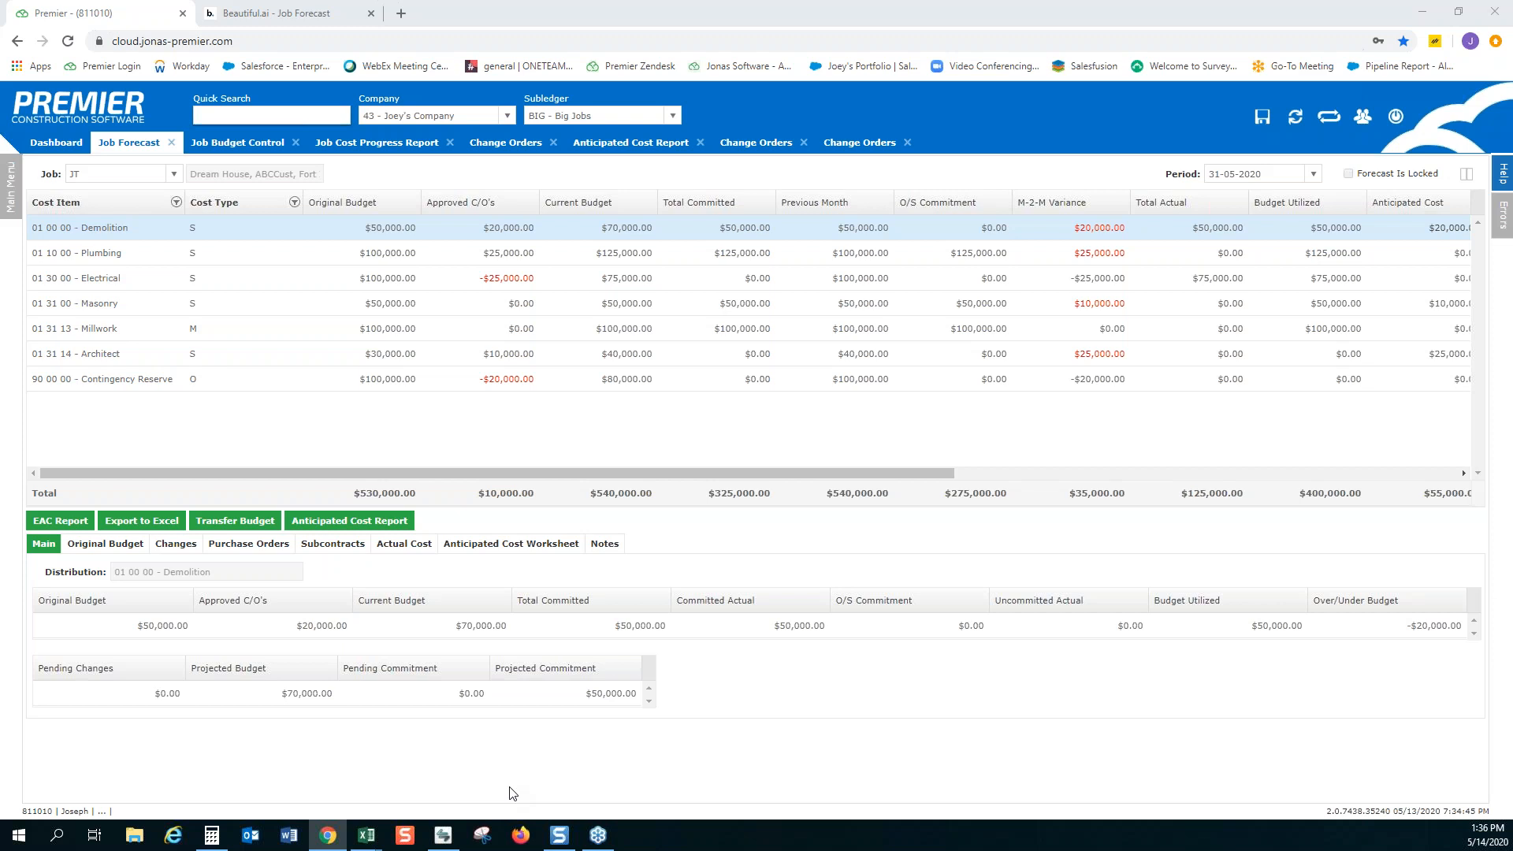
Clear the Cost Item filter and sort the forecast by Cost Item in ascending order
left_click(175, 204)
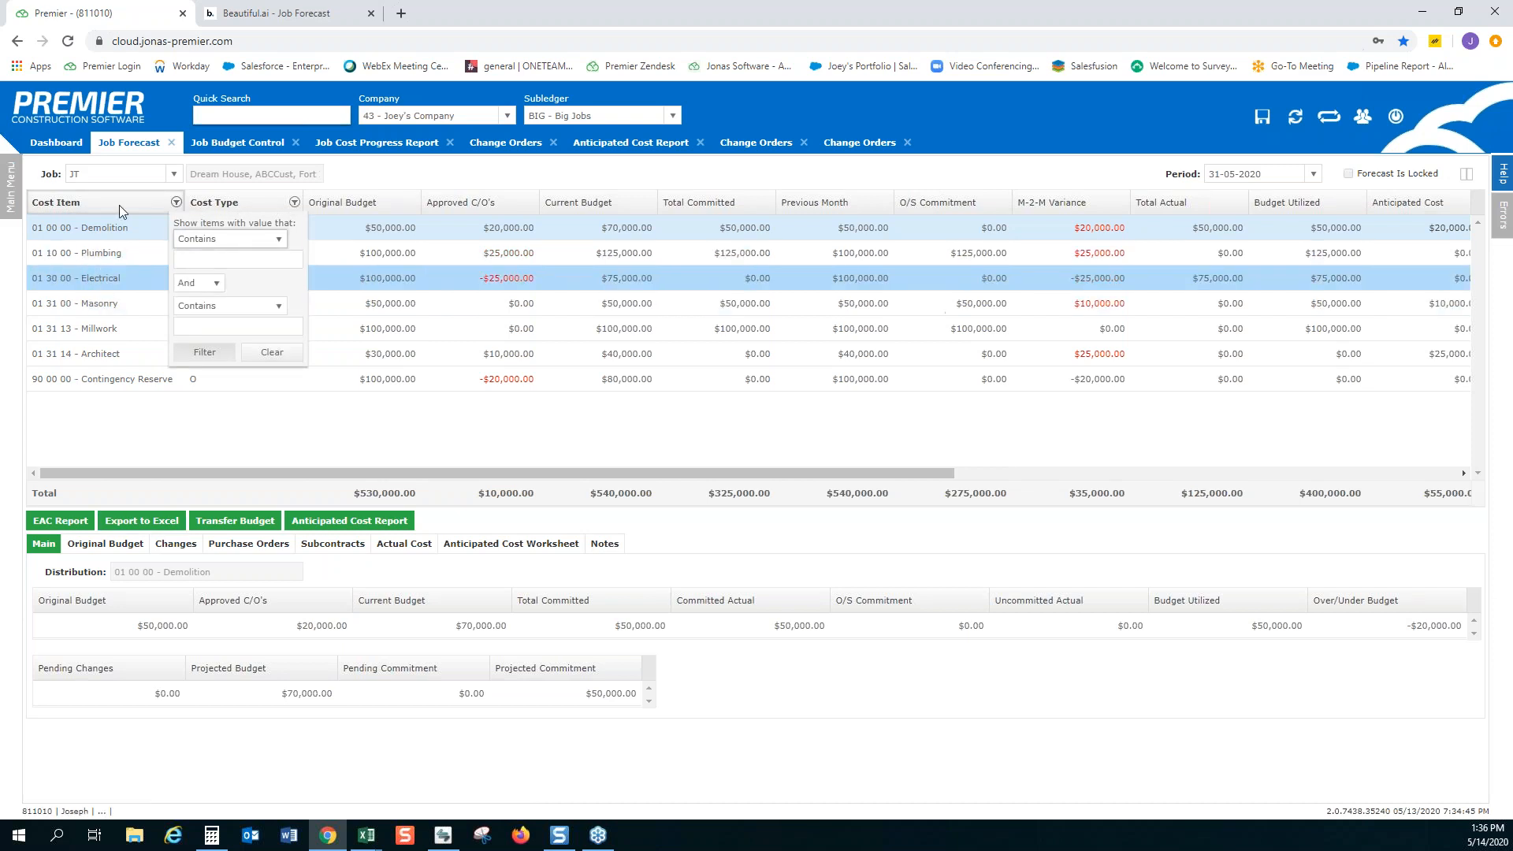
left_click(272, 353)
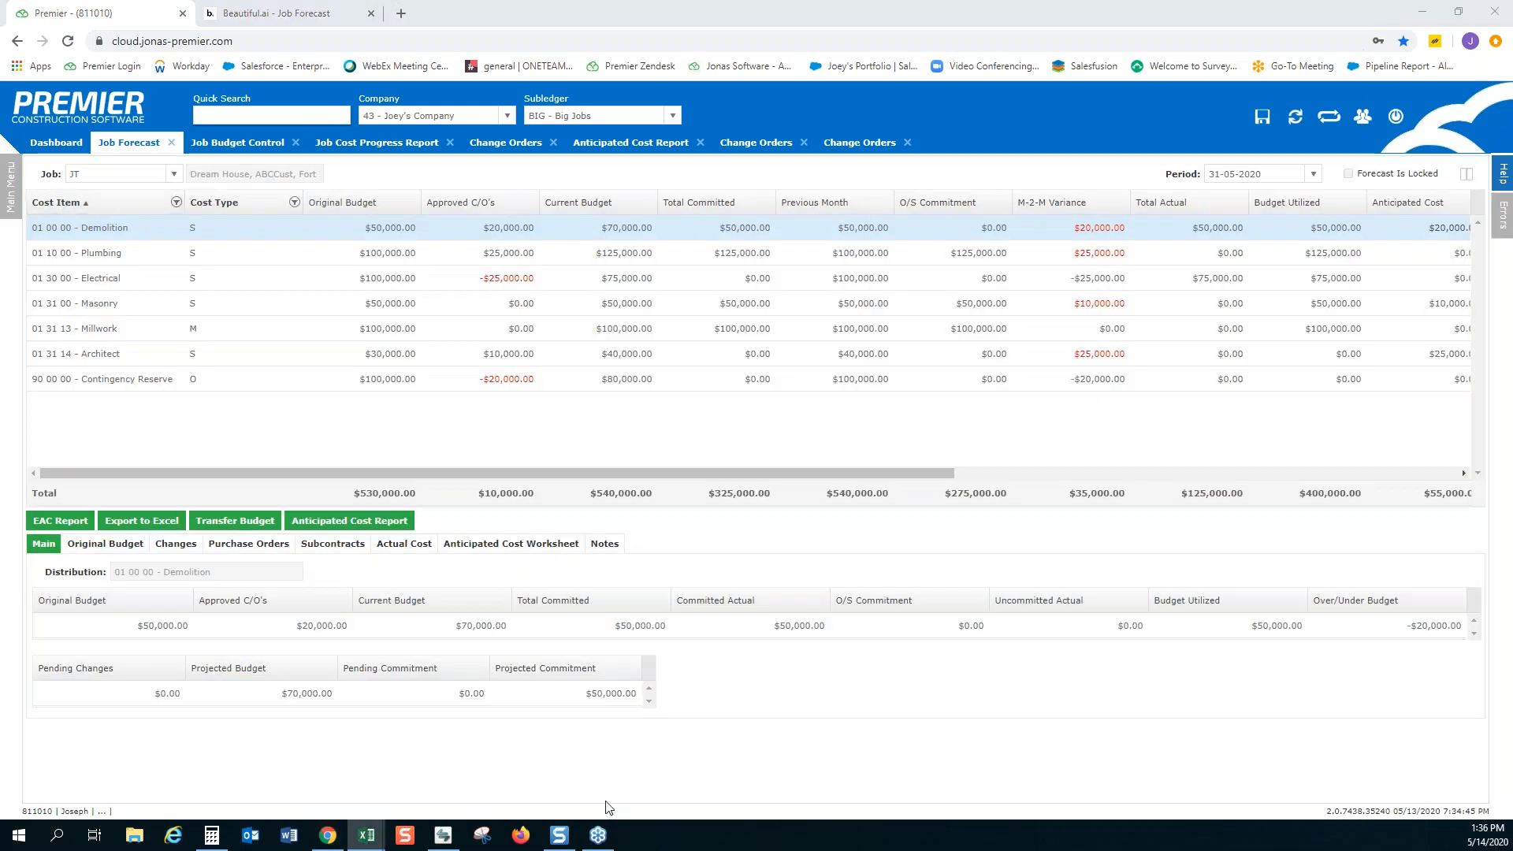
Maximize the exported forecast workbook in Excel and examine its columns along the Contingency Reserve row
left_click_drag(687, 167, 681, 1)
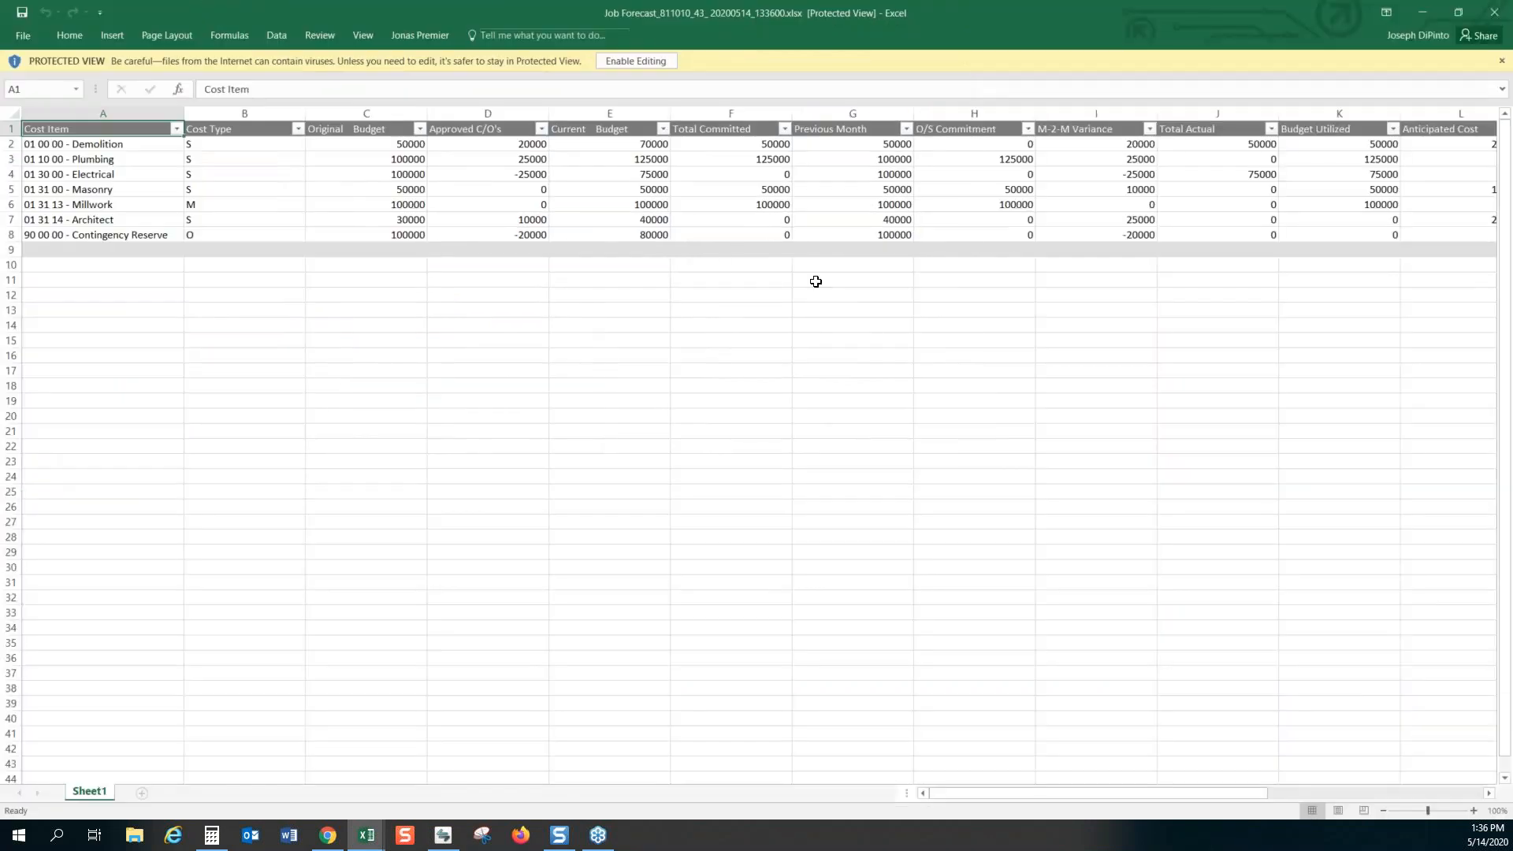
left_click(611, 232)
key("Right")
key("Right")
key("Right")
key("Right")
key("Right")
key("Right")
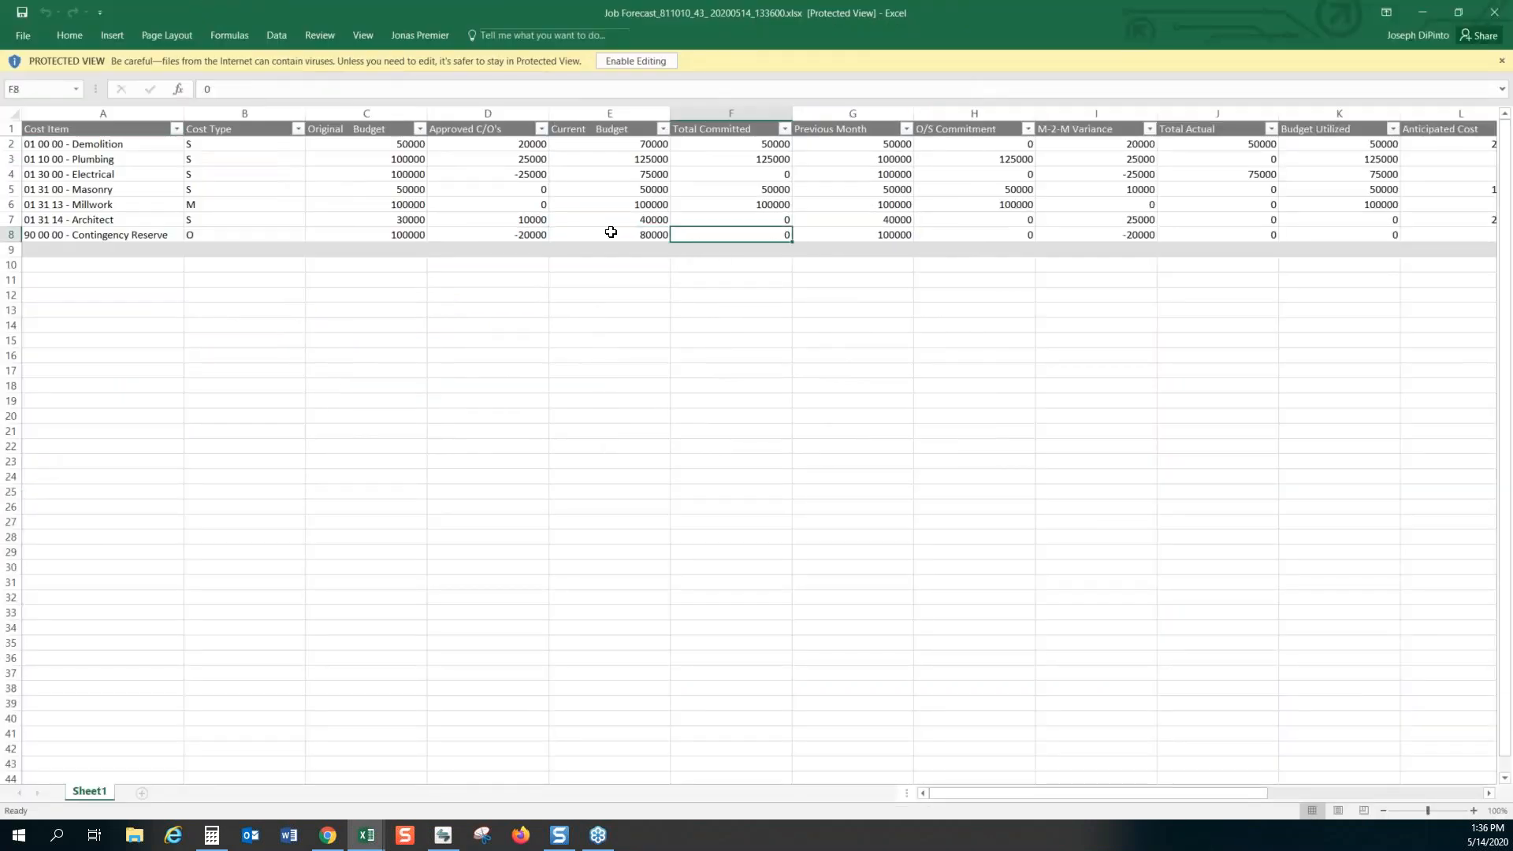
key("Right")
key("Right")
key("Right")
key("Right")
key("Right")
key("Right")
key("Right")
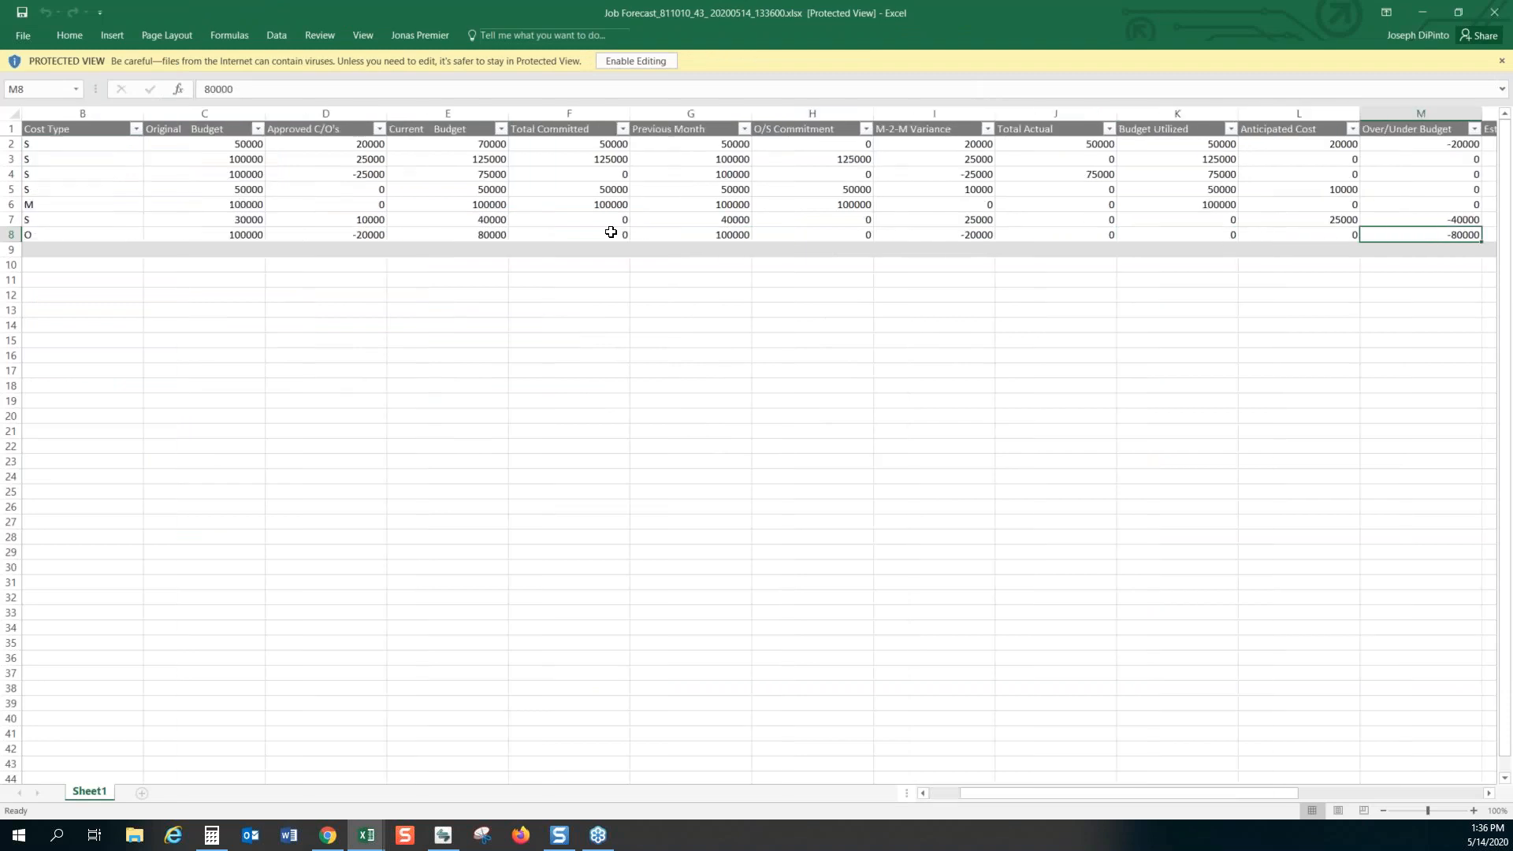
key("Right")
key("Left")
key("Left")
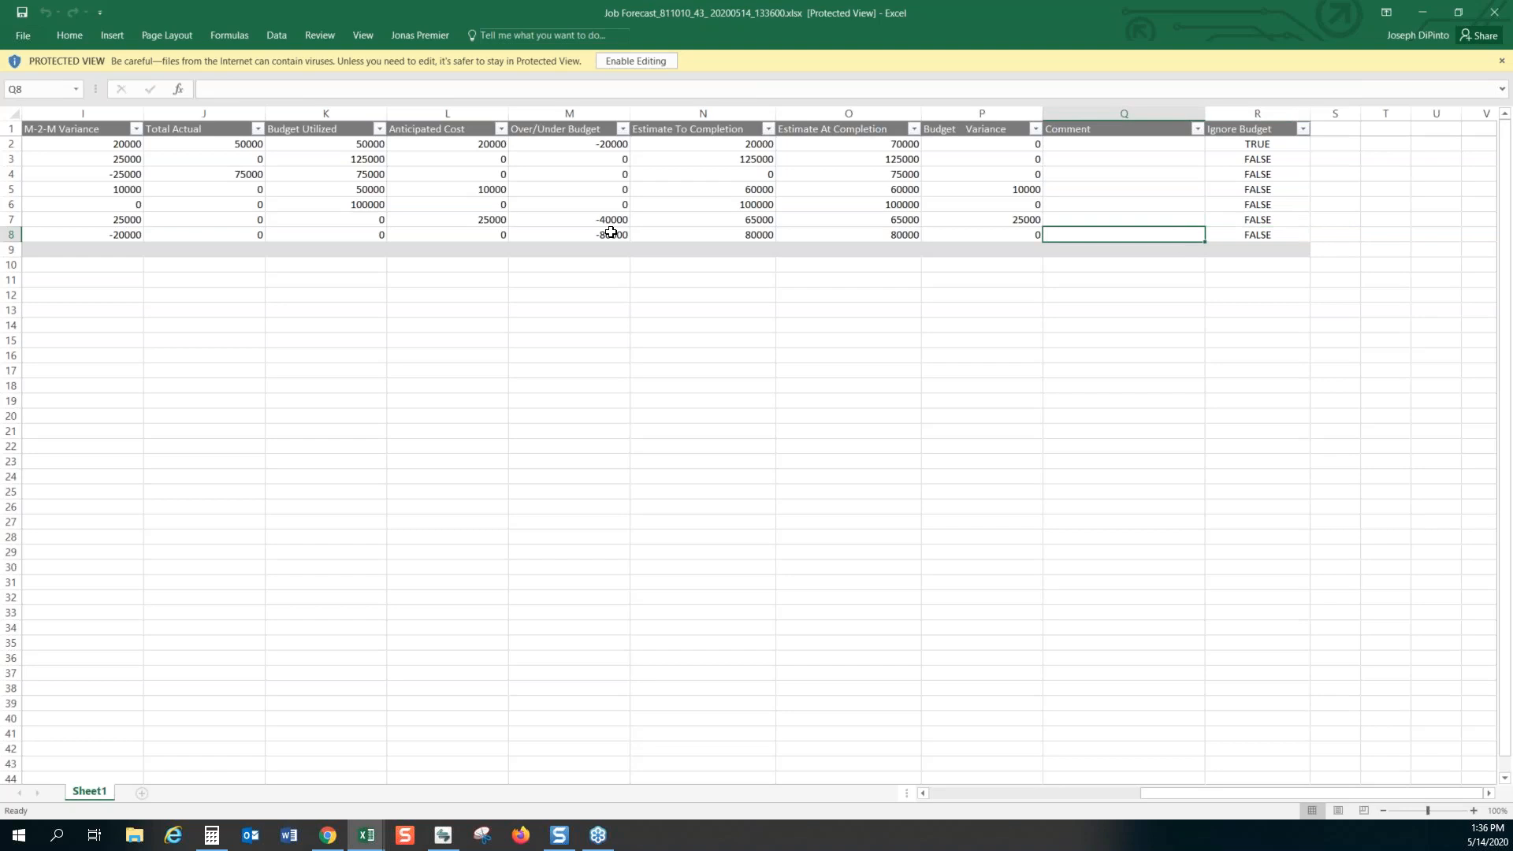
key("Home")
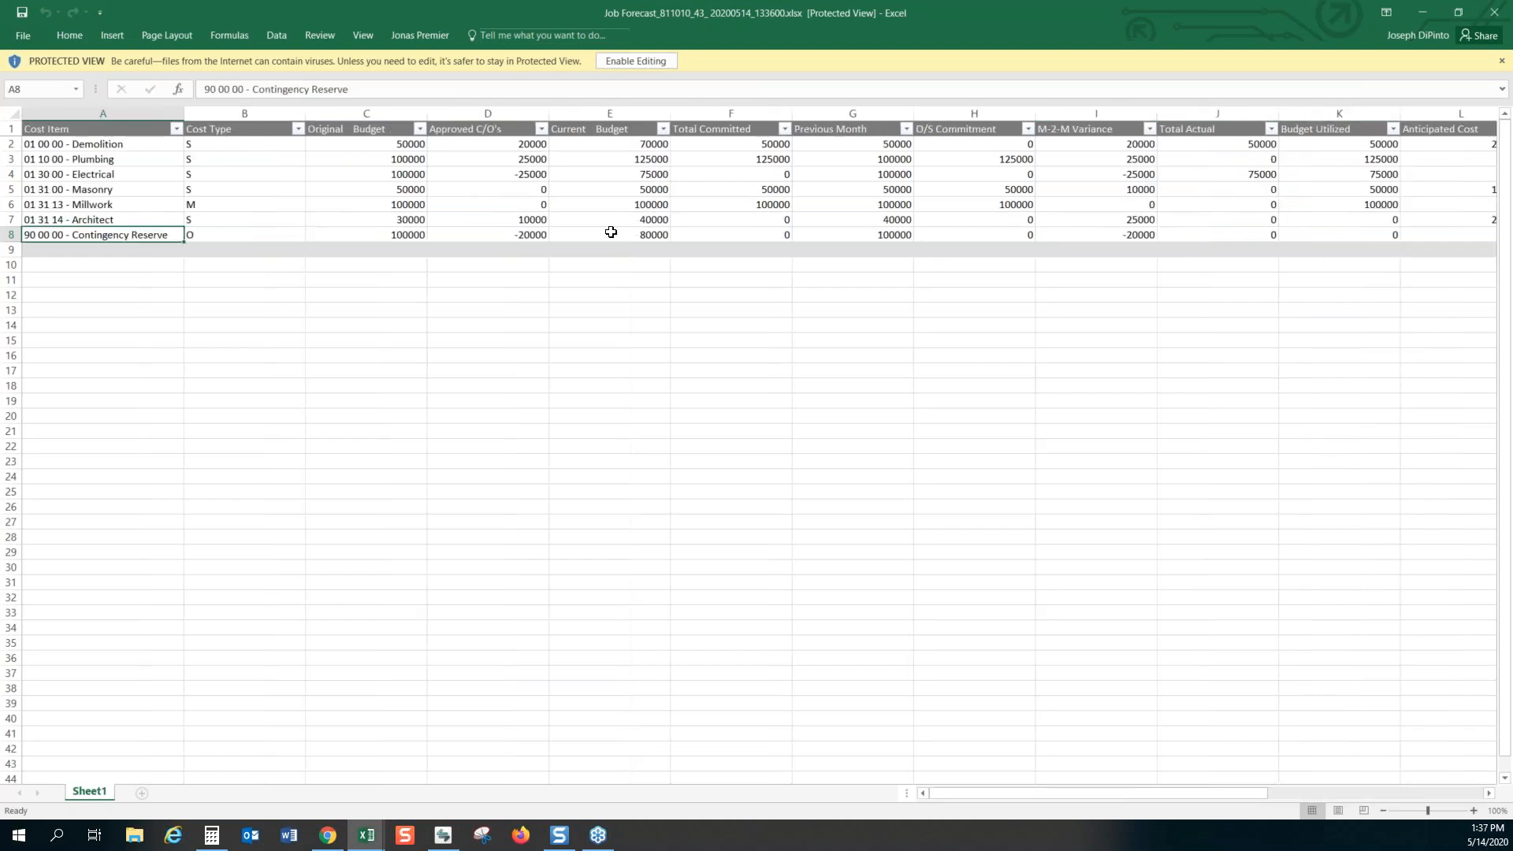
key("Right")
key("Right")
key("Right")
key("Right")
key("Right")
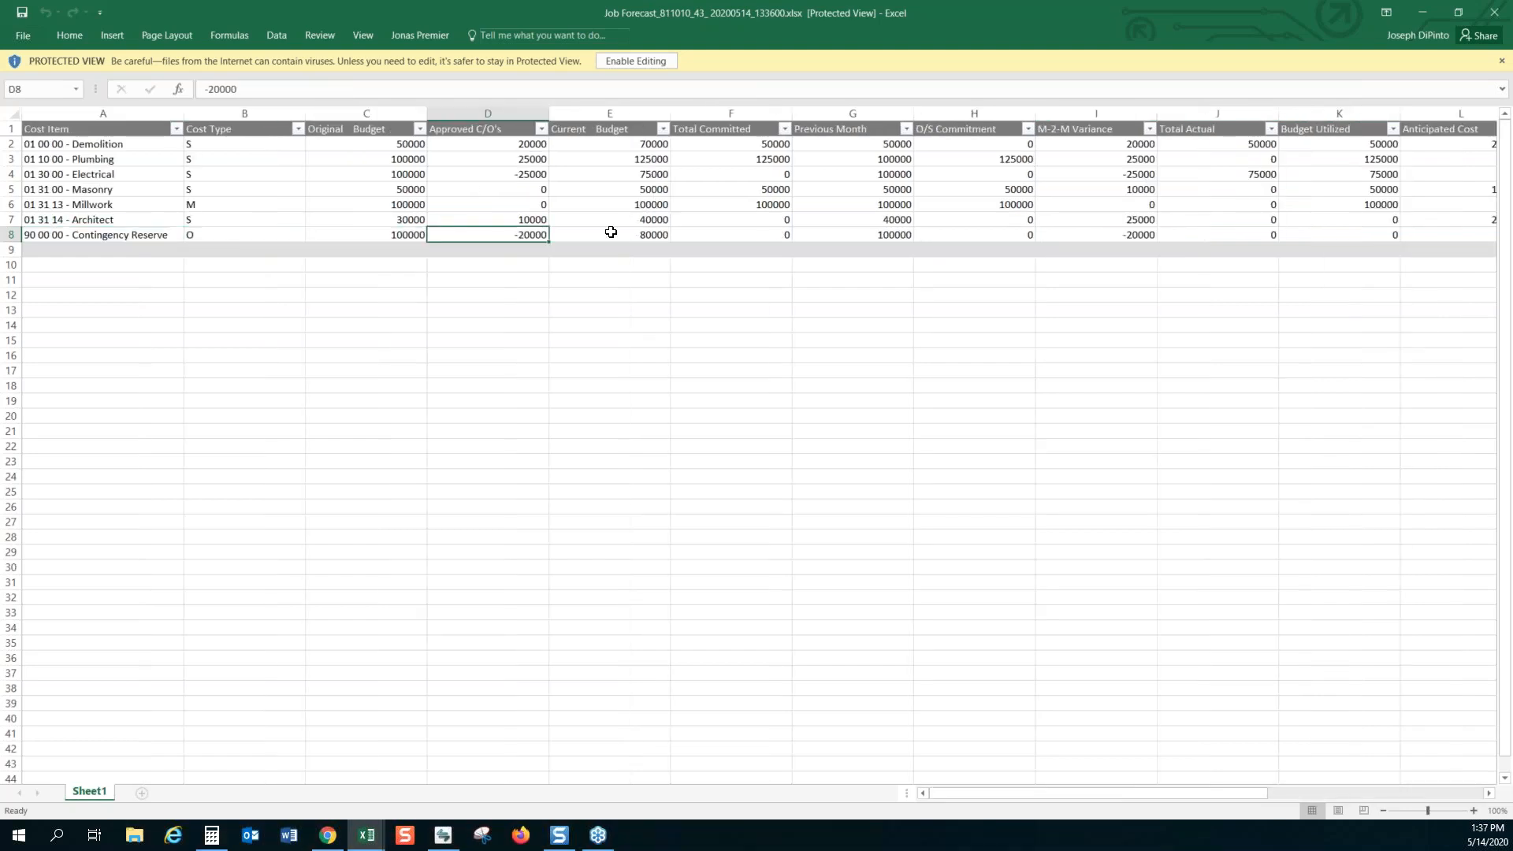
Finish checking the Contingency Reserve row through the Previous Month column and close the exported forecast workbook
key("Right")
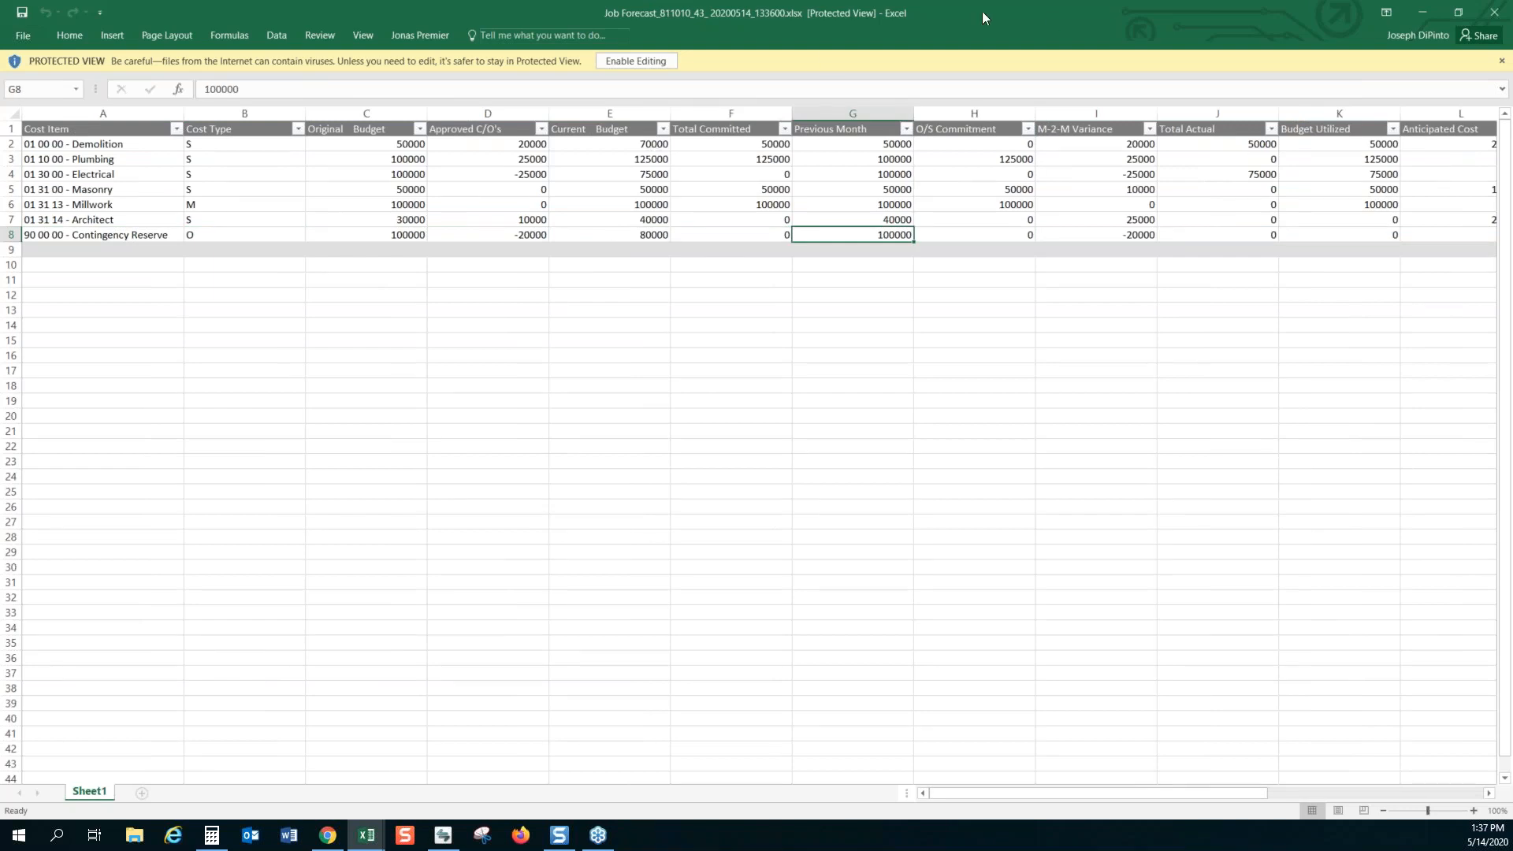
left_click(1495, 18)
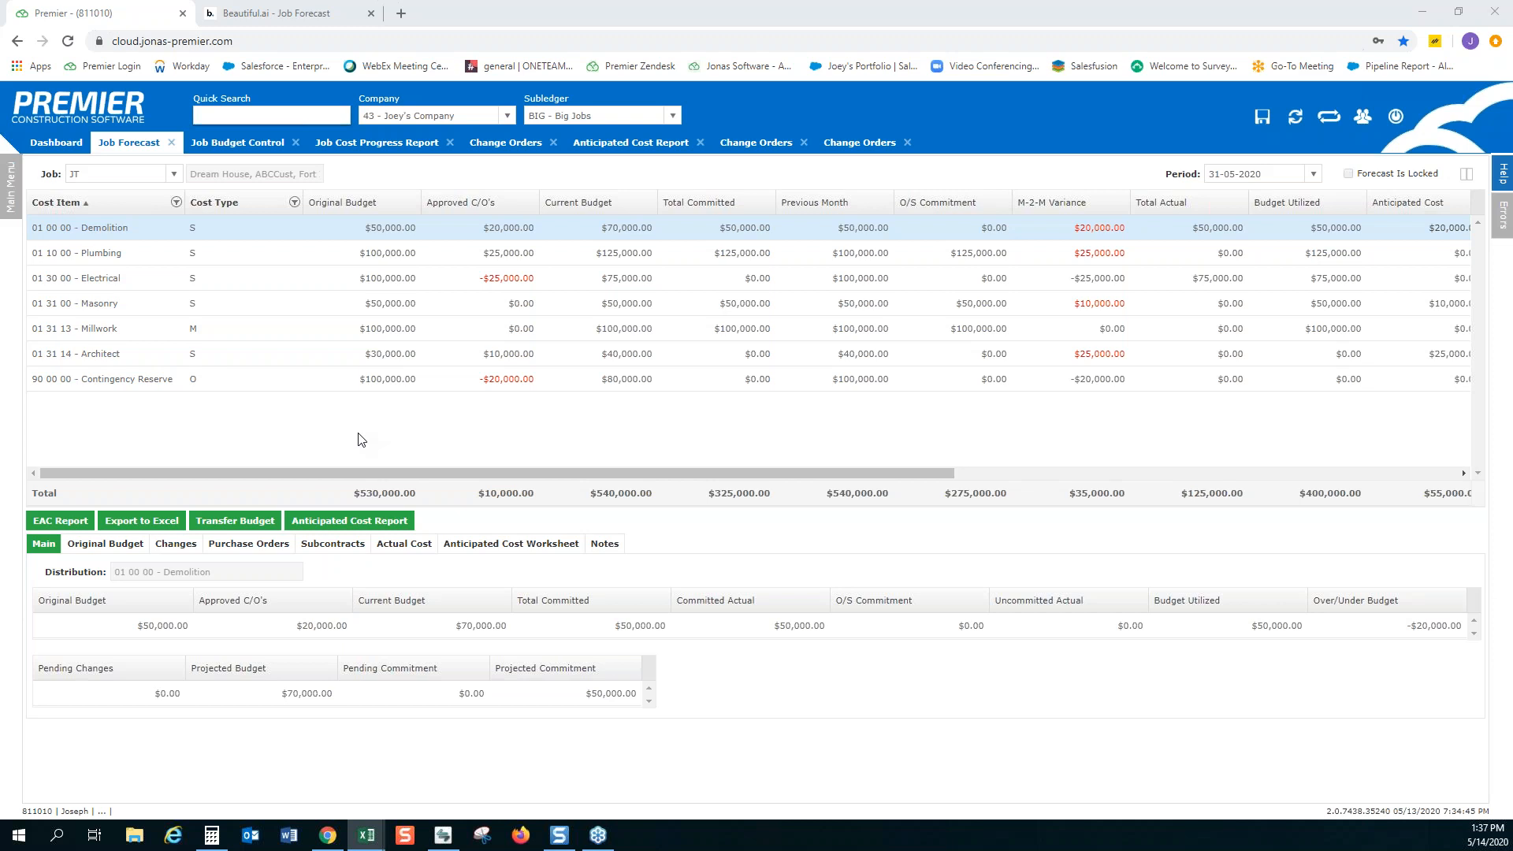
Drill into Demolition's cost to date from the Job Cost Progress Report, close the Job Cost Actuals report and return to the forecast
left_click(402, 150)
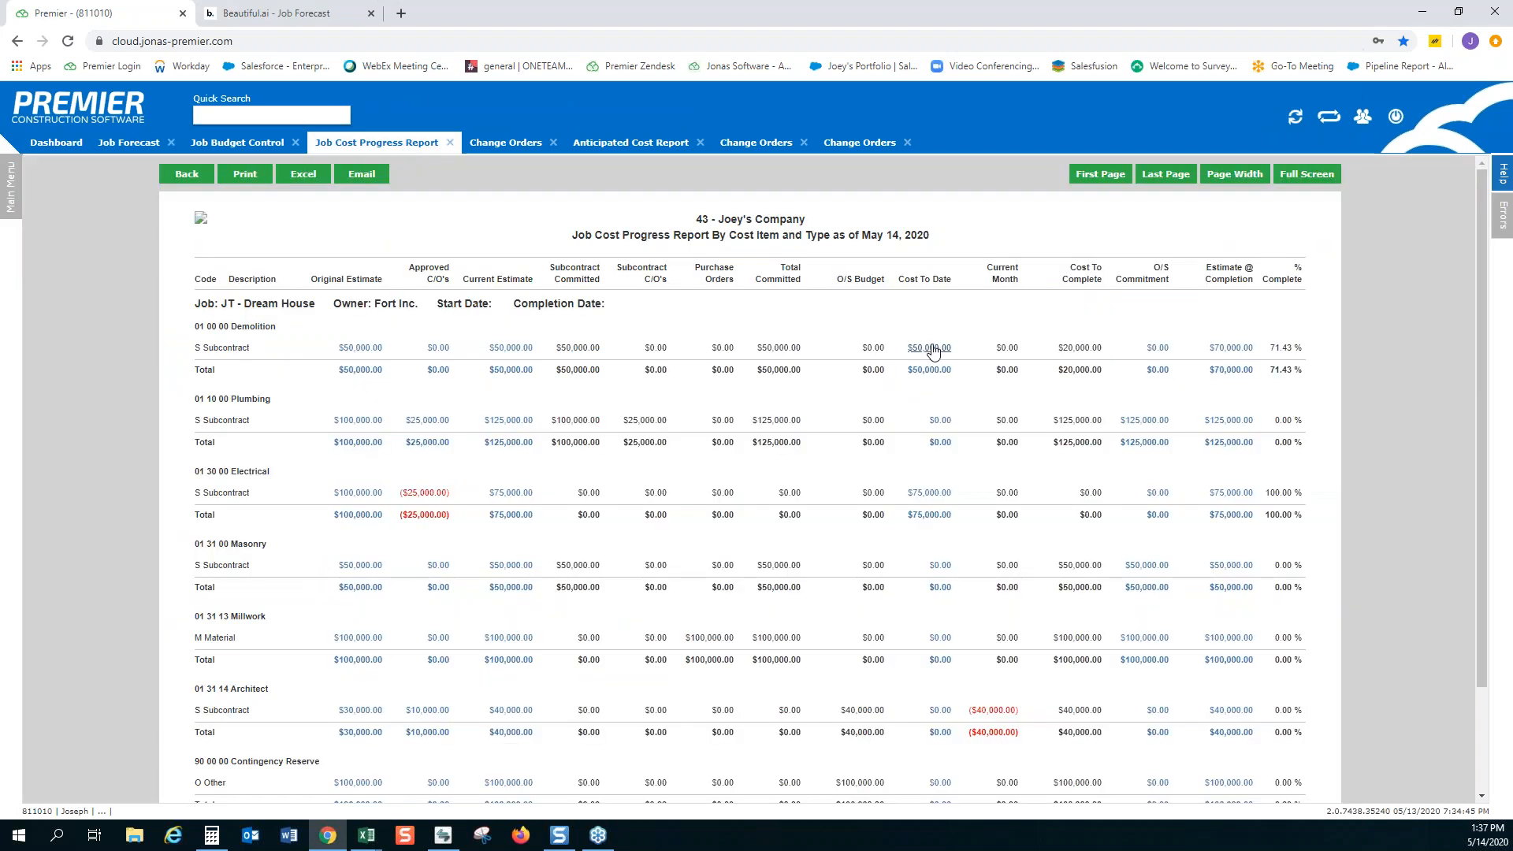
left_click(932, 349)
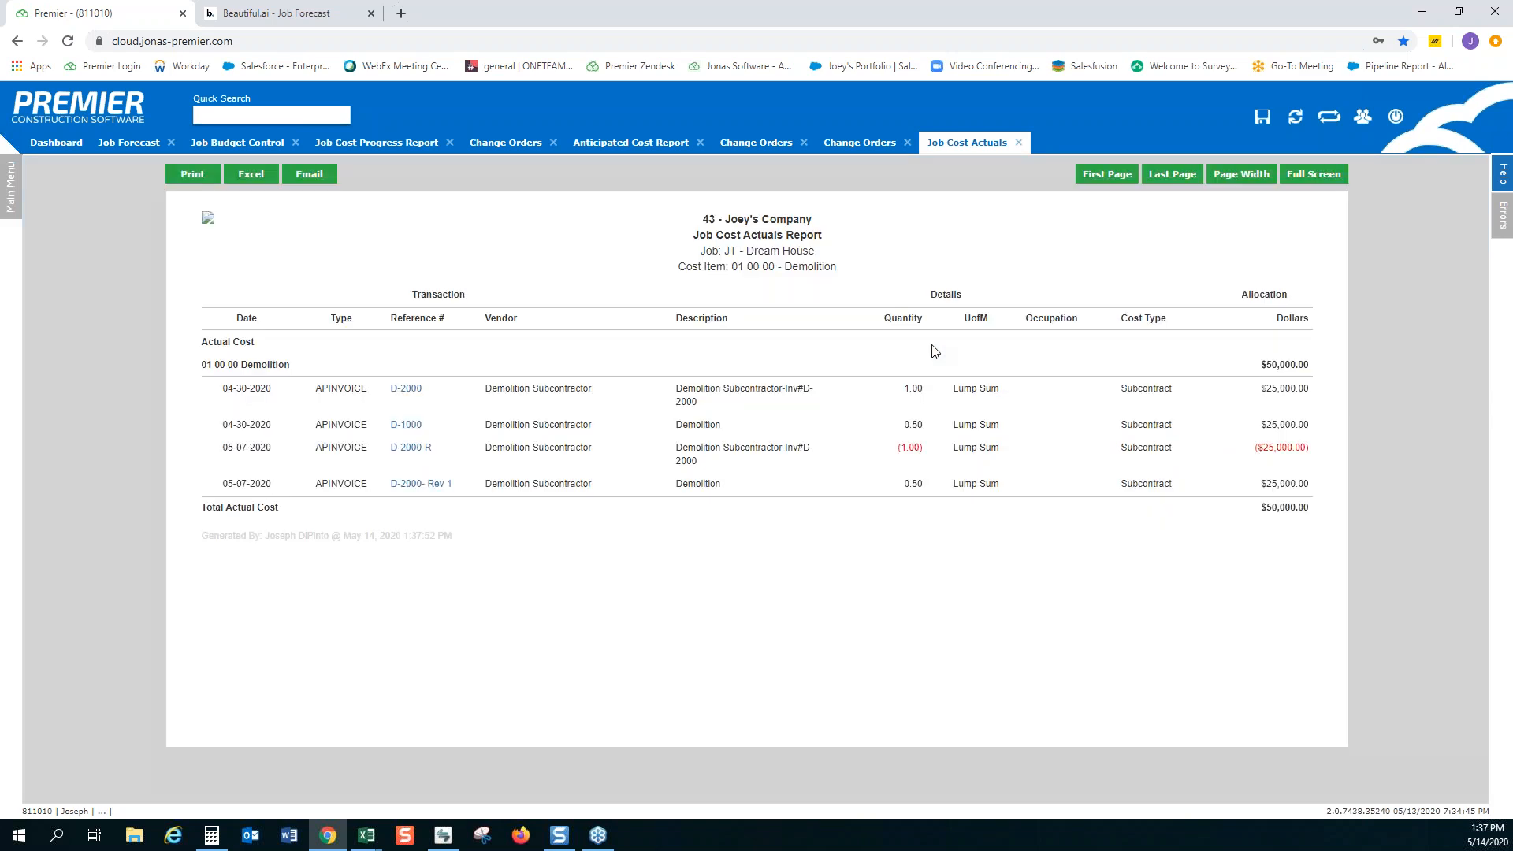
left_click(1019, 144)
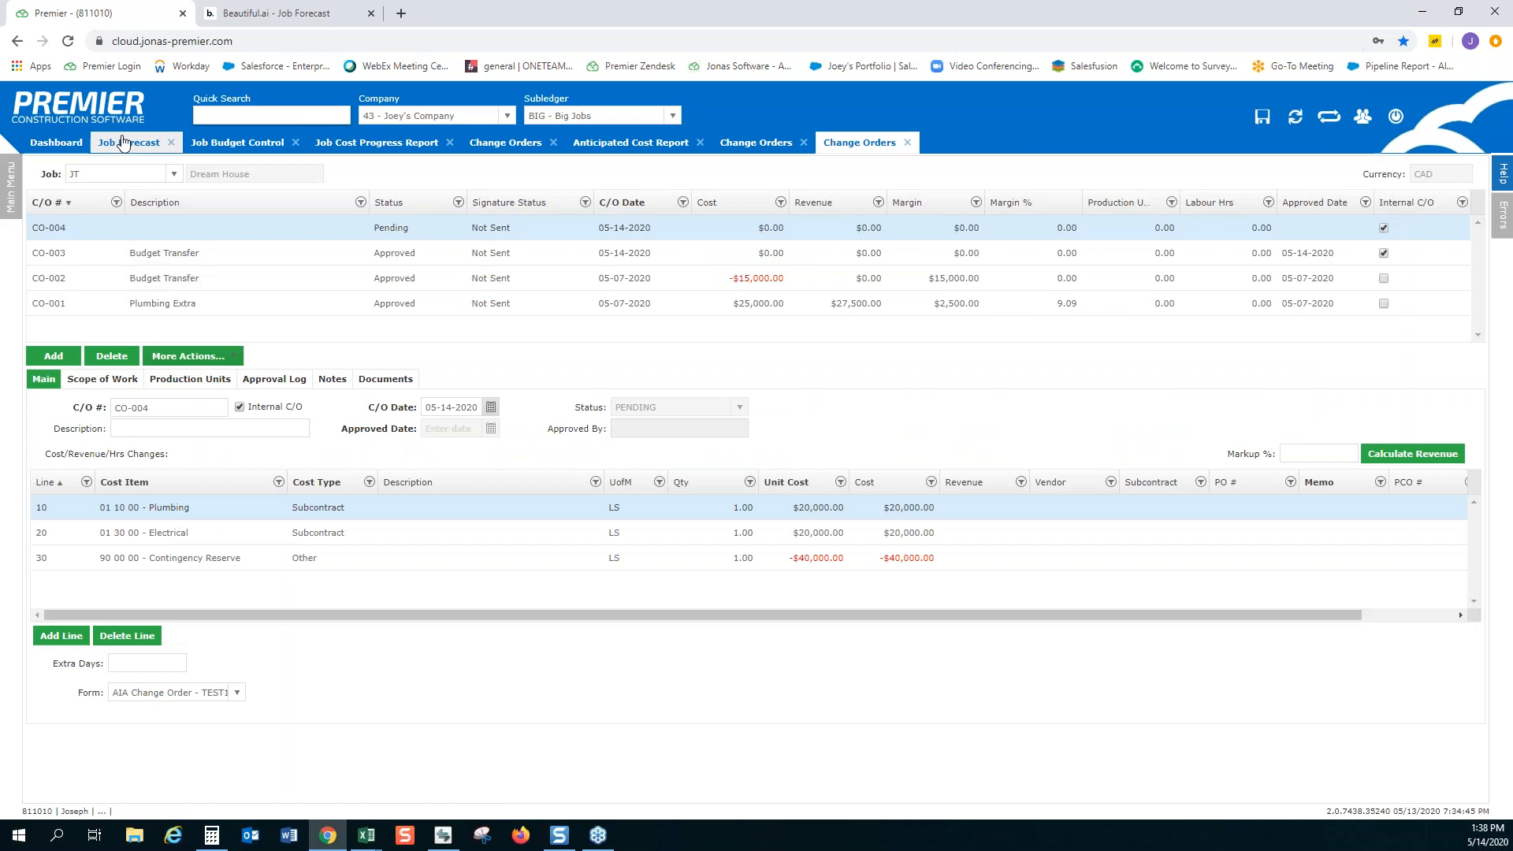
left_click(123, 142)
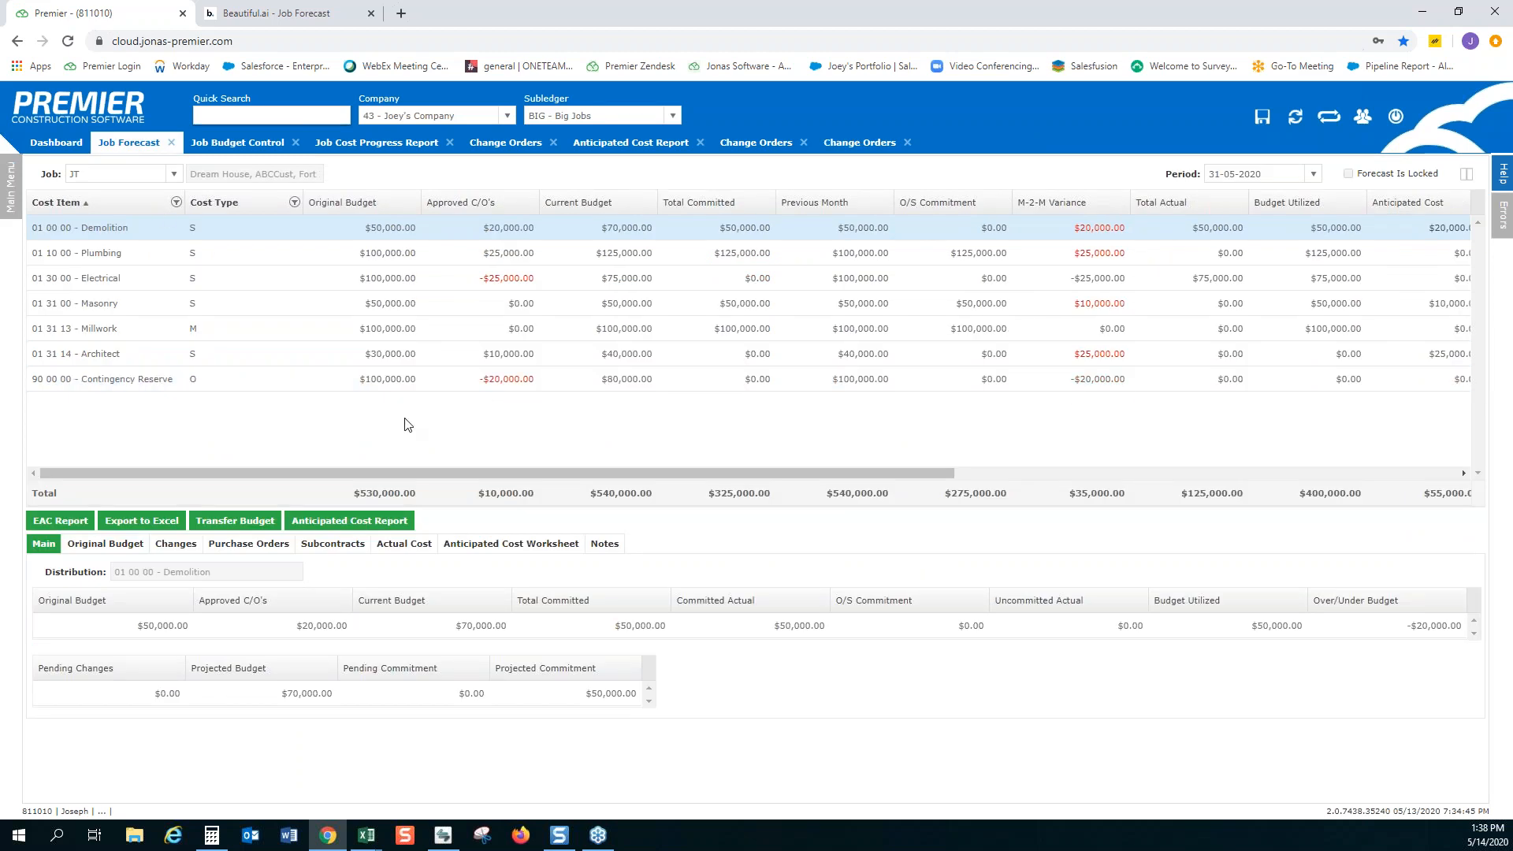
Review Demolition's original budget, approved changes and actual cost transactions in the job forecast
left_click(108, 546)
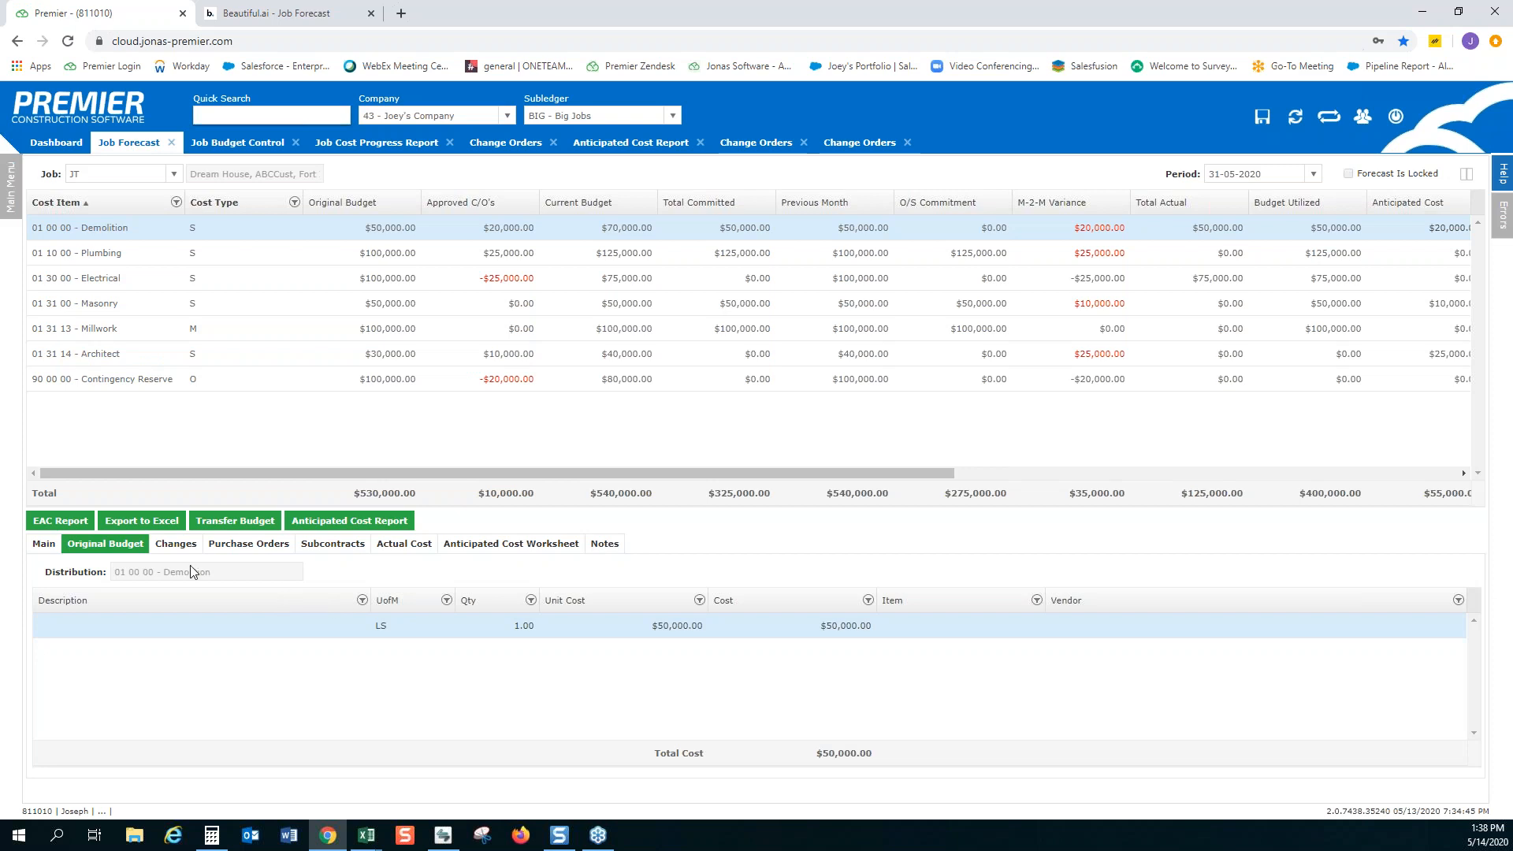
left_click(186, 548)
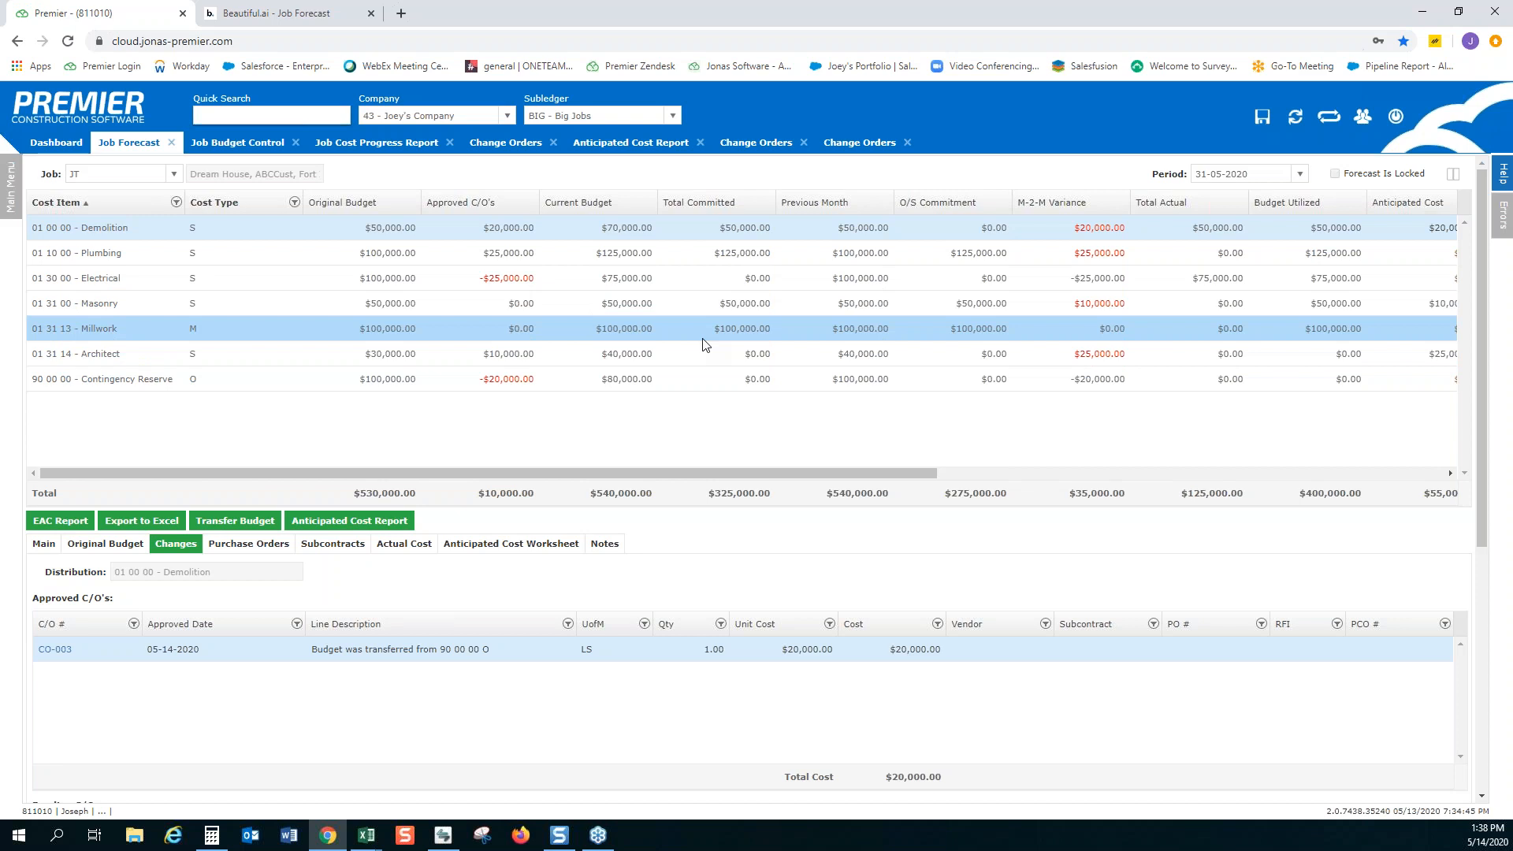
left_click(407, 546)
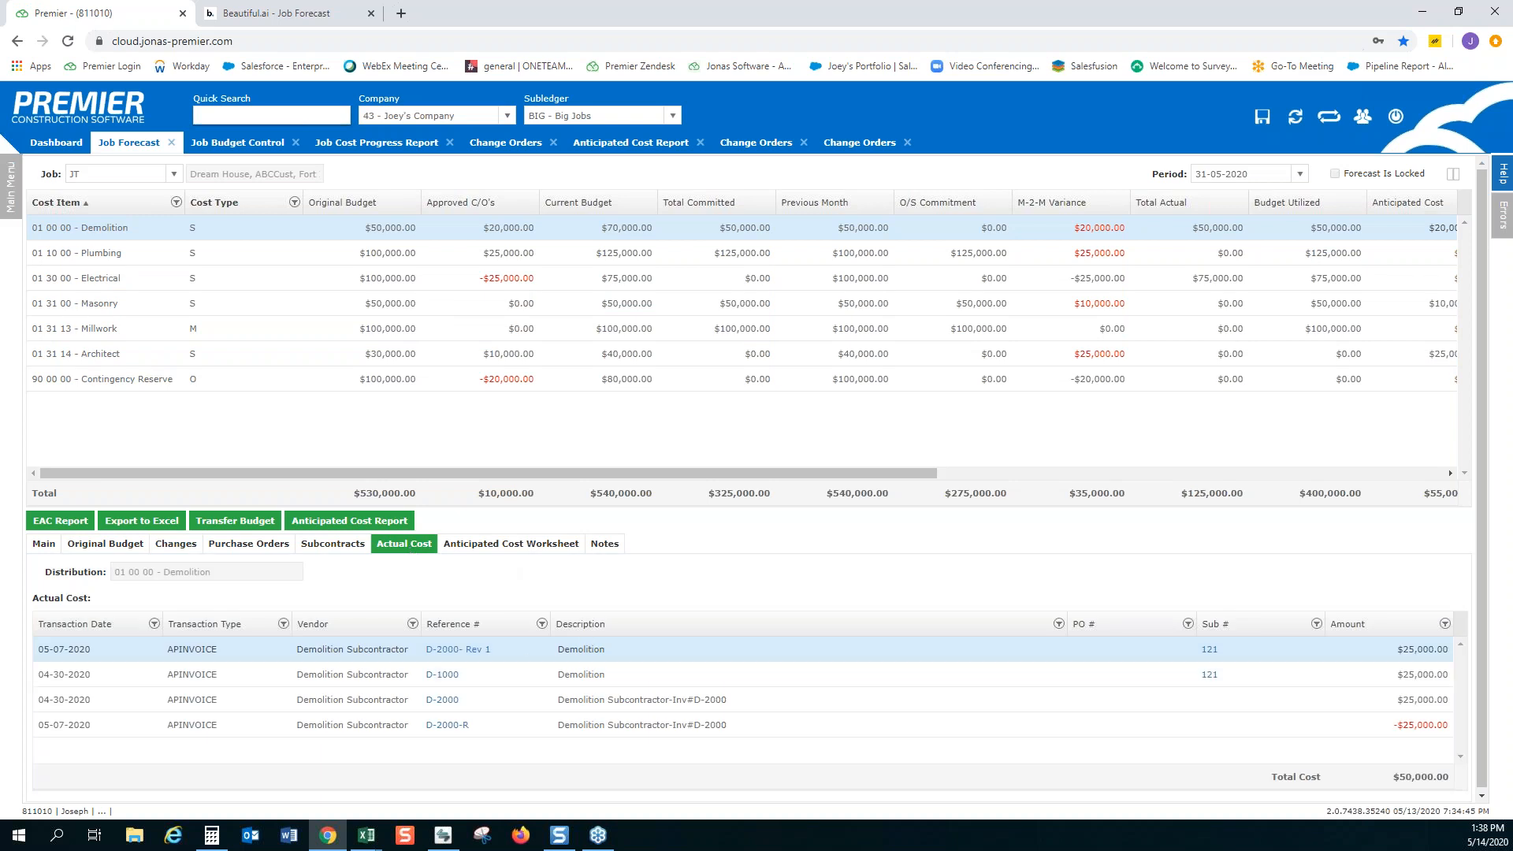
Inspect the first invoice listed in Demolition's actual costs, close the Invoice Inquiry and return to the job forecast
left_click(467, 651)
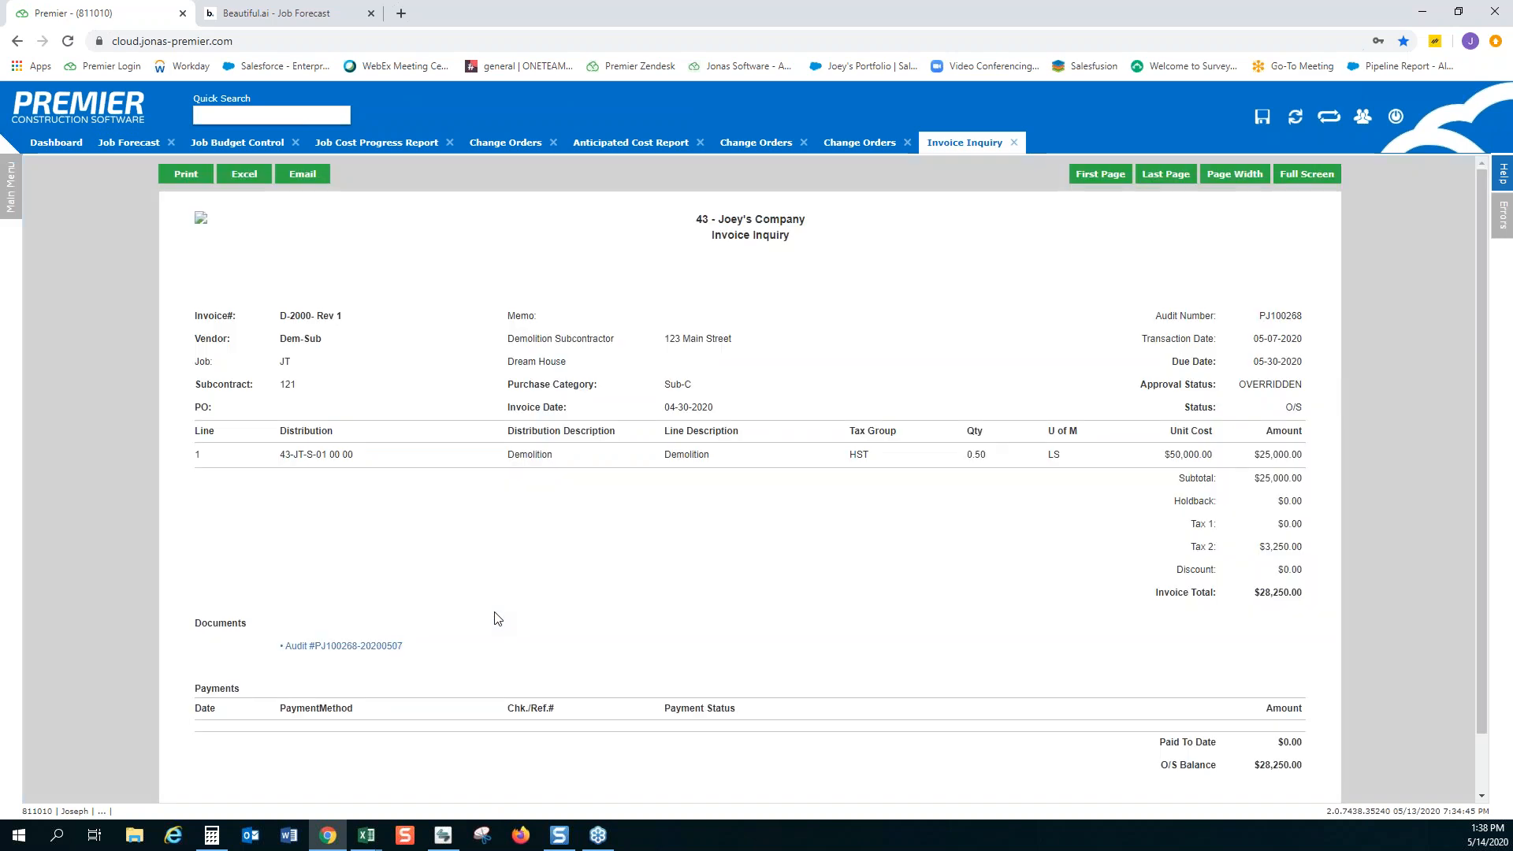
left_click(1014, 143)
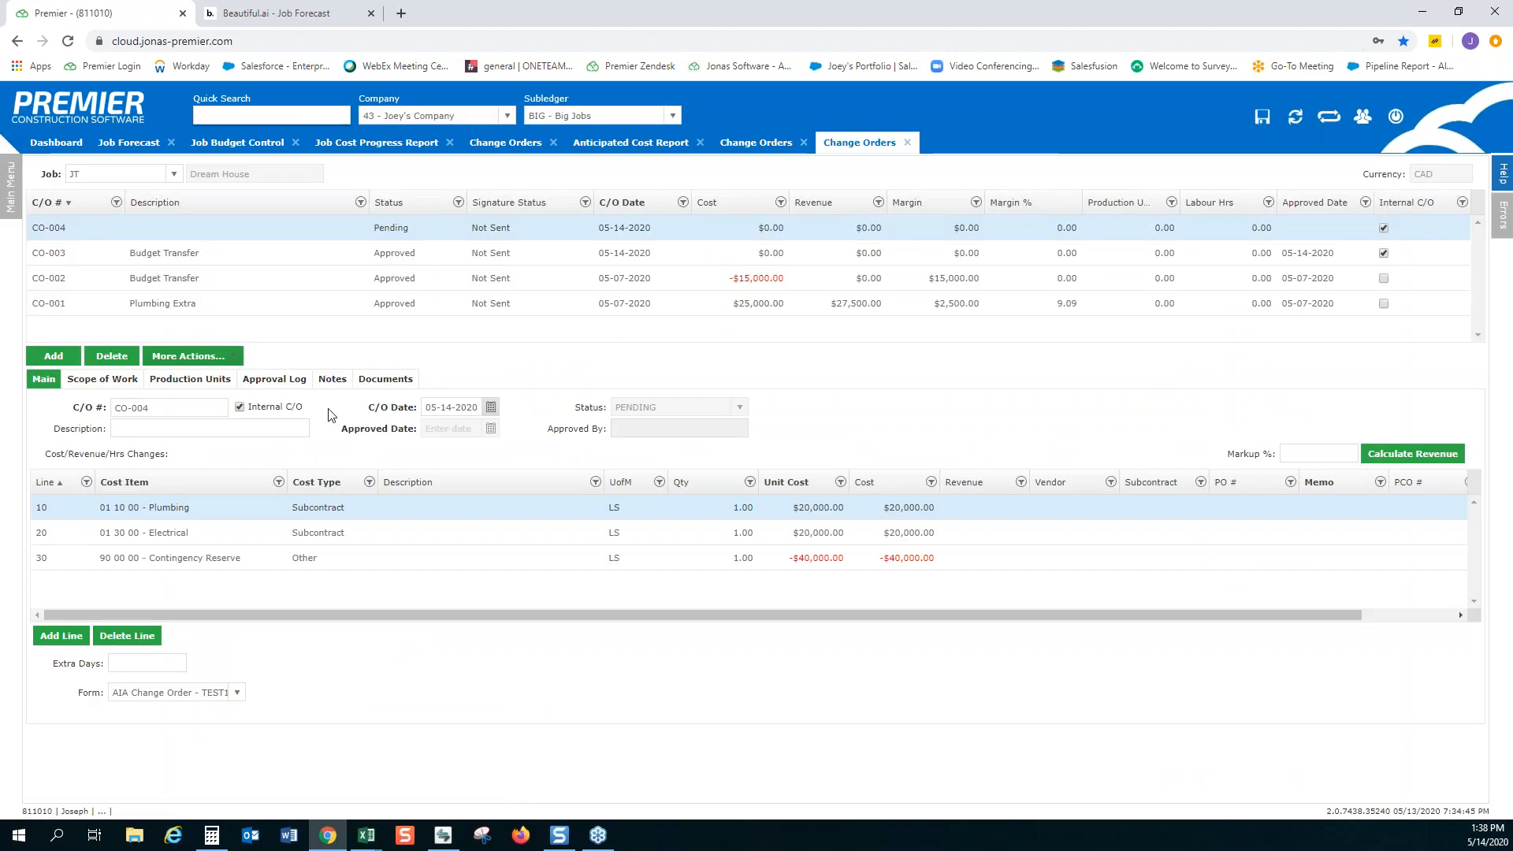
left_click(138, 145)
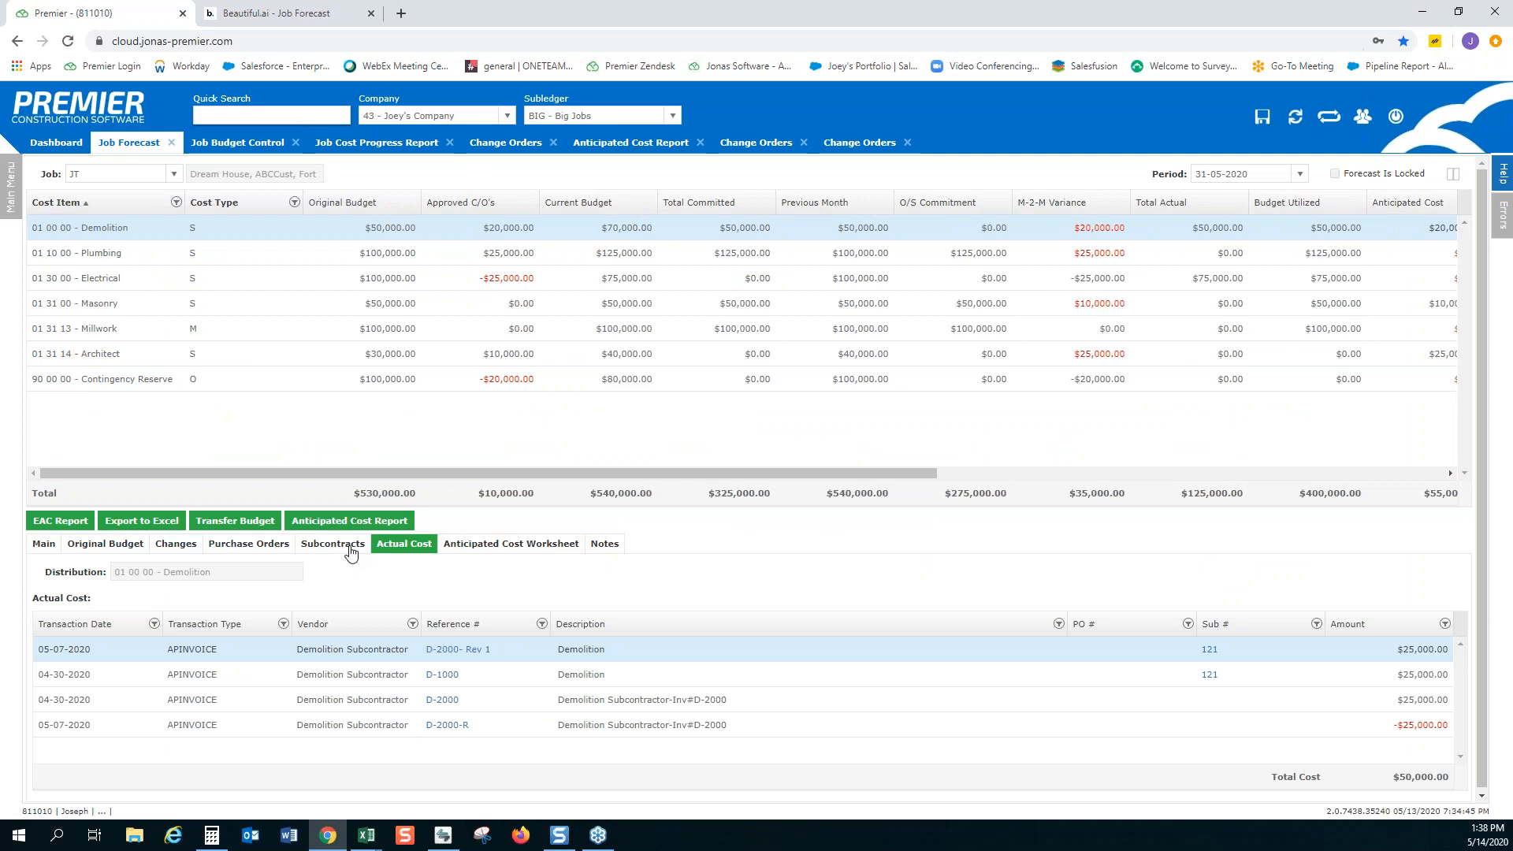
Review Demolition's approved subcontracts, then open the Plumbing subcontract from its Plumbing Extra line
left_click(352, 552)
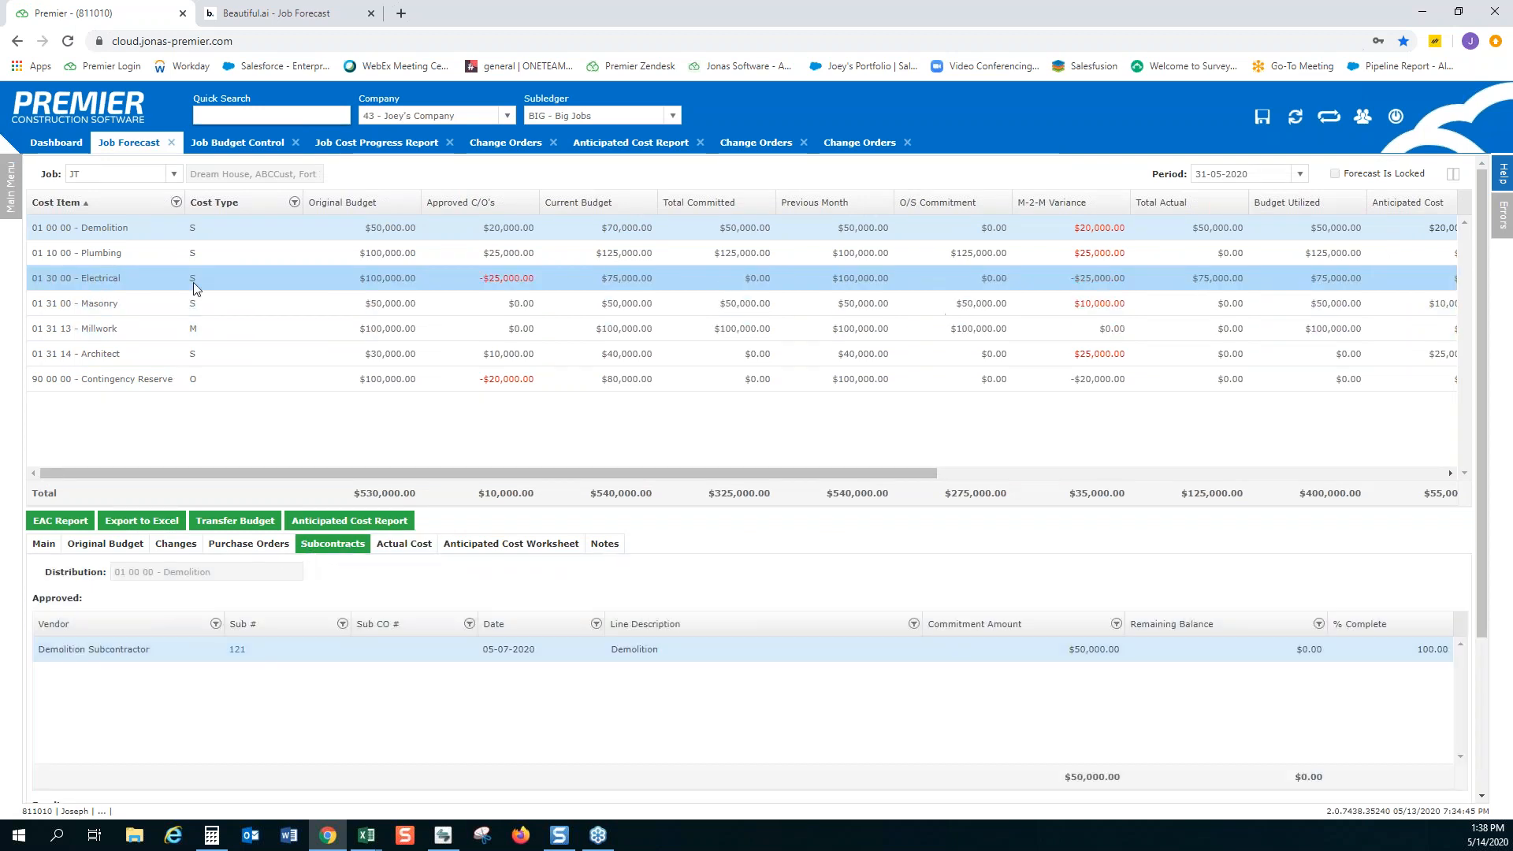
left_click(251, 255)
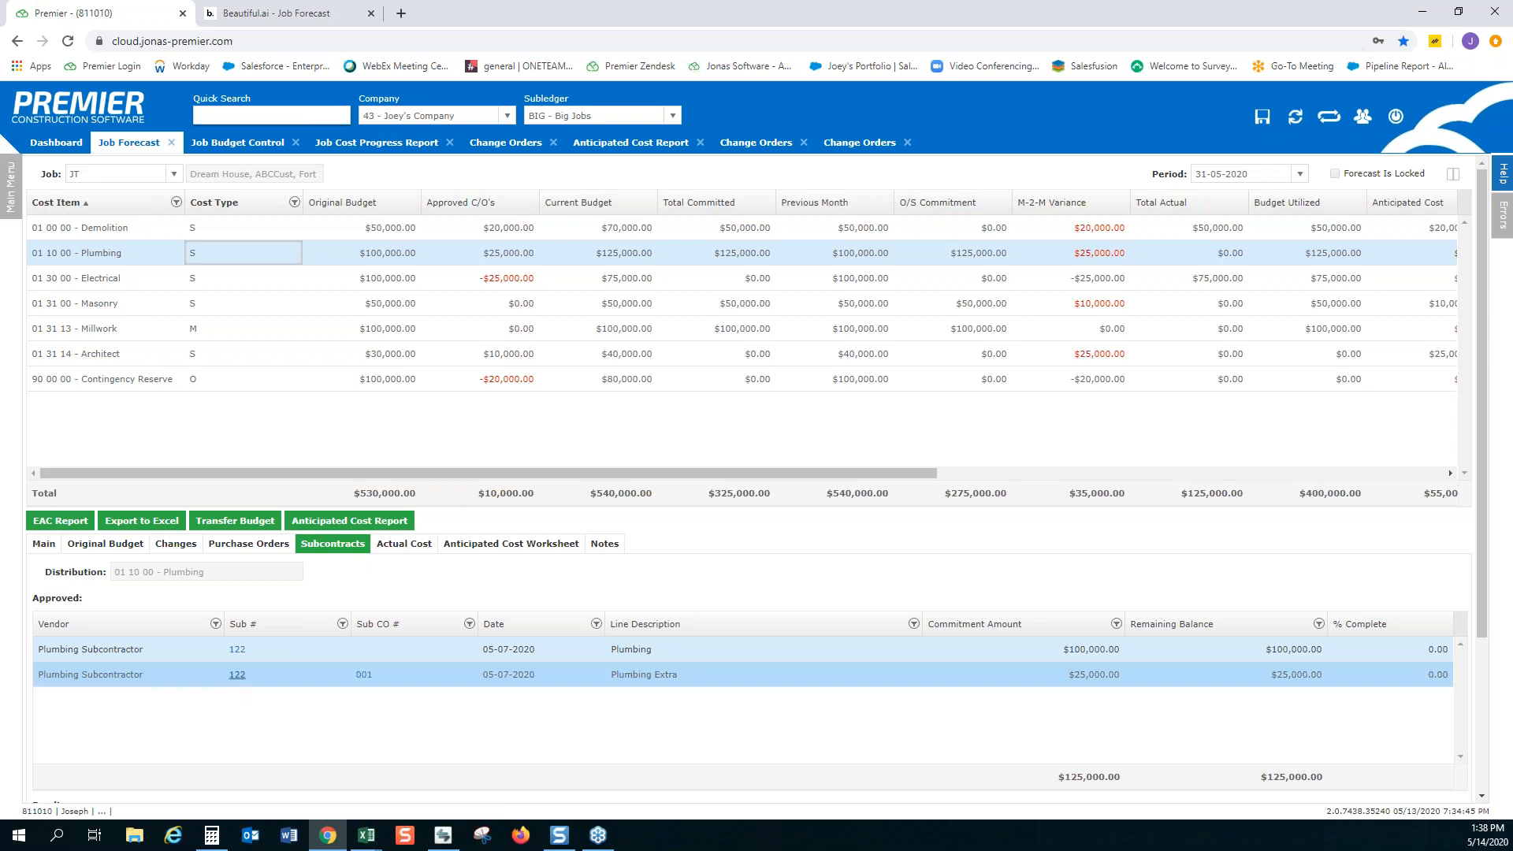
left_click(237, 675)
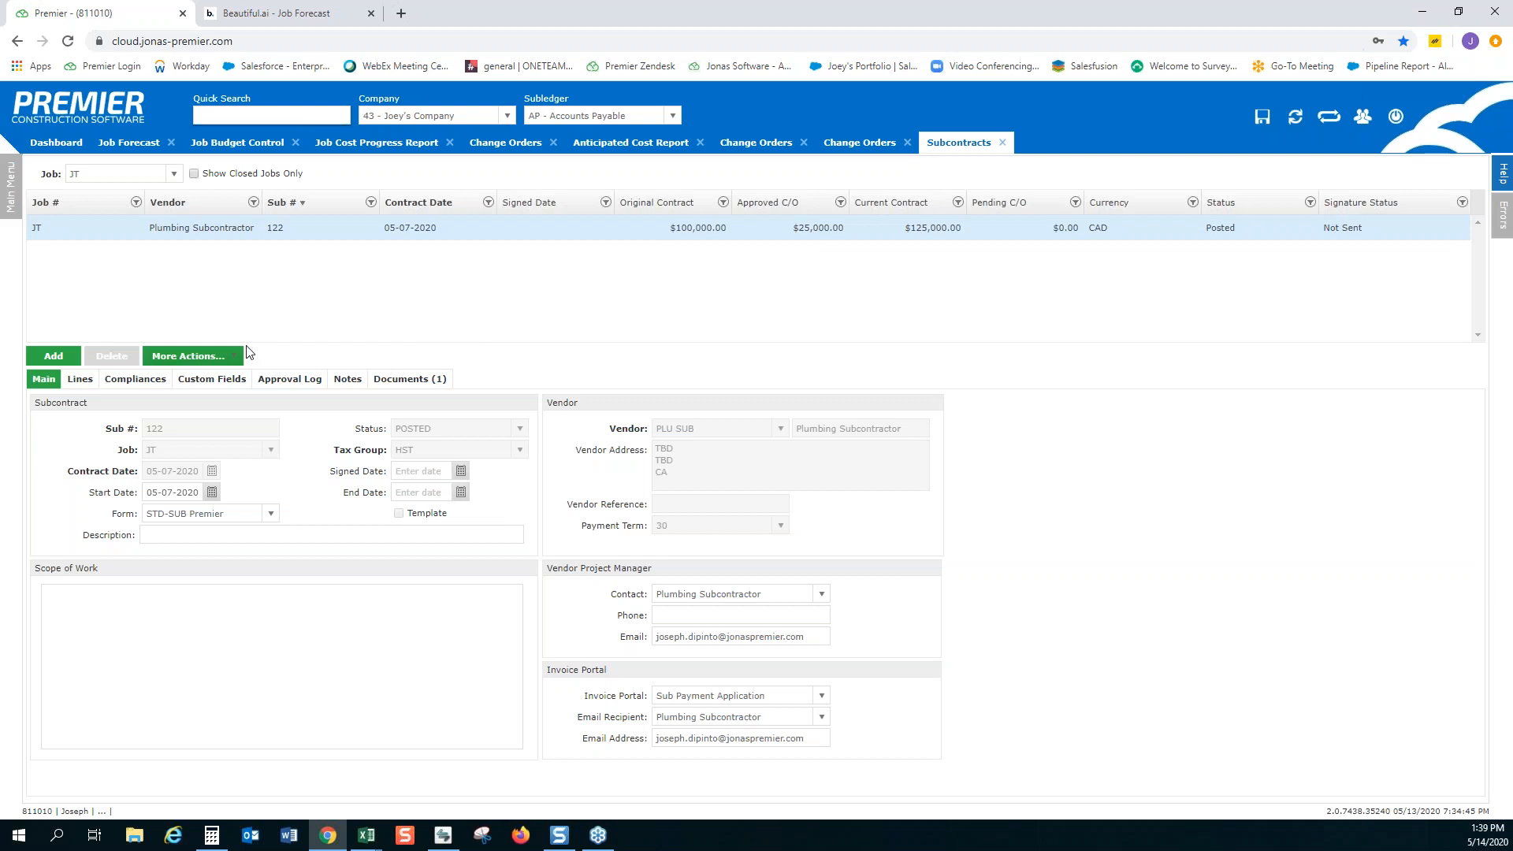
View the Plumbing subcontract's change orders, then open Sub CO 001 directly from the forecast's Plumbing Extra line and return to the forecast
left_click(185, 358)
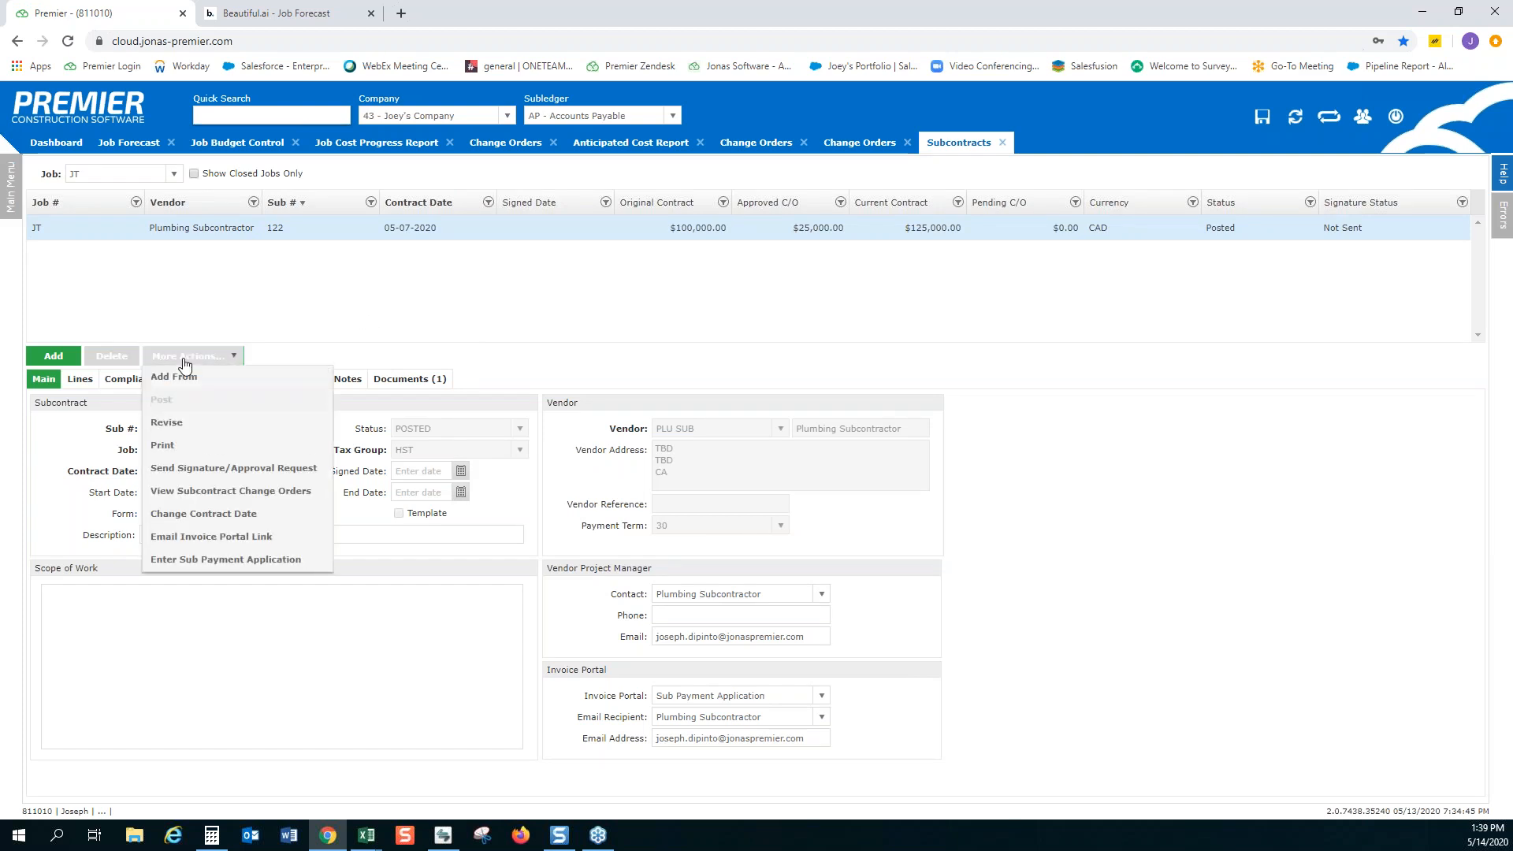
left_click(235, 492)
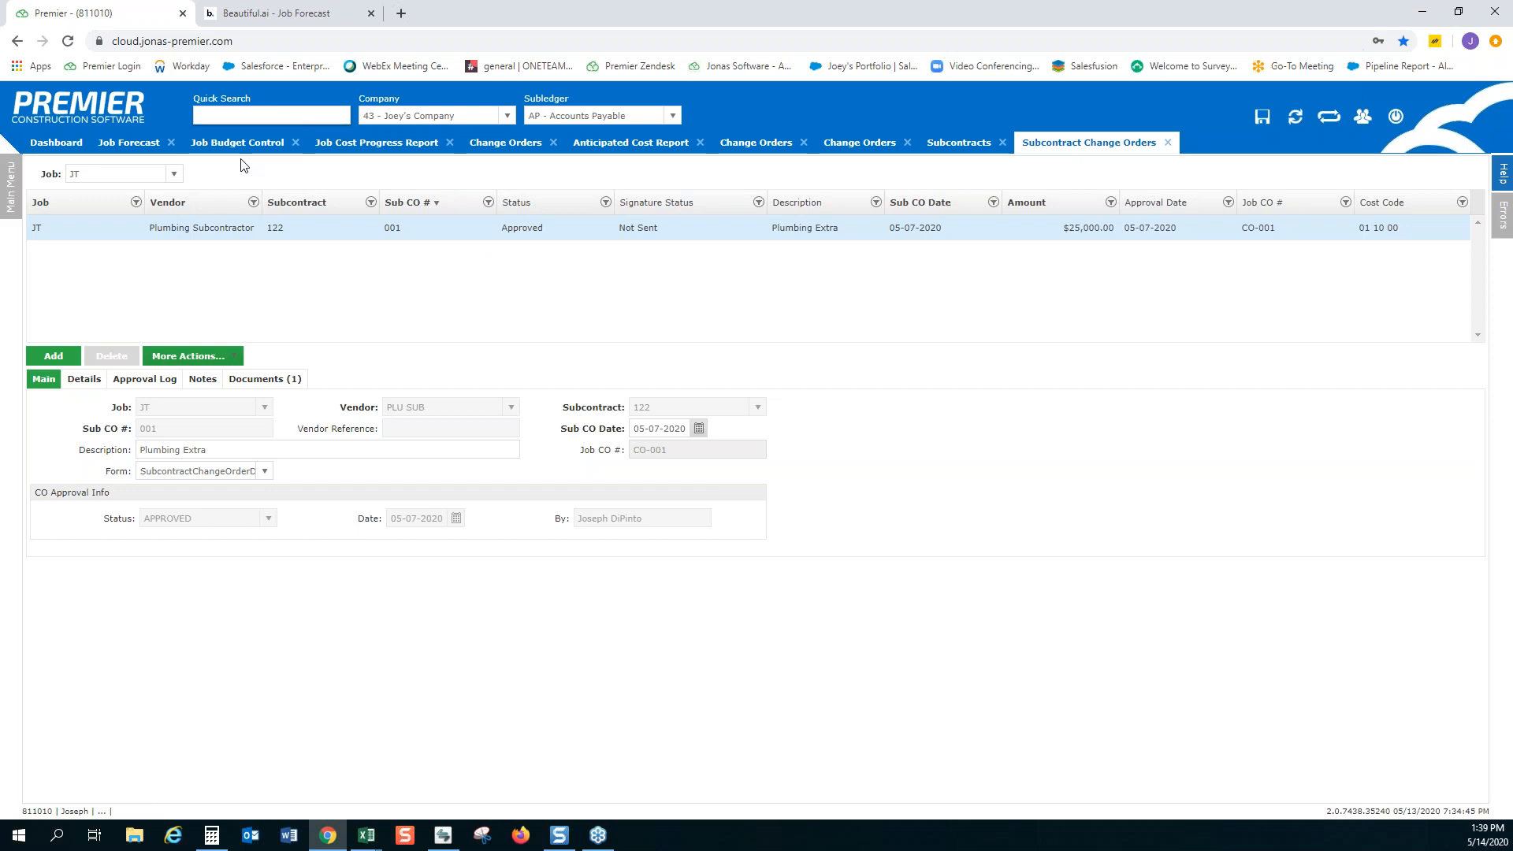
left_click(128, 143)
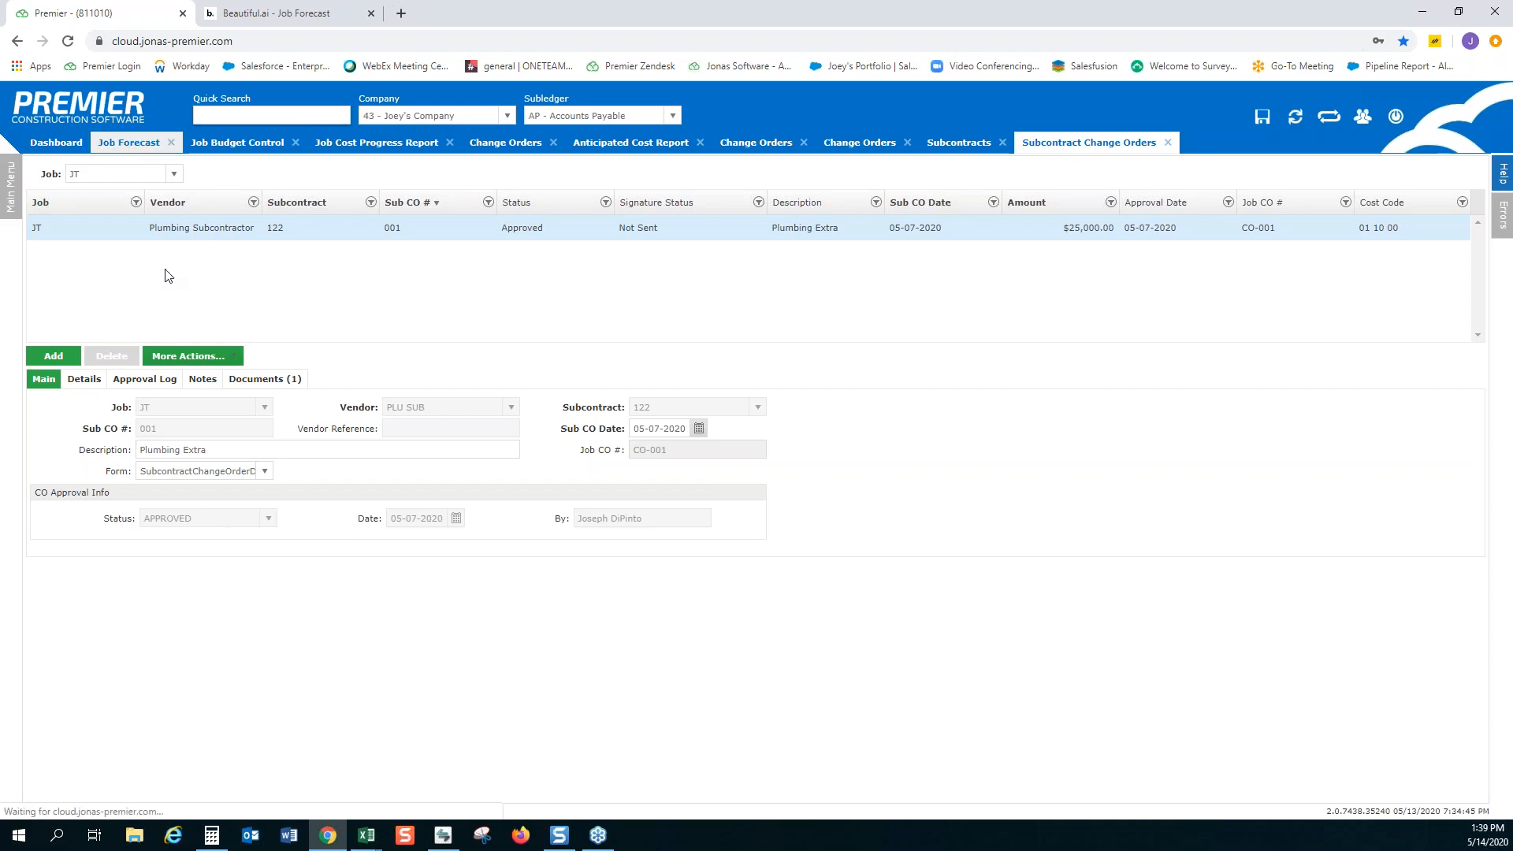
left_click(365, 675)
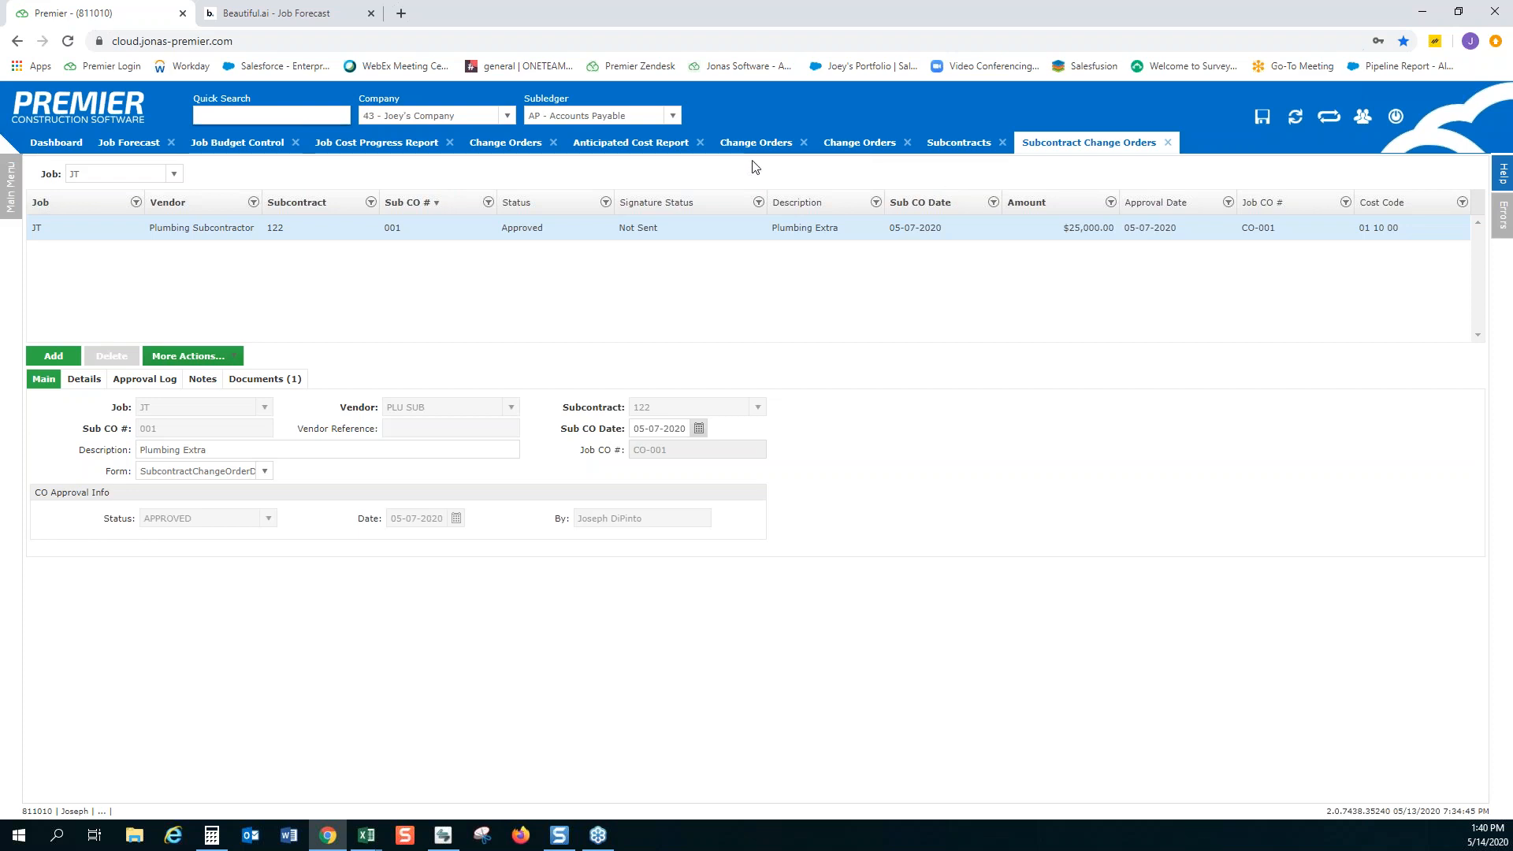
left_click(134, 143)
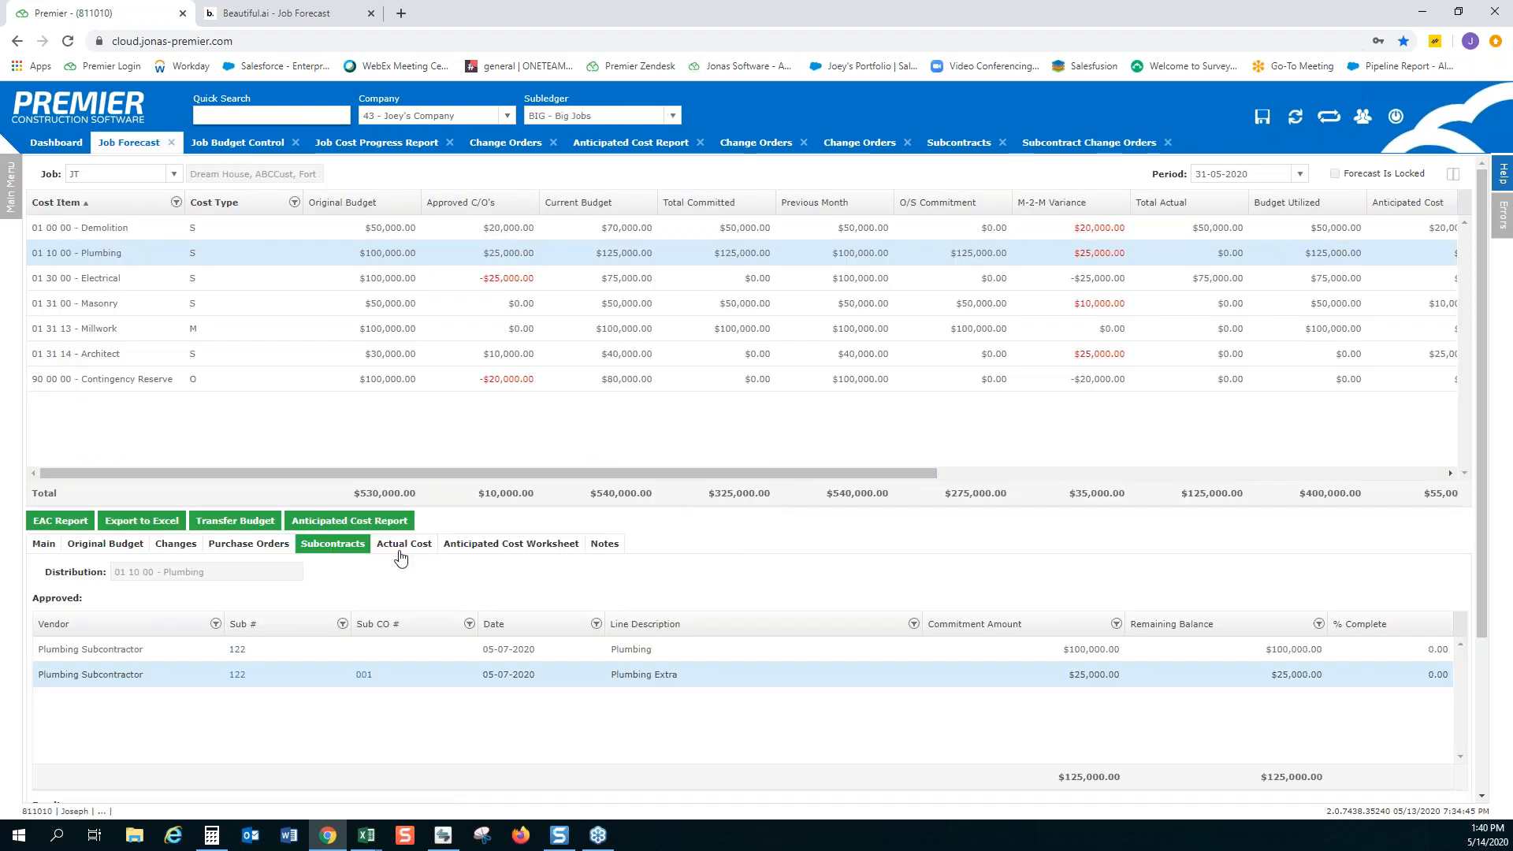
Check Plumbing's actual costs in the forecast and switch to Demolition's actual costs
left_click(401, 551)
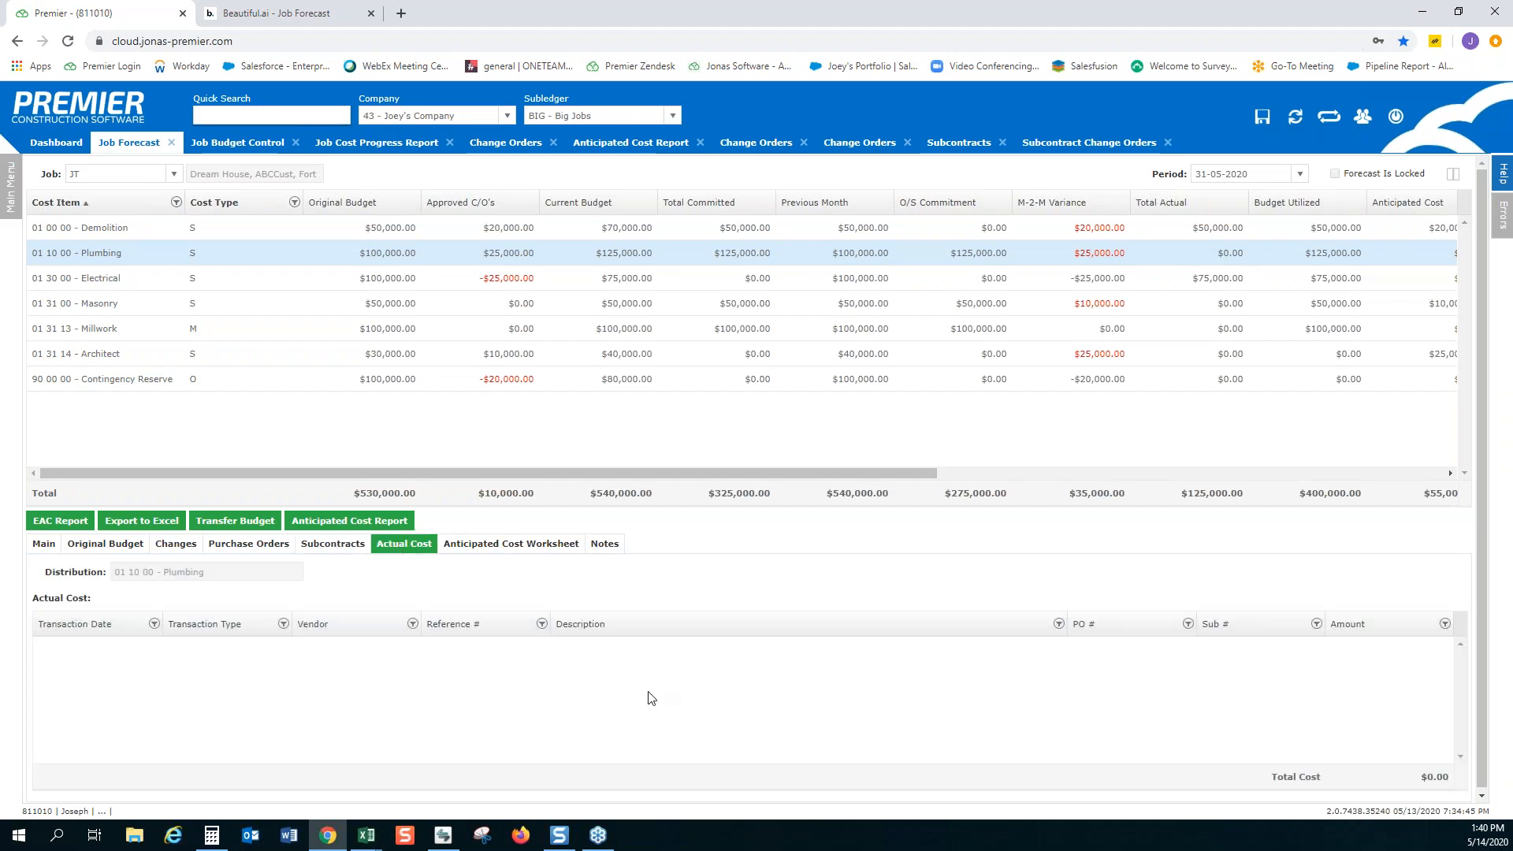
left_click(238, 235)
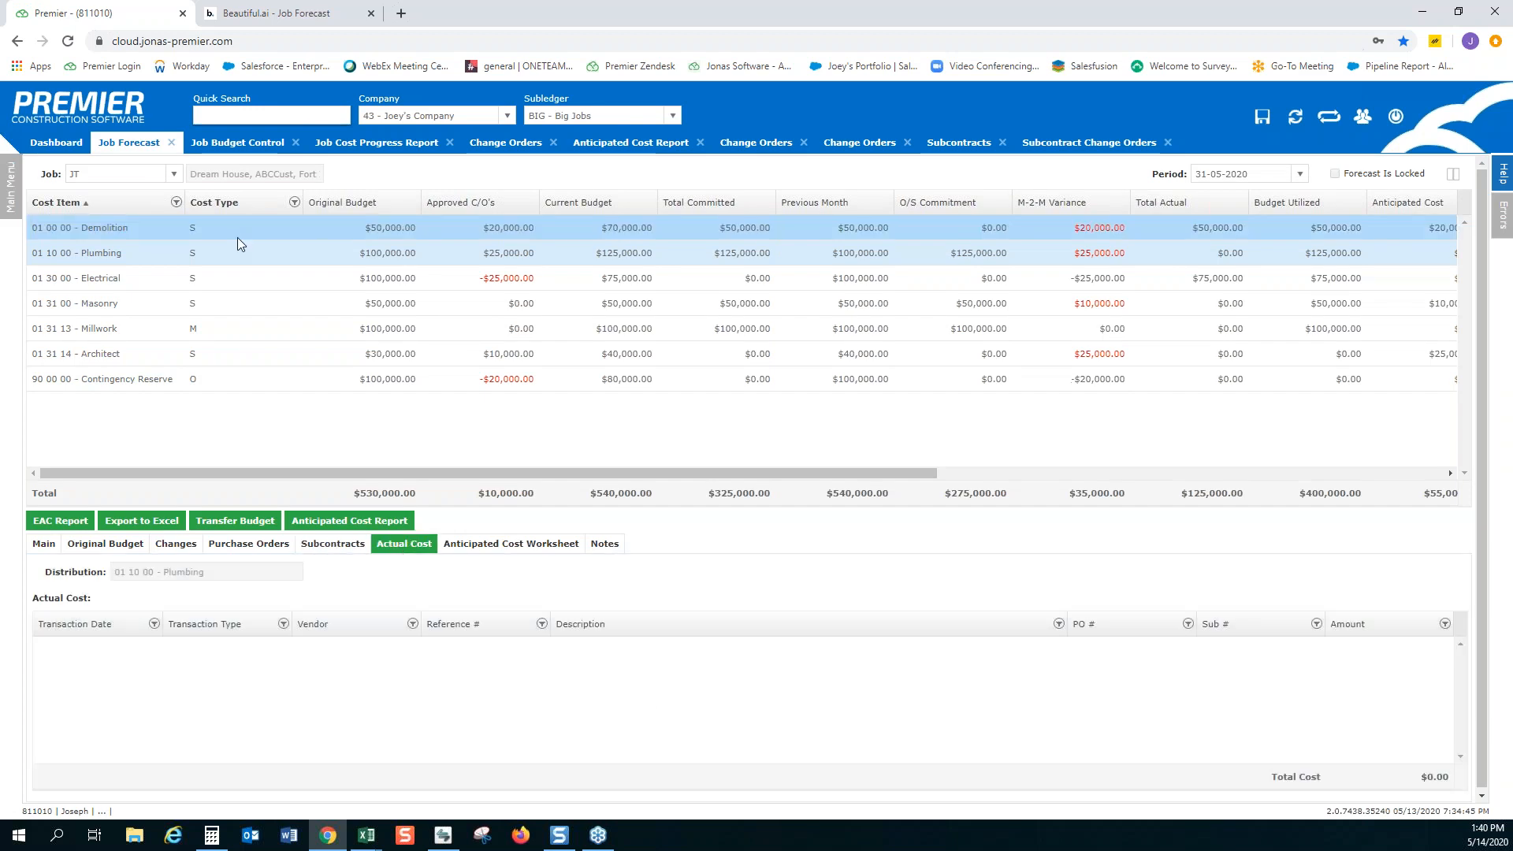
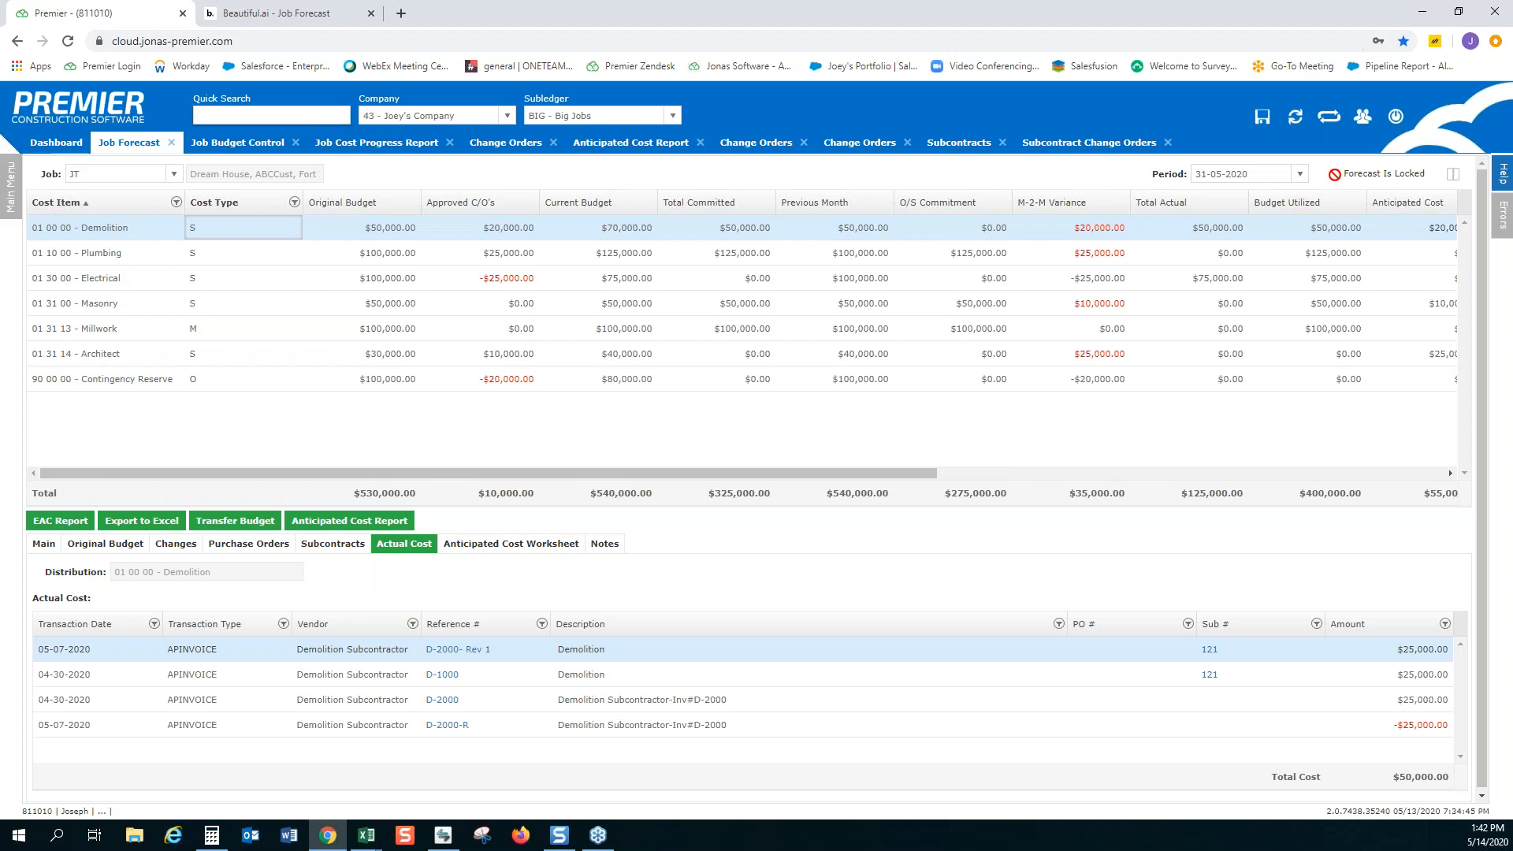
Look up the Fiscal Periods screen to review its job forecast lock settings, and return to the job forecast
left_click(254, 120)
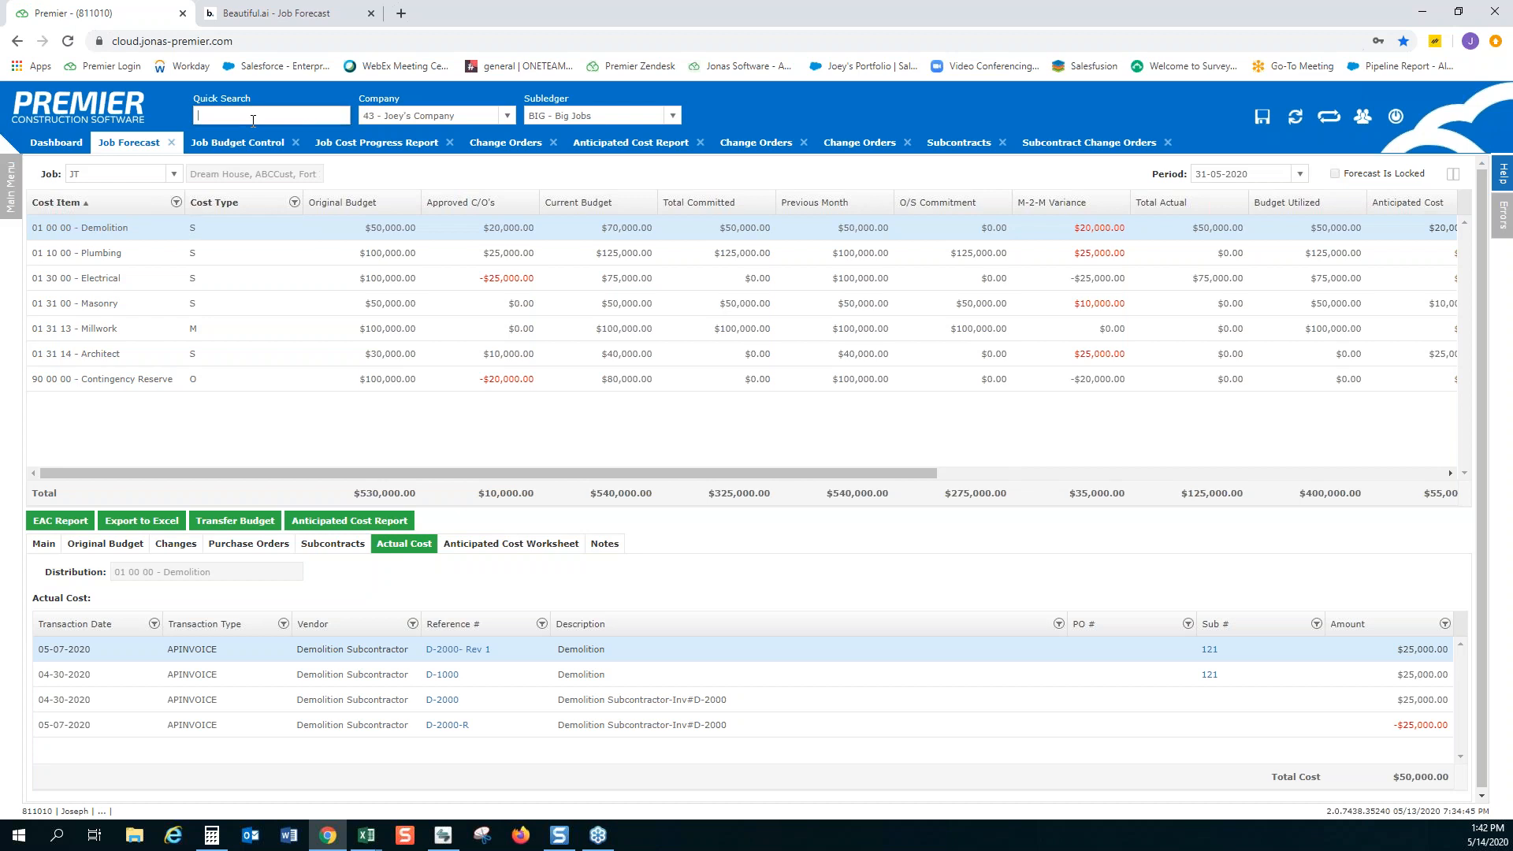
type("fiscal periods")
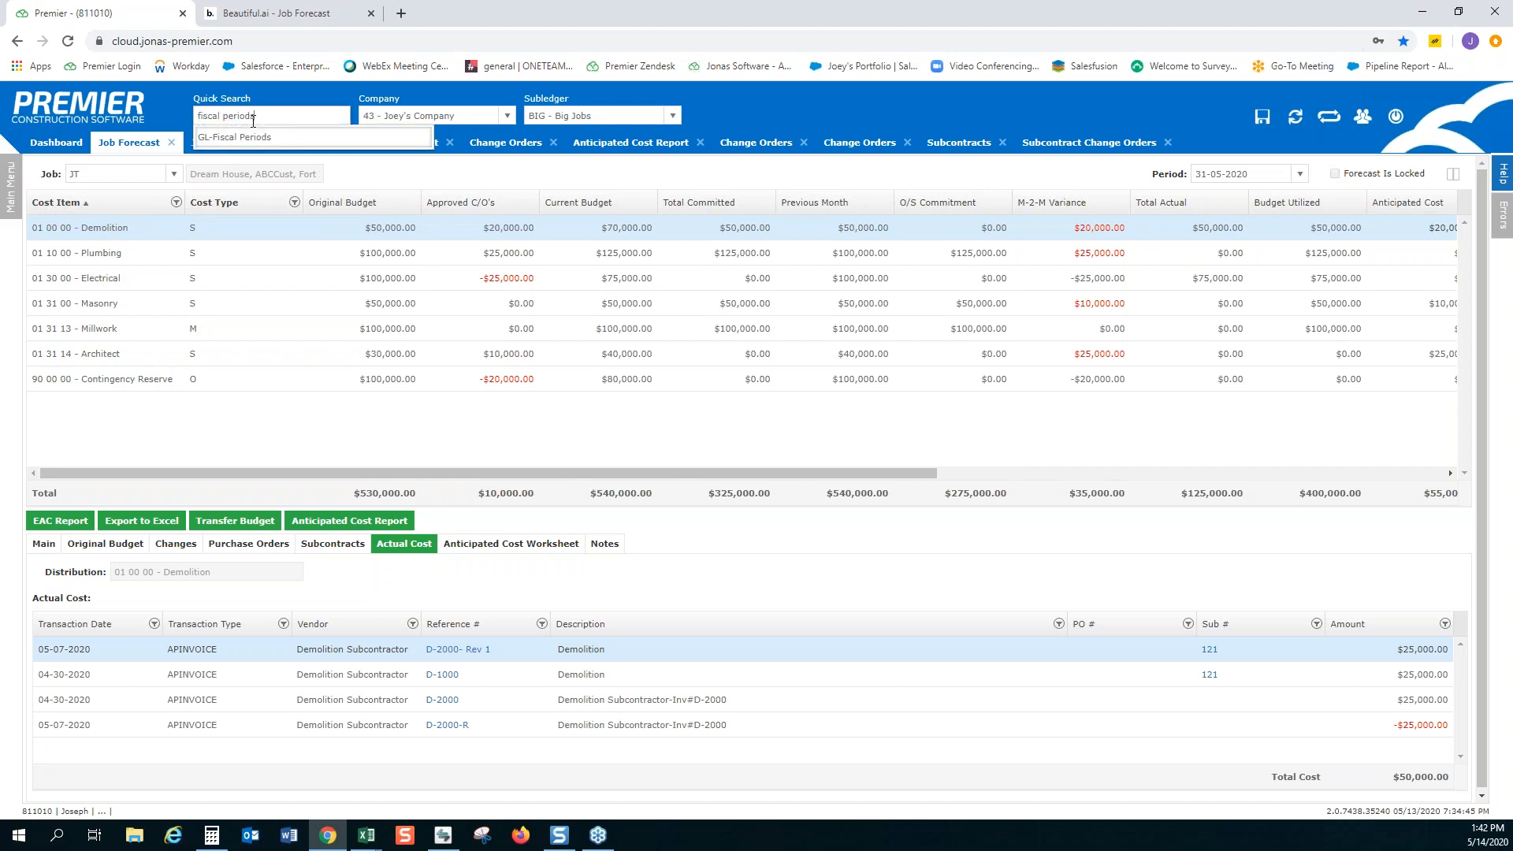
key("Return")
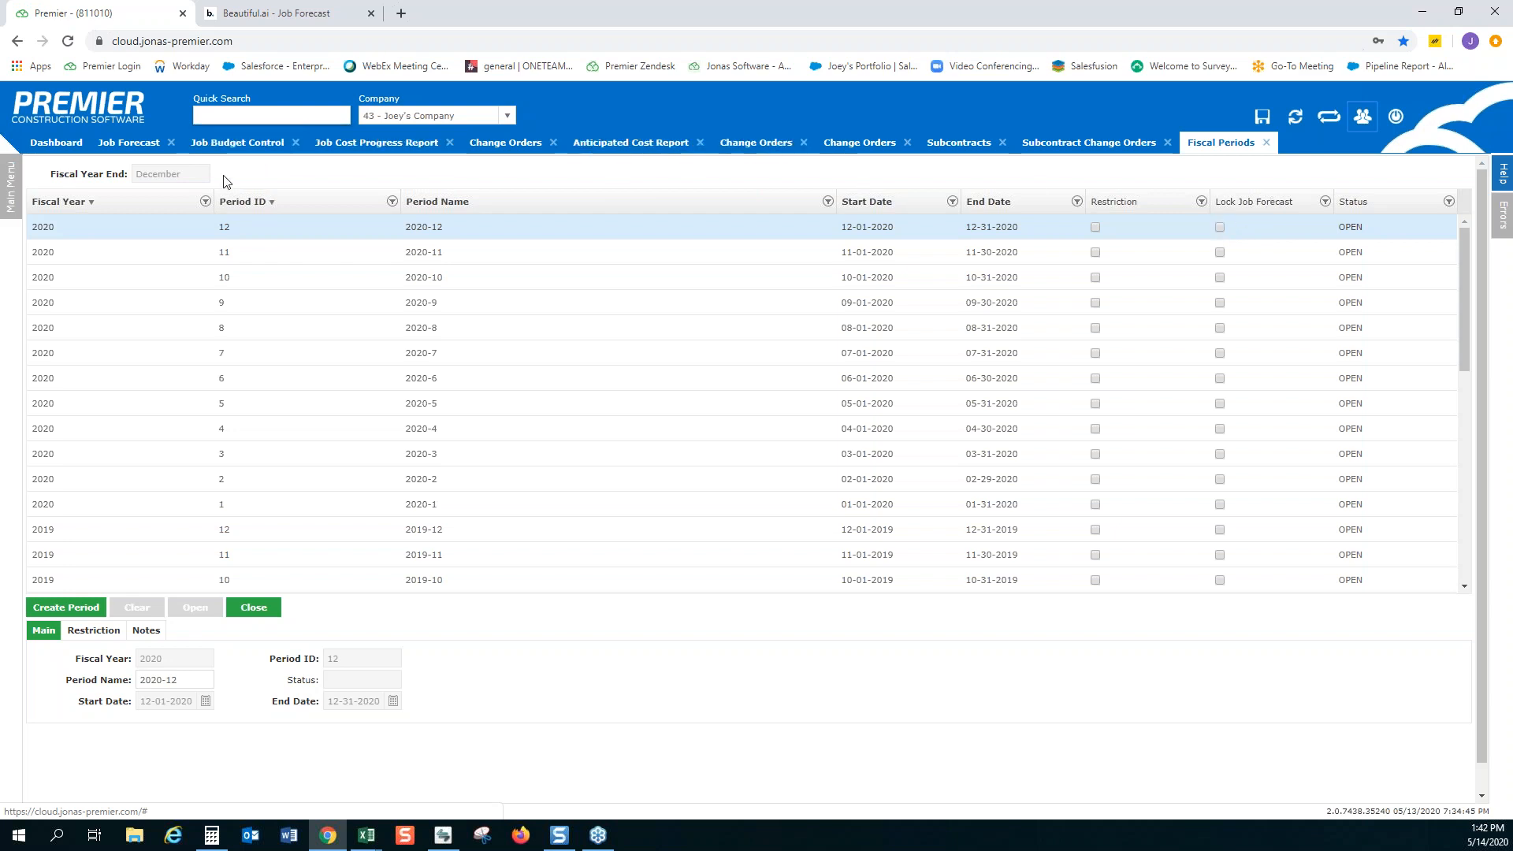
left_click(125, 144)
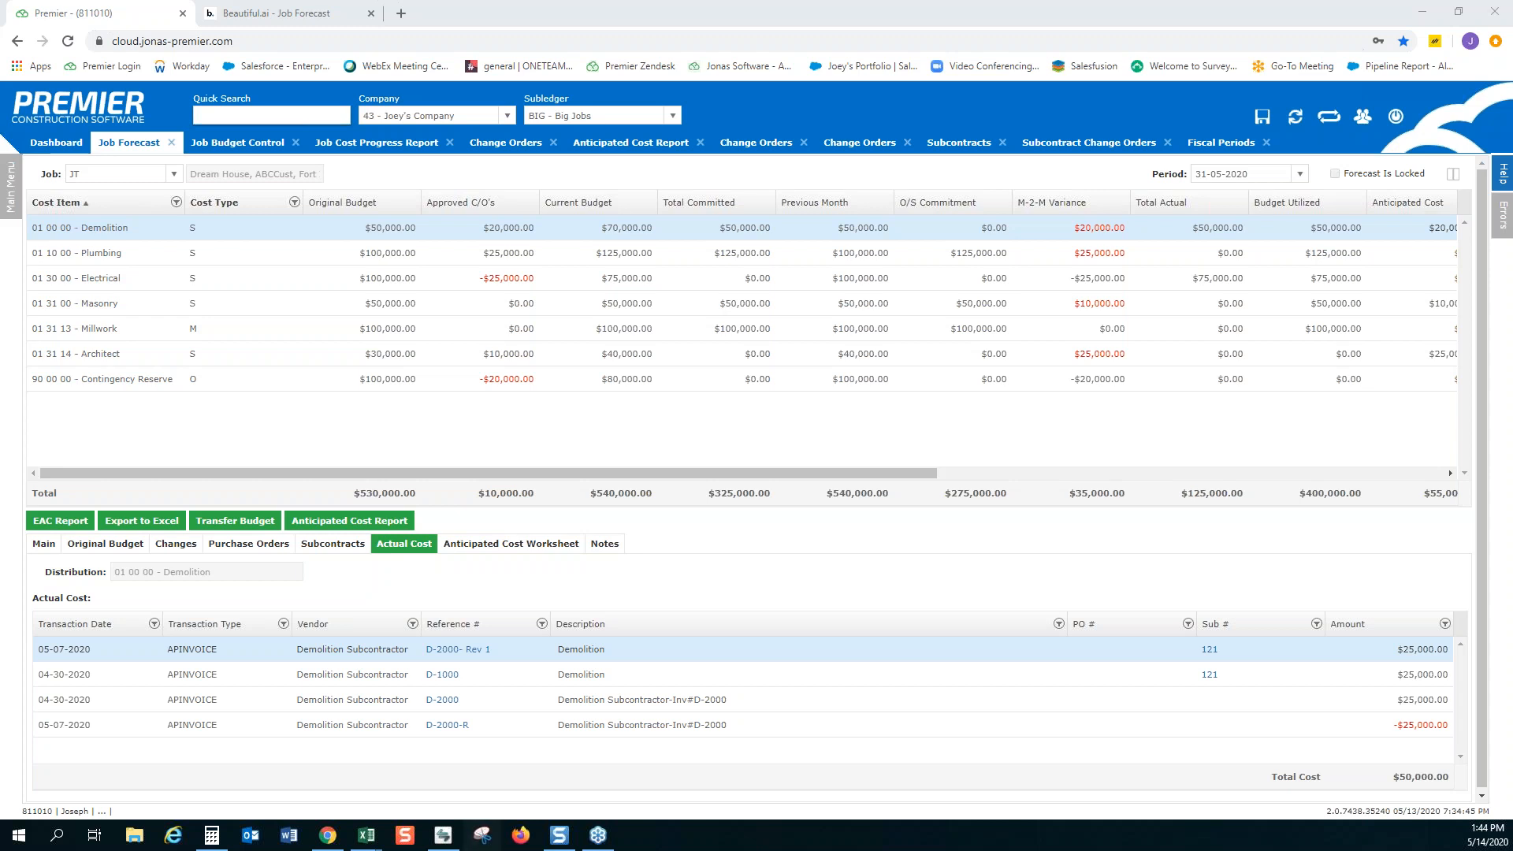
Switch to the Beautiful.ai presentation, show the closing Thank You slide and return to Premier
left_click(266, 14)
key("Right")
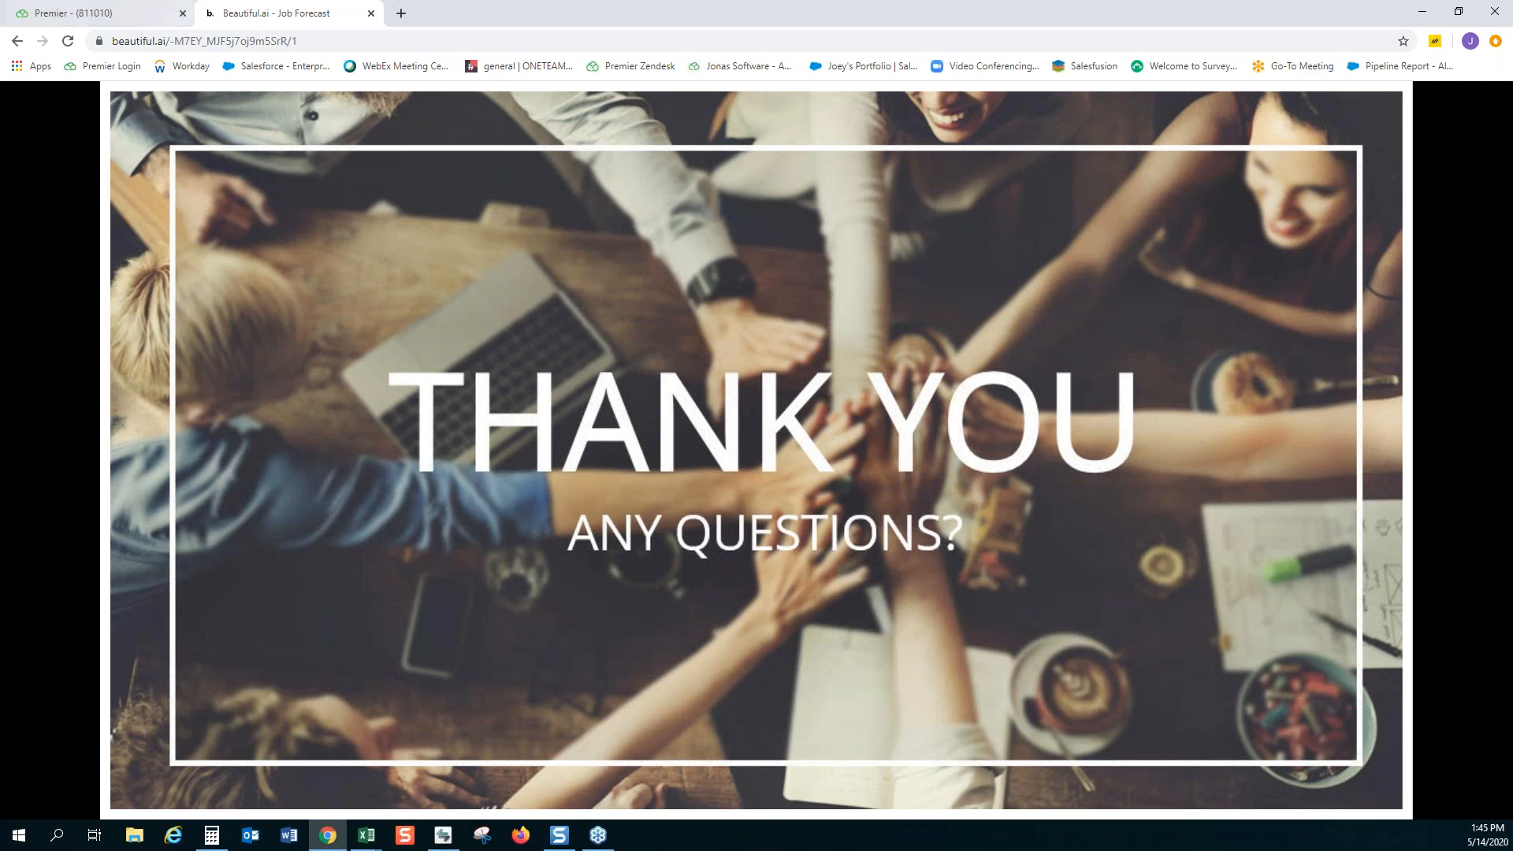
left_click(107, 20)
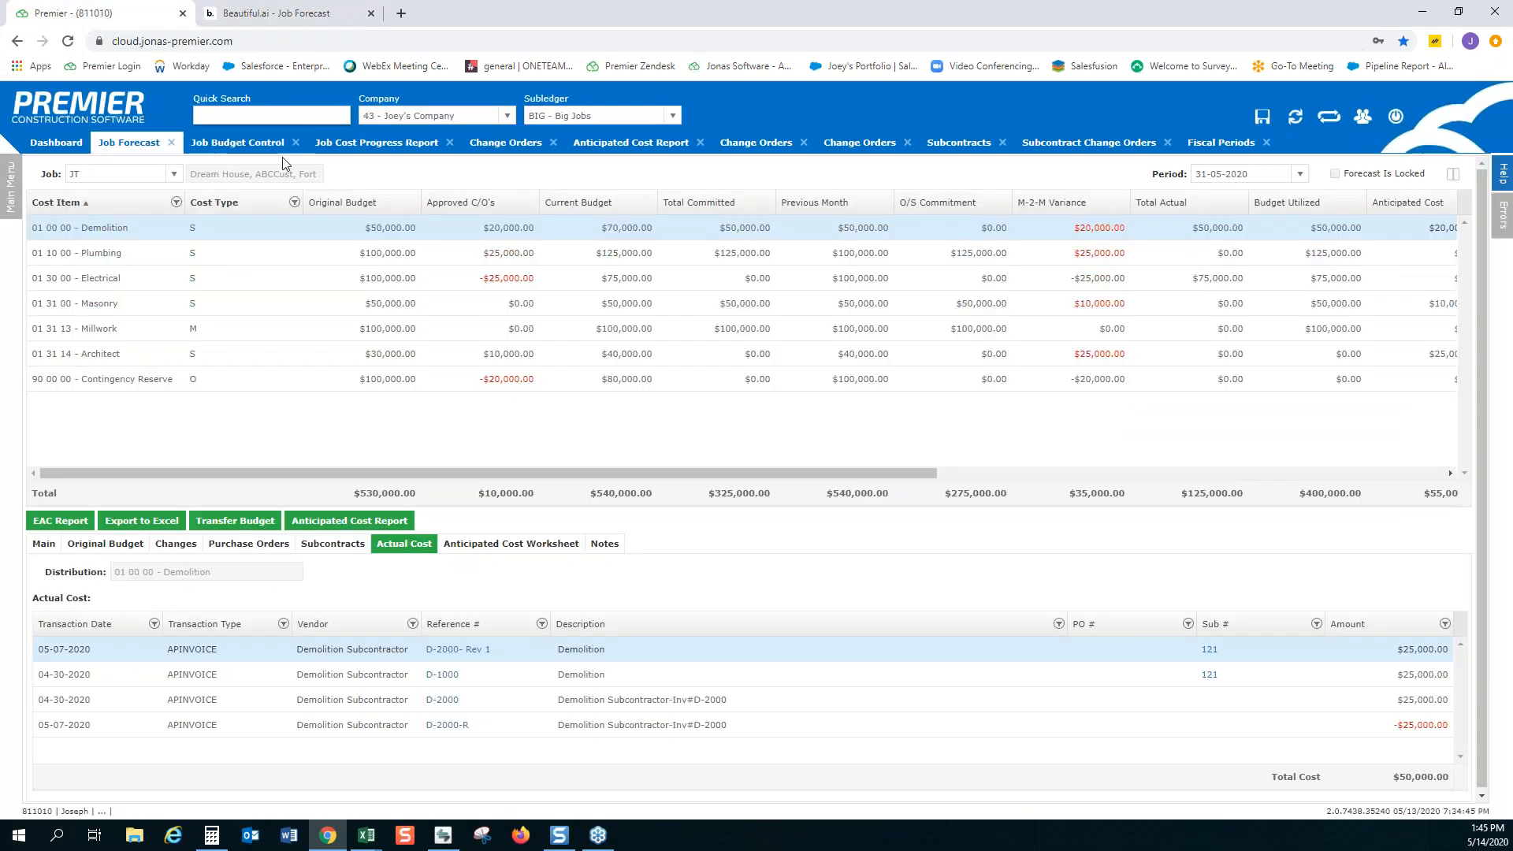
Review the Dream House Job Cost Progress Report by cost item and return to the job forecast
left_click(382, 143)
left_click(384, 147)
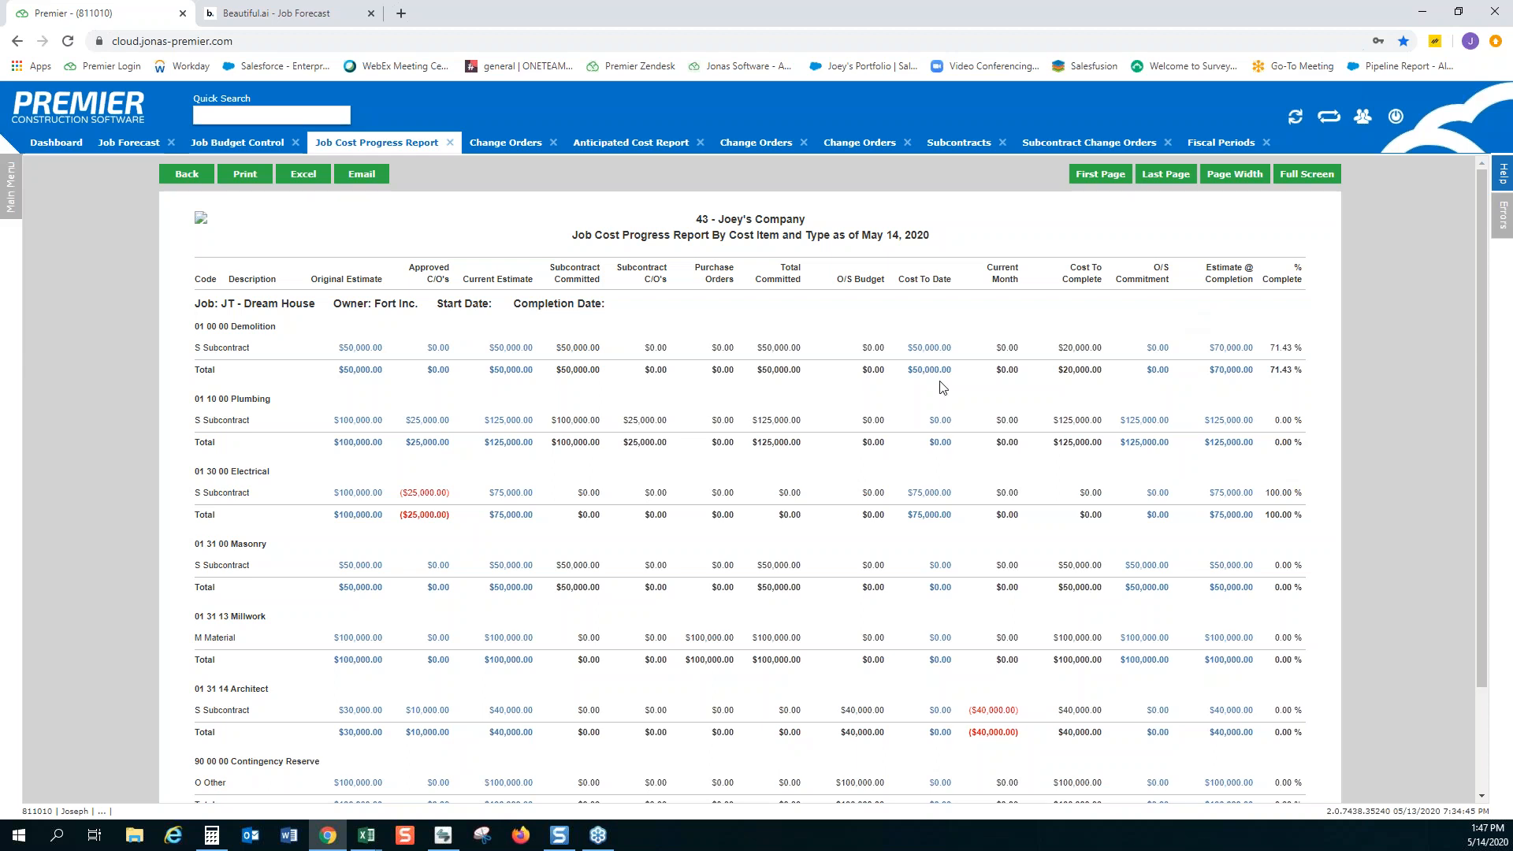
left_click(104, 145)
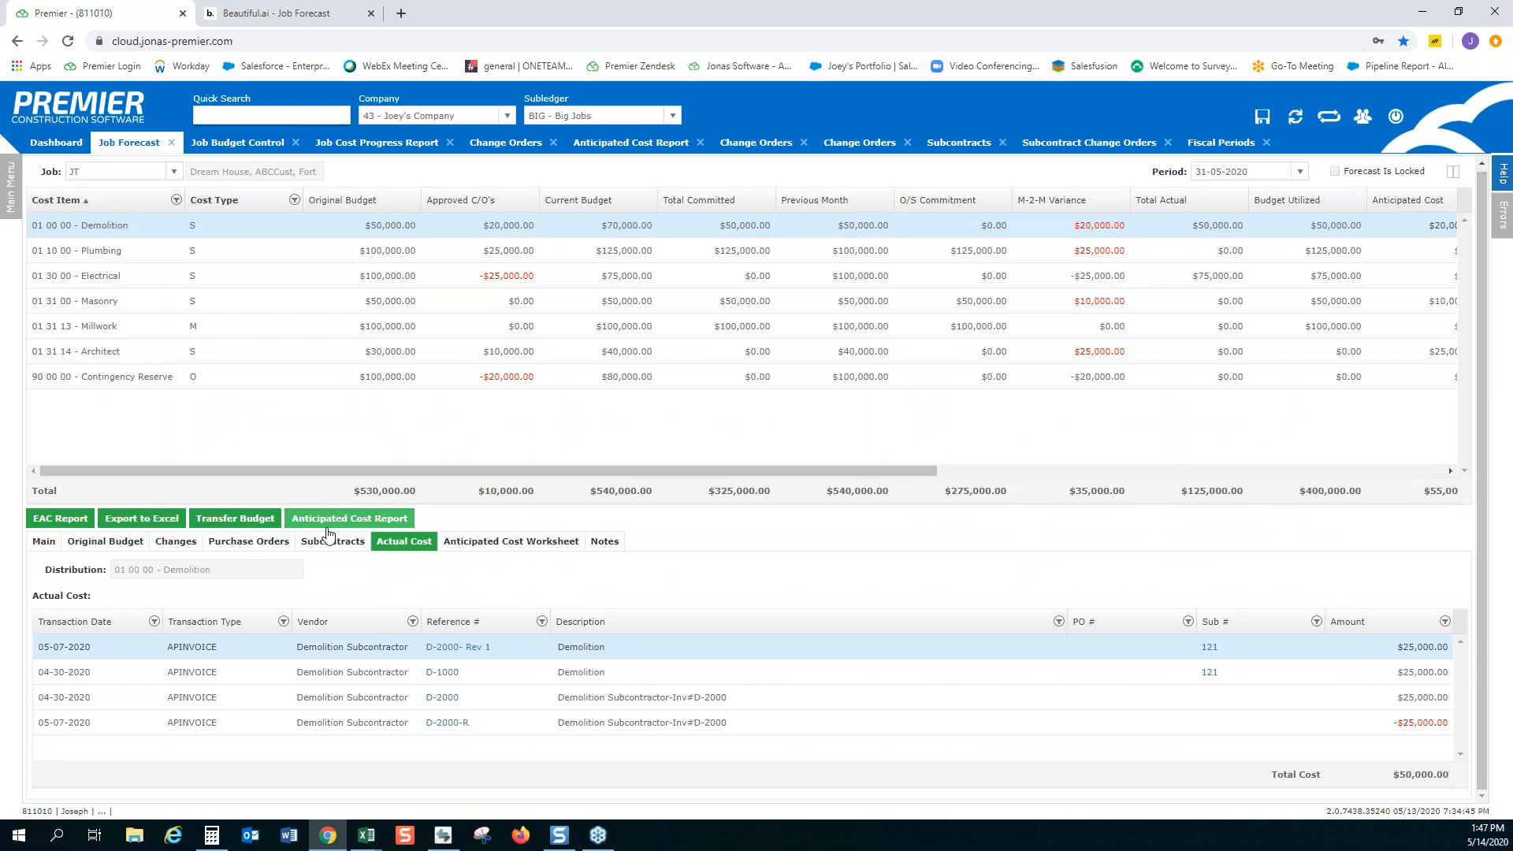
Show Demolition's anticipated cost worksheet and switch the forecast period to 30-06-2020
left_click(509, 544)
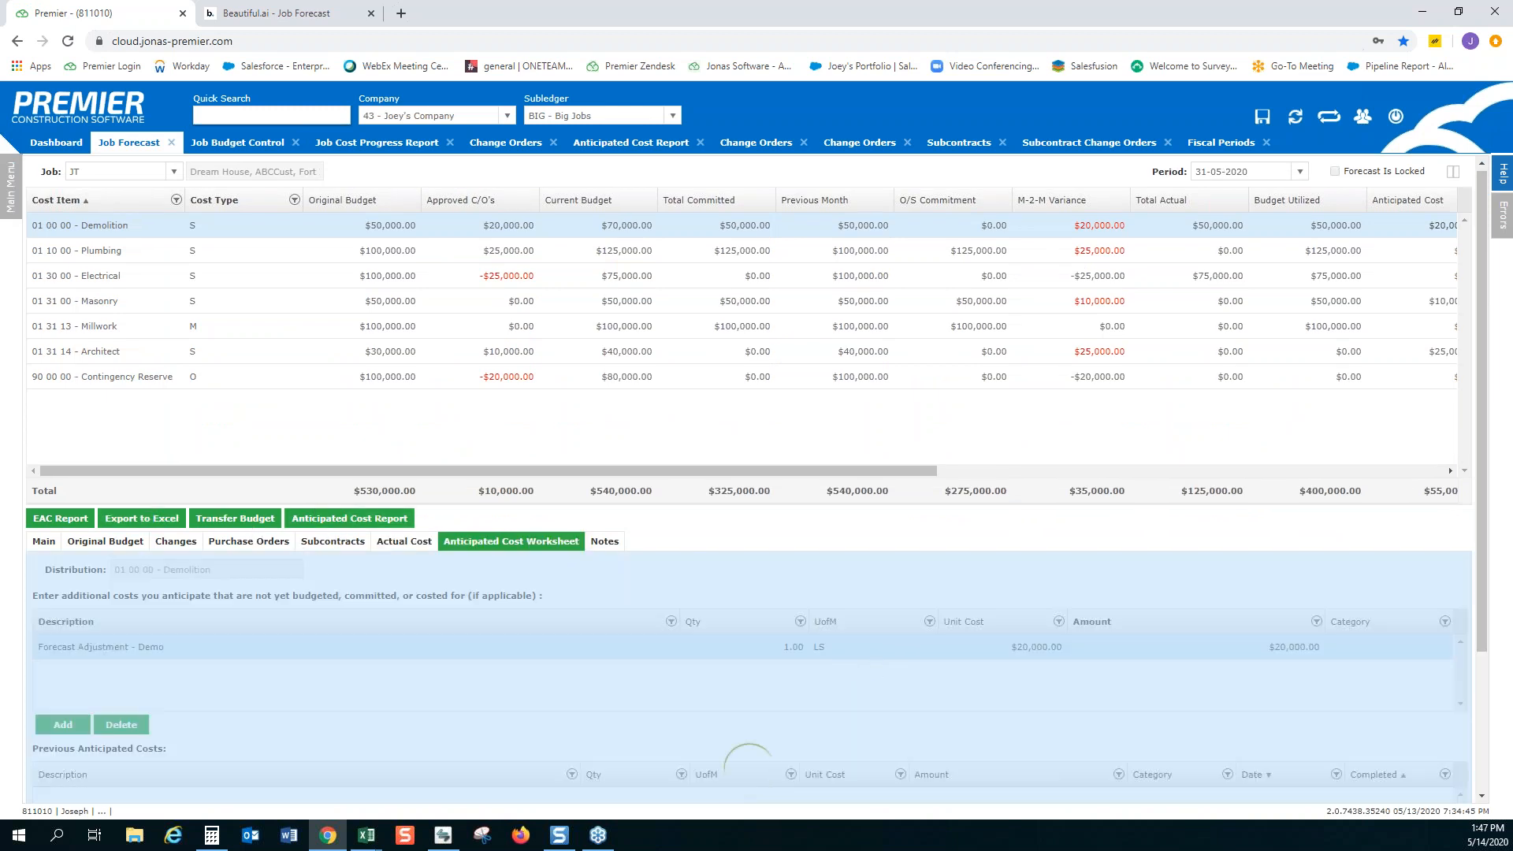
scroll(889, 701, "down", 1)
scroll(1025, 591, "down", 2)
scroll(1192, 473, "up", 3)
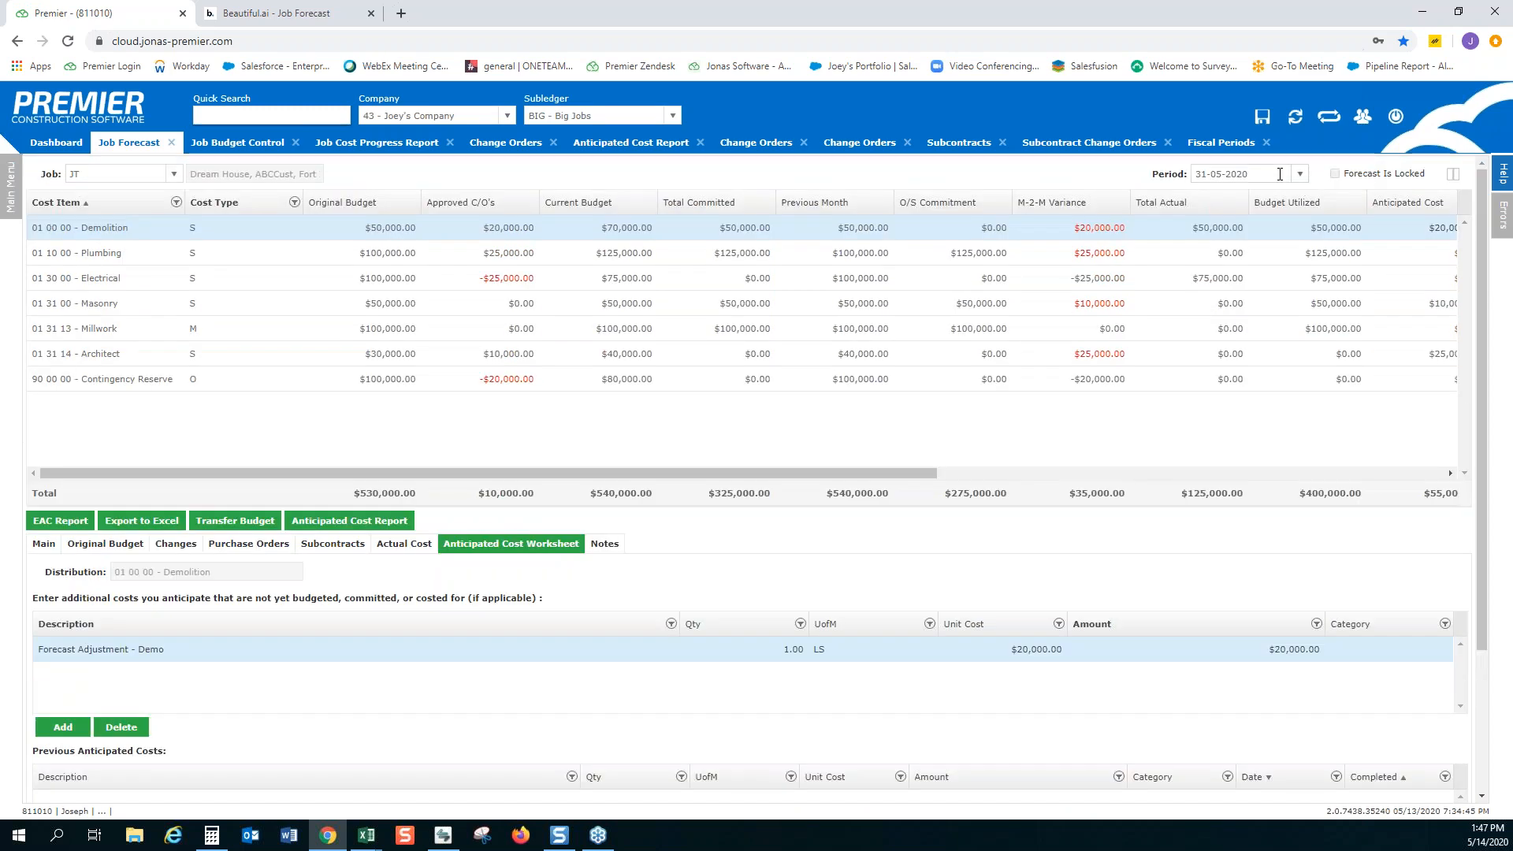
left_click(1280, 174)
left_click(1269, 320)
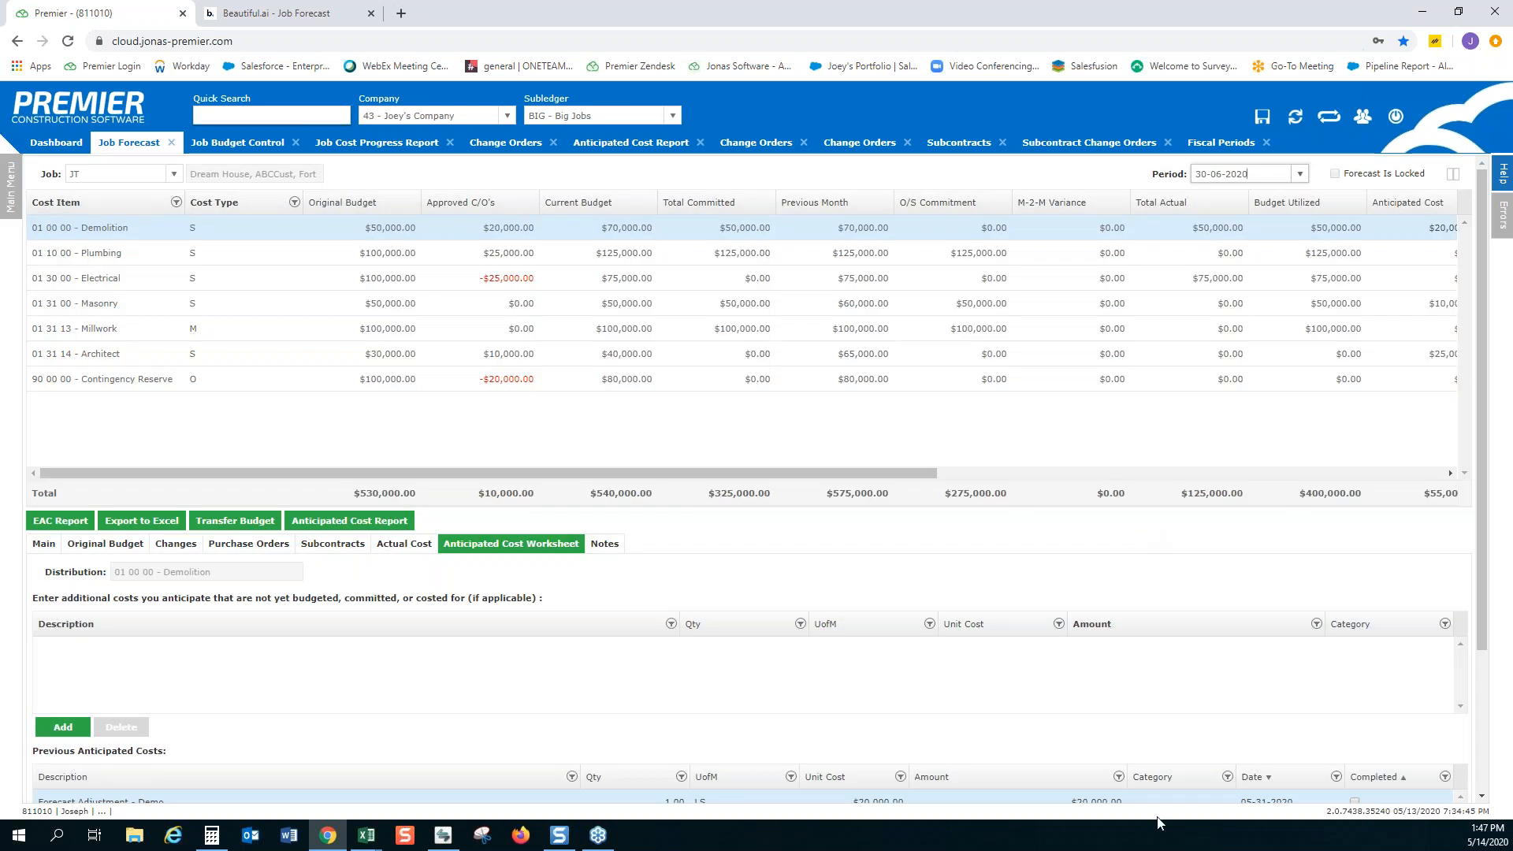
Mark Demolition's previous anticipated cost "Forecast Adjustment - Demo" as completed
scroll(556, 756, "down", 3)
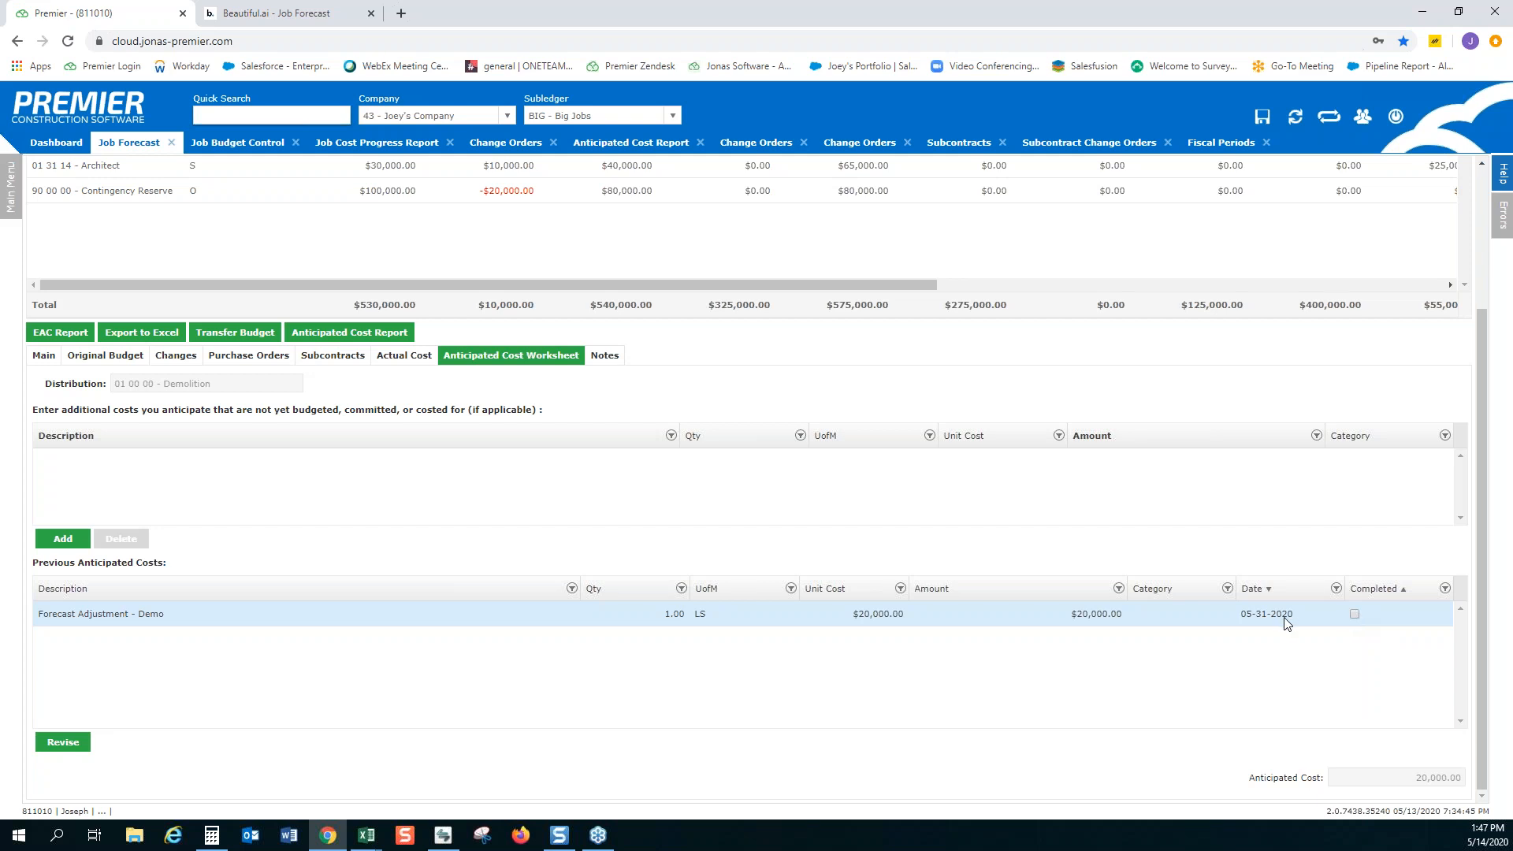
scroll(1286, 623, "up", 1)
scroll(1210, 252, "up", 3)
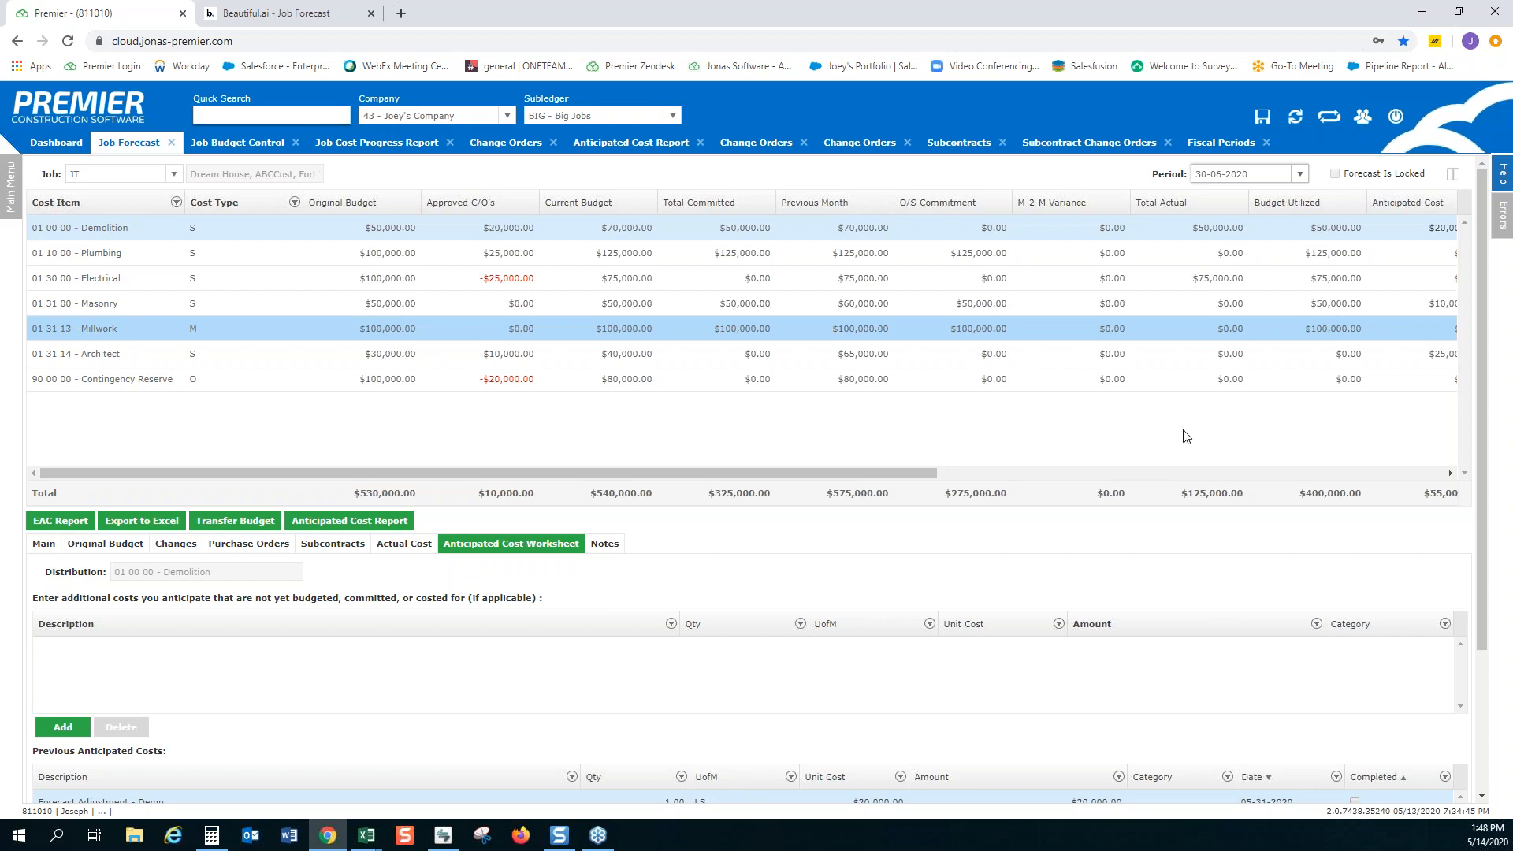
scroll(1169, 533, "down", 3)
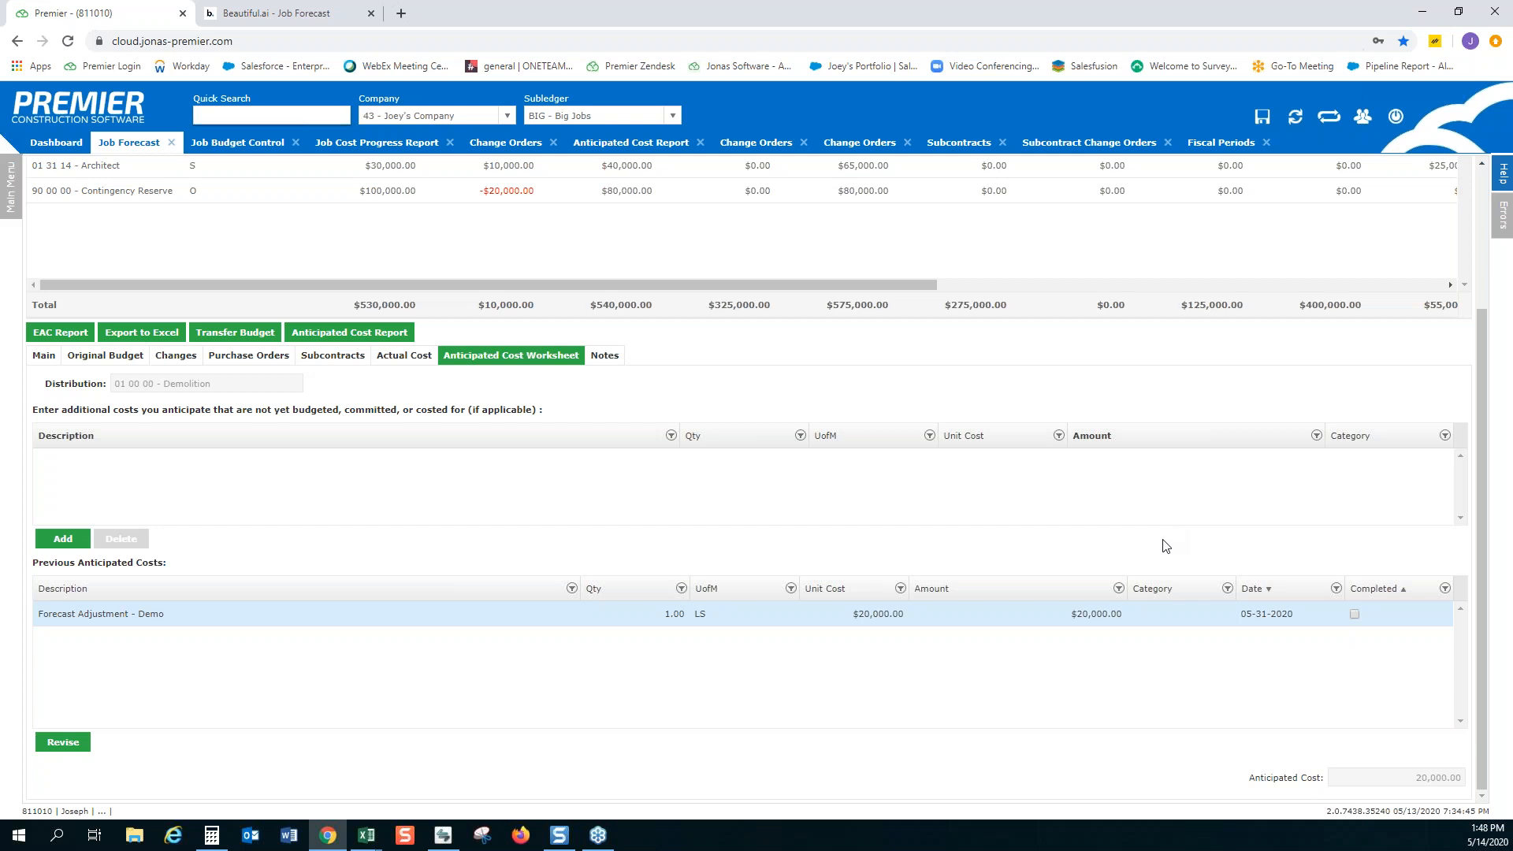
left_click(1355, 614)
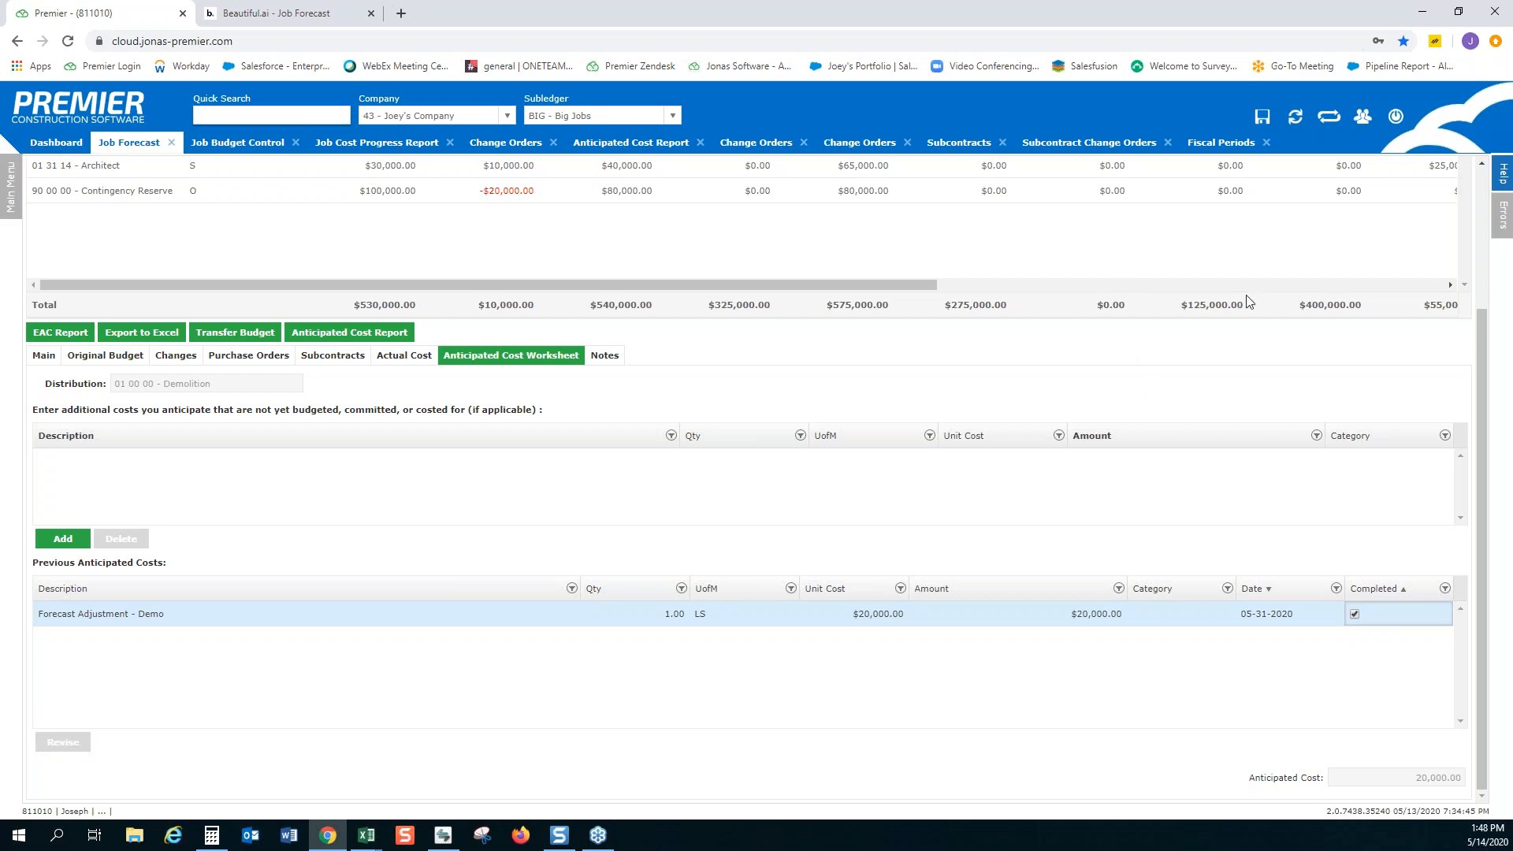
scroll(1251, 302, "up", 3)
scroll(1300, 367, "up", 3)
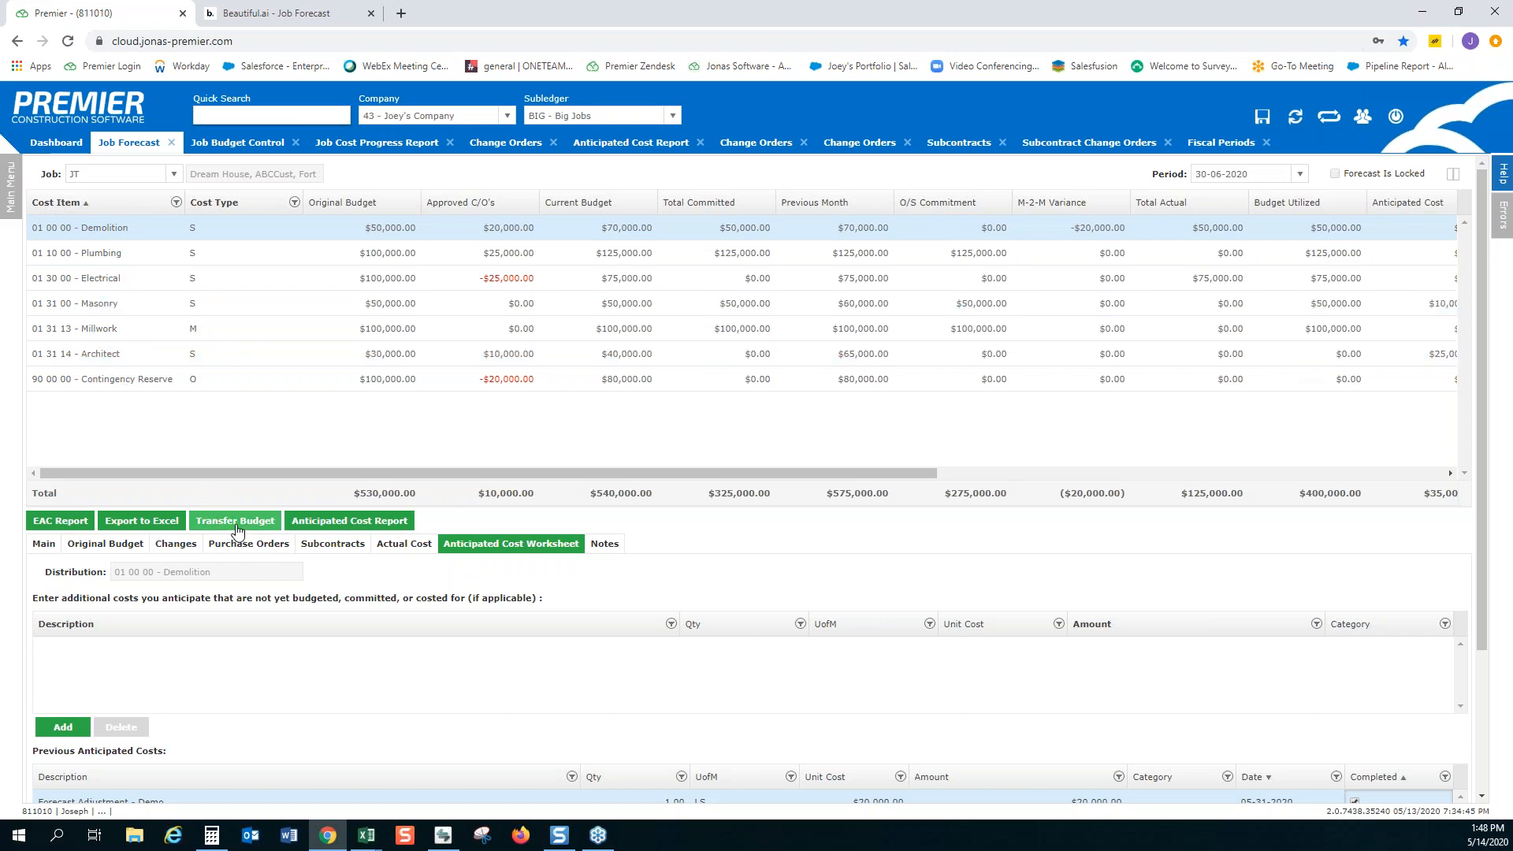
View the Dream House change order CO-004 and its cost lines, then look up and open the Jobs screen
left_click(839, 143)
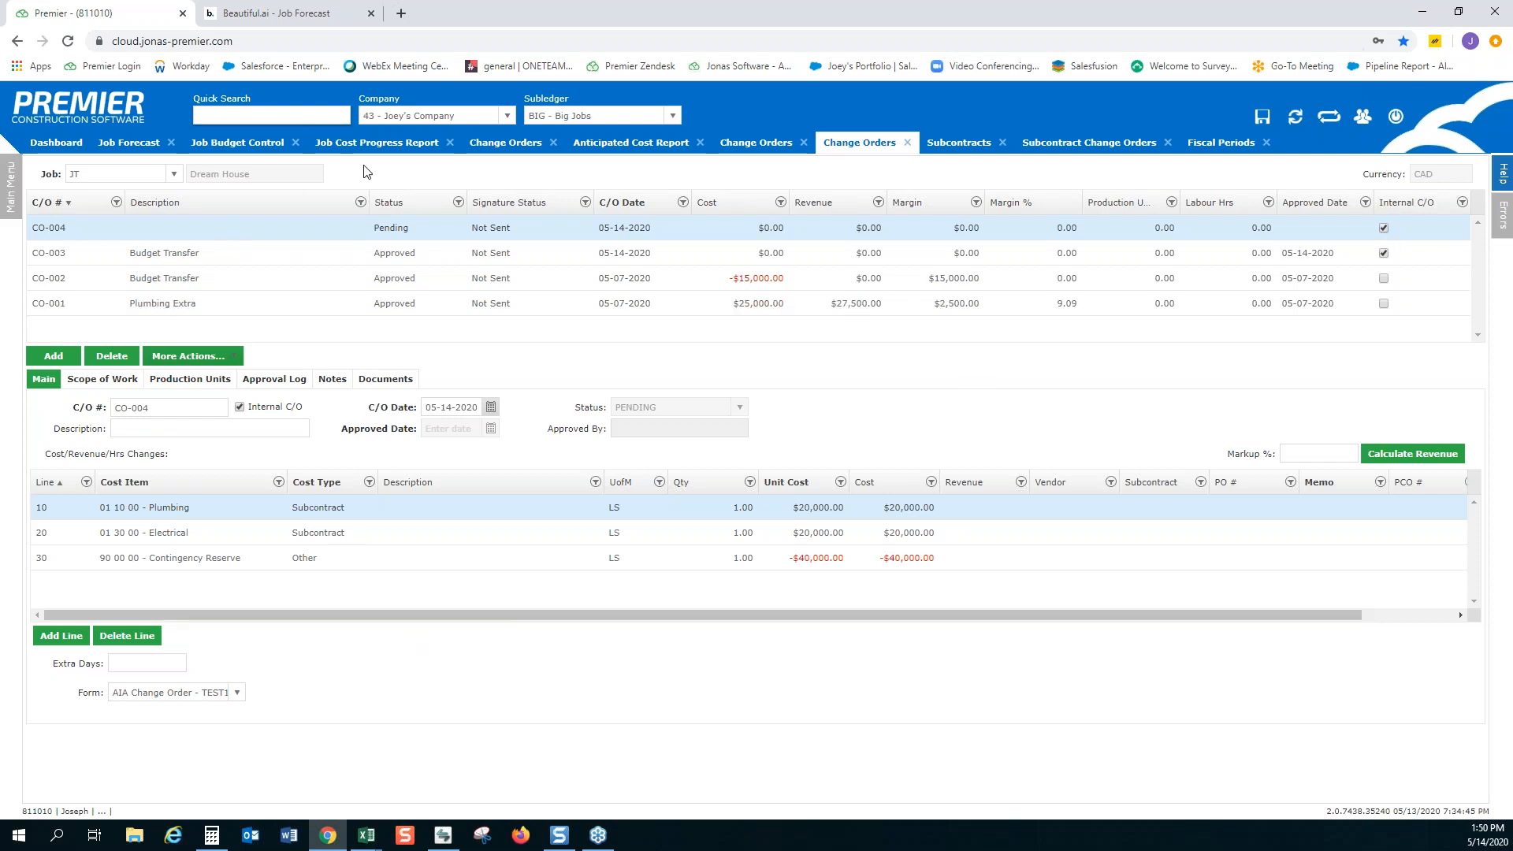
type("jo")
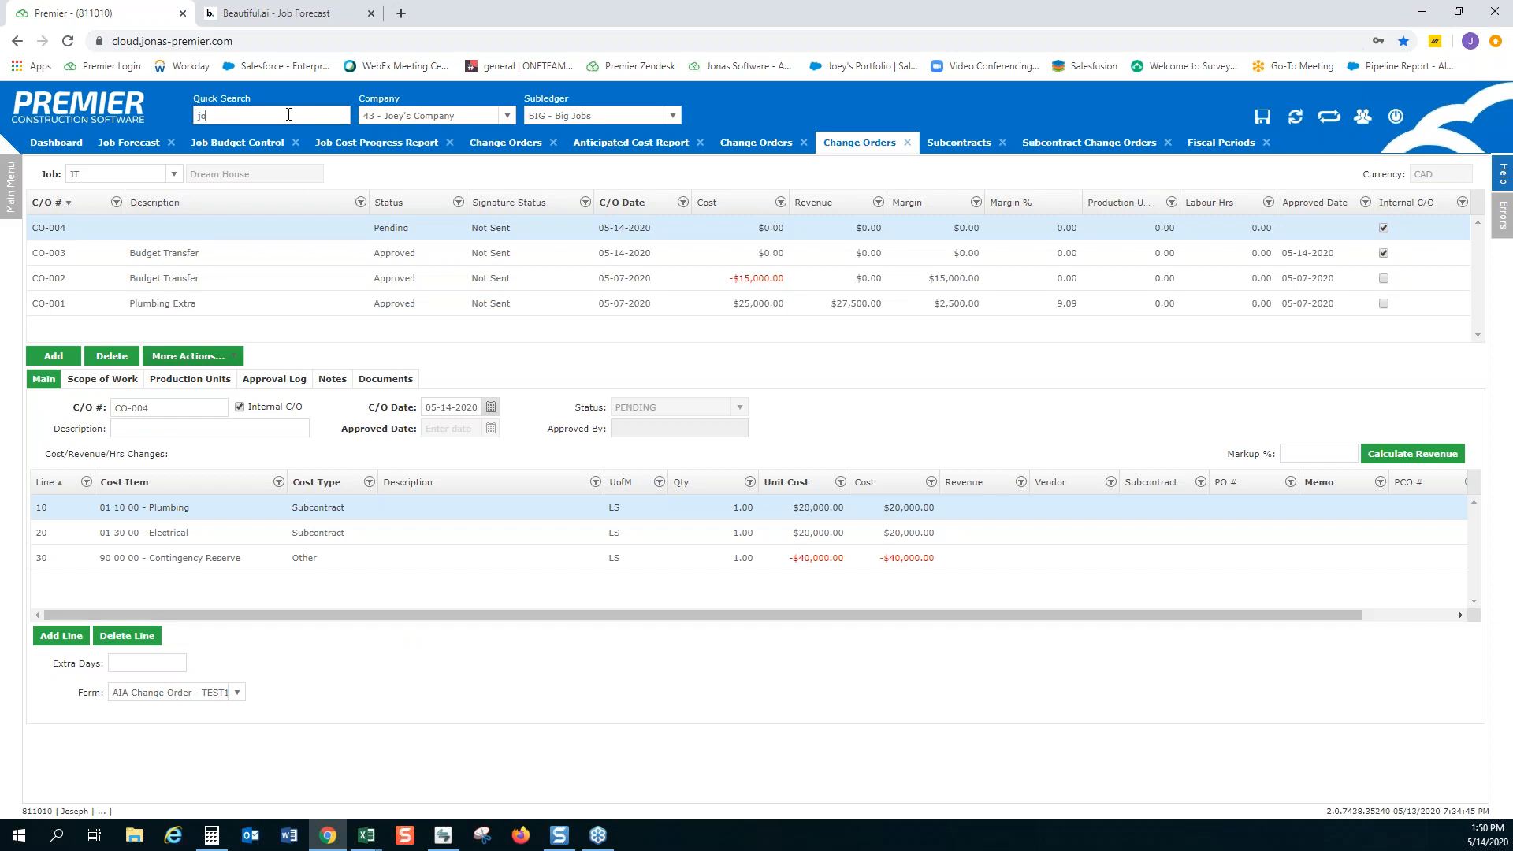
type("bs")
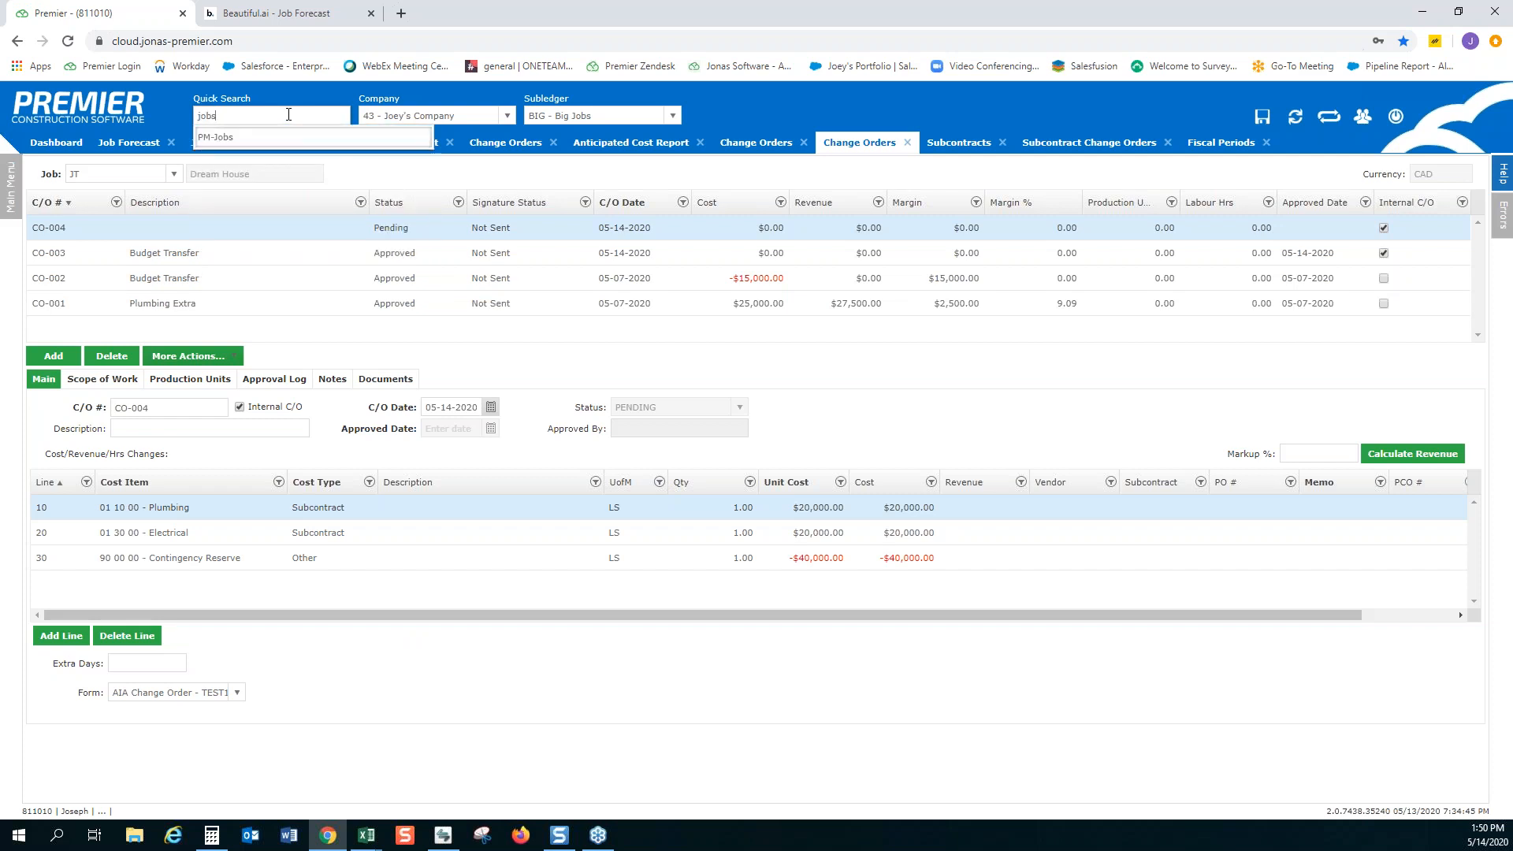
key("Return")
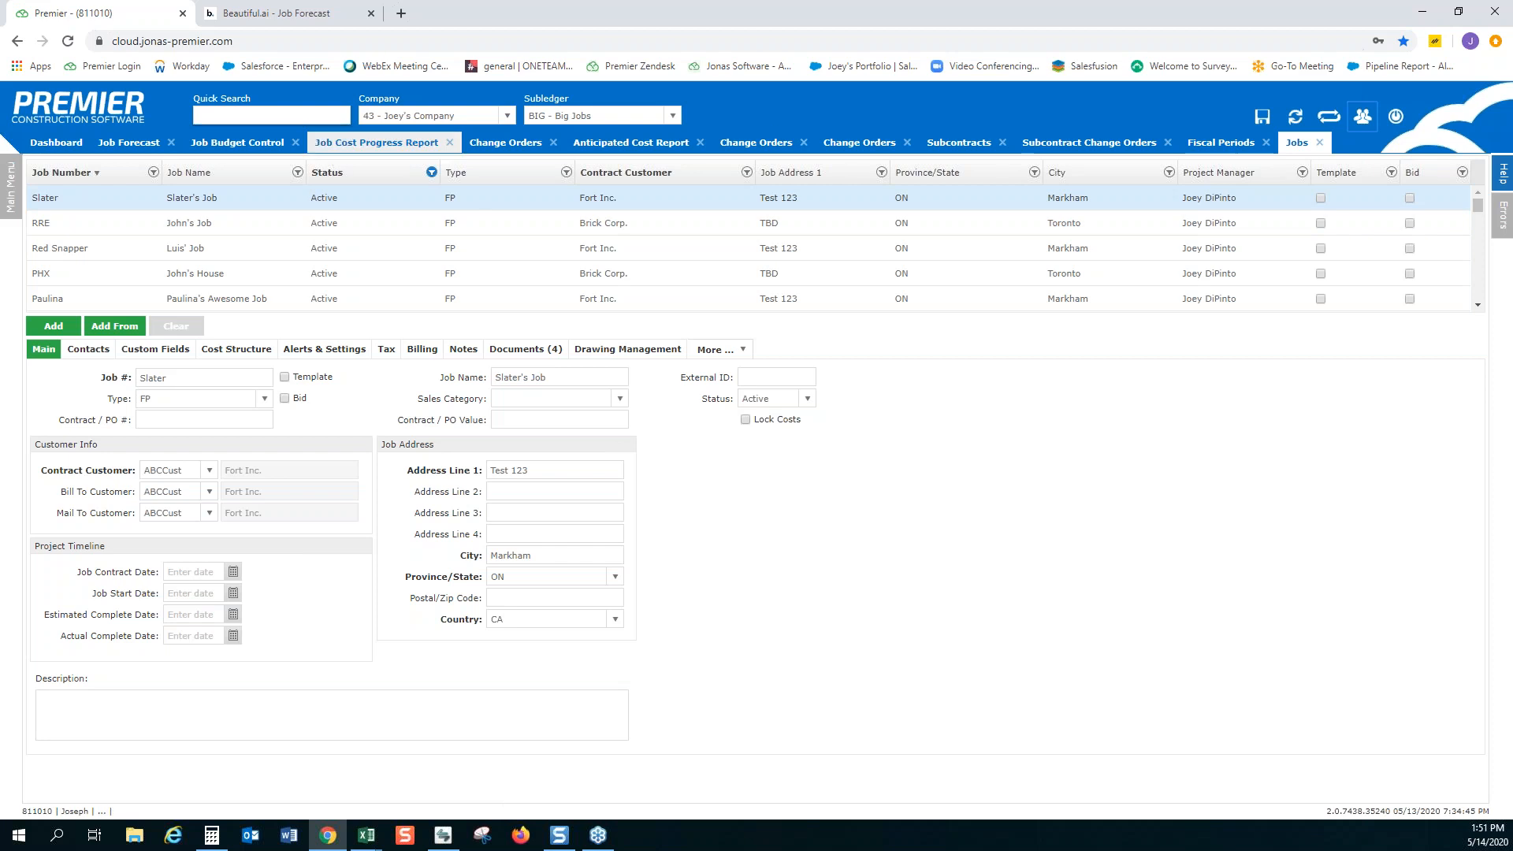
Look up and run the Job Summary Report for company 43, and examine TEST JOB 1's billing figures
left_click(1220, 143)
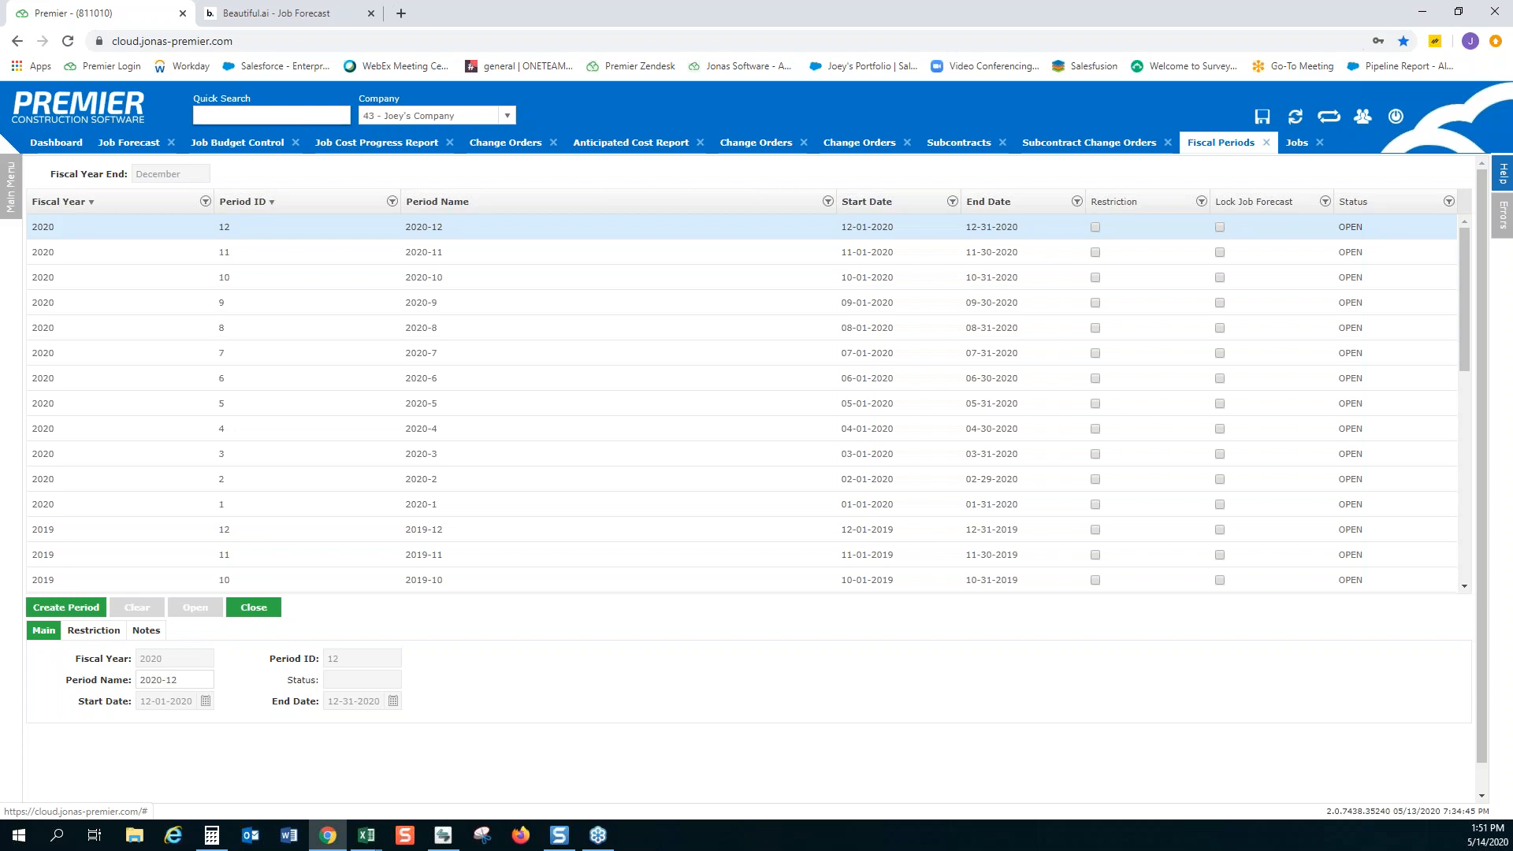
left_click(257, 115)
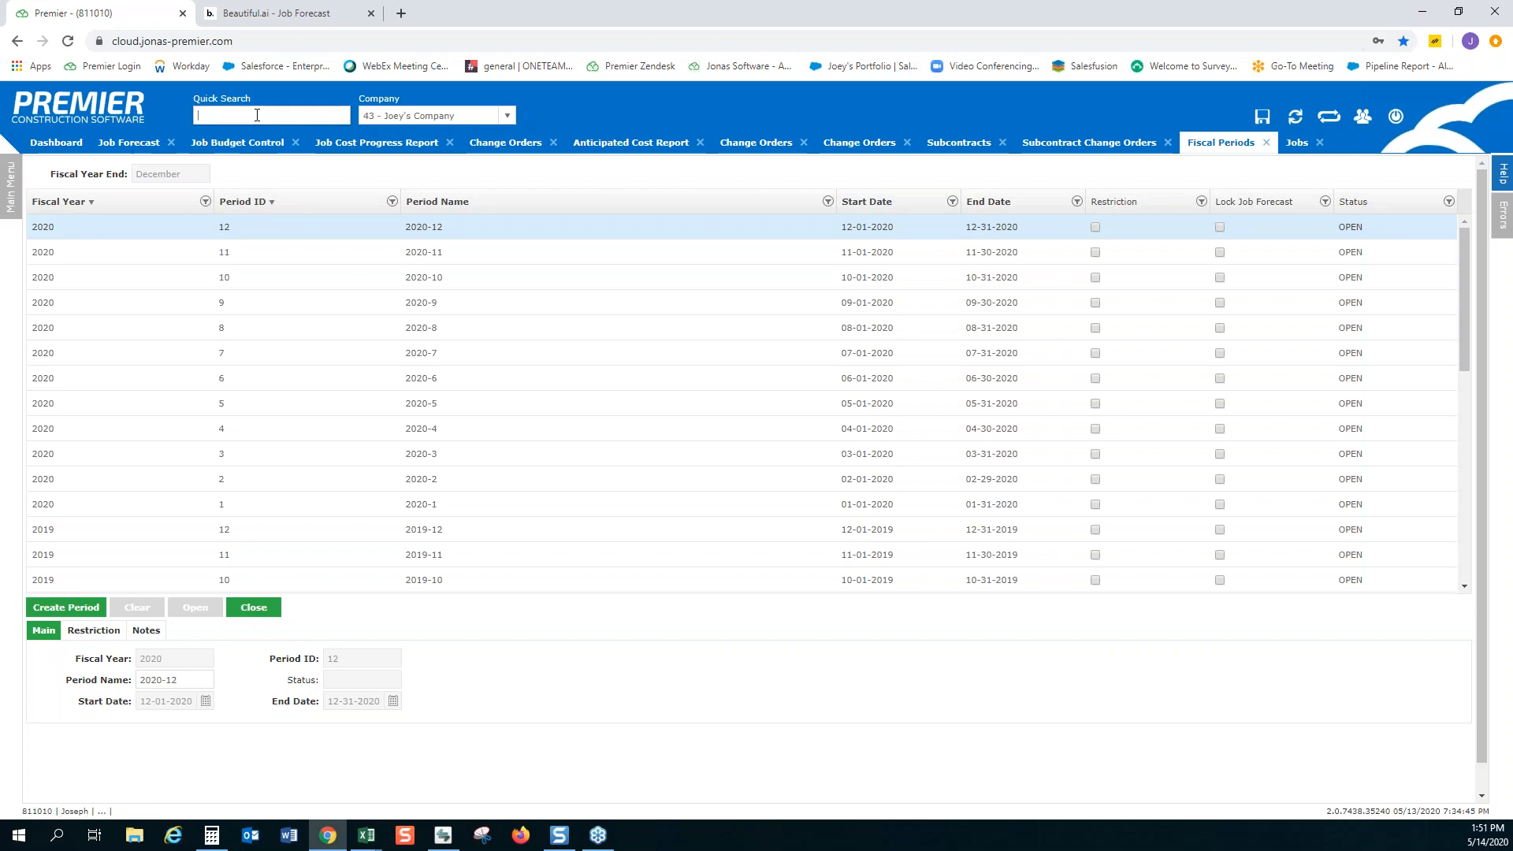
type("job summary")
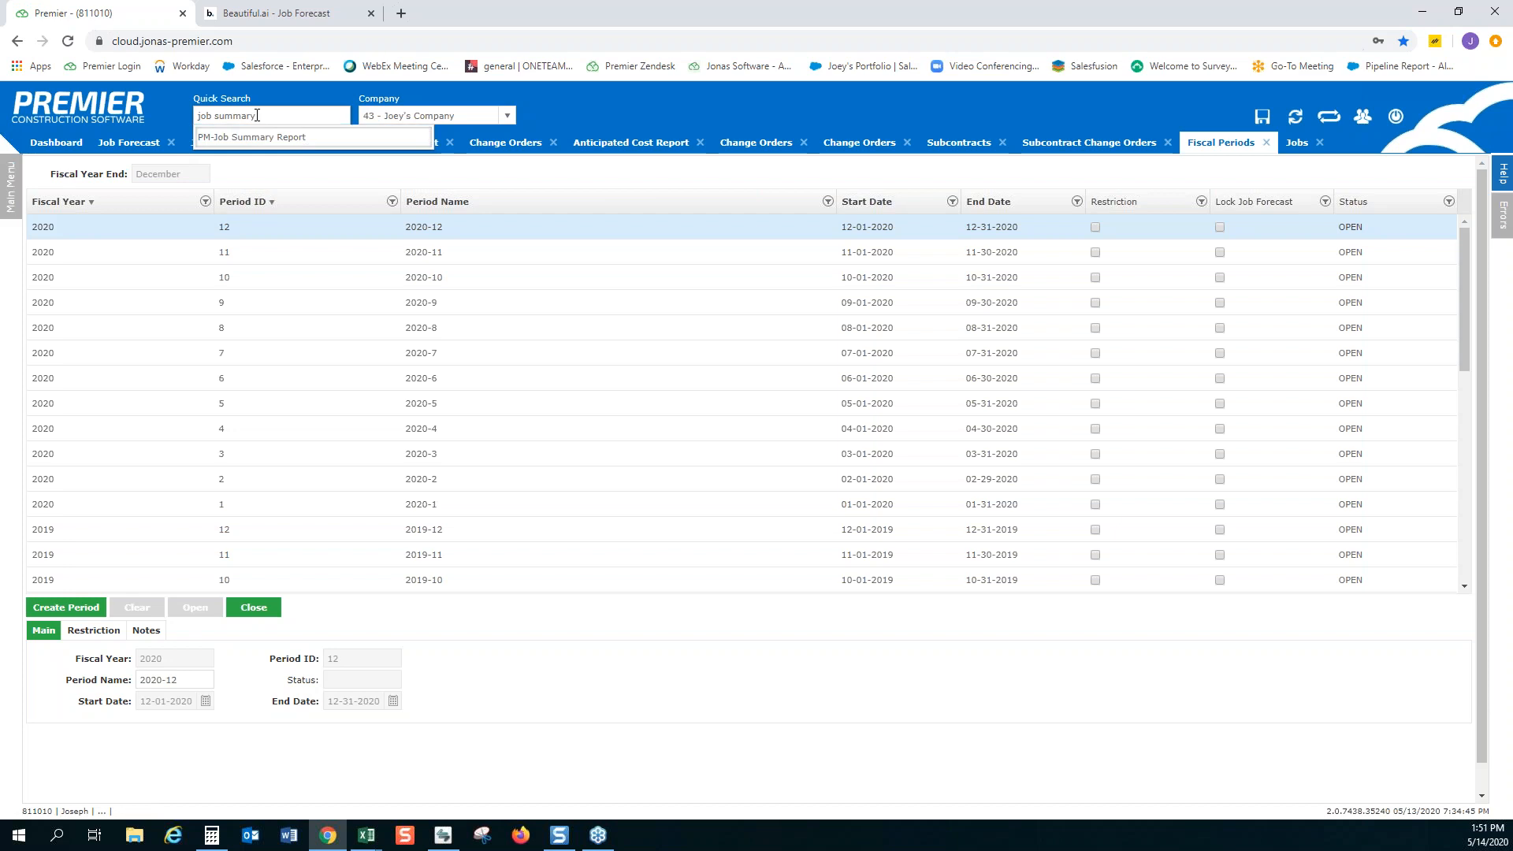
key("Return")
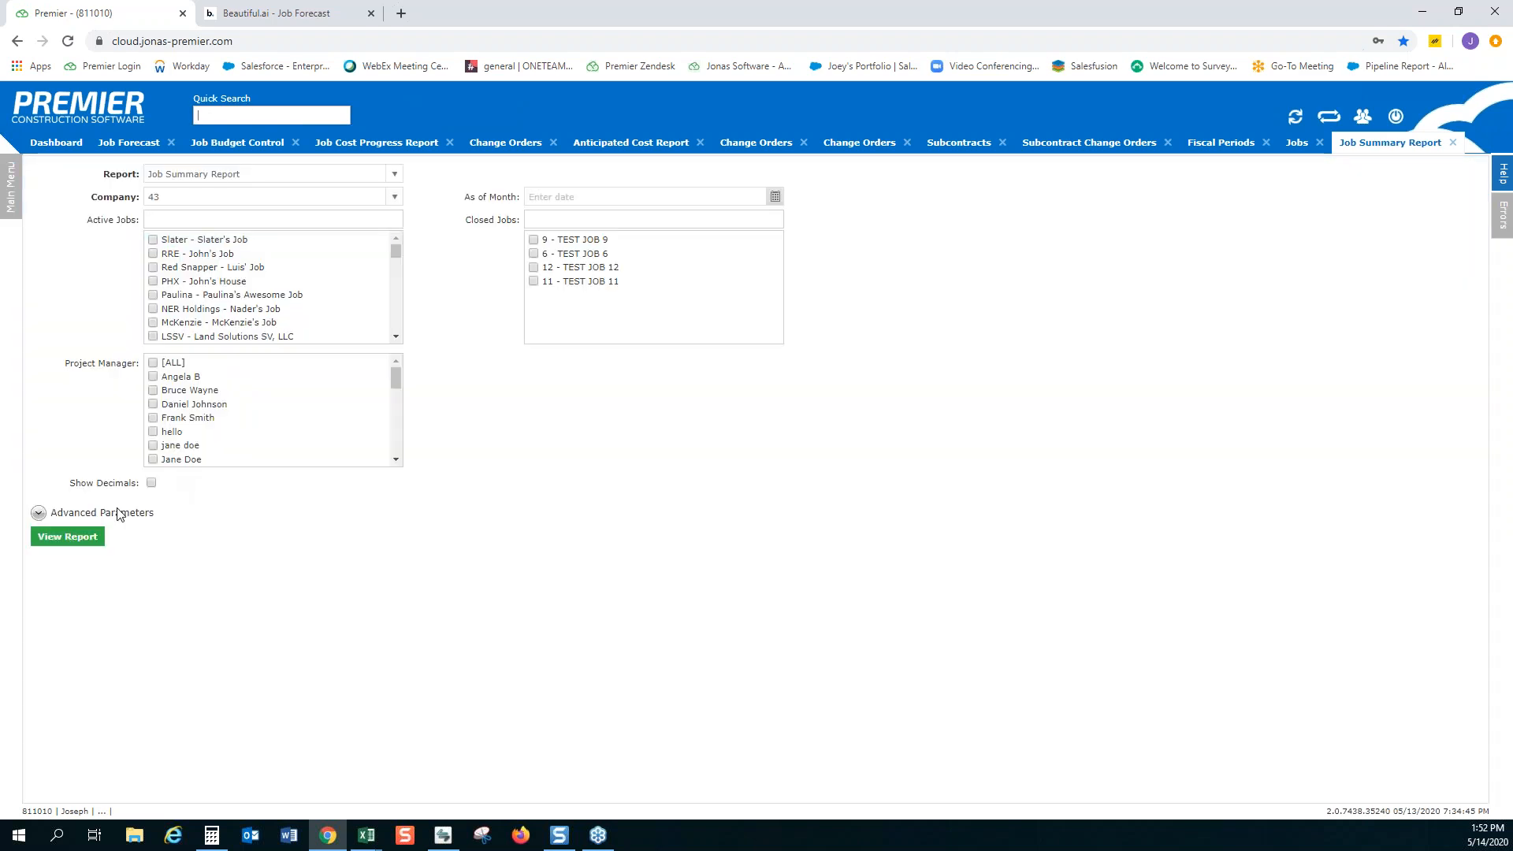
left_click(83, 544)
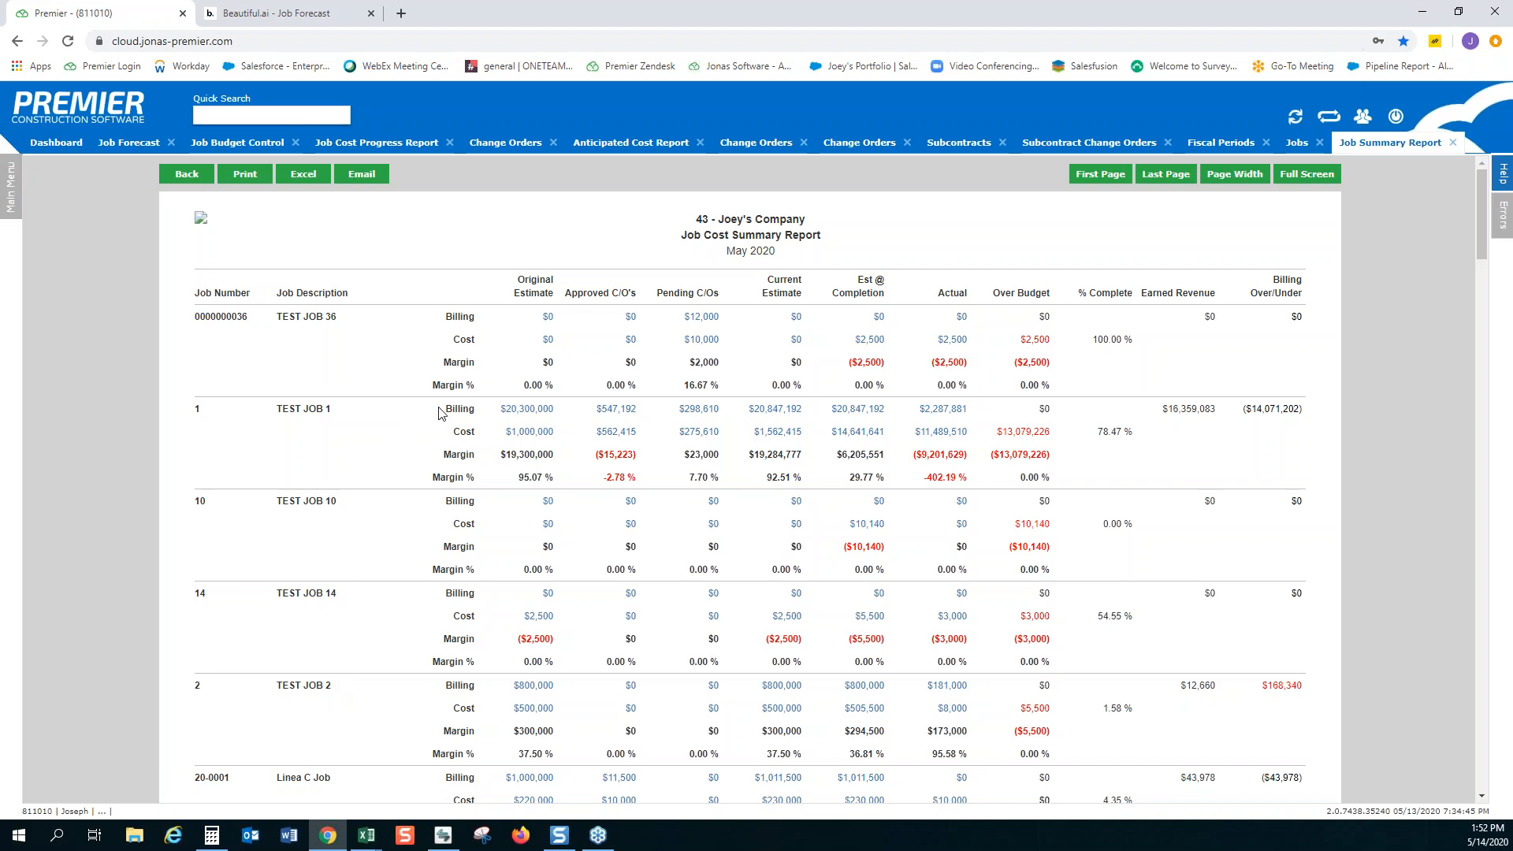
left_click_drag(439, 409, 880, 409)
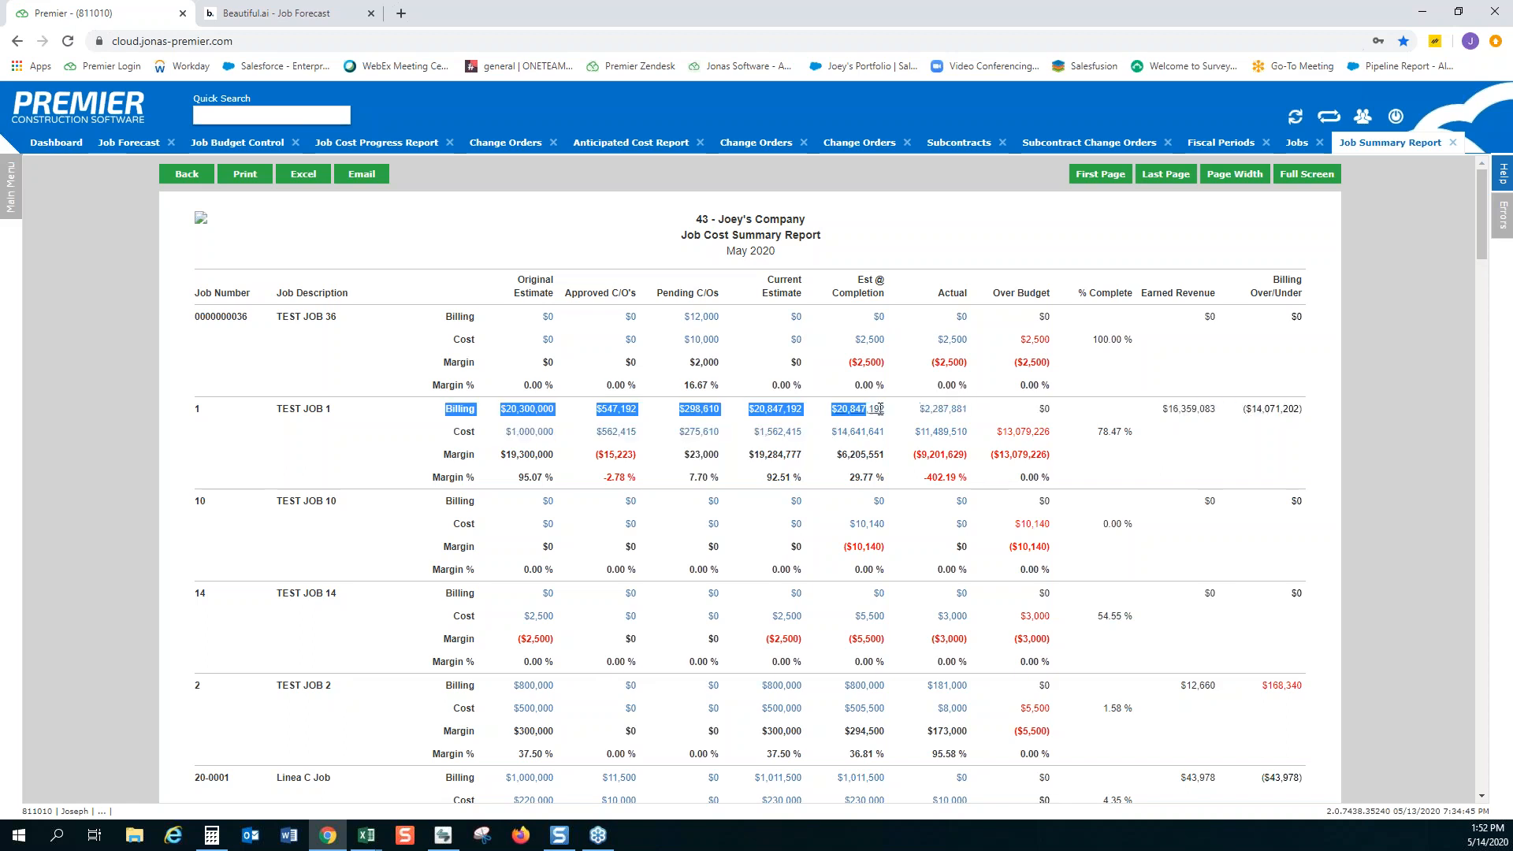
left_click(820, 420)
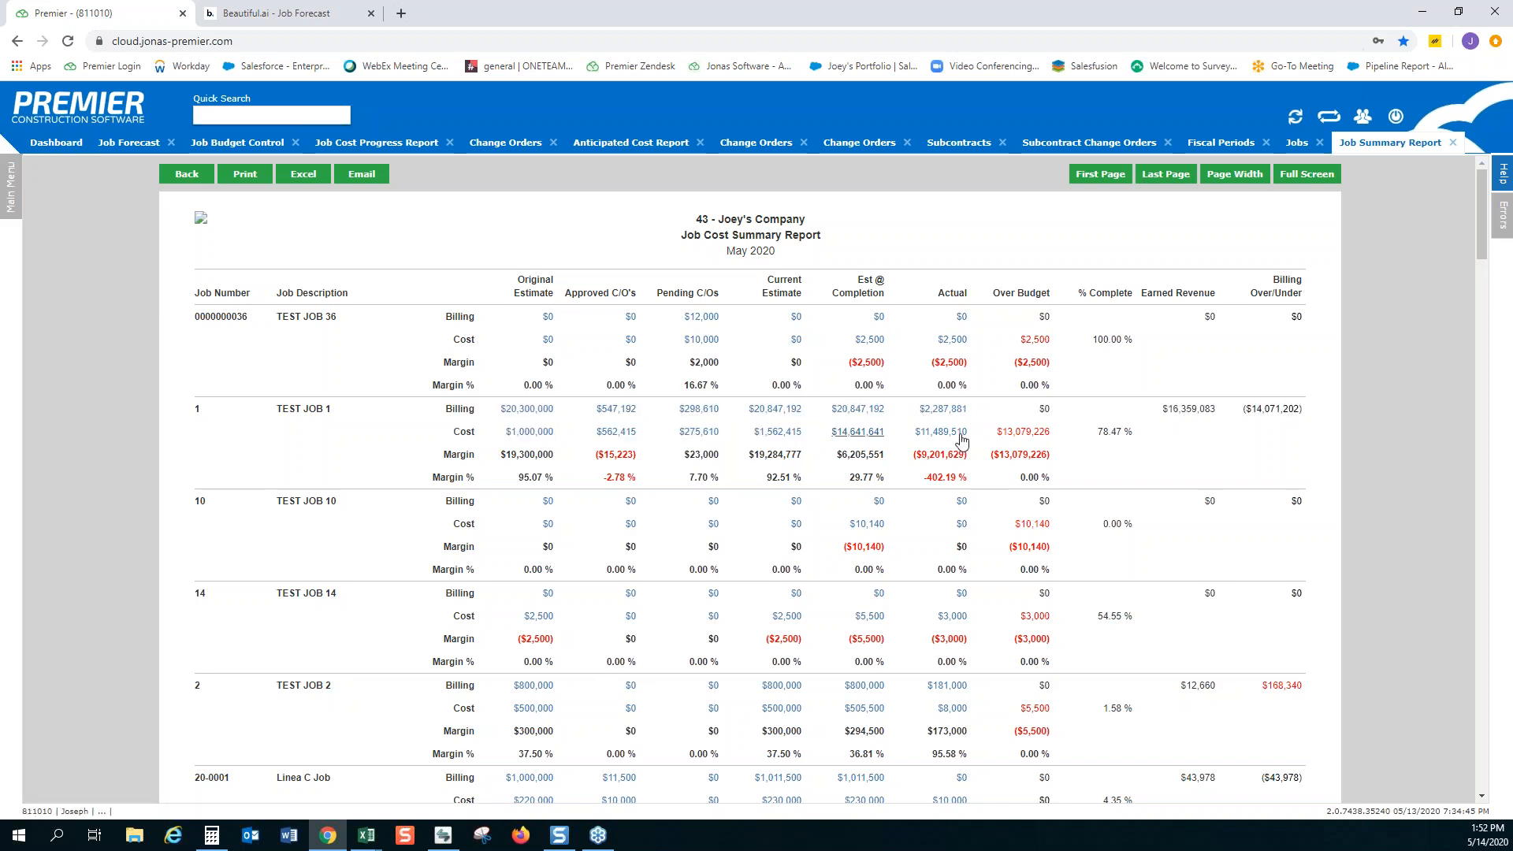